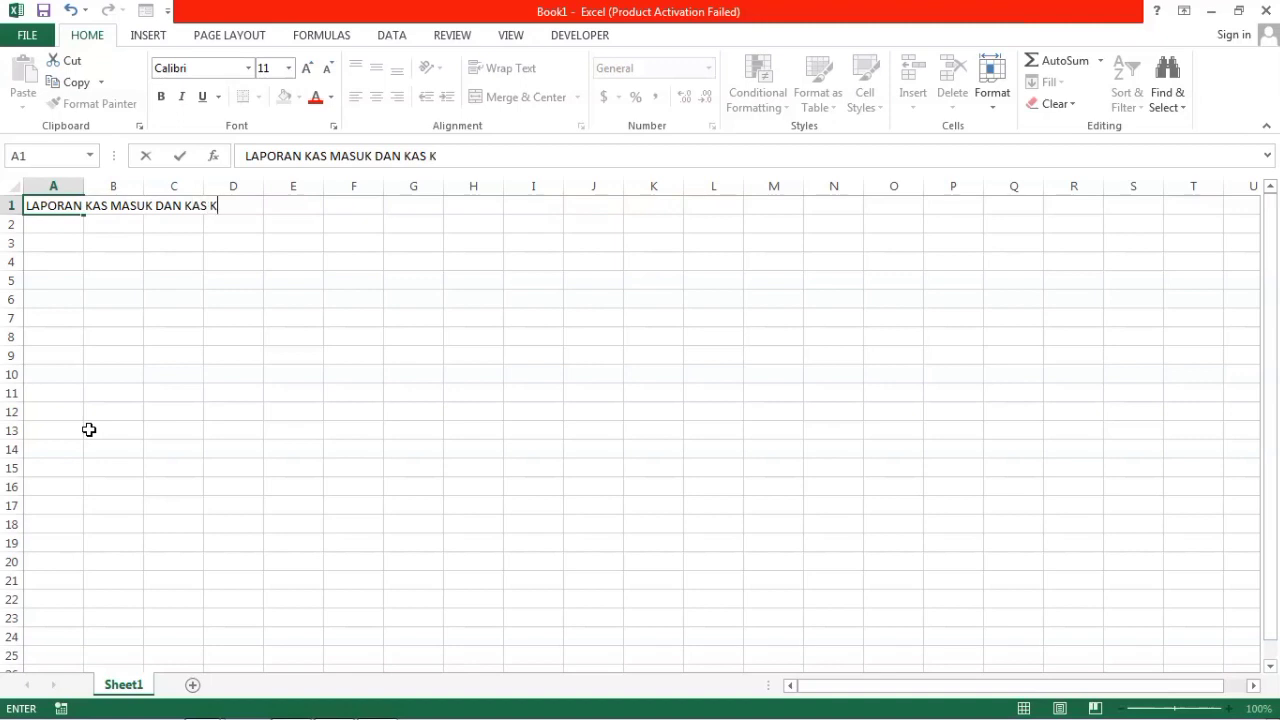
# Step: Enter the title "LAPORAN KAS MASUK DAN KAS KELUAR" in A1 and the company line "PT. ABC" in A2
pyautogui.write('ELUAR')
pyautogui.press('Return')
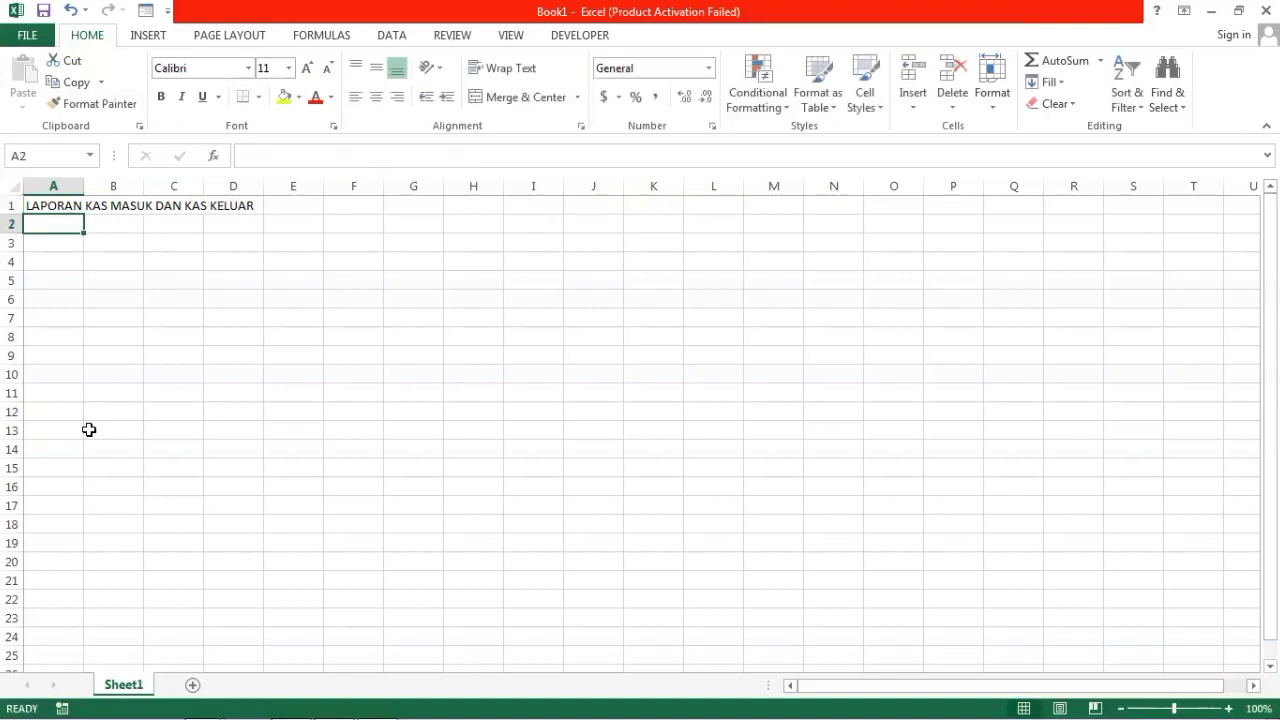
pyautogui.write('PT. A')
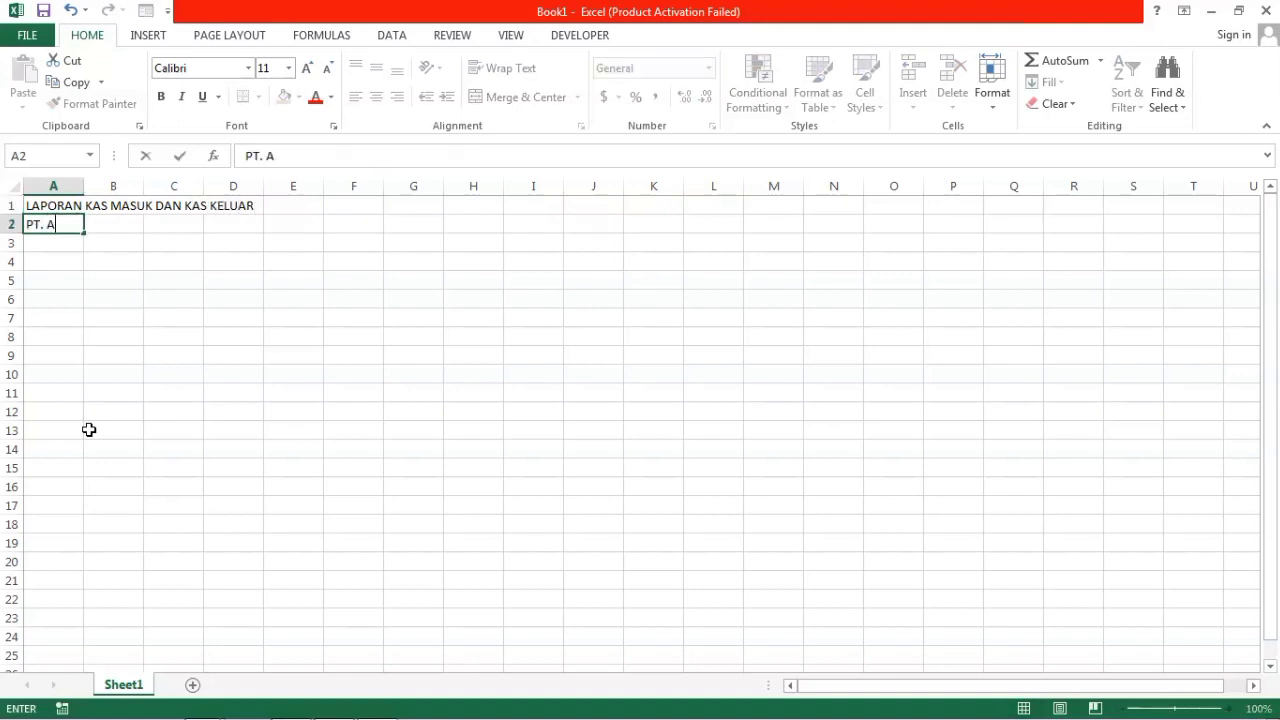
pyautogui.write('BC')
pyautogui.press('Return')
# Step: Enter the period line "PERIODE : JANUARI 2023" in cell A4
pyautogui.press('Return')
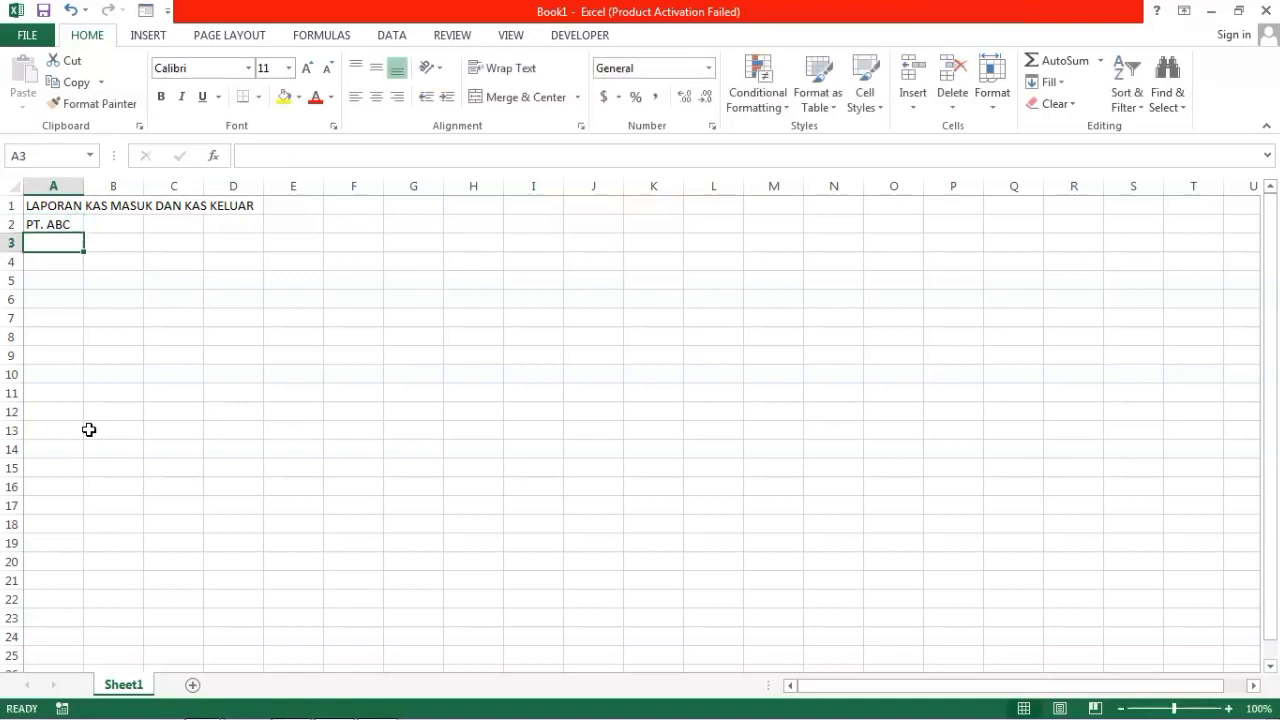
pyautogui.write('PERIODE : 20')
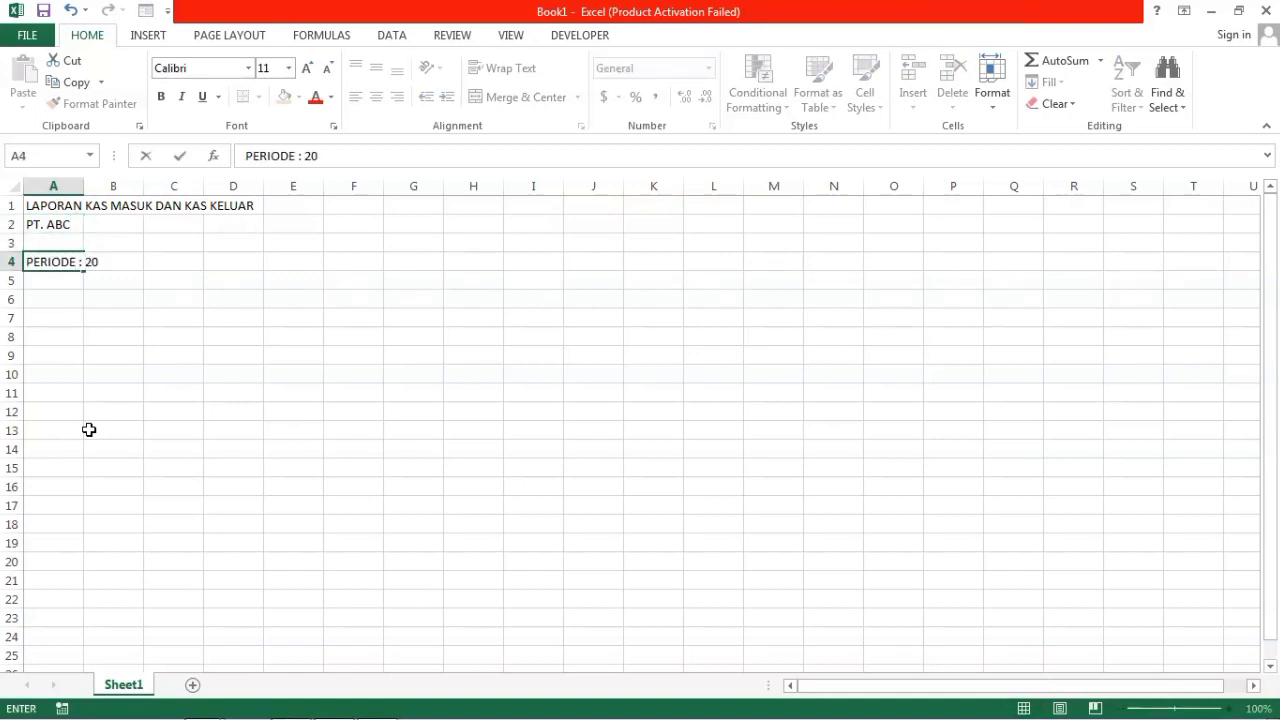
pyautogui.press('BackSpace')
pyautogui.press('BackSpace')
pyautogui.write('JANUARI 2023')
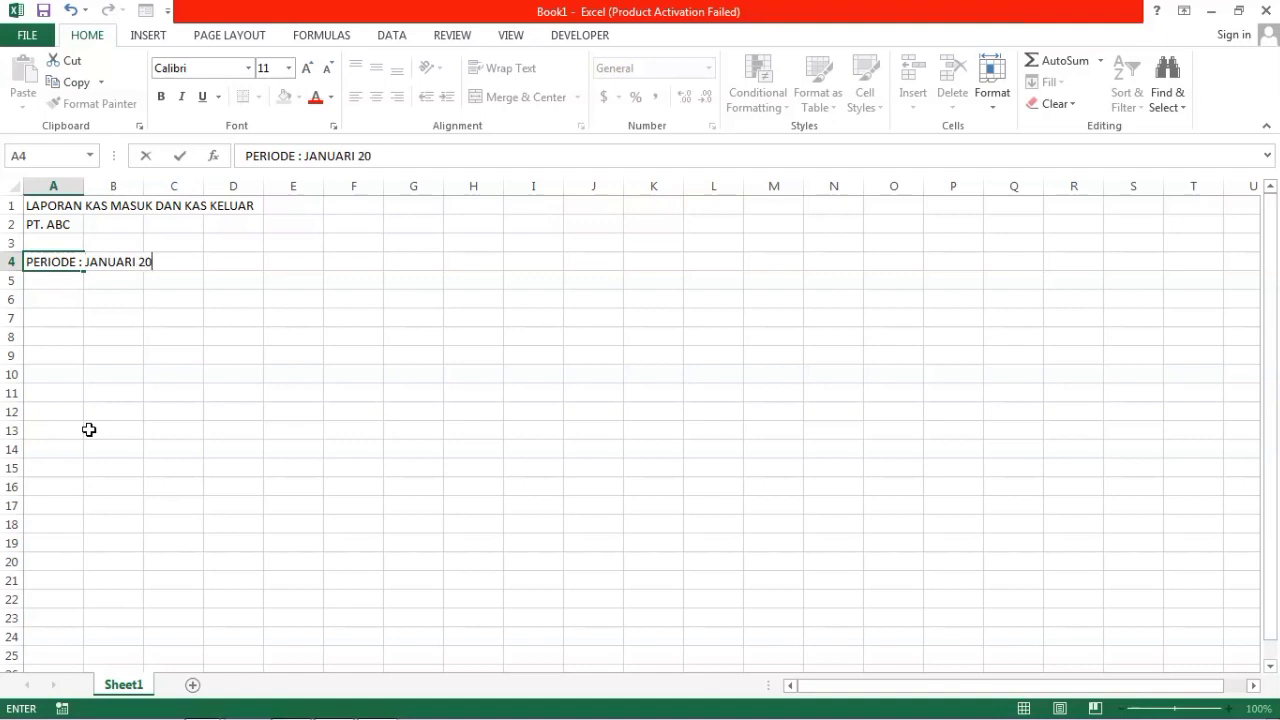
pyautogui.click(243, 315)
# Step: Fill A5:E5 with the column headers TANGGAL, KETERANGAN, UANG MASUK, UANG KELUAR and SALDO AKHIR
pyautogui.click(58, 276)
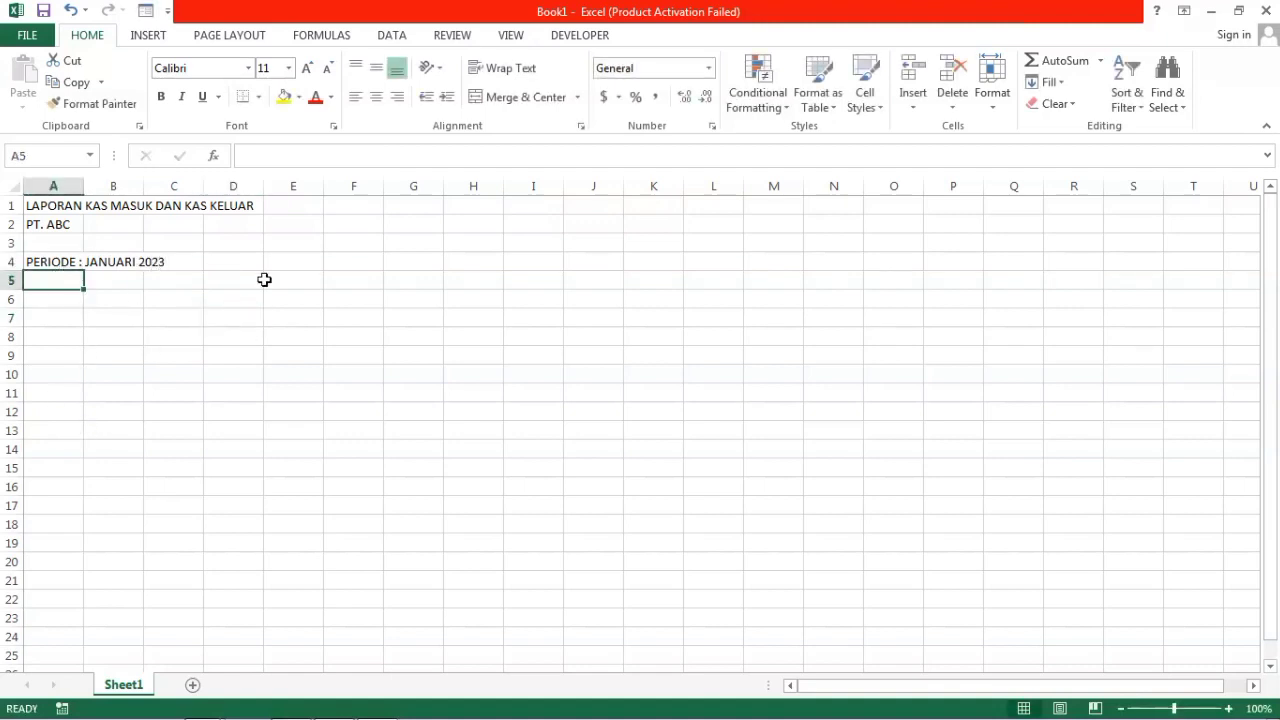
pyautogui.write('TANGGAL')
pyautogui.press('Tab')
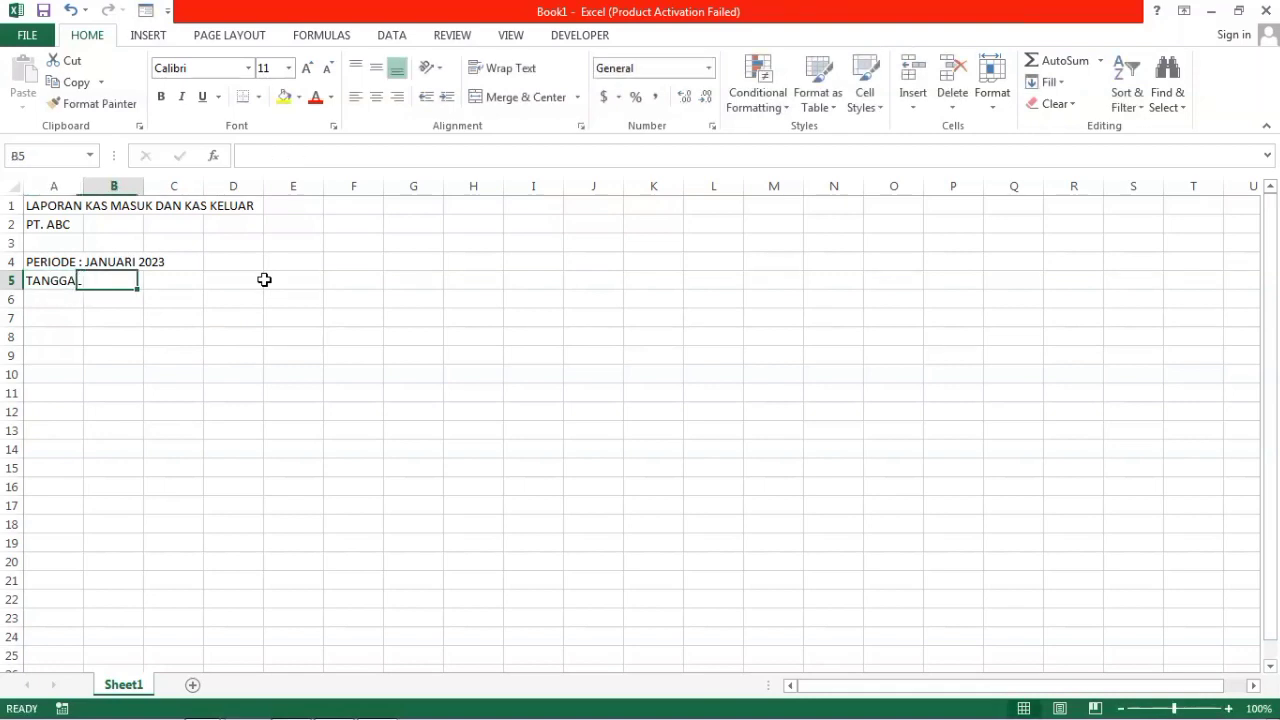
pyautogui.write('KETERANGAN')
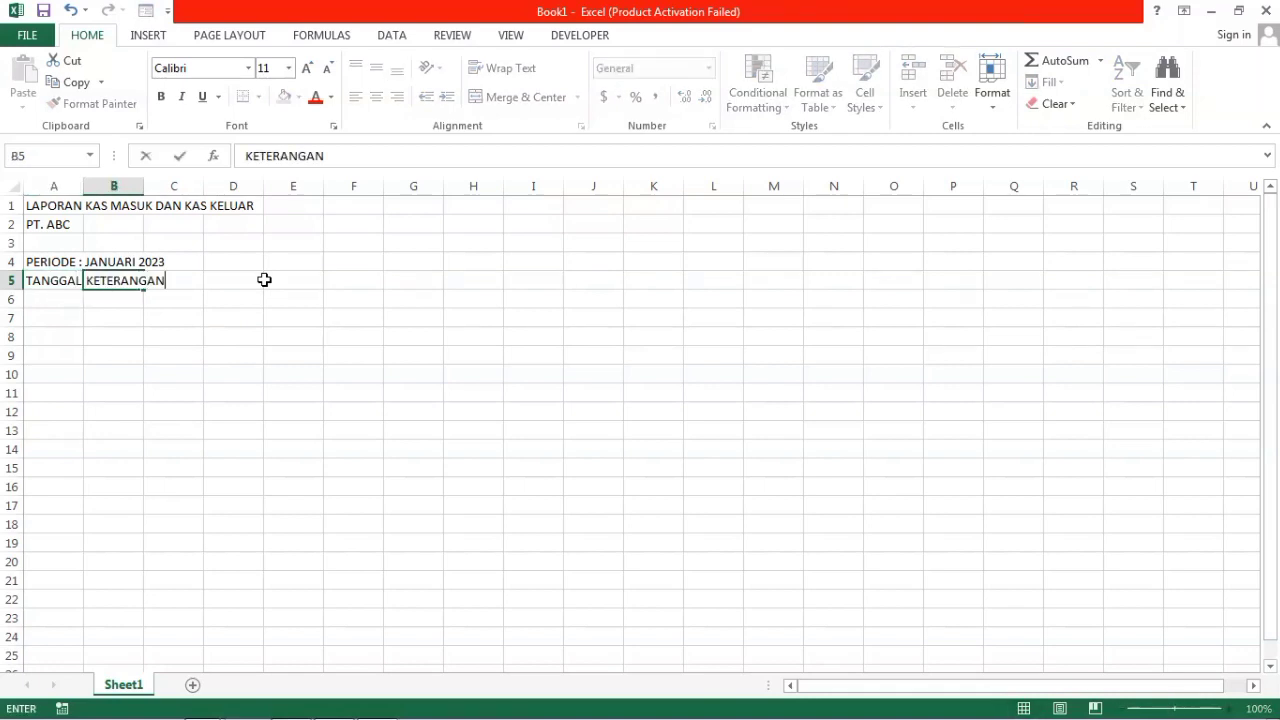
pyautogui.press('Tab')
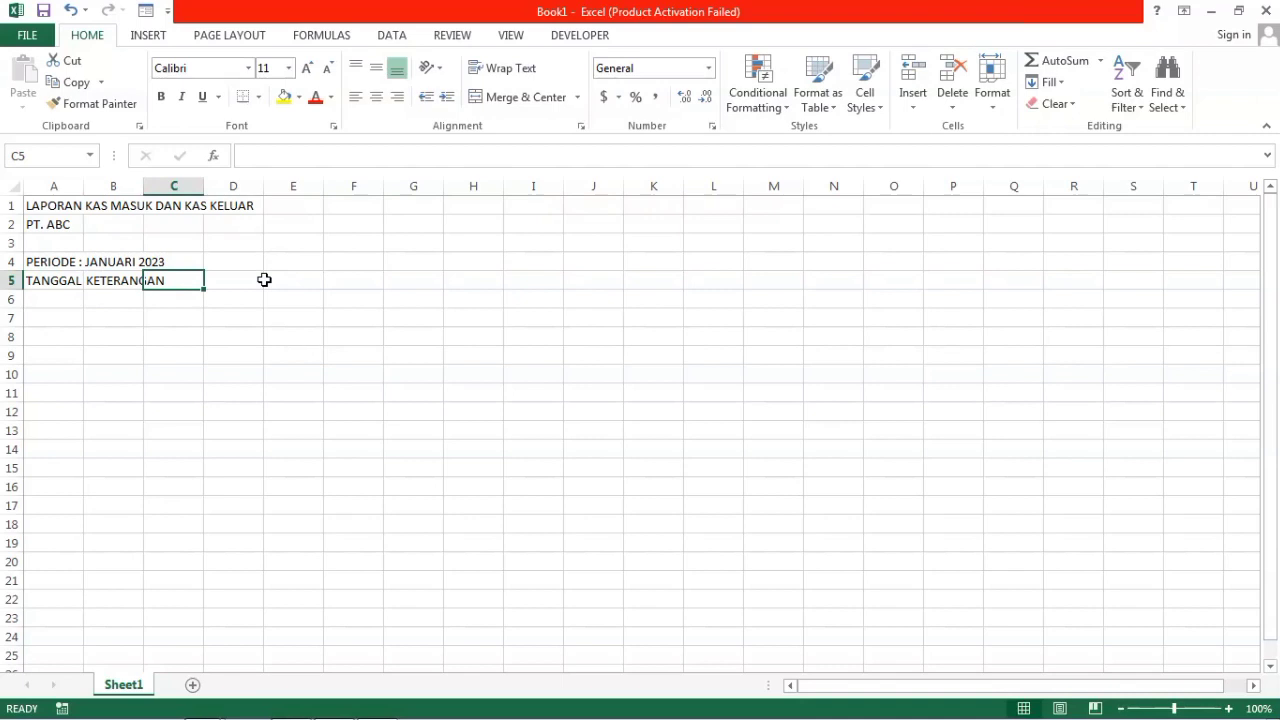
pyautogui.write('UANG MASUK')
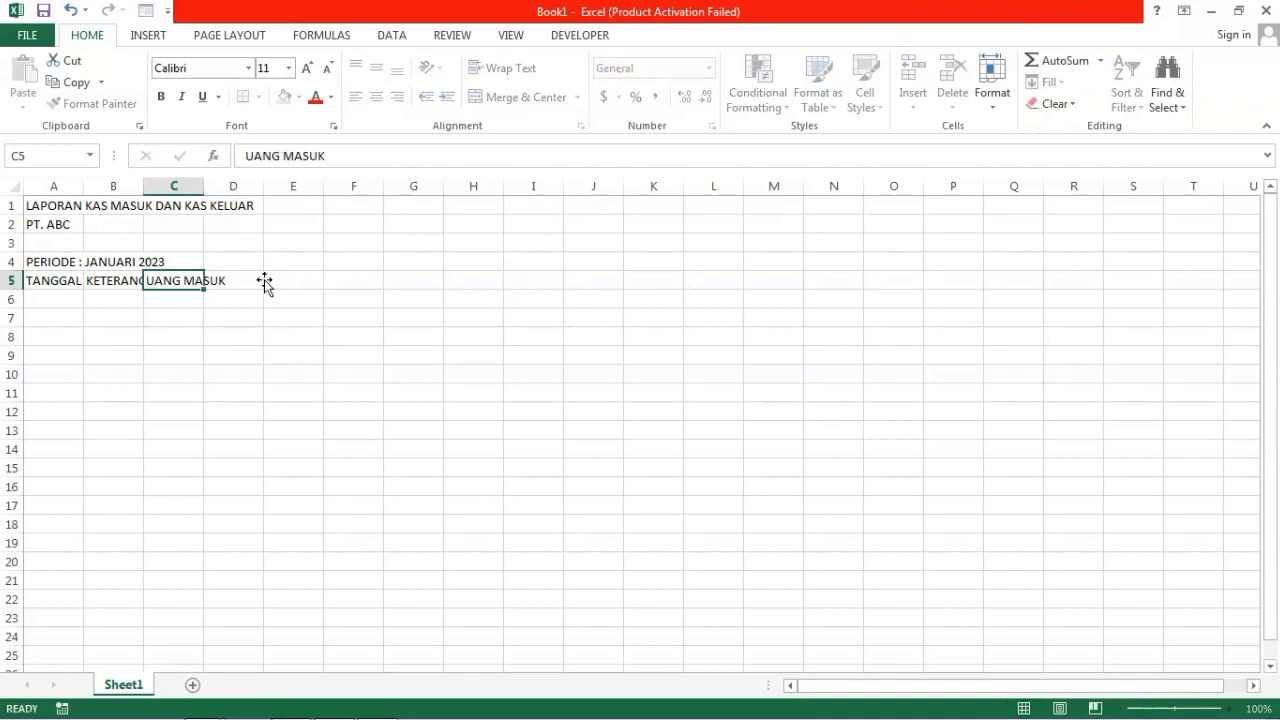
pyautogui.press('Tab')
pyautogui.write('UANG KELUAR')
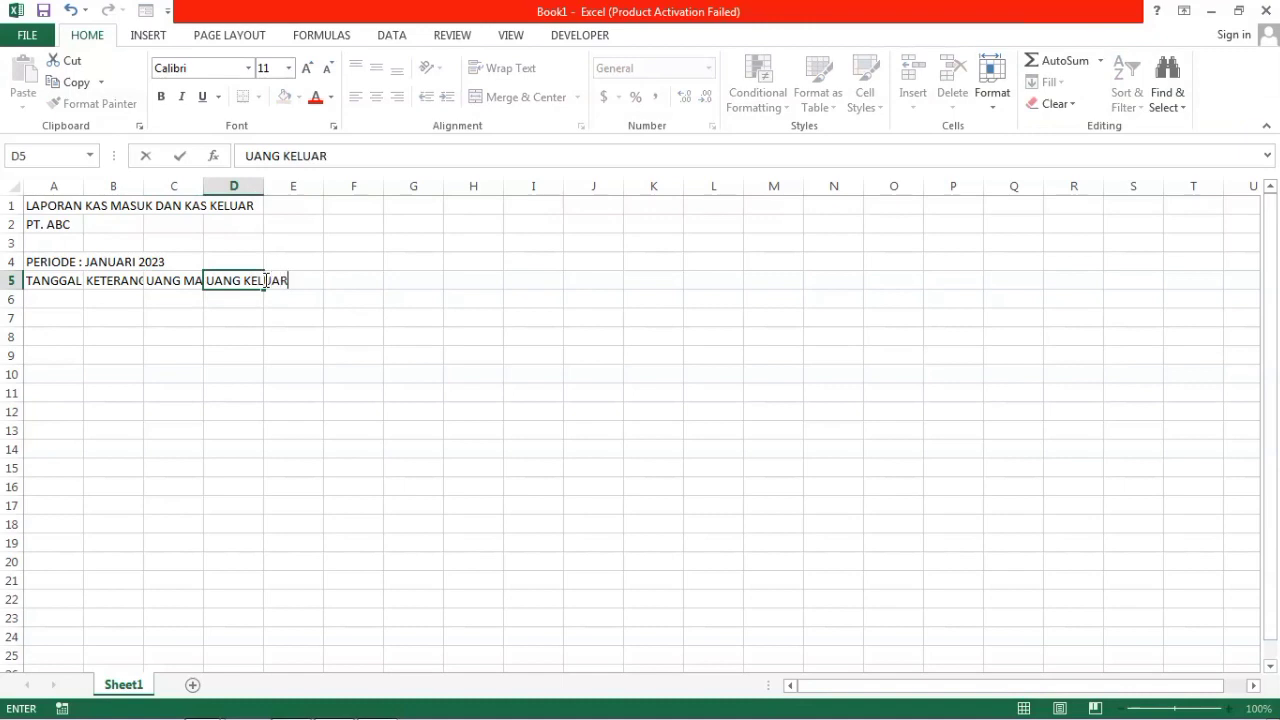
pyautogui.press('Tab')
pyautogui.write('SALDO AKH')
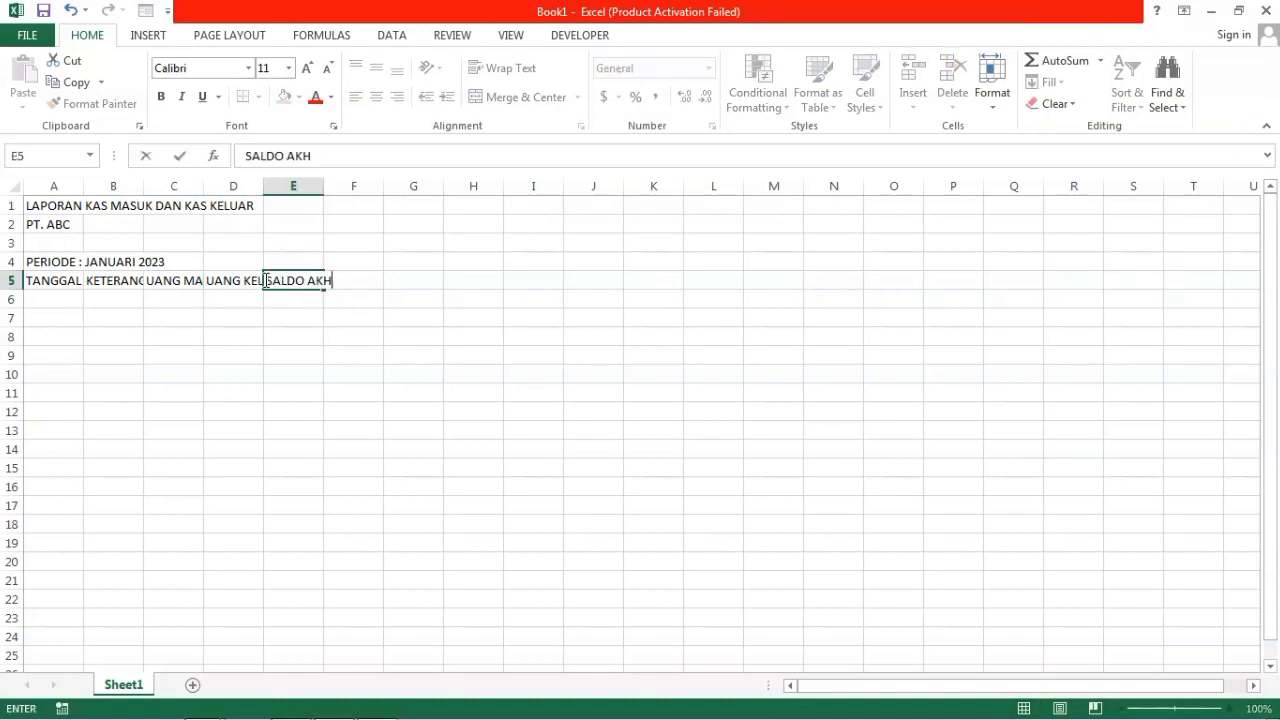
pyautogui.click(424, 300)
pyautogui.click(305, 281)
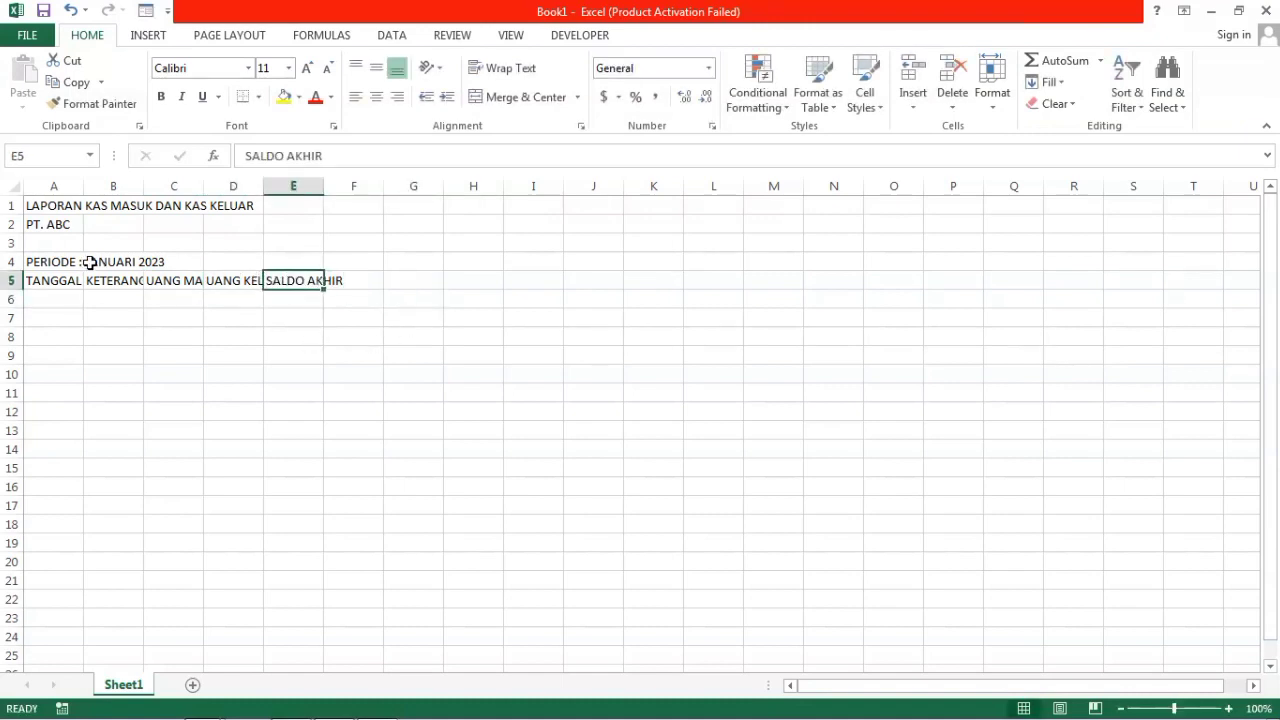
pyautogui.click(54, 208)
pyautogui.click(49, 280)
pyautogui.click(52, 299)
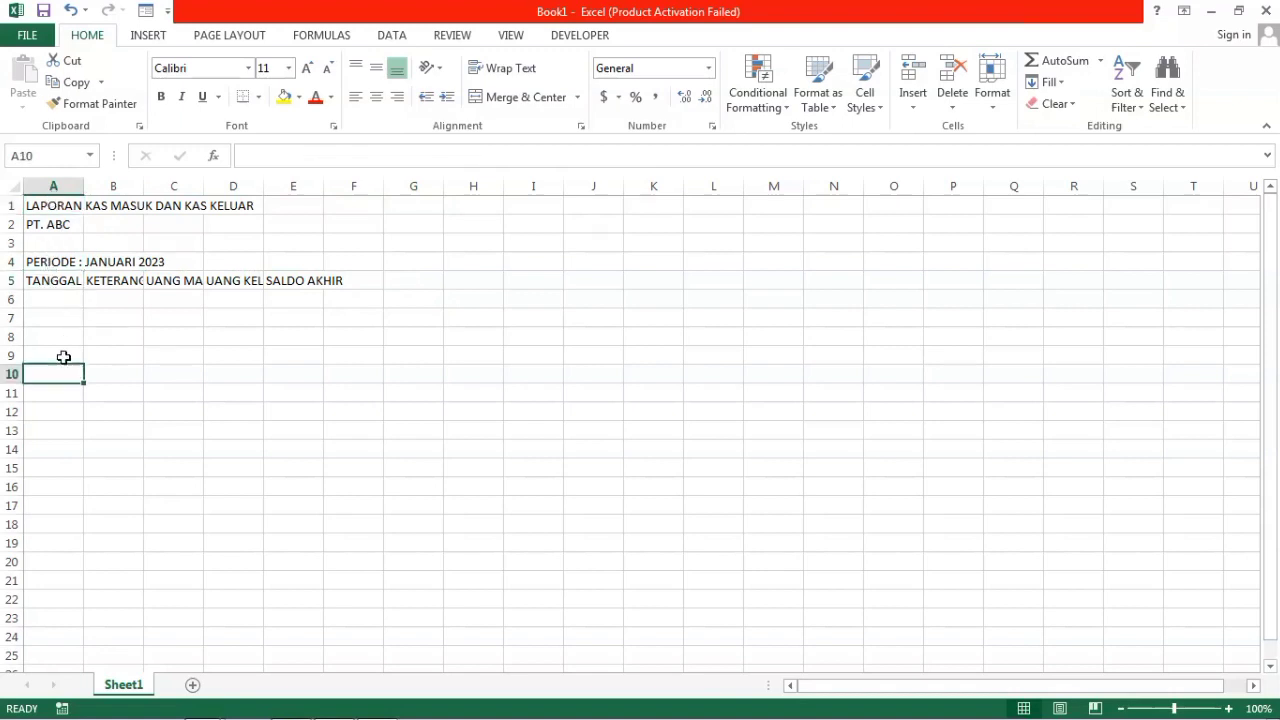
pyautogui.click(60, 206)
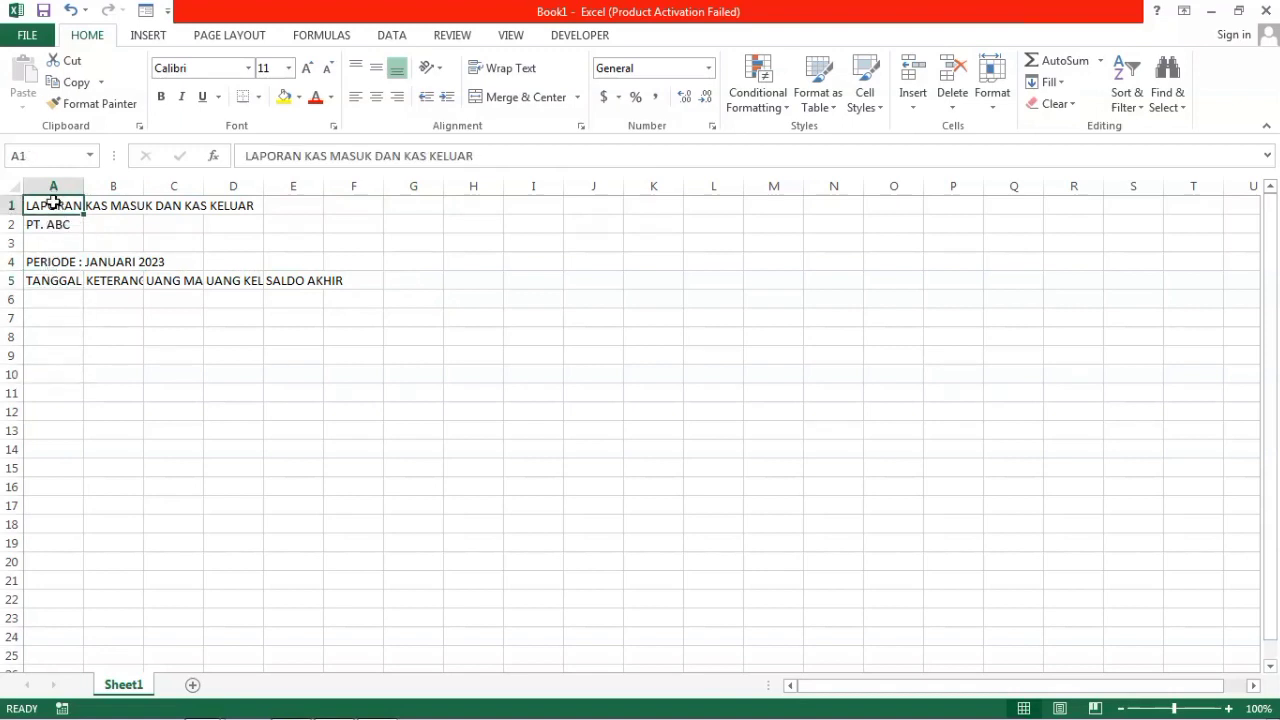
pyautogui.click(58, 296)
pyautogui.click(125, 281)
pyautogui.hotkey('ctrl', 'a')
pyautogui.click(282, 393)
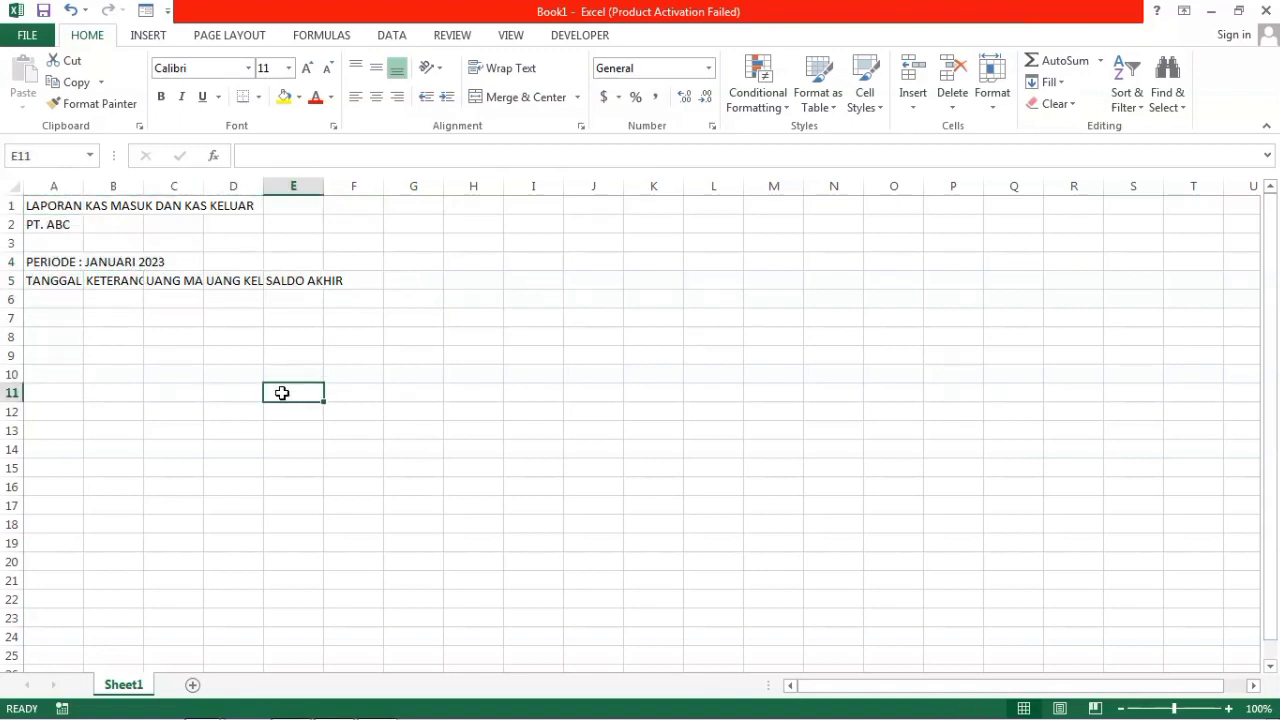
# Step: AutoFit the column widths of the whole sheet to their contents
pyautogui.hotkey('ctrl', 'a')
pyautogui.hotkey('alt', 'h')
pyautogui.press('o')
pyautogui.press('i')
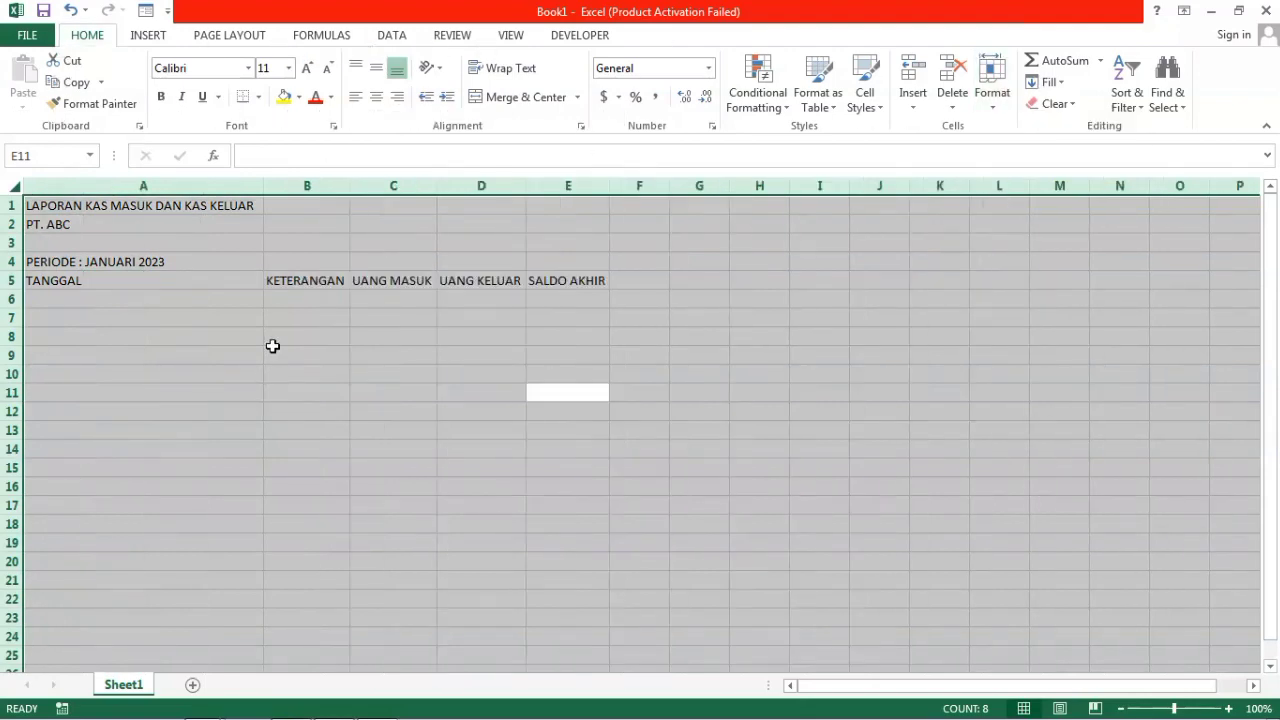
pyautogui.click(150, 298)
# Step: Merge A1:E2 across row by row, centre both title lines, and format them bold at font size 12
pyautogui.moveTo(200, 206); pyautogui.dragTo(574, 220)
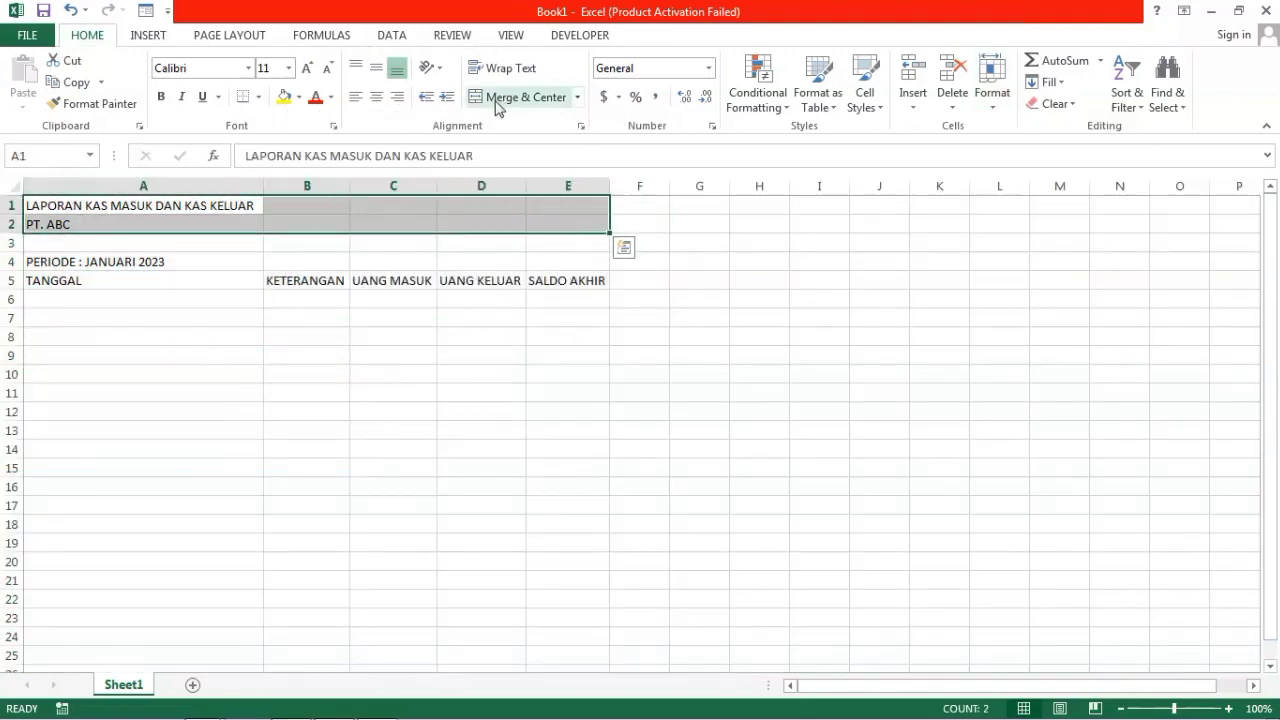
pyautogui.click(577, 97)
pyautogui.click(571, 168)
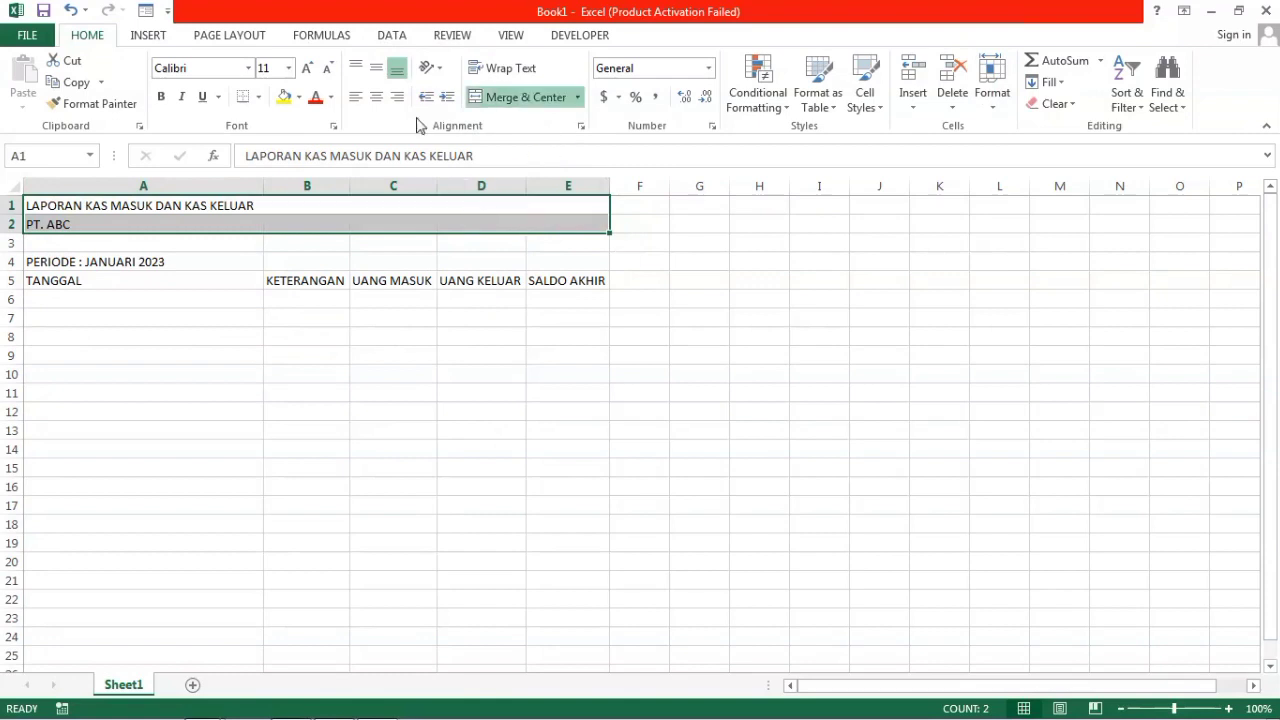
pyautogui.click(377, 97)
pyautogui.click(160, 97)
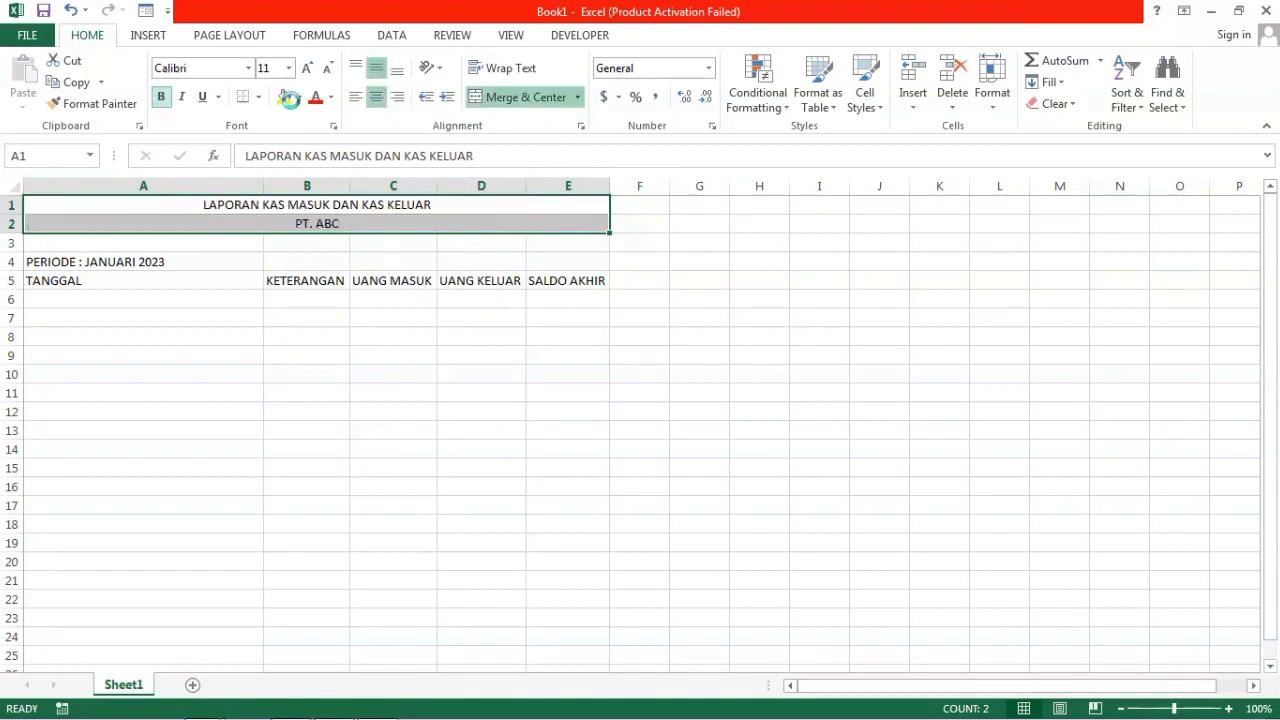
pyautogui.click(307, 68)
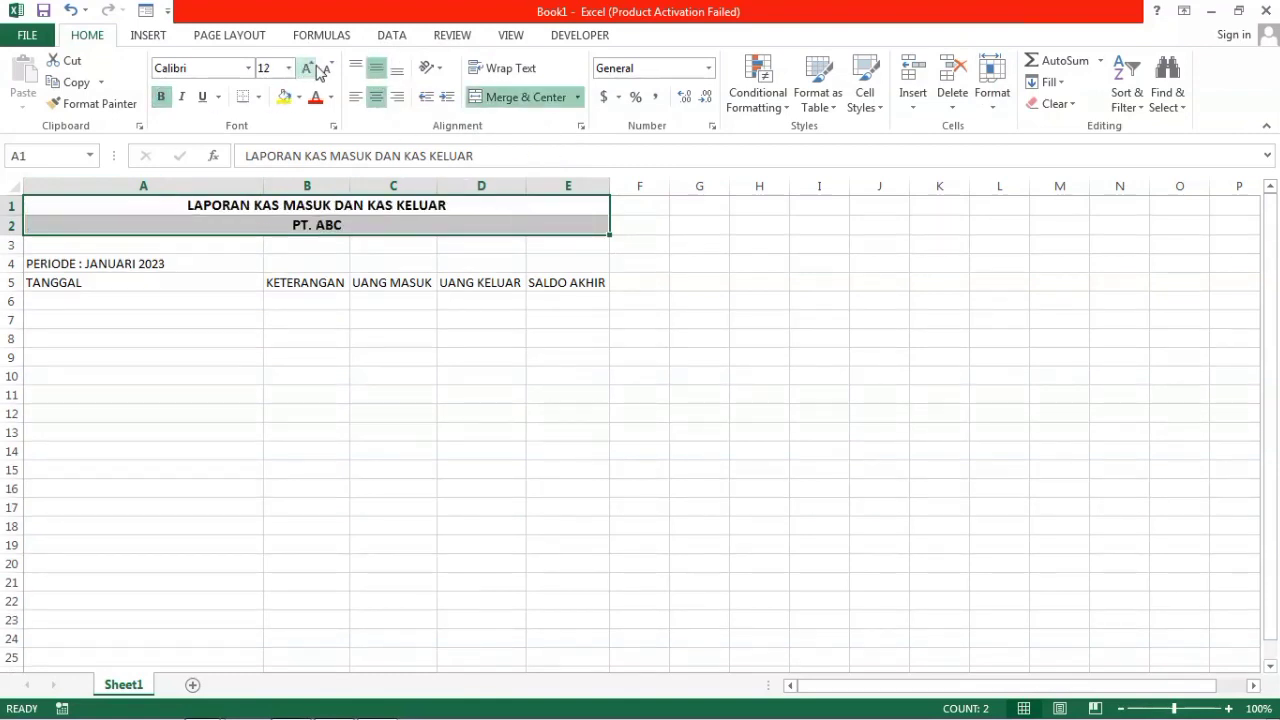
# Step: Merge A4:B4 for the period line, aligning the text to the left in italics
pyautogui.click(105, 264)
pyautogui.click(143, 283)
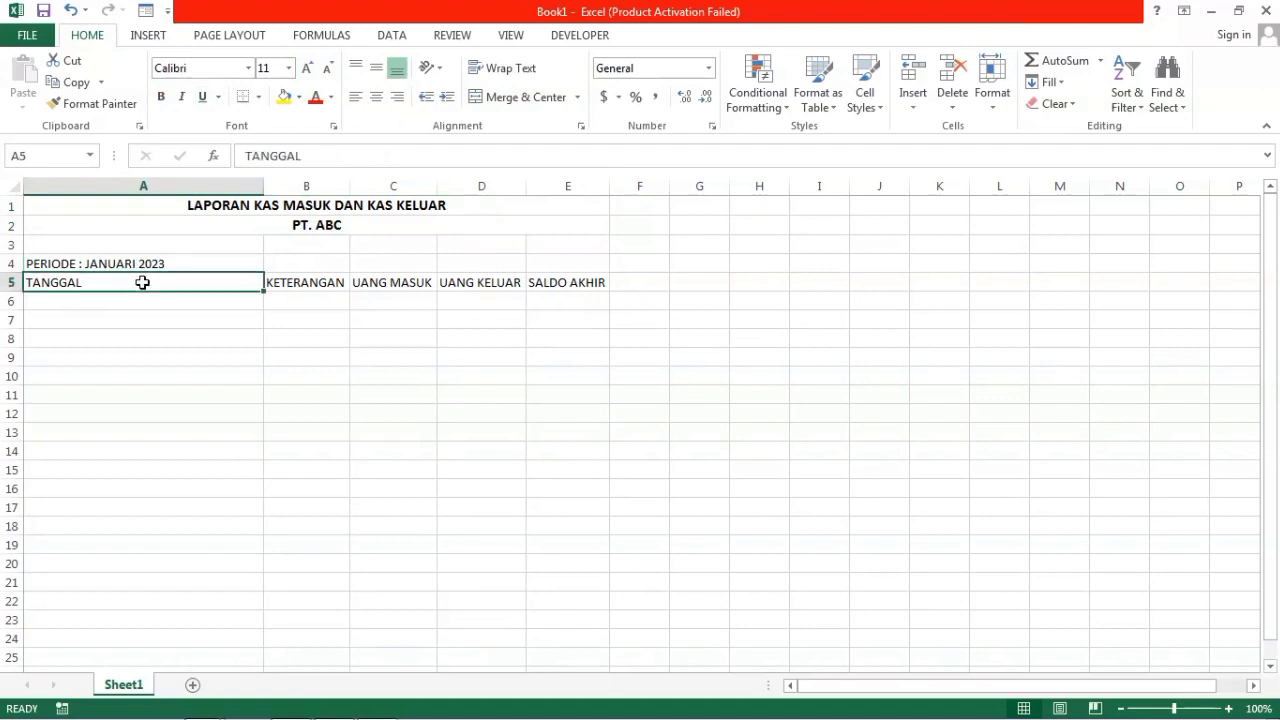
pyautogui.click(134, 263)
pyautogui.moveTo(114, 260); pyautogui.dragTo(277, 260)
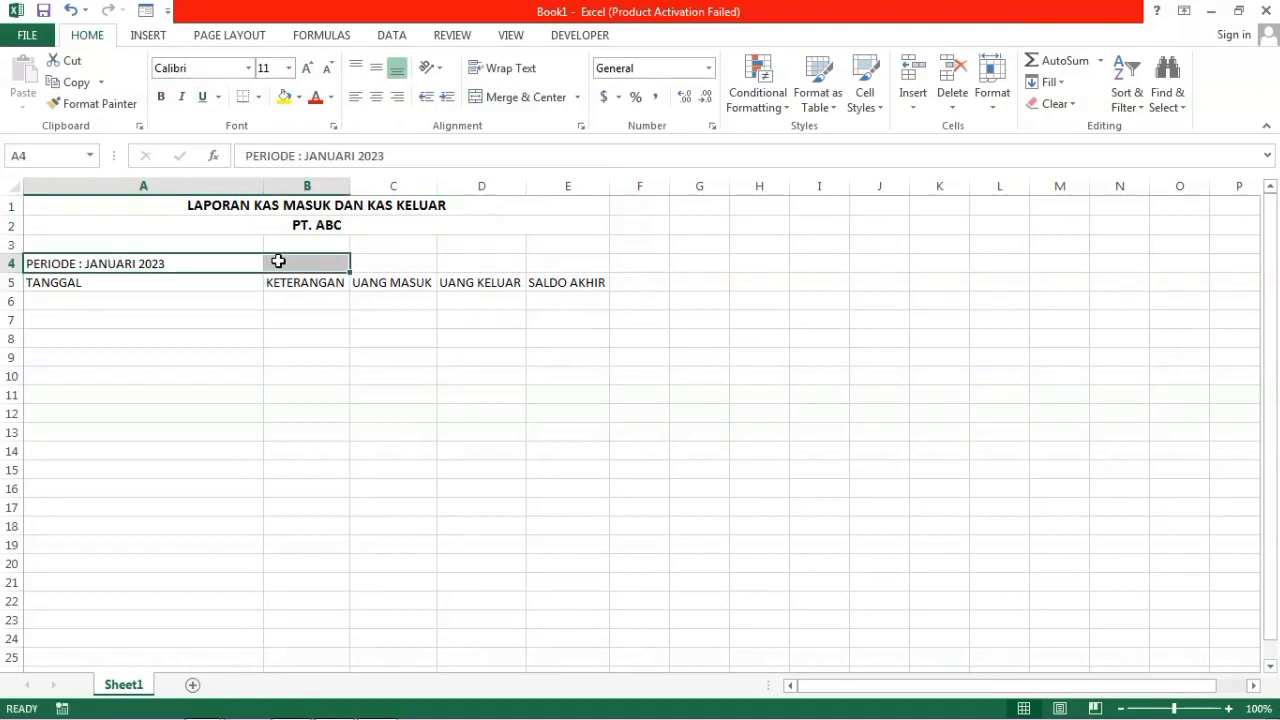
pyautogui.click(502, 97)
pyautogui.click(355, 97)
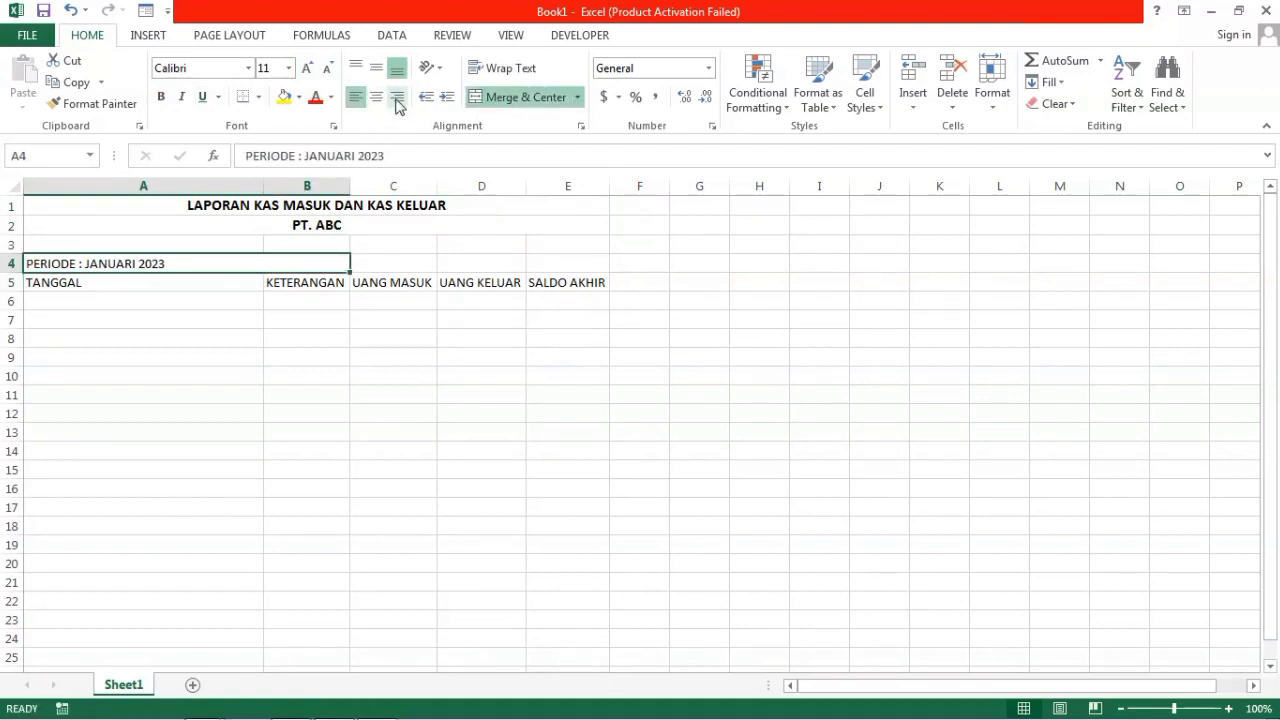
pyautogui.click(182, 97)
# Step: Merge and centre each header cell in A5:E5 separately with the empty cell below it in row 6
pyautogui.moveTo(71, 280); pyautogui.dragTo(598, 284)
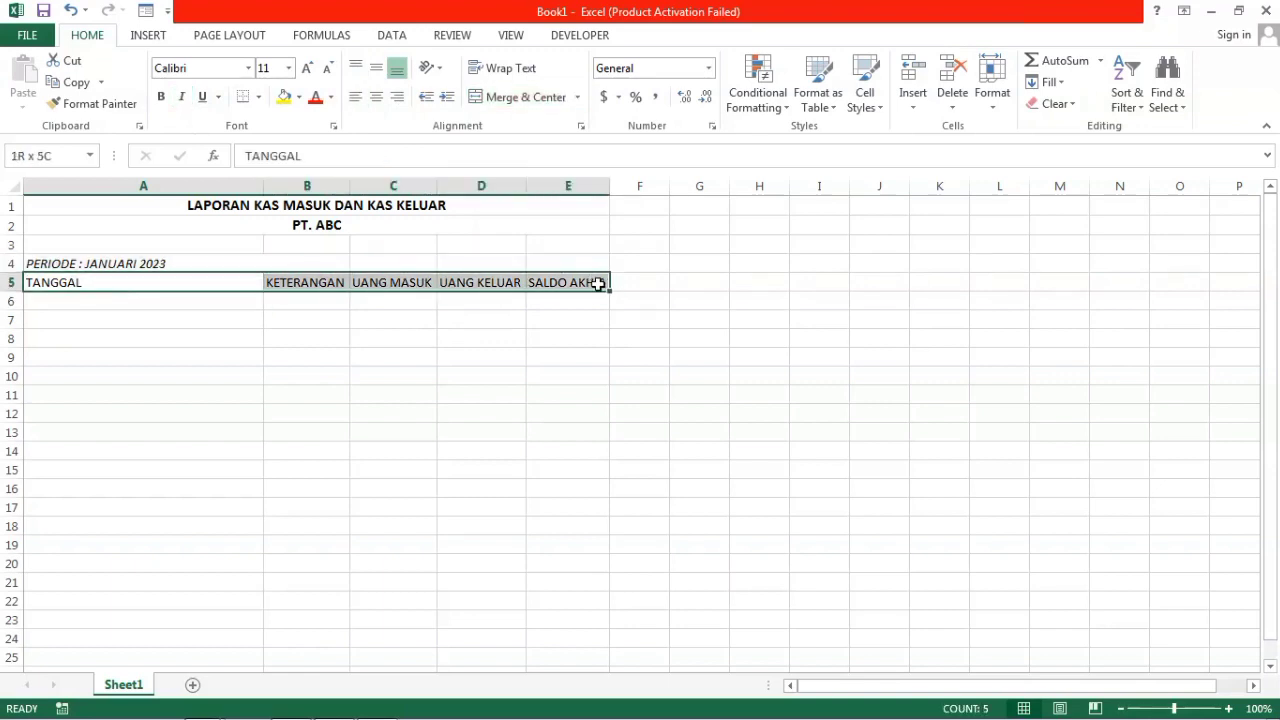
pyautogui.click(480, 318)
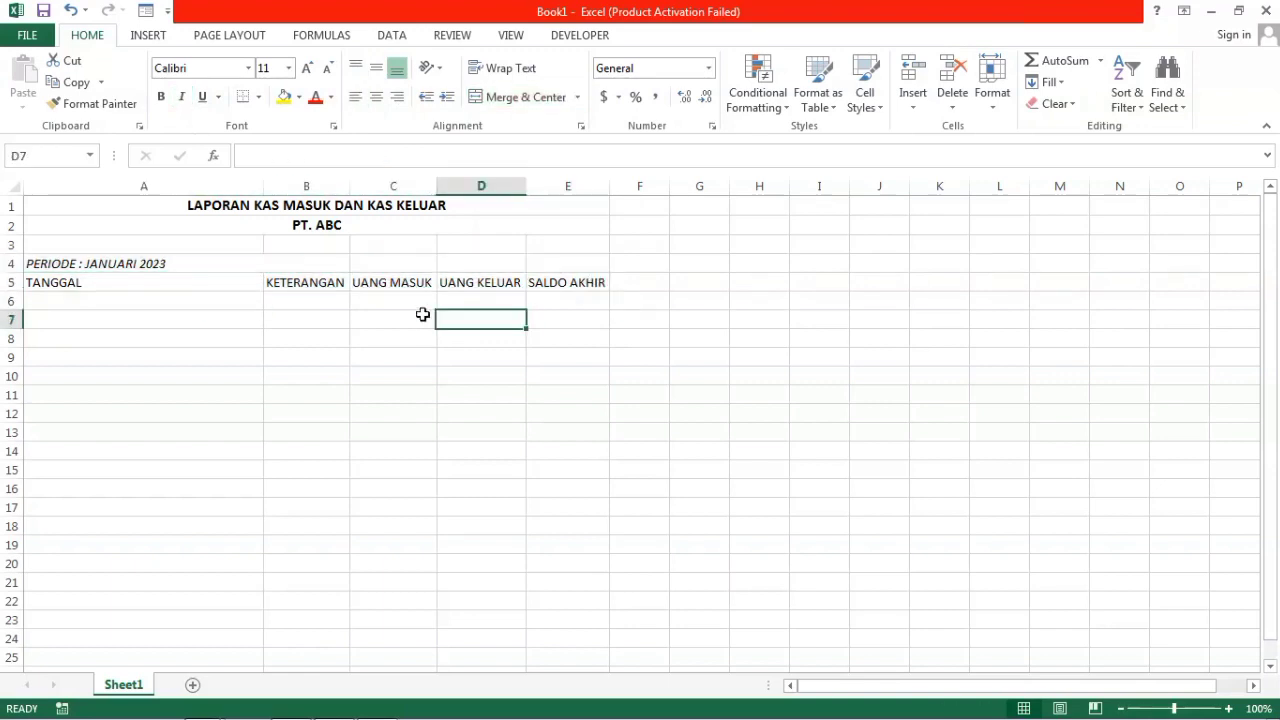
pyautogui.click(90, 281)
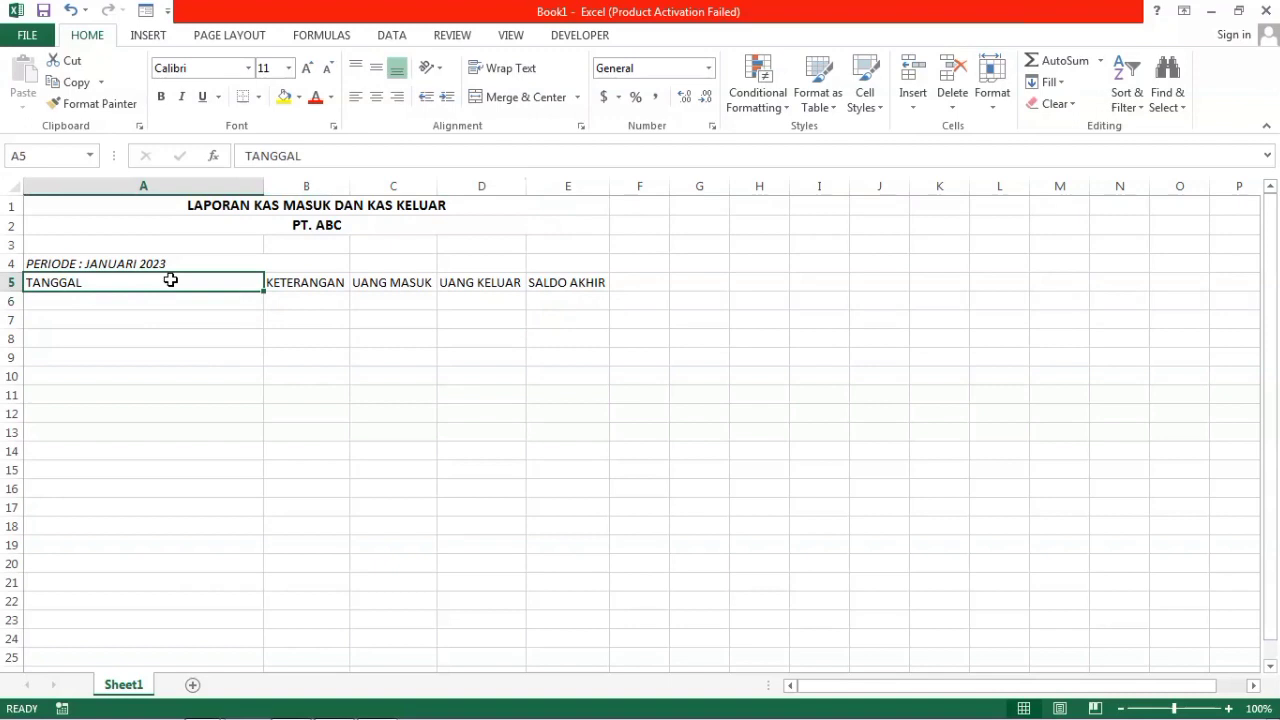
pyautogui.moveTo(170, 280); pyautogui.dragTo(172, 294)
pyautogui.moveTo(300, 277); pyautogui.dragTo(380, 294)
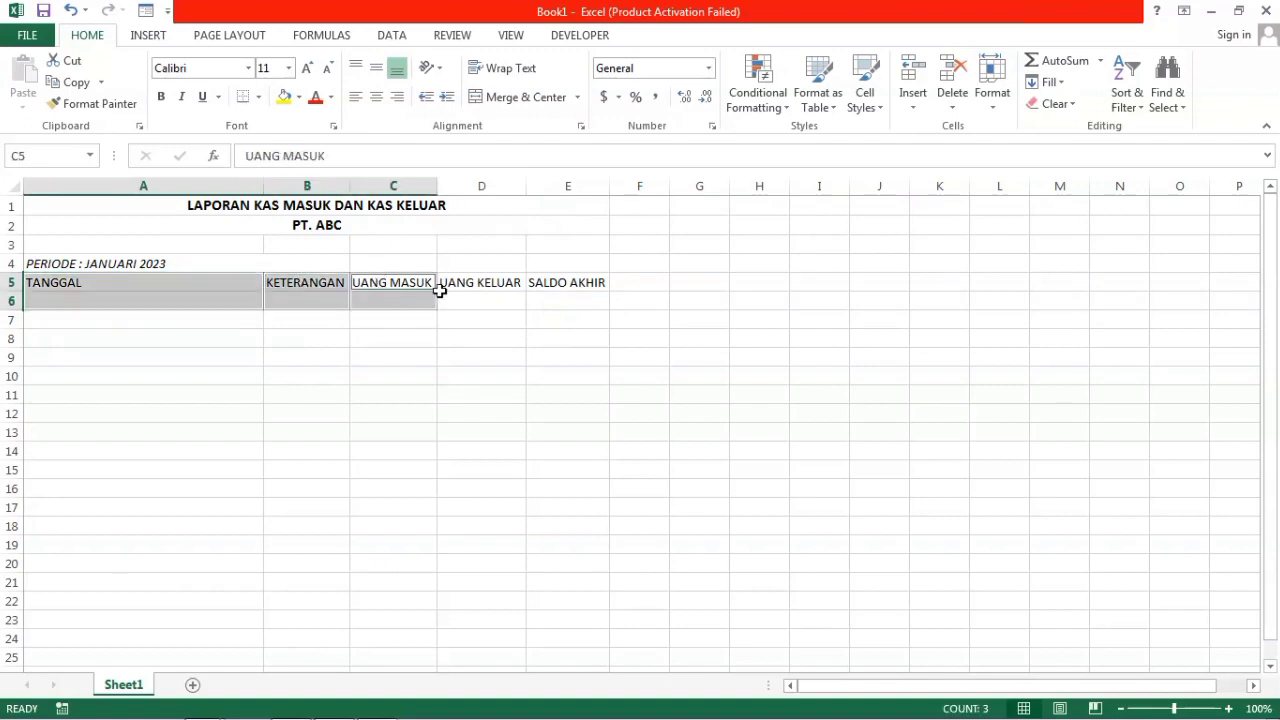
pyautogui.moveTo(468, 284); pyautogui.dragTo(470, 300)
pyautogui.moveTo(566, 283); pyautogui.dragTo(563, 300)
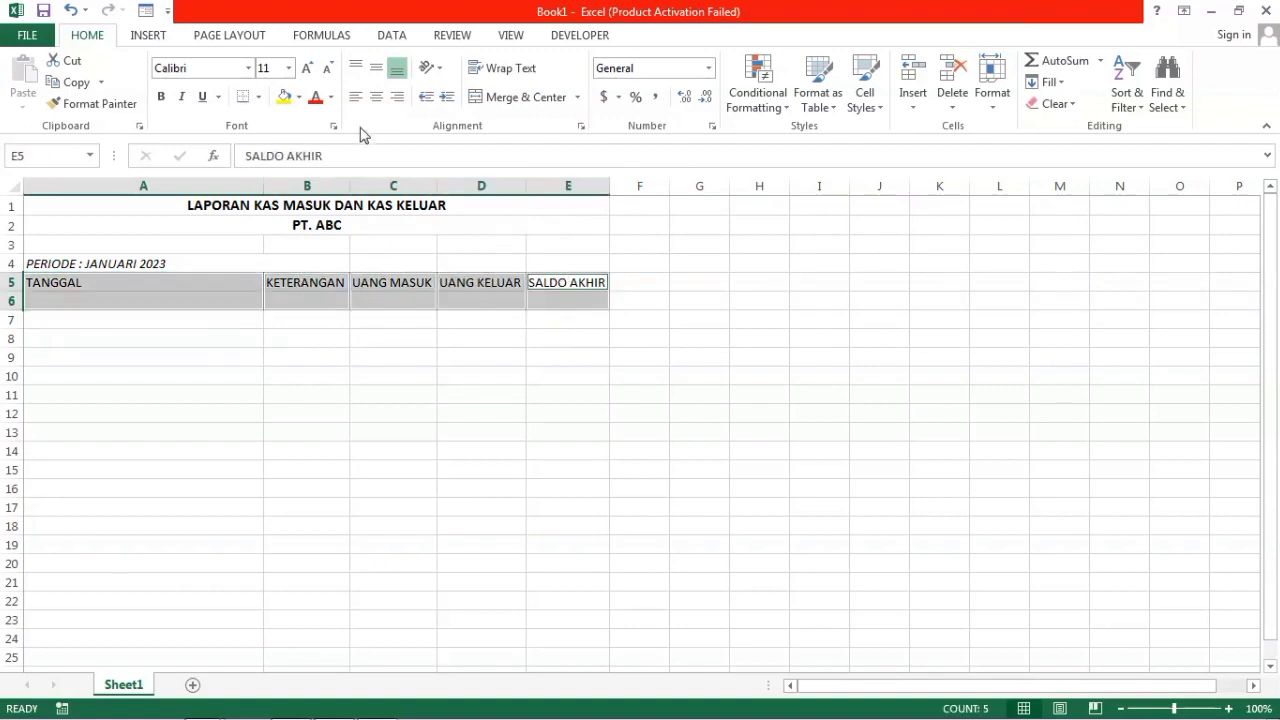
pyautogui.click(513, 99)
# Step: Align the header texts in A5:E6 vertically to the middle of their cells
pyautogui.click(118, 290)
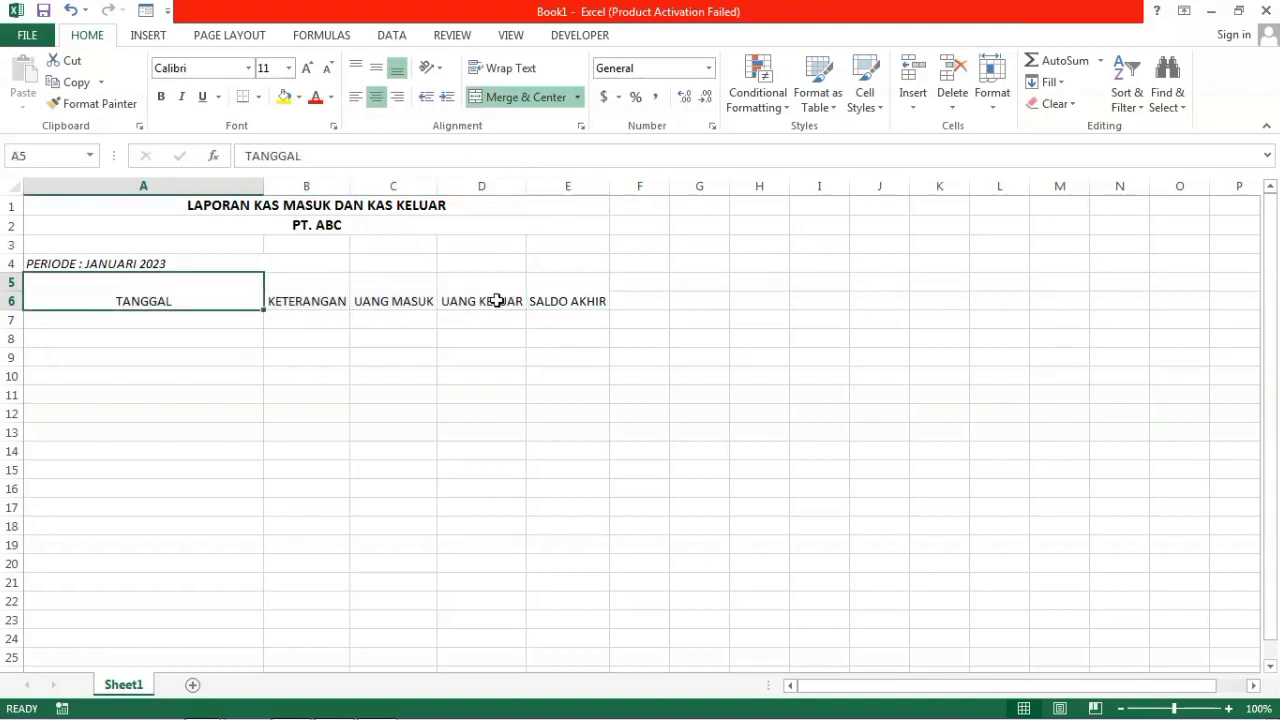
pyautogui.click(340, 288)
pyautogui.moveTo(134, 291); pyautogui.dragTo(515, 294)
pyautogui.moveTo(90, 302); pyautogui.dragTo(562, 279)
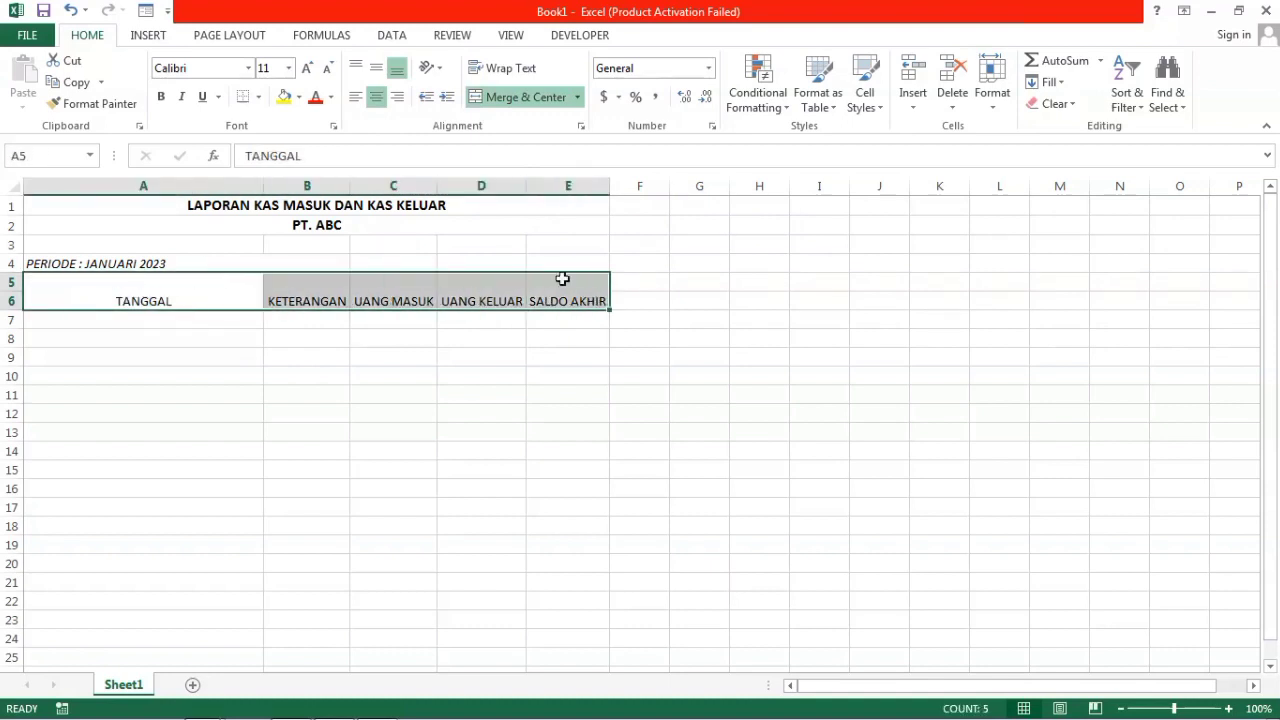
pyautogui.click(376, 68)
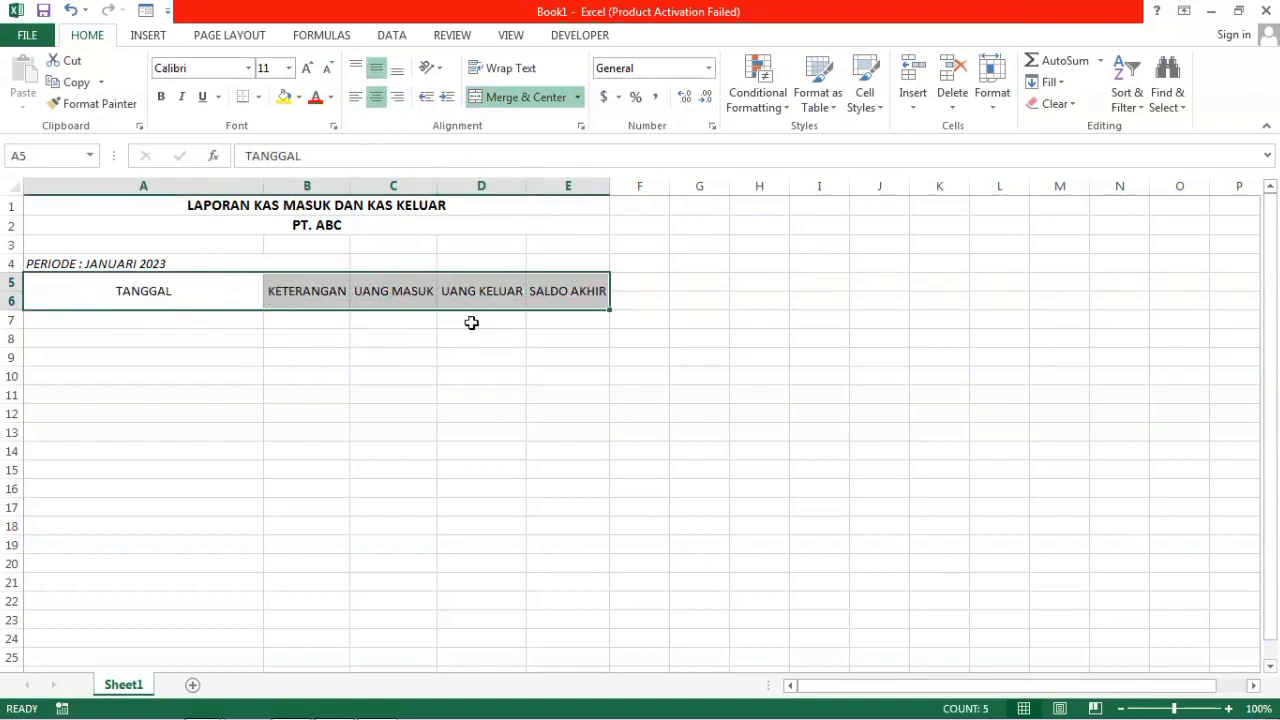
pyautogui.click(429, 290)
pyautogui.click(191, 340)
# Step: Convert the header range A5:E6 into a table that uses the existing headers
pyautogui.click(200, 290)
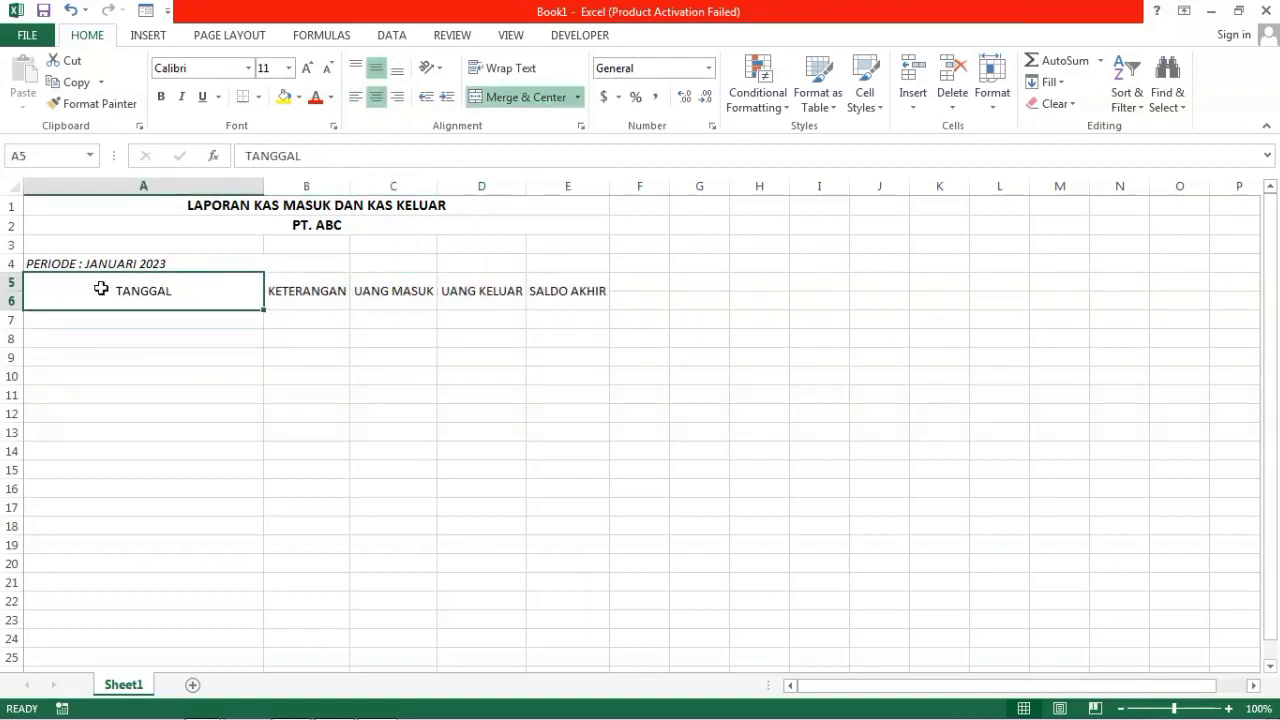
pyautogui.hotkey('ctrl', 'shift', 'Right')
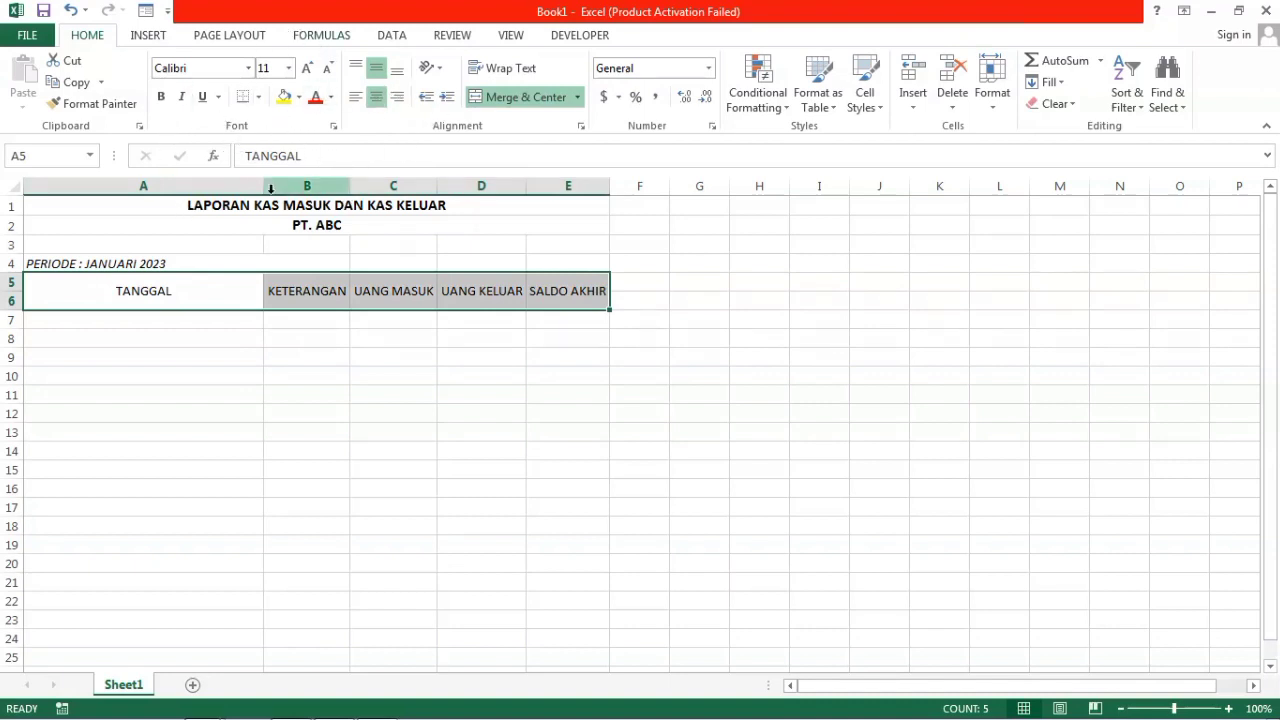
pyautogui.hotkey('ctrl', 't')
pyautogui.click(966, 338)
pyautogui.press('Return')
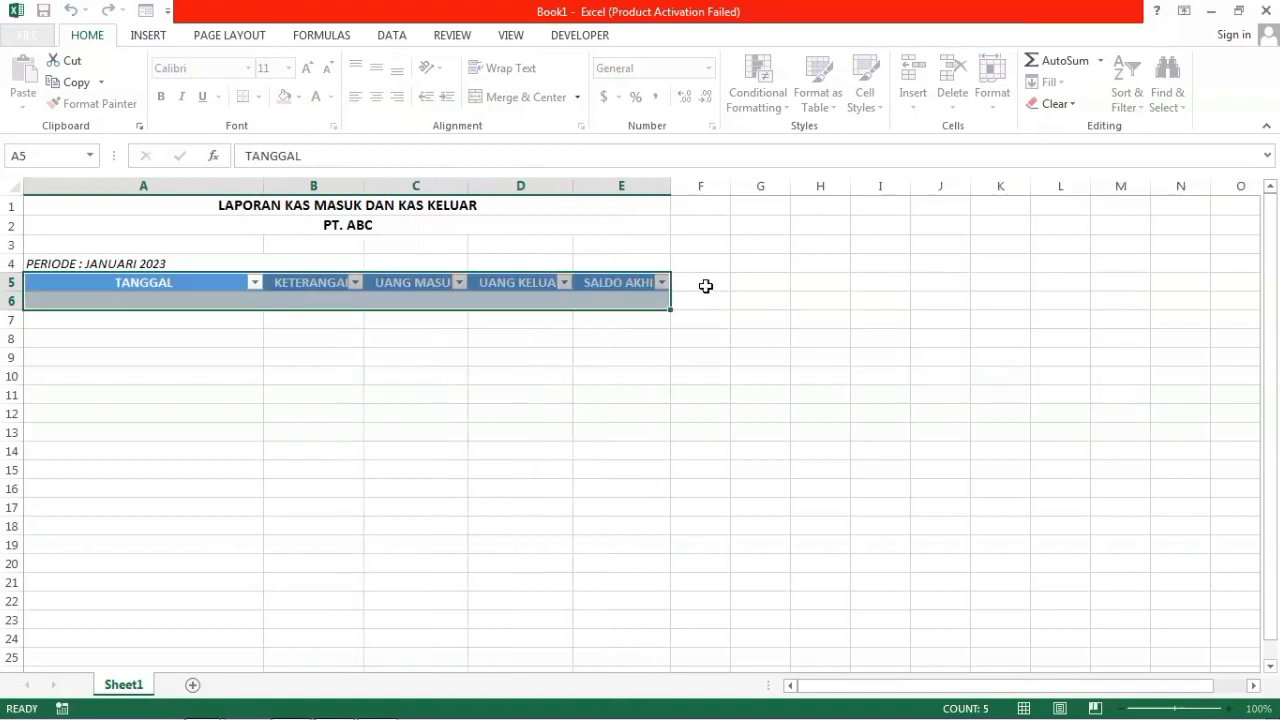
# Step: Undo the conversion of the header range A5:E6 into a table
pyautogui.click(632, 300)
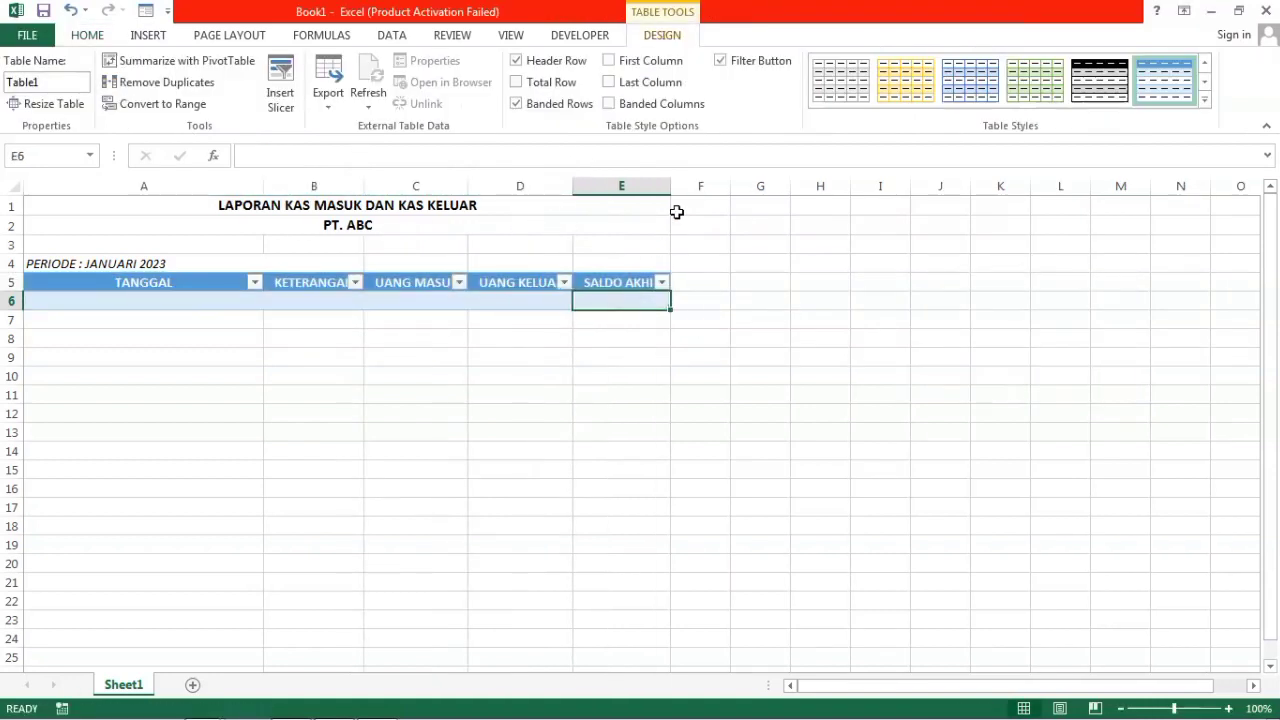
pyautogui.click(172, 299)
pyautogui.click(166, 284)
pyautogui.click(164, 295)
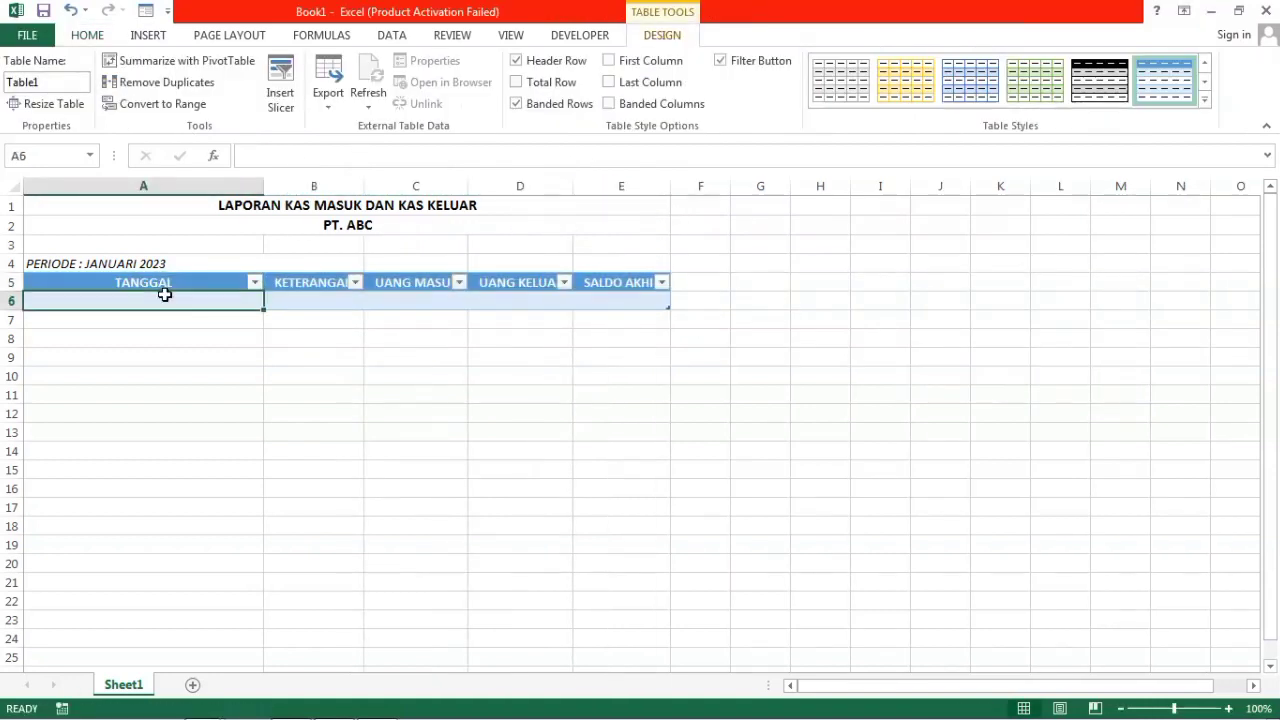
pyautogui.hotkey('ctrl', 'z')
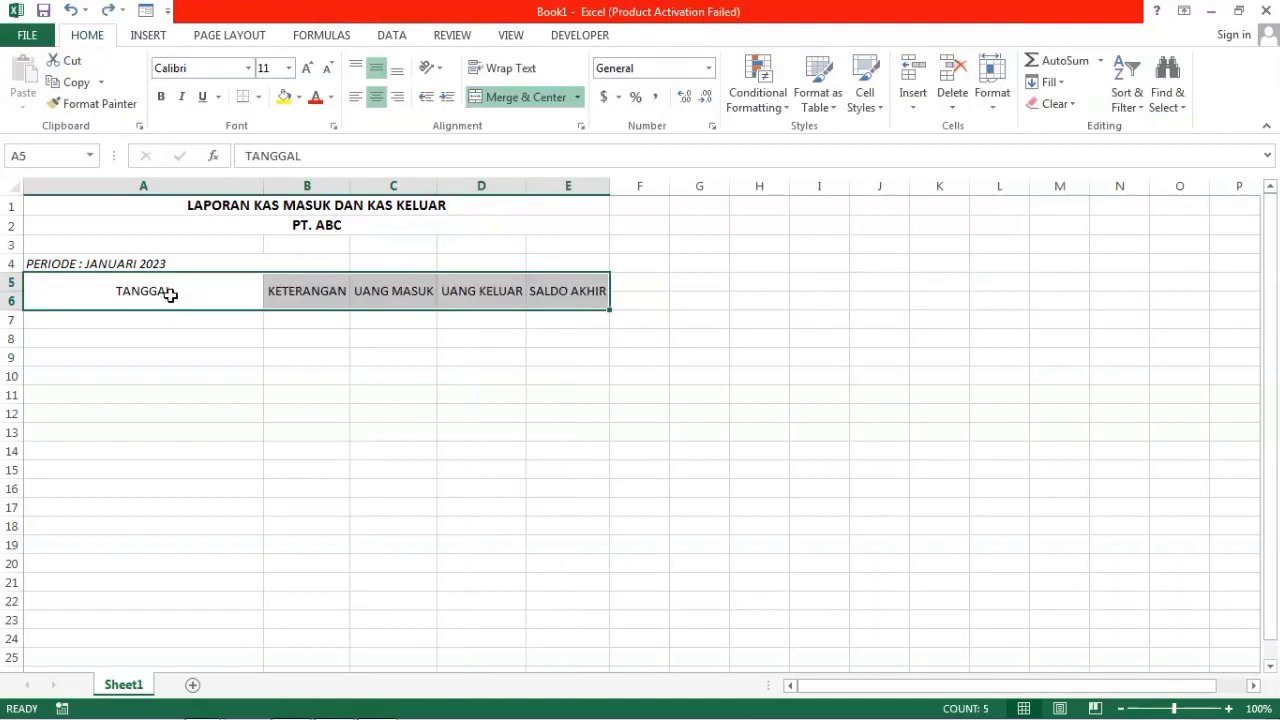
# Step: Apply all borders to the range A5:E10, covering the headers and four rows below them
pyautogui.moveTo(260, 291); pyautogui.dragTo(590, 380)
pyautogui.click(258, 96)
pyautogui.click(352, 256)
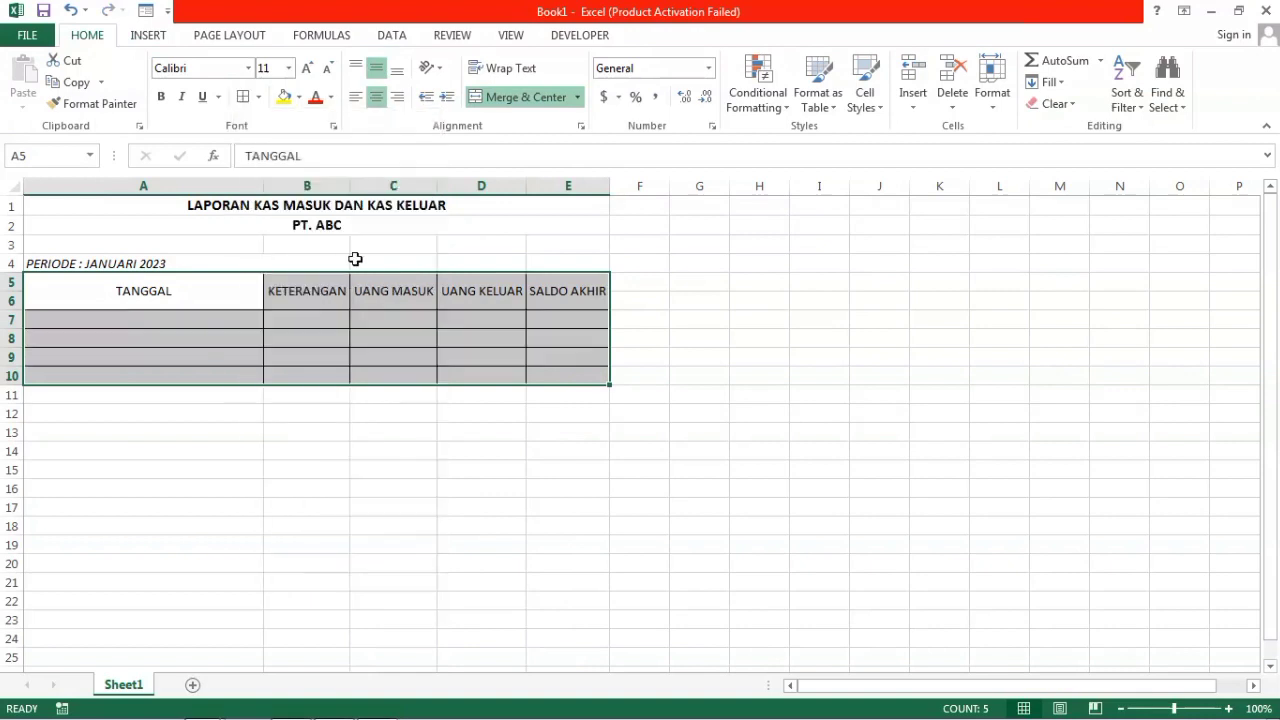
pyautogui.click(468, 338)
# Step: Format column A from A7 down to the sheet's last row as Indonesian dates in the 14 Maret 2012 style
pyautogui.click(110, 338)
pyautogui.click(94, 316)
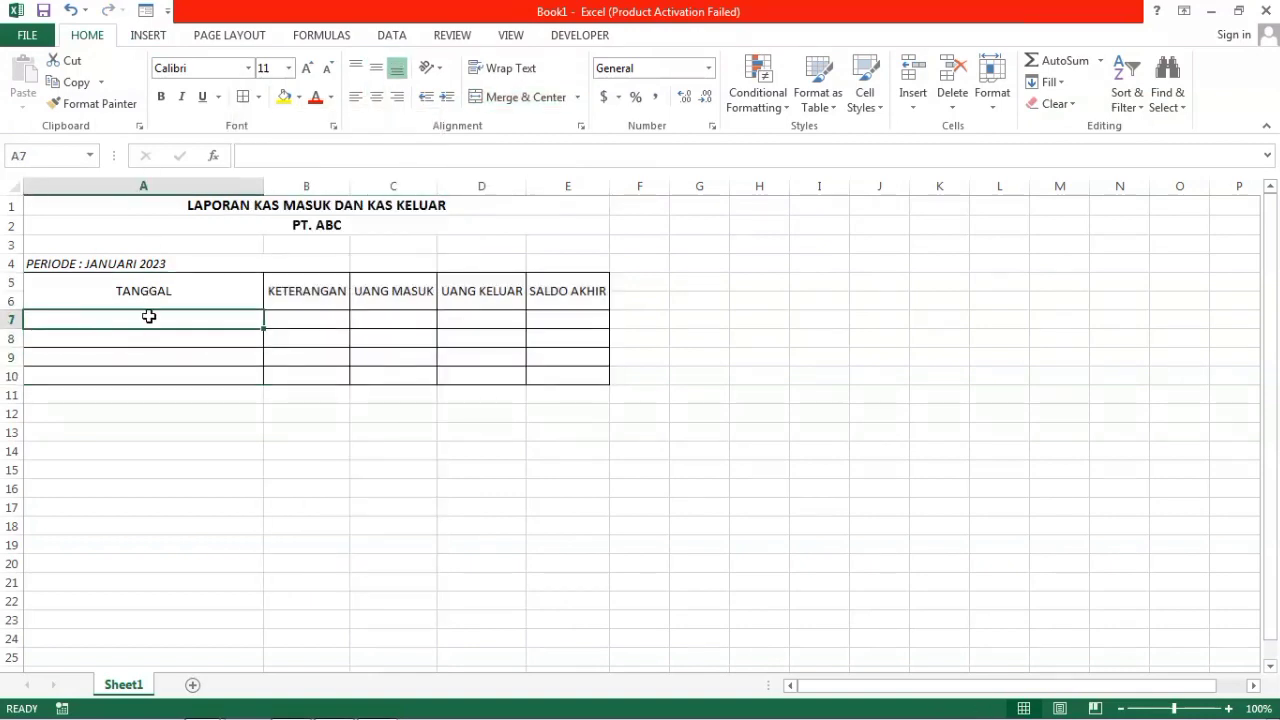
pyautogui.hotkey('ctrl', 'shift', 'Down')
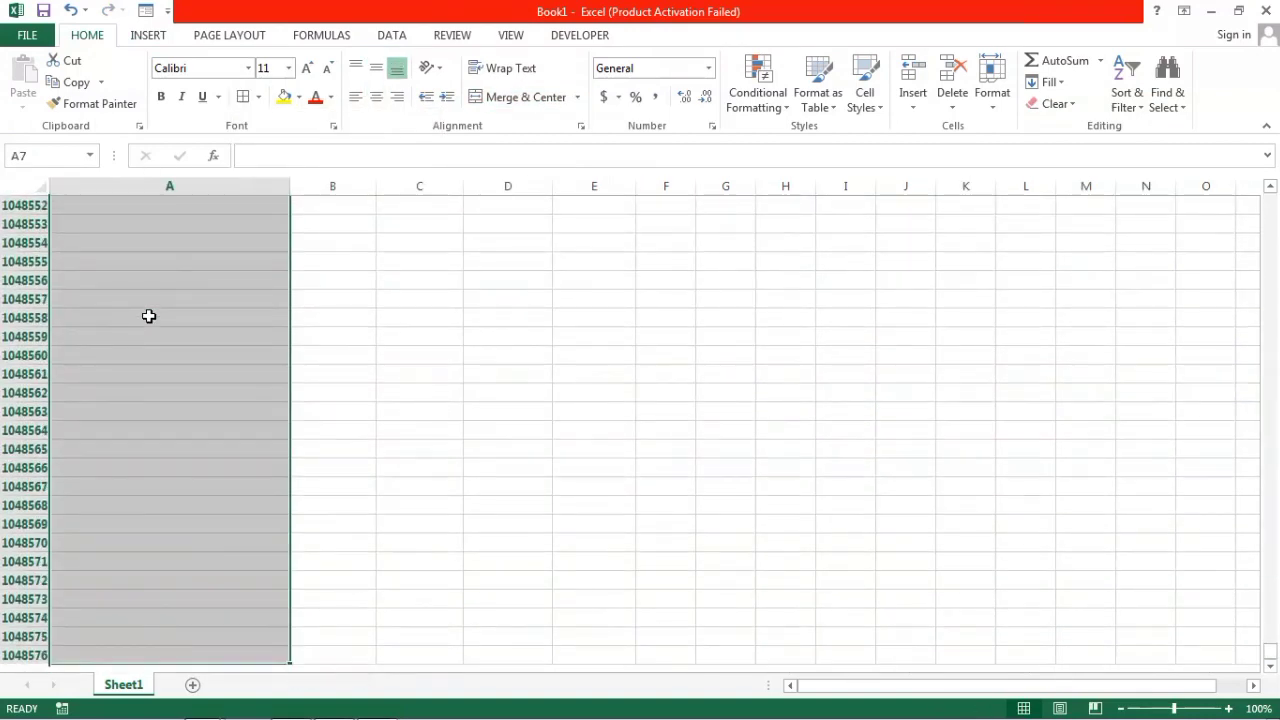
pyautogui.rightClick(149, 316)
pyautogui.click(217, 612)
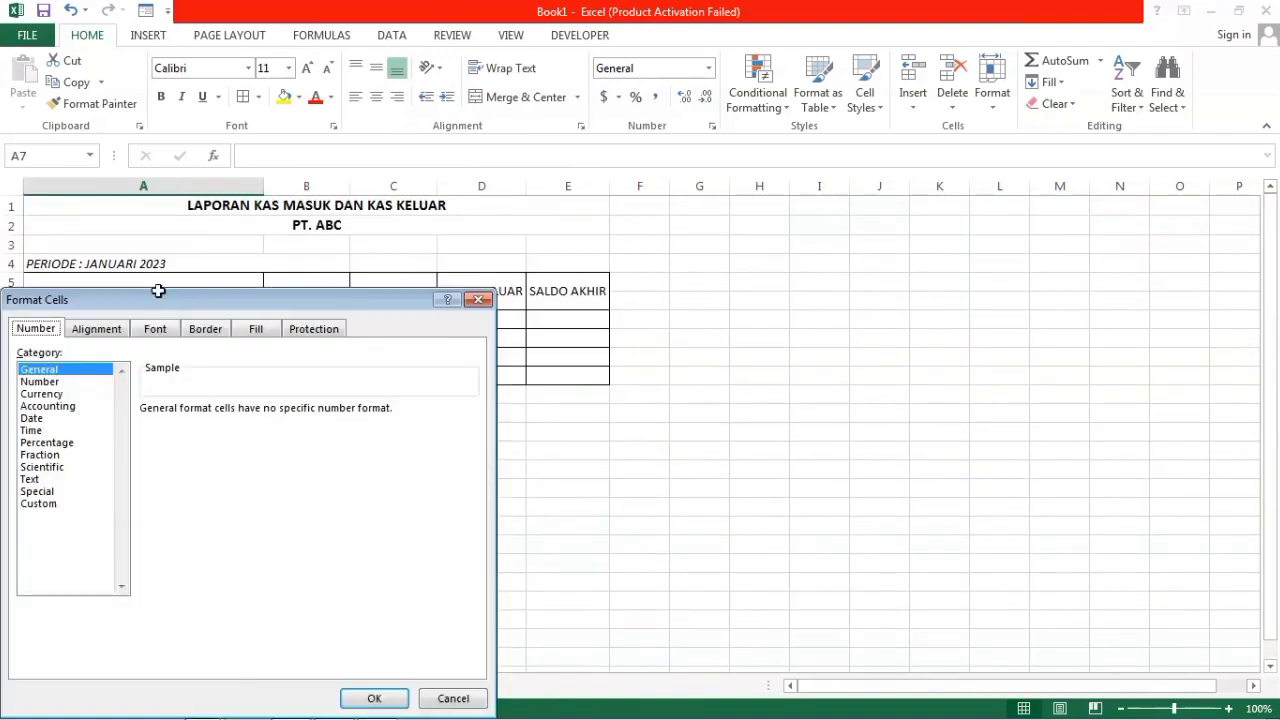
pyautogui.moveTo(155, 290); pyautogui.dragTo(729, 190)
pyautogui.click(556, 330)
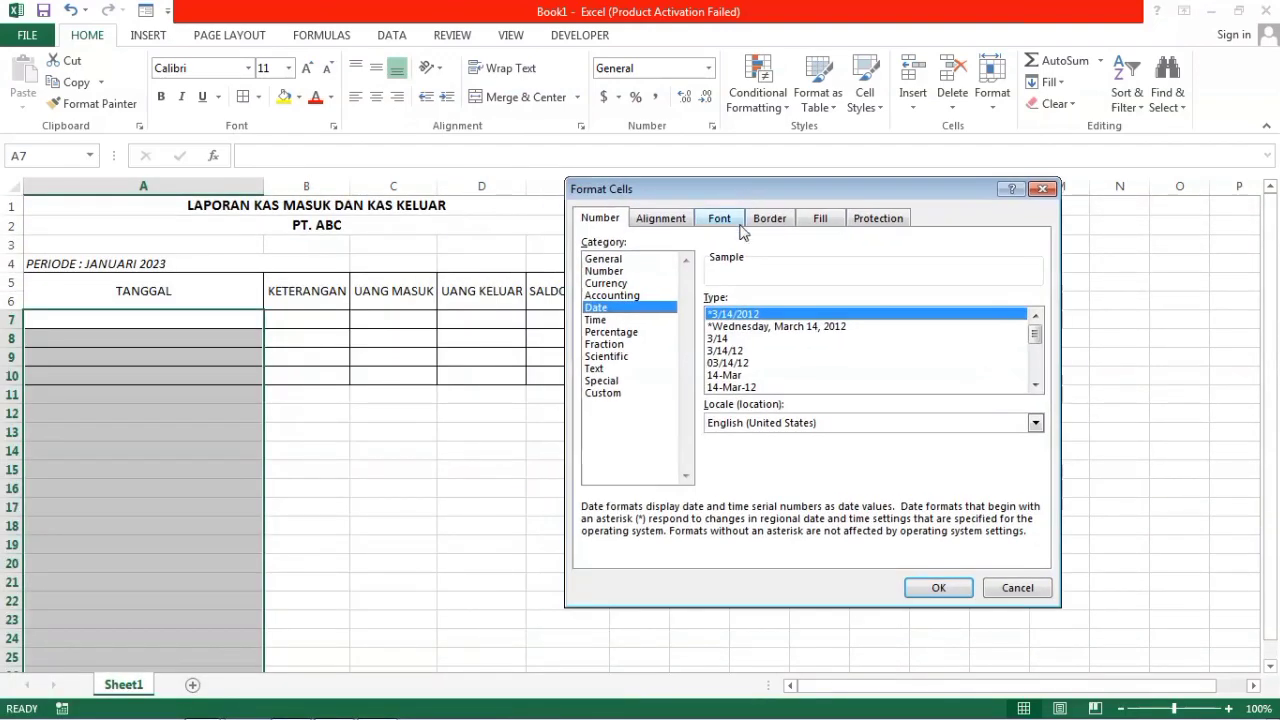
pyautogui.click(738, 426)
pyautogui.write('in')
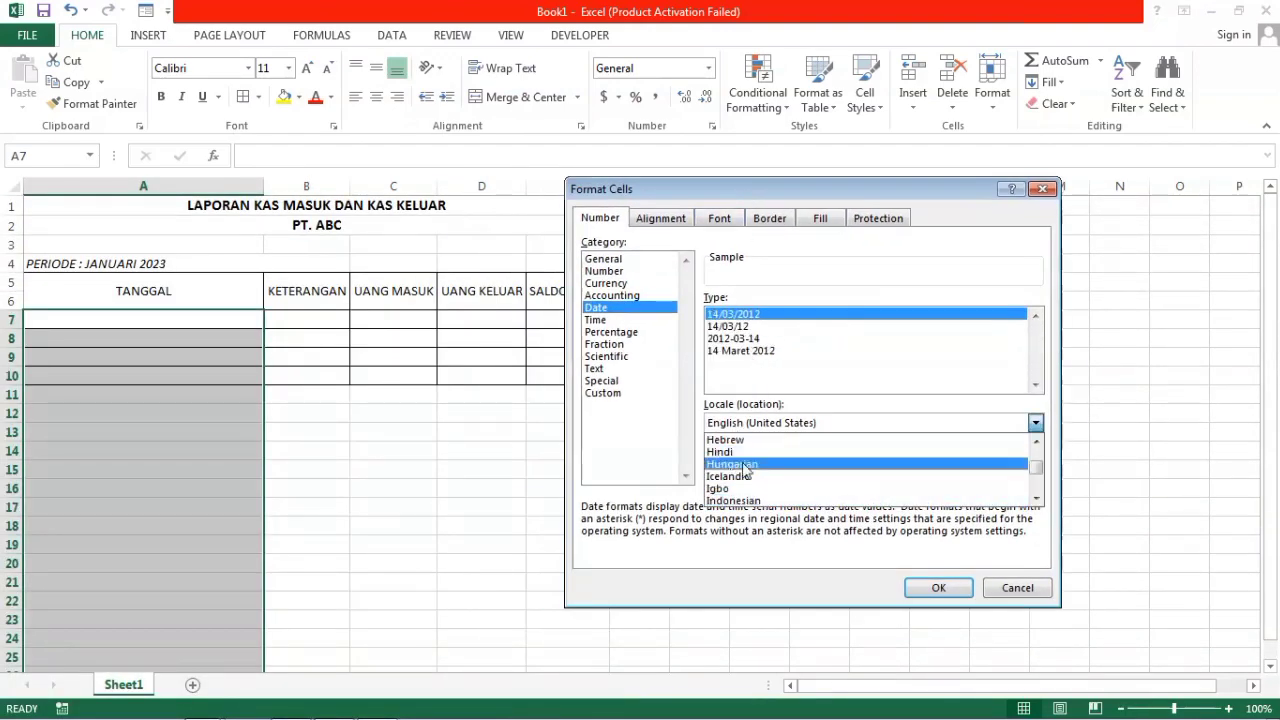
pyautogui.click(745, 500)
pyautogui.click(770, 351)
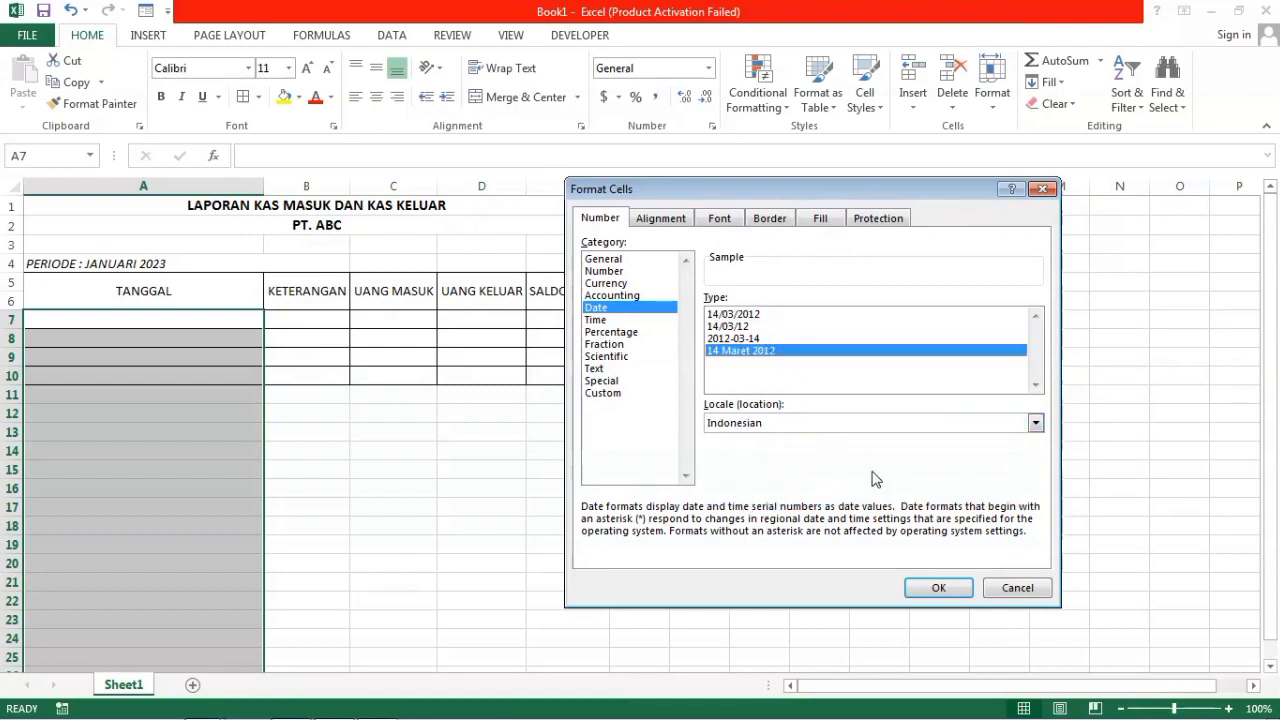
pyautogui.click(937, 588)
# Step: Enter the dates 1 JAN, 15 JAN, 28 JAN and 31 JAN in A7:A10 under TANGGAL
pyautogui.click(186, 322)
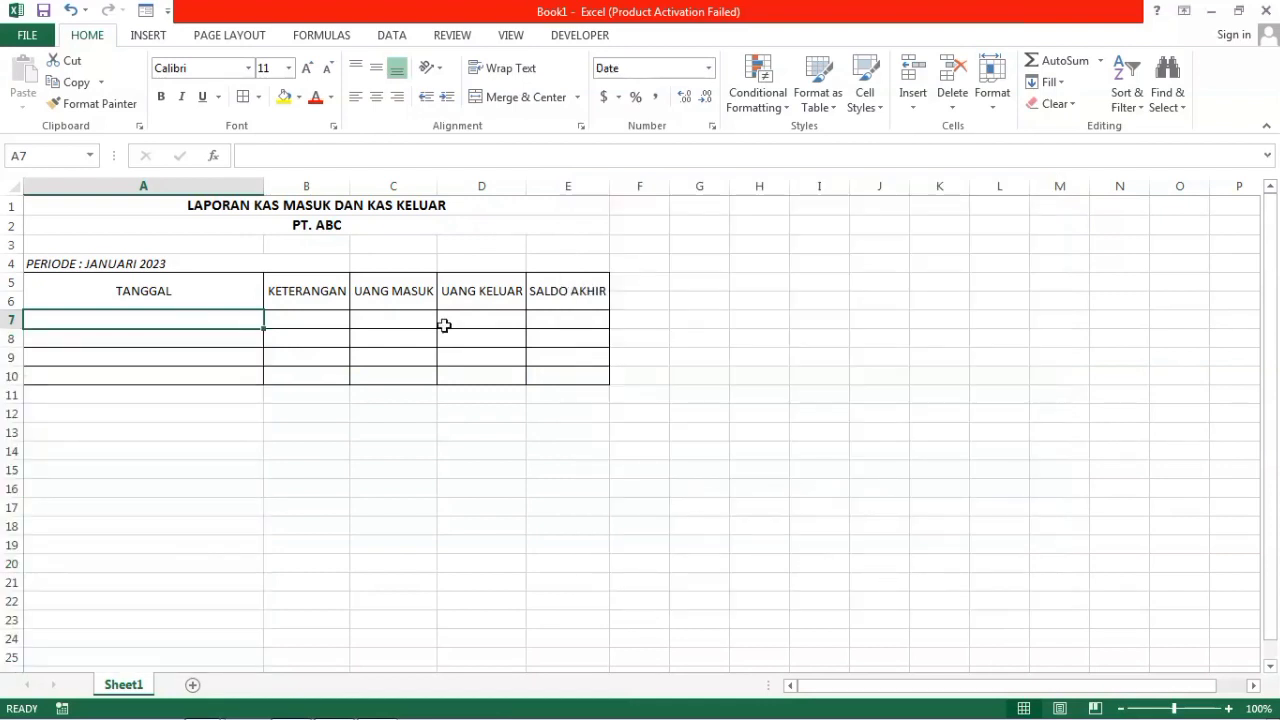
pyautogui.write('1 JAN')
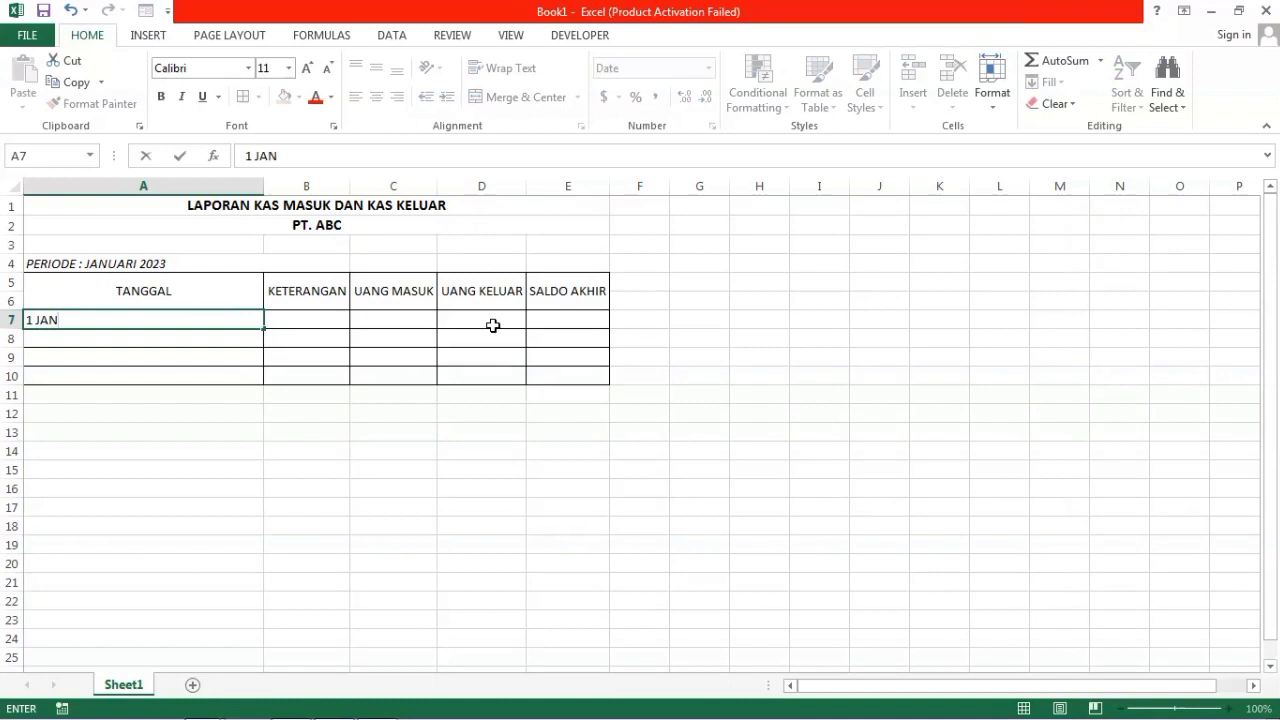
pyautogui.press('Tab')
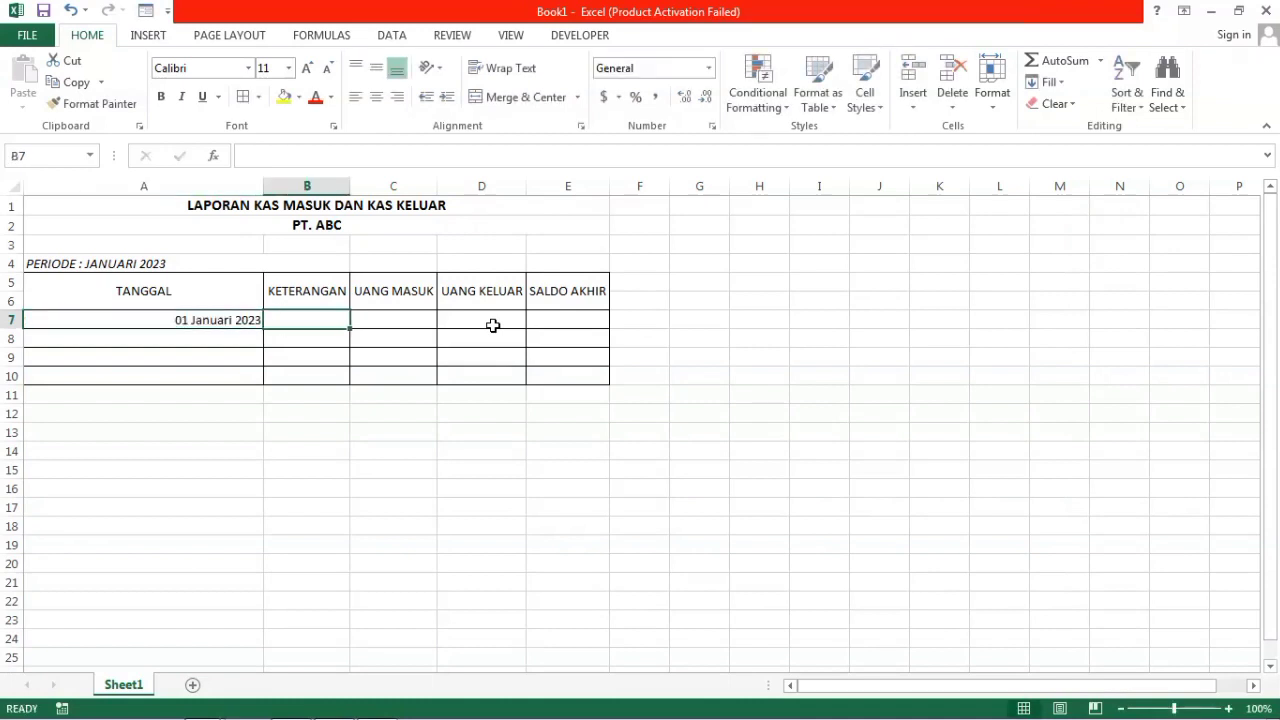
pyautogui.press('Return')
pyautogui.write('15')
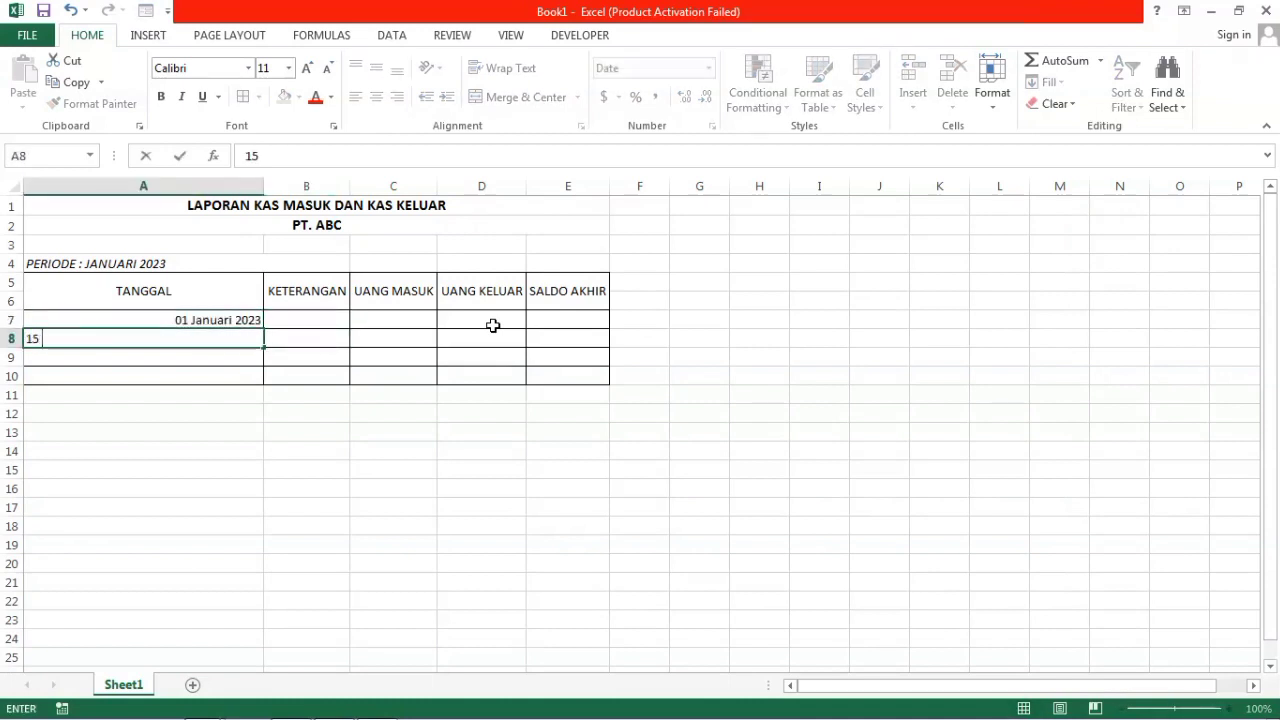
pyautogui.write(' JAN')
pyautogui.press('Return')
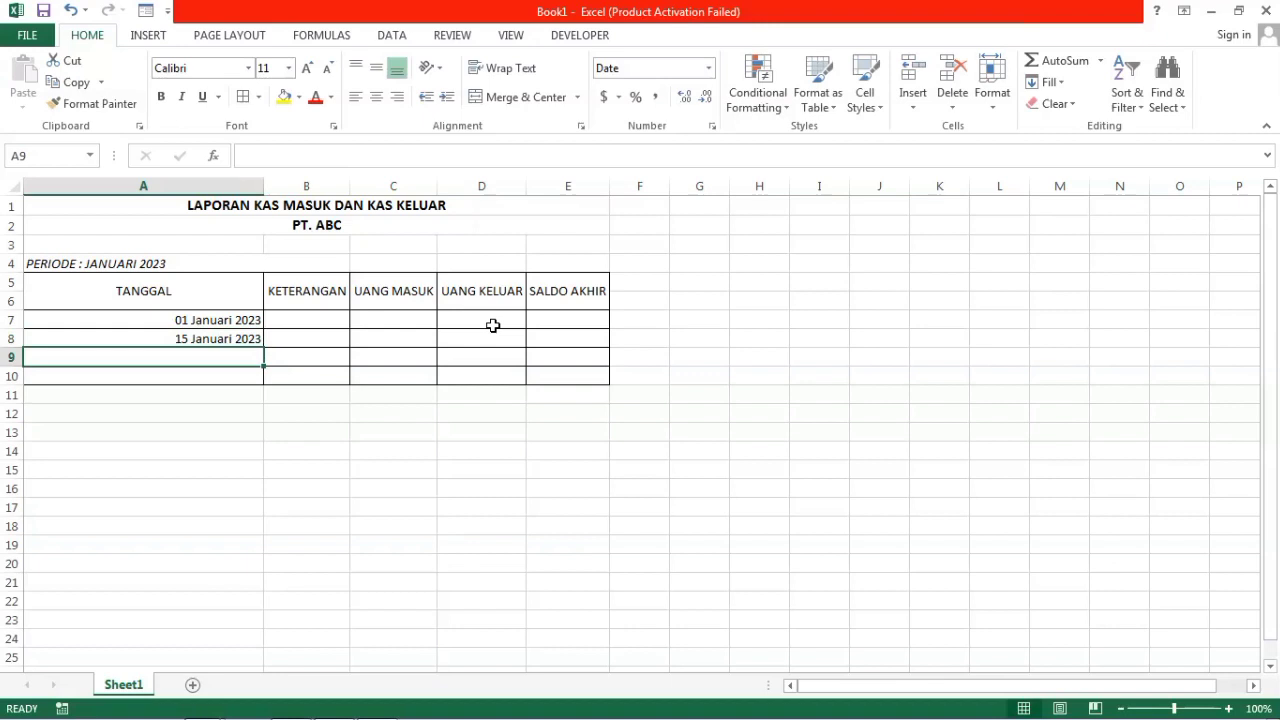
pyautogui.write('28 JAN')
pyautogui.press('Return')
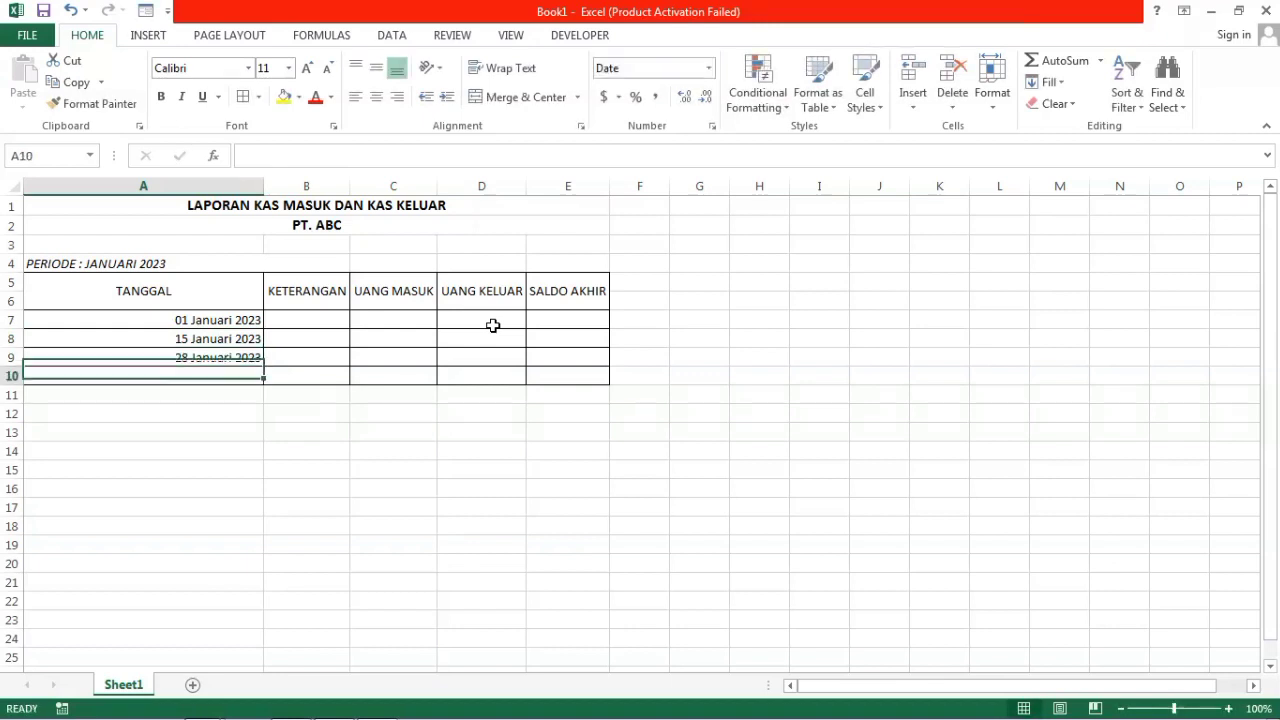
pyautogui.write('3')
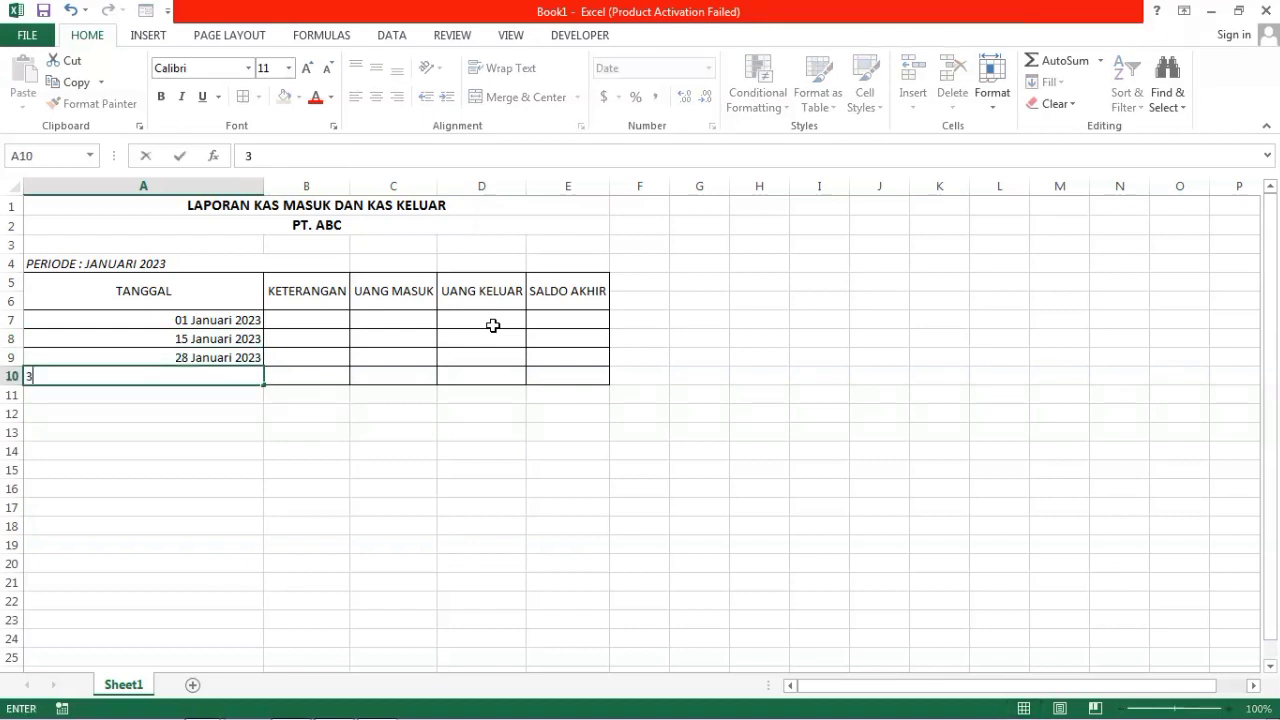
pyautogui.write('1 JAN')
pyautogui.press('Tab')
# Step: Enter MODAL DISETOR in B7 as the description for the 1 January row
pyautogui.press('Up')
pyautogui.press('Up')
pyautogui.press('Up')
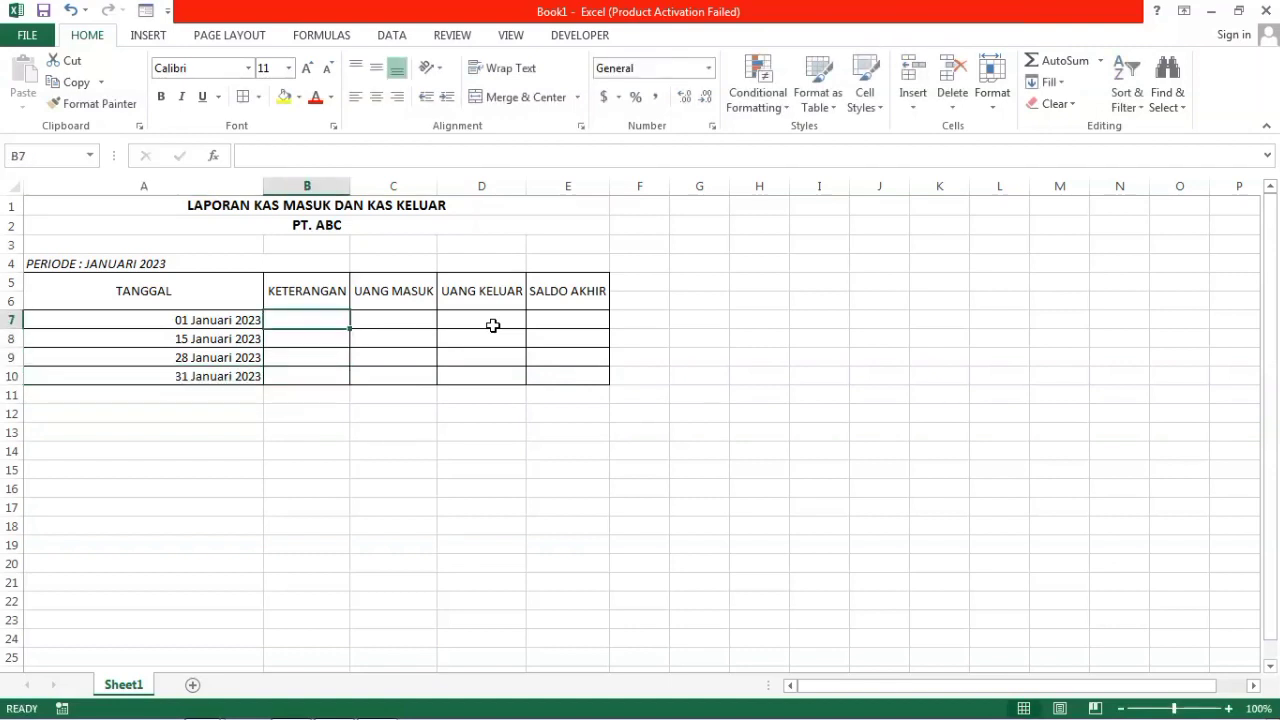
pyautogui.write('MODAL DISE')
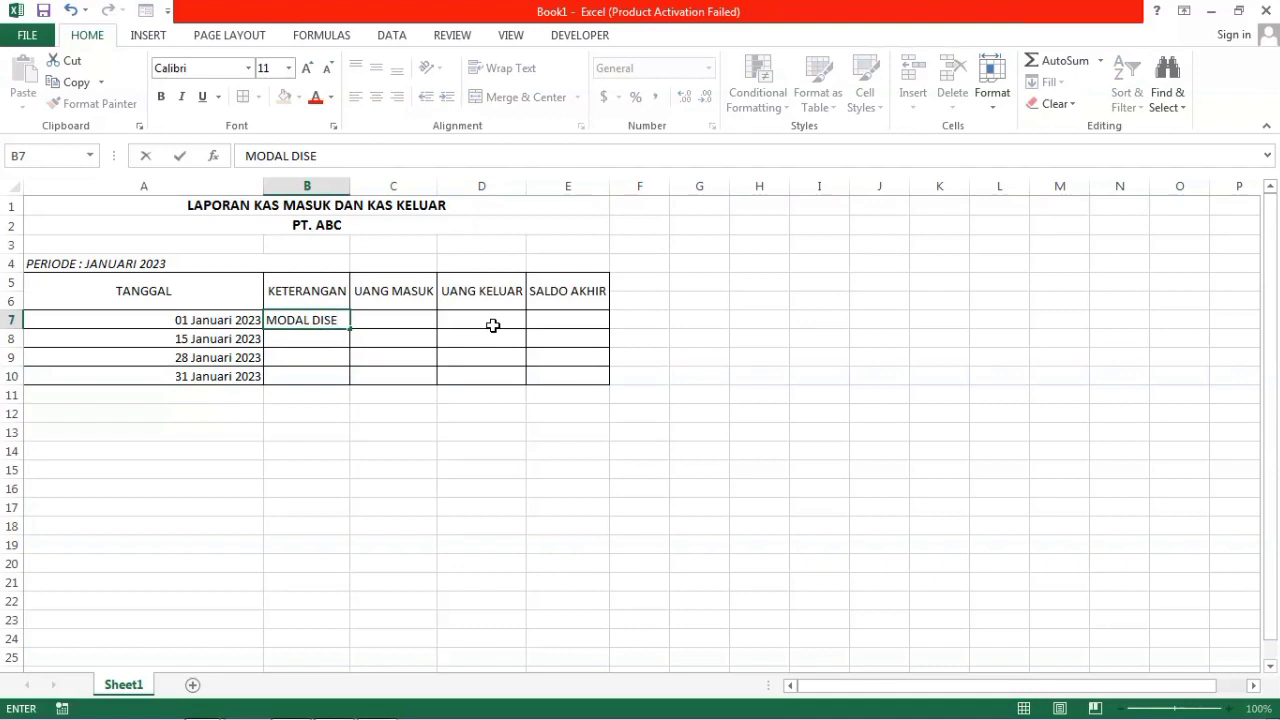
pyautogui.write('TOR')
pyautogui.click(461, 336)
pyautogui.click(391, 338)
pyautogui.click(330, 321)
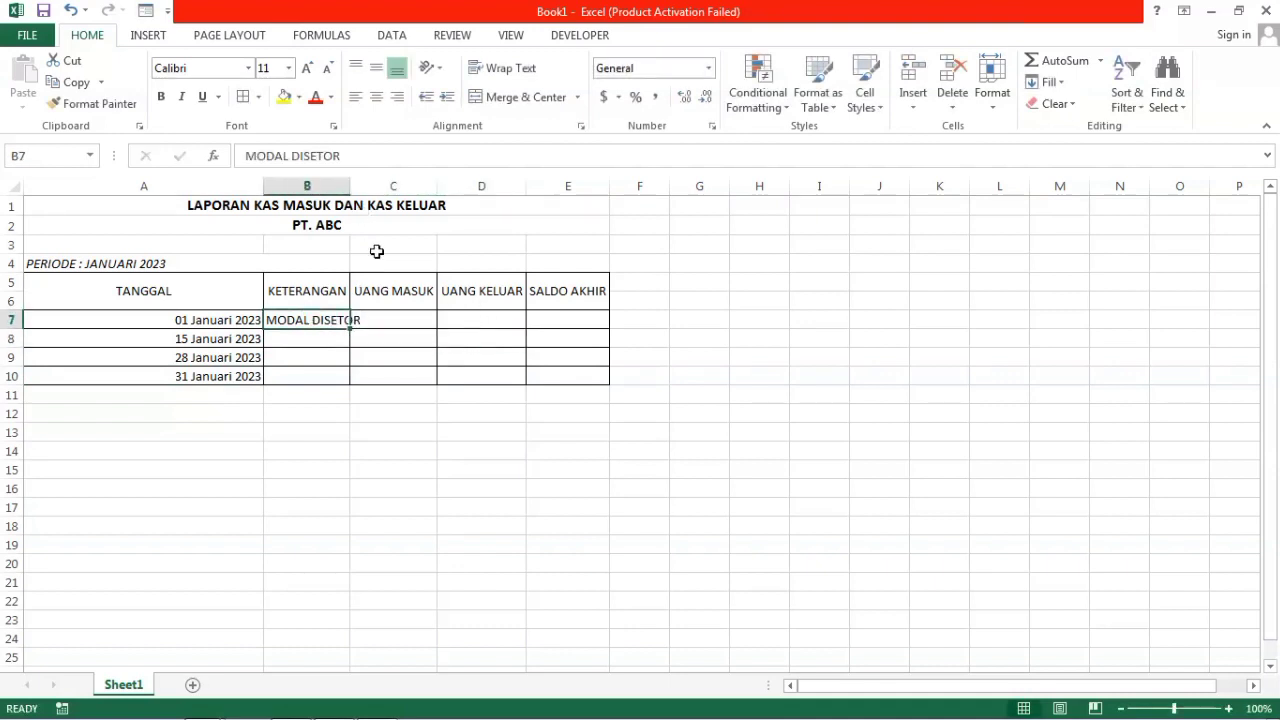
# Step: AutoFit the column widths of the report range A4:E10 to their contents
pyautogui.click(369, 322)
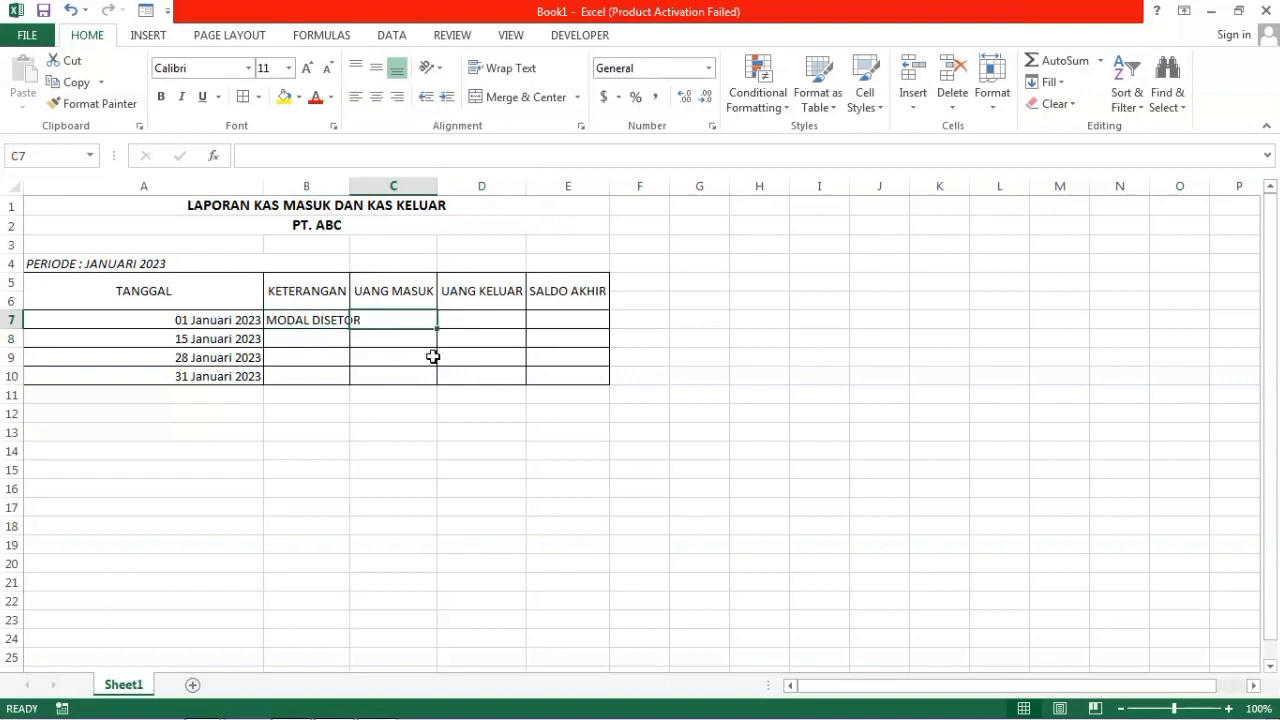
pyautogui.hotkey('ctrl', 'a')
pyautogui.hotkey('alt', 'h')
pyautogui.press('o')
pyautogui.press('i')
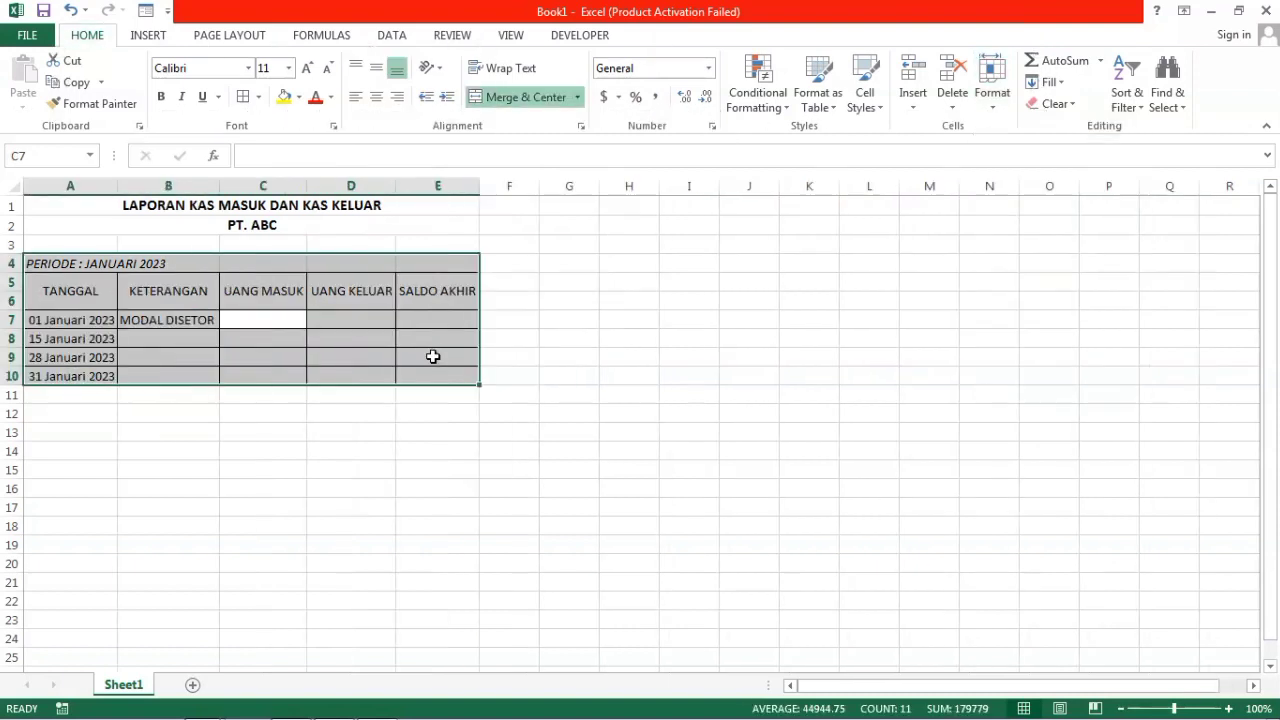
pyautogui.click(188, 346)
pyautogui.click(205, 320)
pyautogui.click(277, 354)
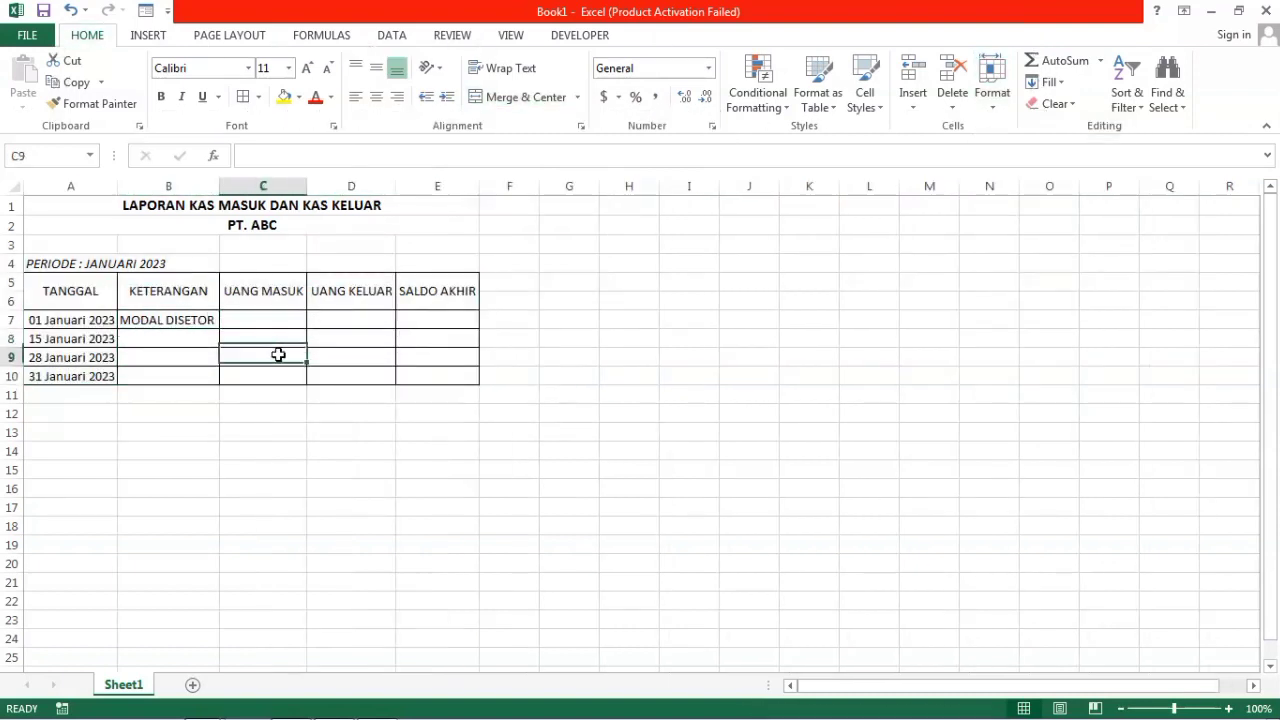
# Step: Fill the header cells A5:E6 with grey
pyautogui.click(260, 320)
pyautogui.click(140, 292)
pyautogui.moveTo(95, 290); pyautogui.dragTo(424, 290)
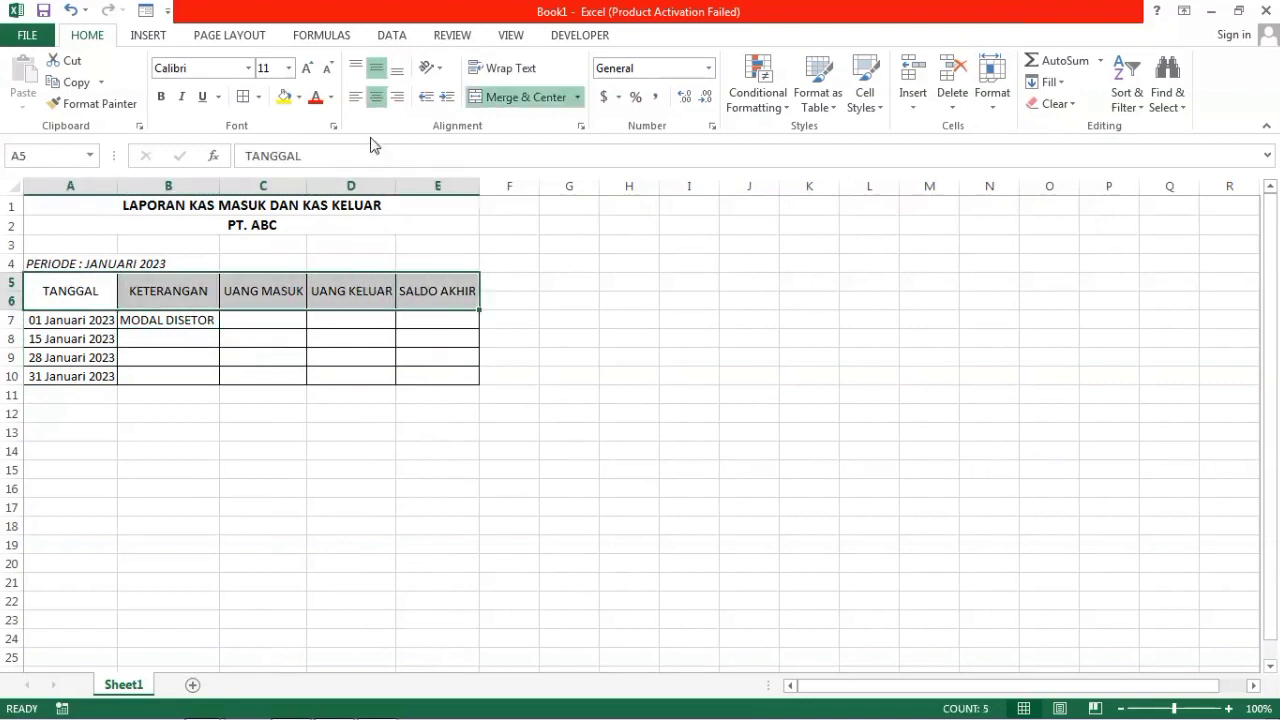
pyautogui.click(299, 97)
pyautogui.click(299, 204)
pyautogui.click(229, 357)
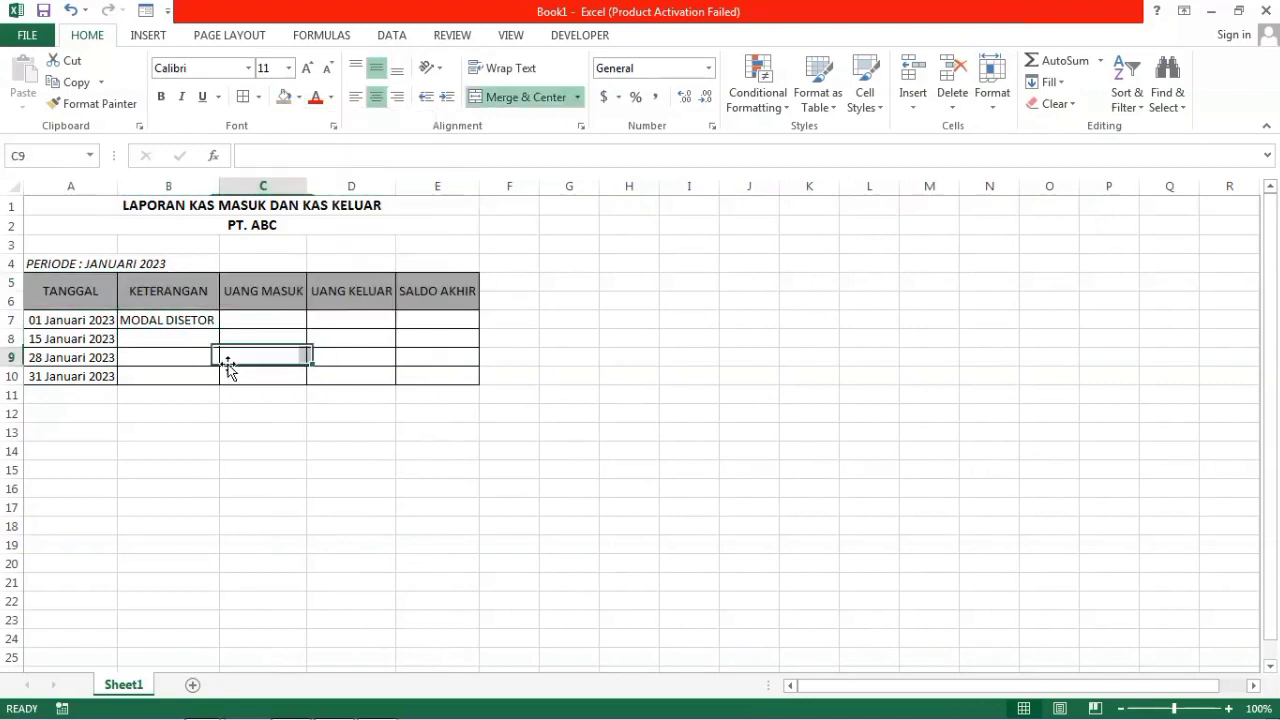
# Step: Enter the descriptions PEMBELIAN PERLENGKAPAN, PRIVE and BIAYA GAJI in B8:B10 under KETERANGAN
pyautogui.click(166, 292)
pyautogui.click(166, 320)
pyautogui.click(199, 338)
pyautogui.click(251, 339)
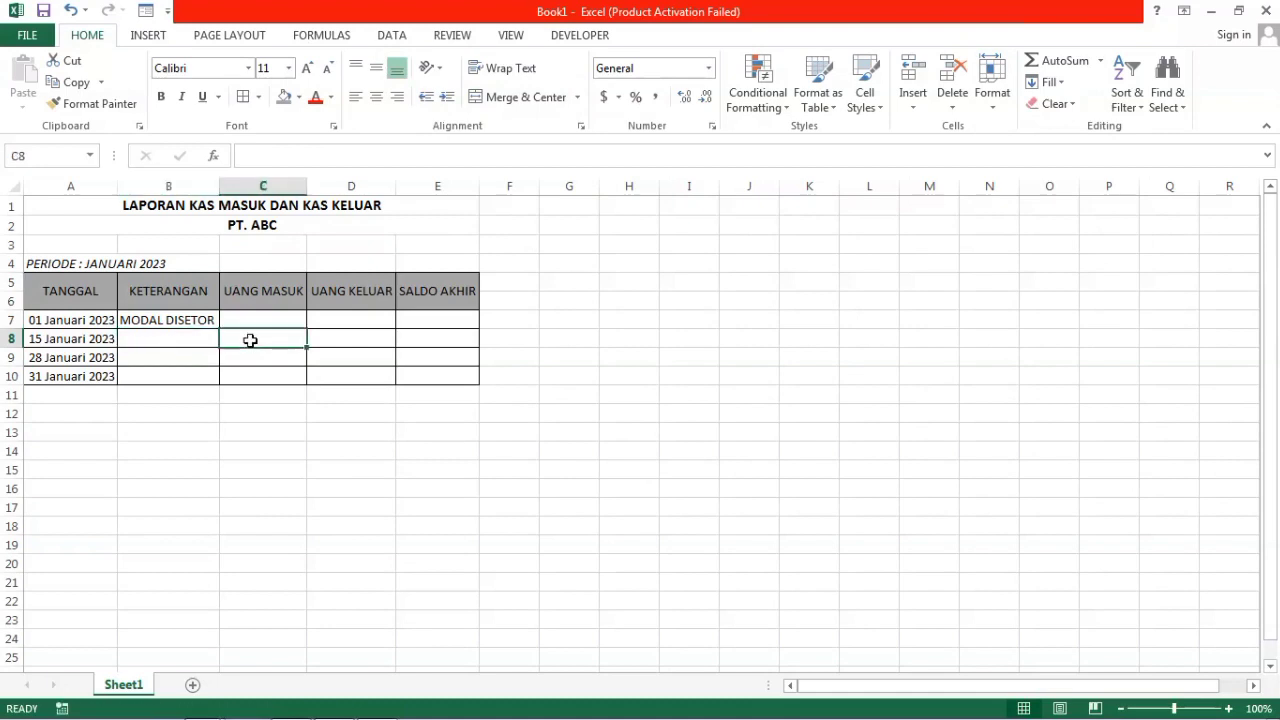
pyautogui.click(174, 337)
pyautogui.write('PEMBELIAN PER')
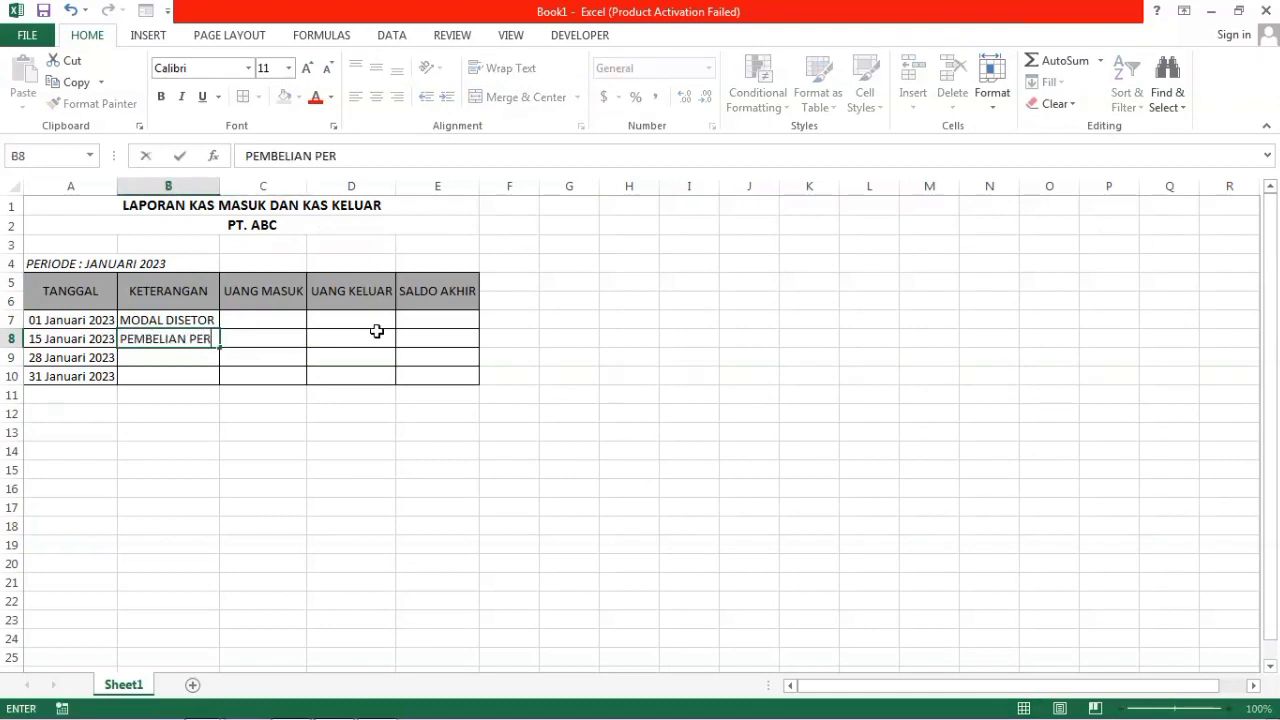
pyautogui.write('LENGKAPAN')
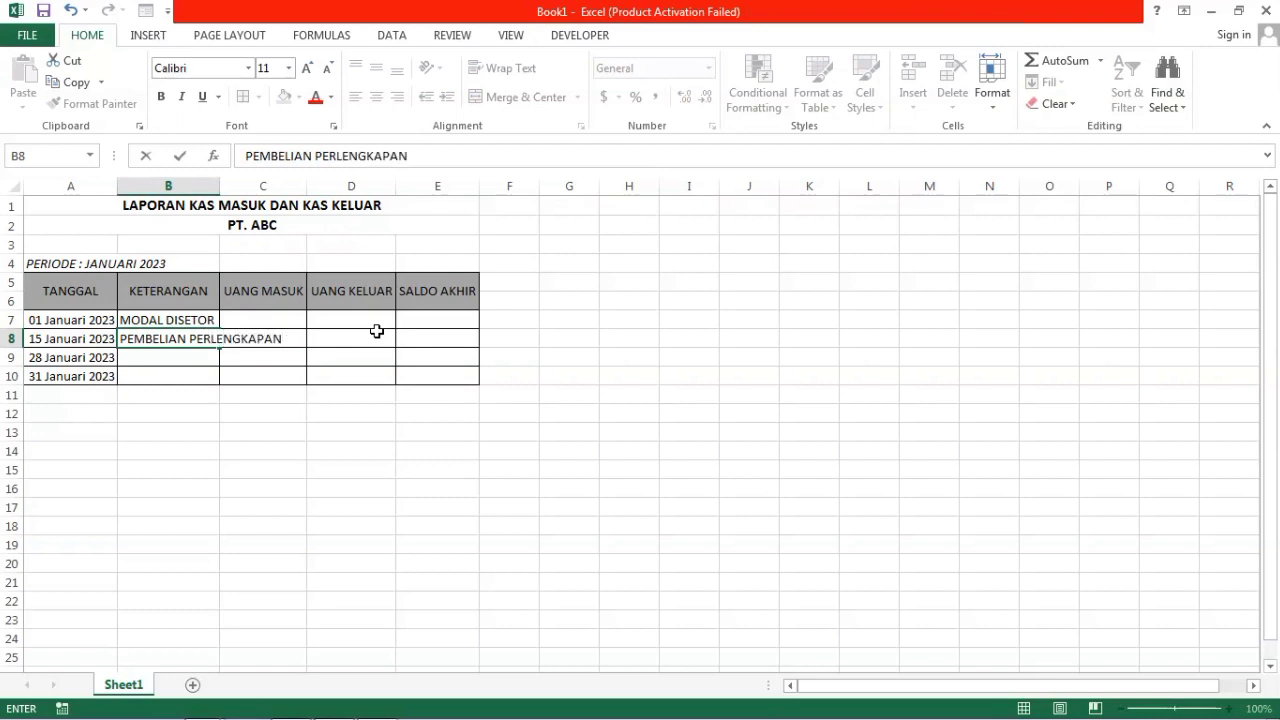
pyautogui.press('Return')
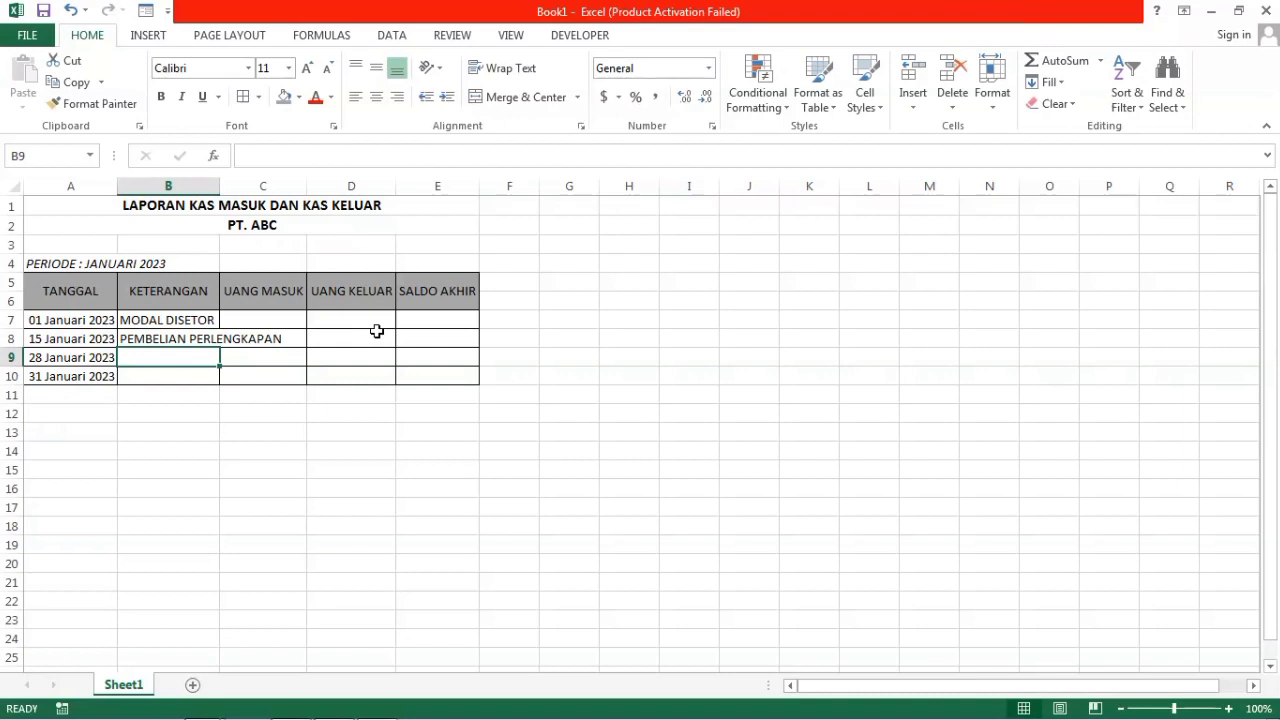
pyautogui.write('PRI')
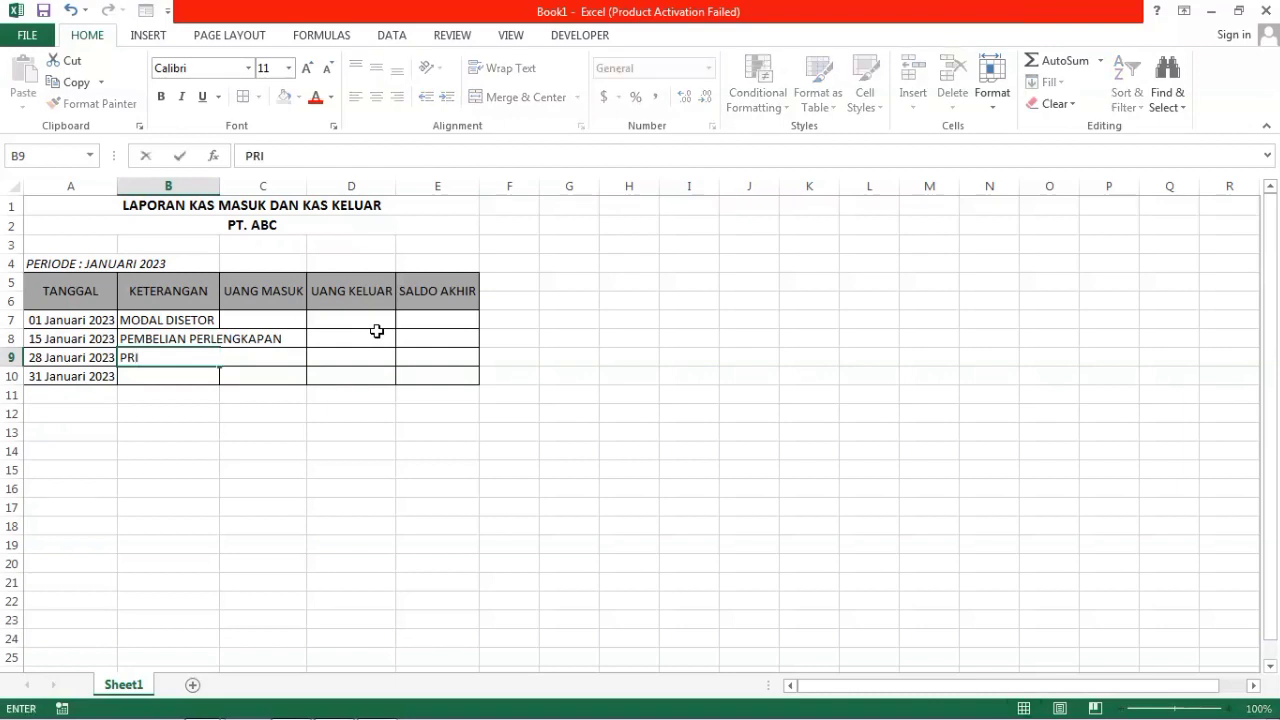
pyautogui.write('VE')
pyautogui.press('Return')
pyautogui.write('BIAYA')
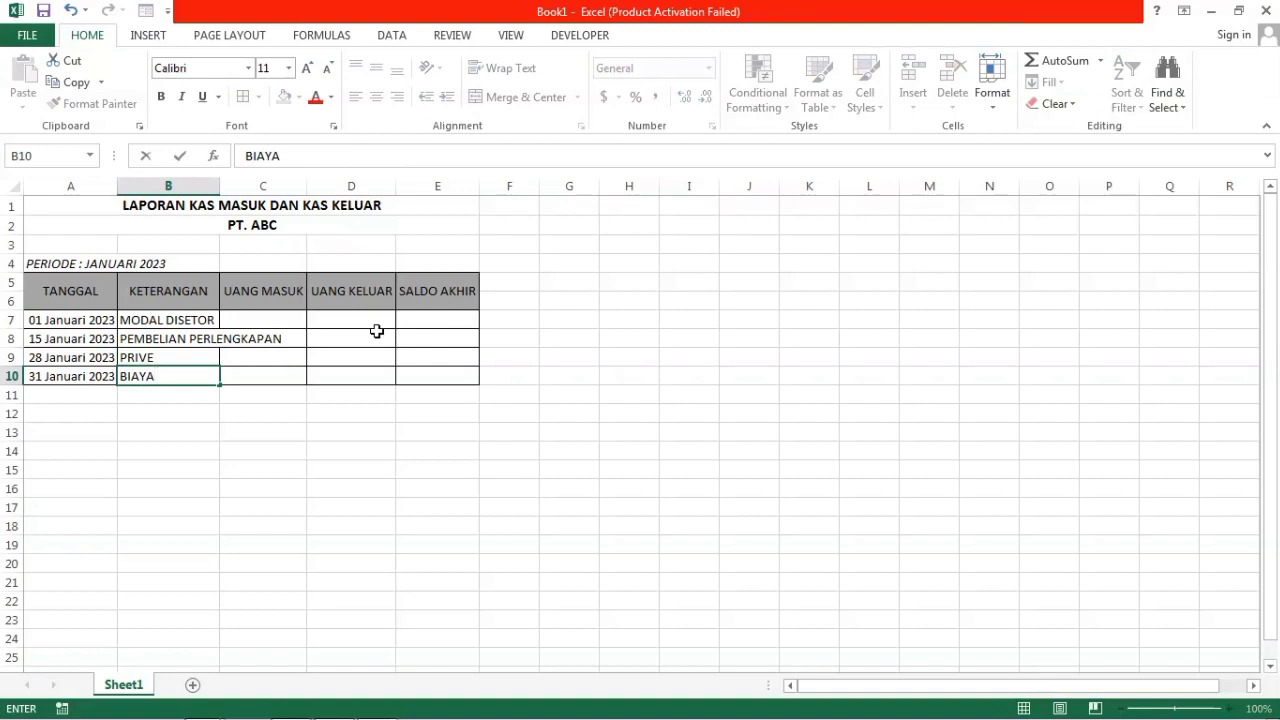
pyautogui.write(' GAJI')
# Step: AutoFit the report columns again so that PEMBELIAN PERLENGKAPAN fits within the KETERANGAN column
pyautogui.press('Up')
pyautogui.press('Up')
pyautogui.press('Up')
pyautogui.press('Down')
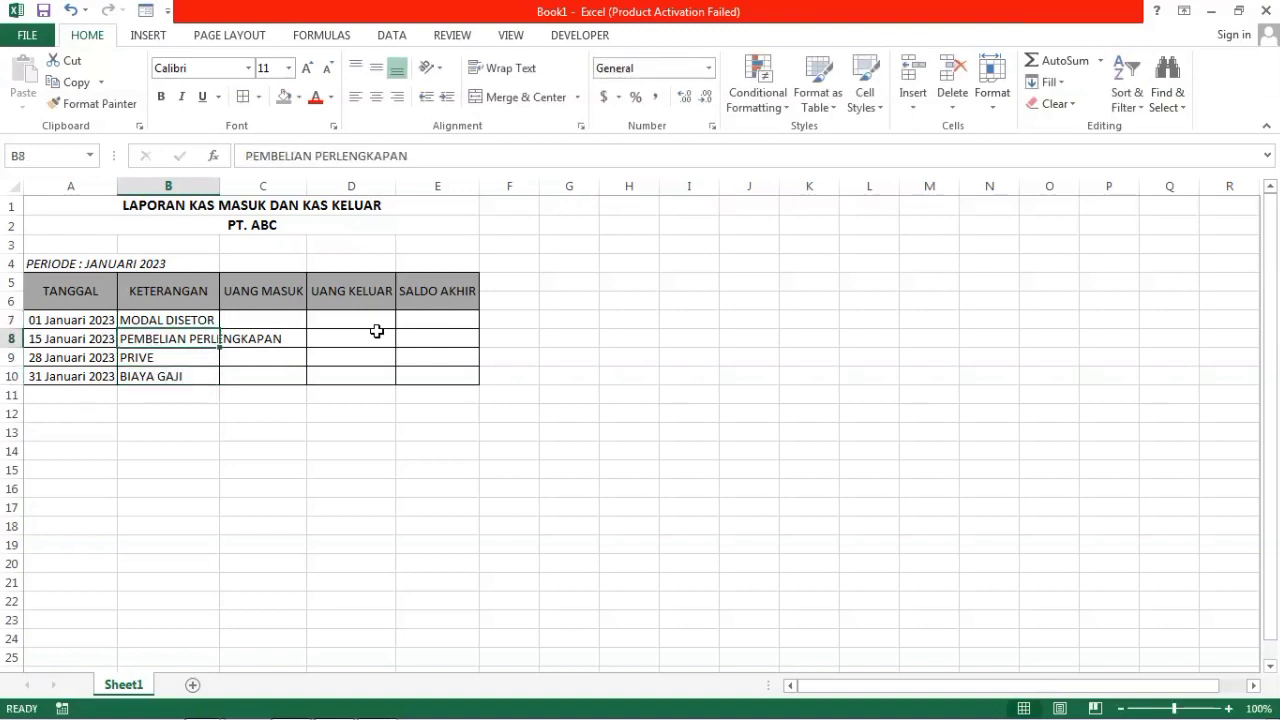
pyautogui.press('Down')
pyautogui.hotkey('ctrl', 'a')
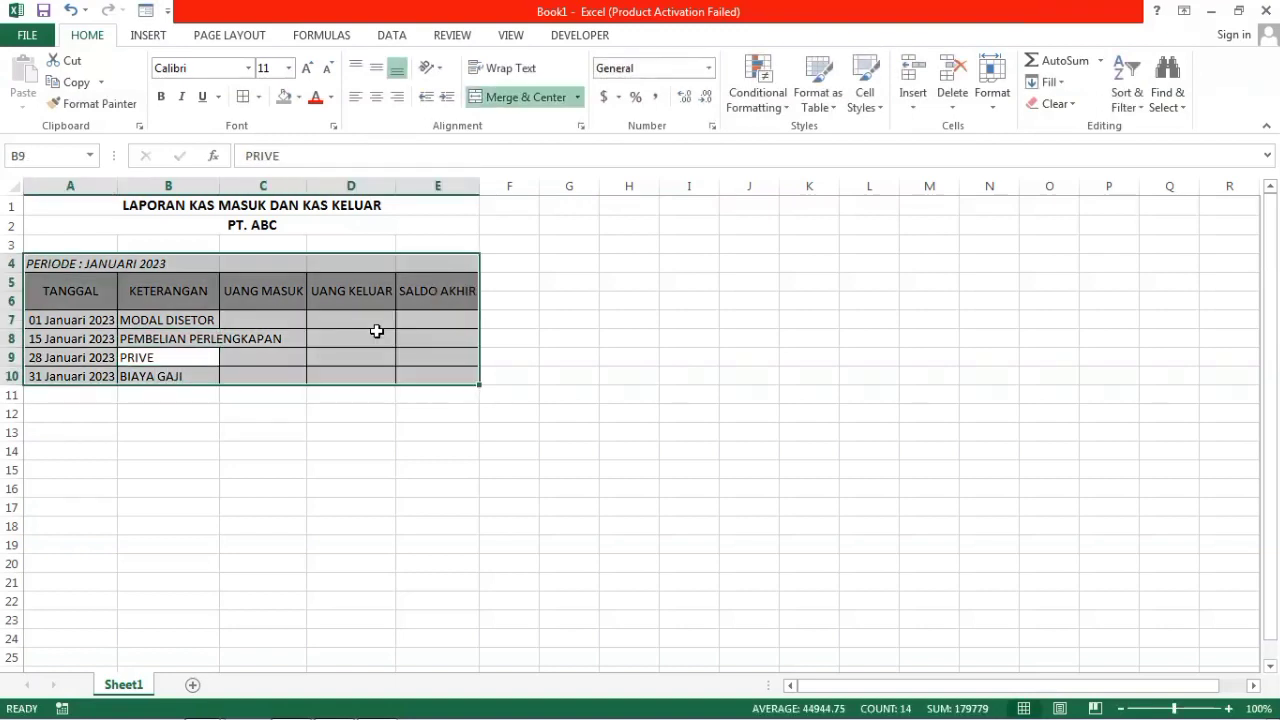
pyautogui.hotkey('alt', 'h')
pyautogui.press('o')
pyautogui.press('i')
pyautogui.click(374, 331)
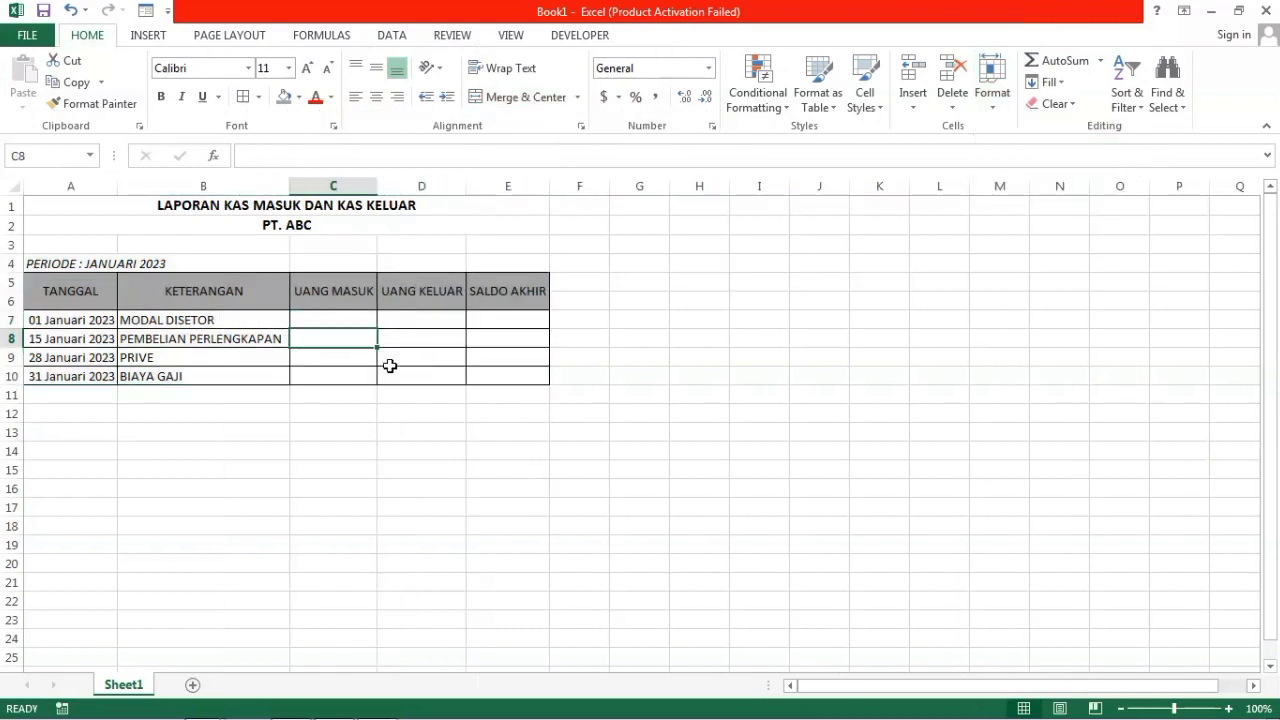
pyautogui.press('Right')
pyautogui.press('Up')
pyautogui.press('Up')
pyautogui.click(165, 336)
pyautogui.click(334, 360)
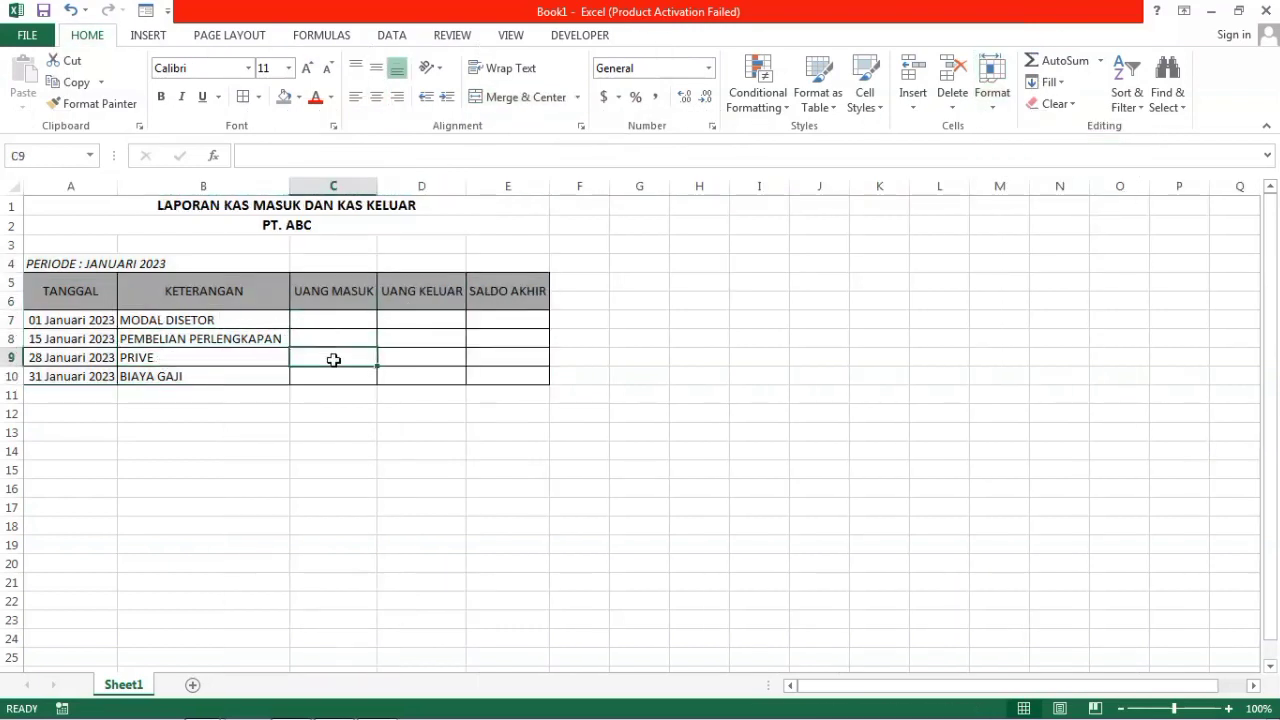
# Step: Enter 5000000 in C7 as the UANG MASUK amount for MODAL DISETOR
pyautogui.click(348, 300)
pyautogui.click(348, 325)
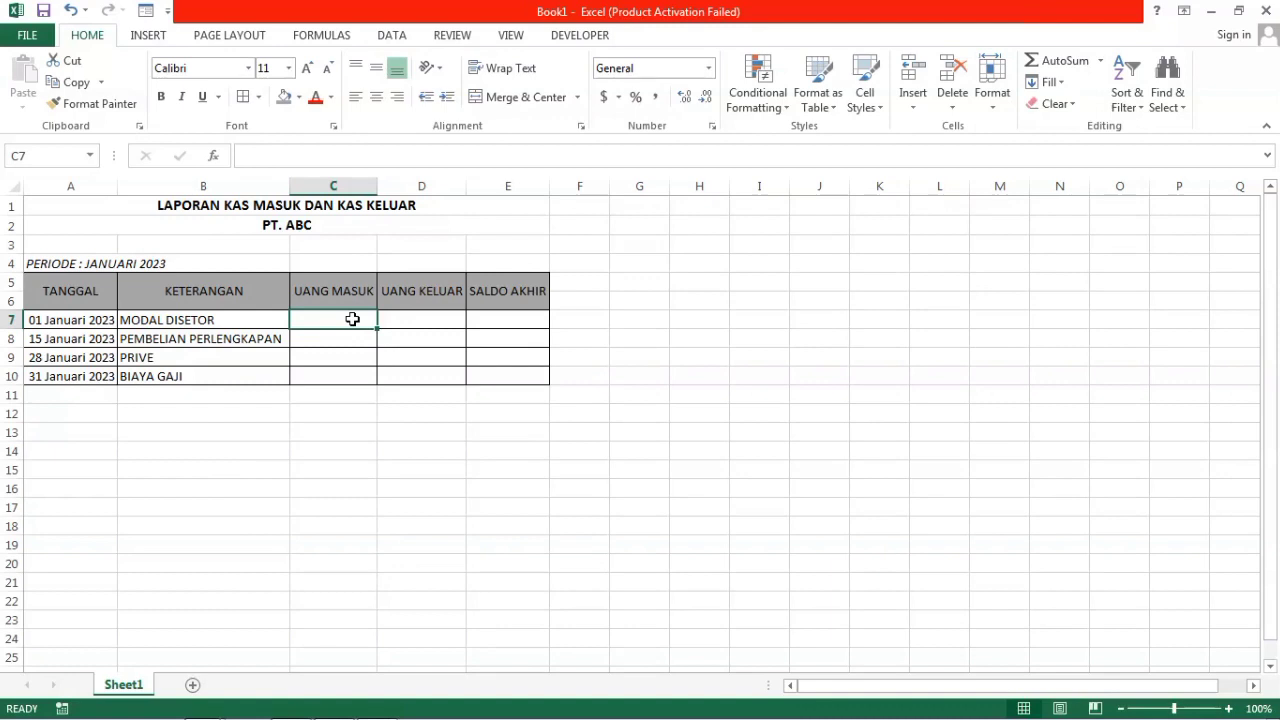
pyautogui.moveTo(352, 320); pyautogui.dragTo(363, 347)
pyautogui.click(354, 394)
pyautogui.click(349, 320)
pyautogui.write('5000')
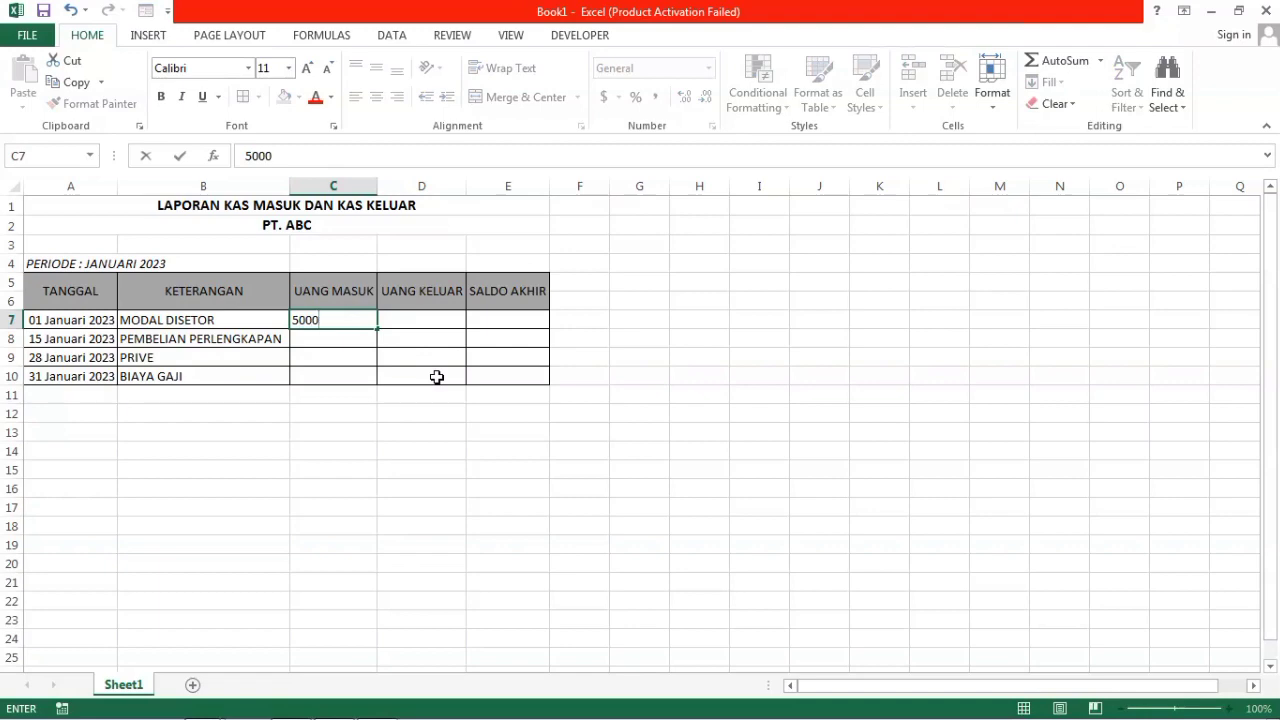
pyautogui.write('000')
pyautogui.press('Tab')
# Step: Format the amount cells C7:E10 in comma style with no decimal places
pyautogui.press('Left')
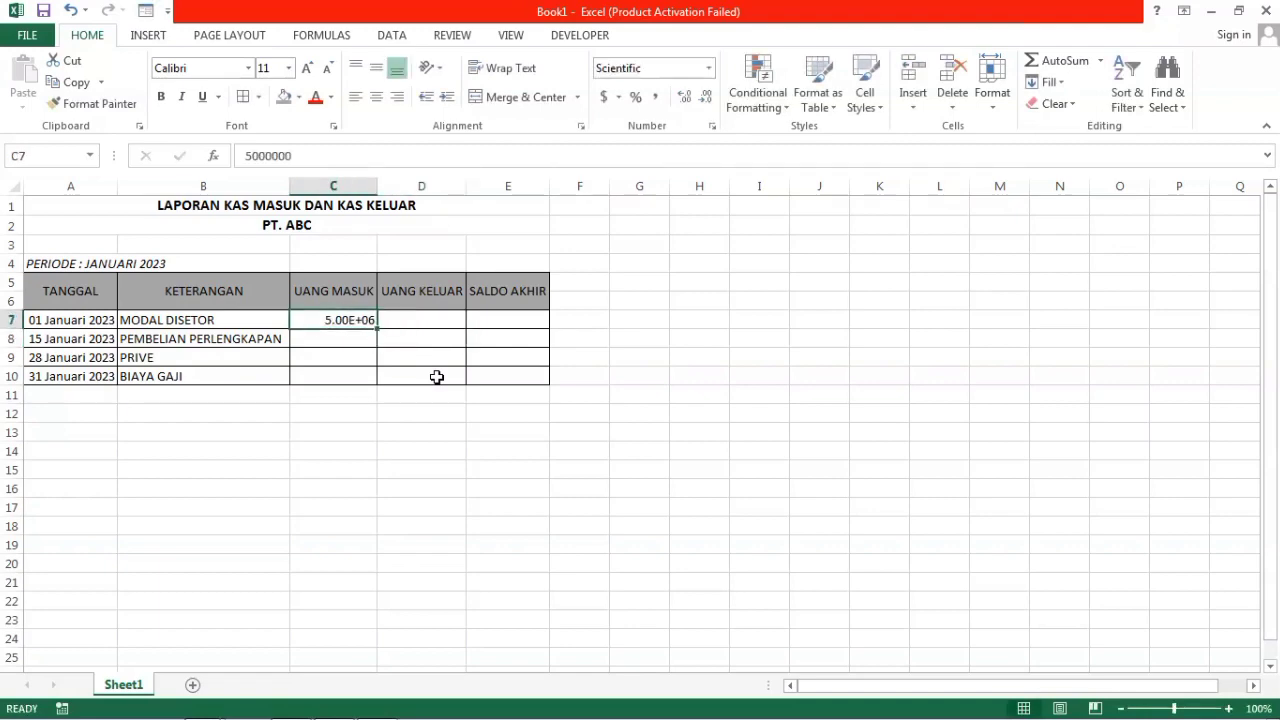
pyautogui.hotkey('ctrl', 'shift', 'Down')
pyautogui.hotkey('ctrl', 'shift', 'Right')
pyautogui.hotkey('ctrl', 'shift', 'Left')
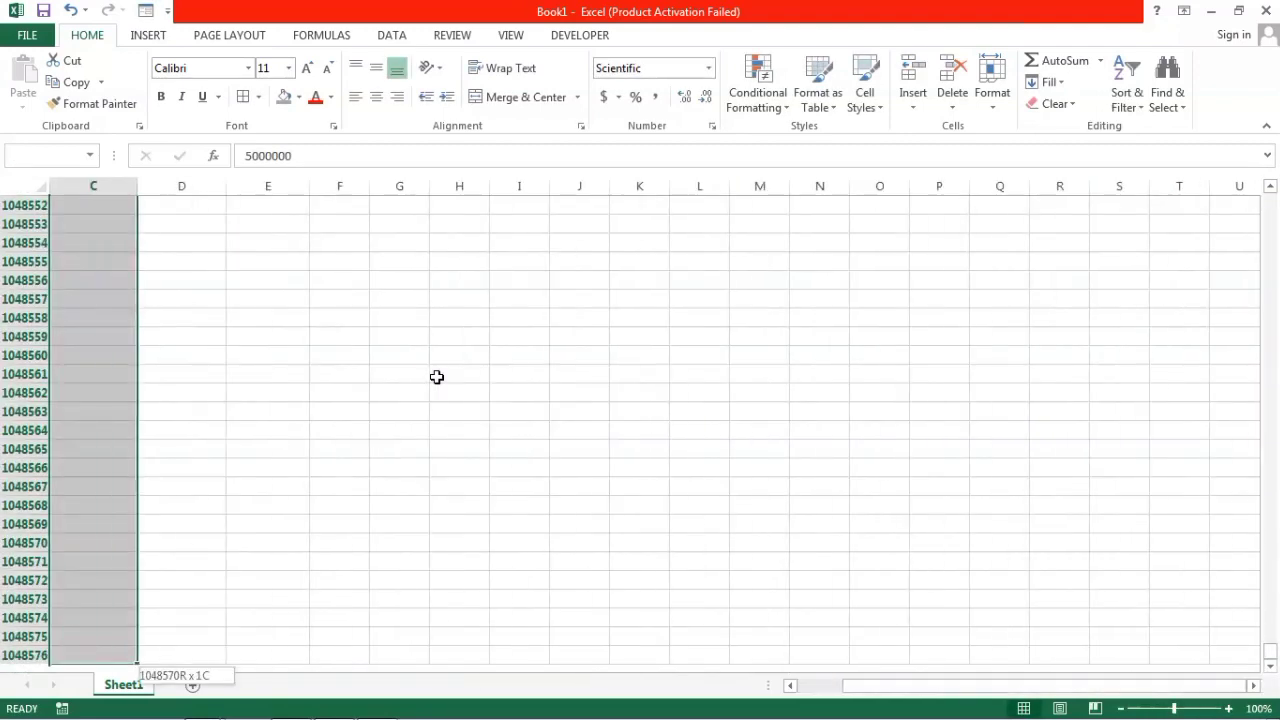
pyautogui.hotkey('ctrl', 'Up')
pyautogui.press('Down')
pyautogui.press('Left')
pyautogui.press('Right')
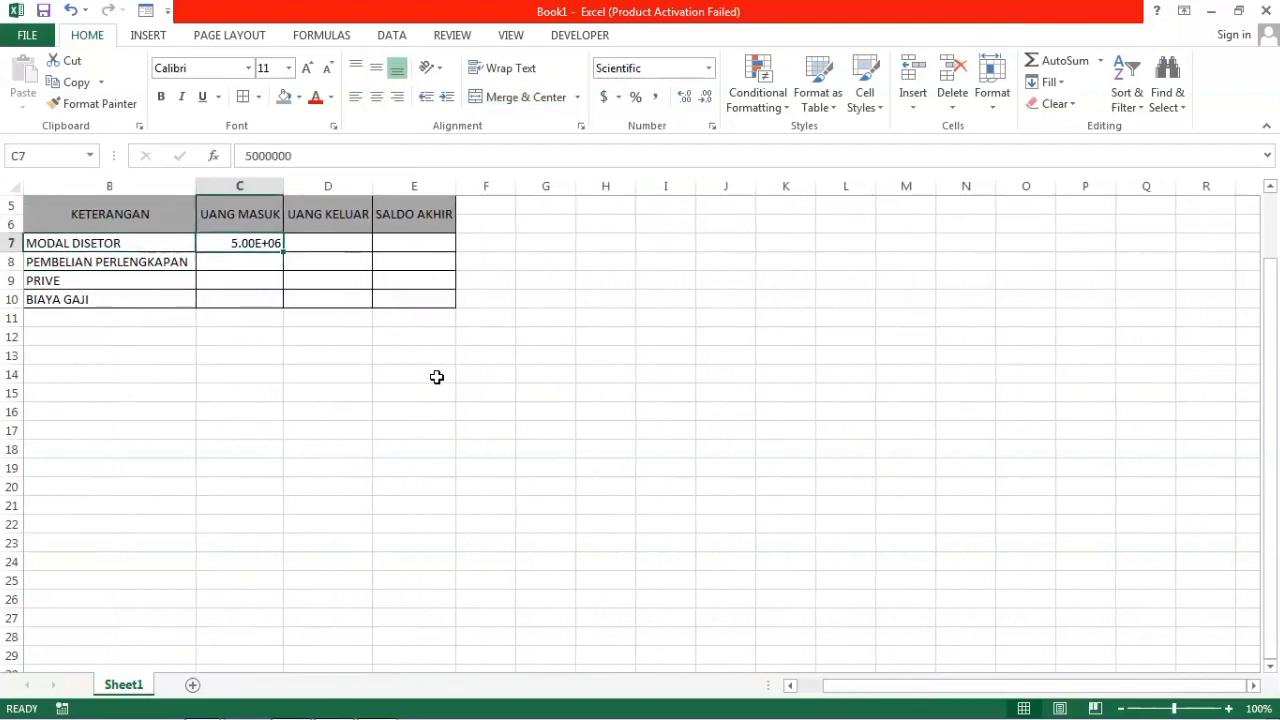
pyautogui.hotkey('shift', 'Down')
pyautogui.hotkey('shift', 'Down')
pyautogui.hotkey('shift', 'Down')
pyautogui.hotkey('shift', 'Right')
pyautogui.hotkey('shift', 'Right')
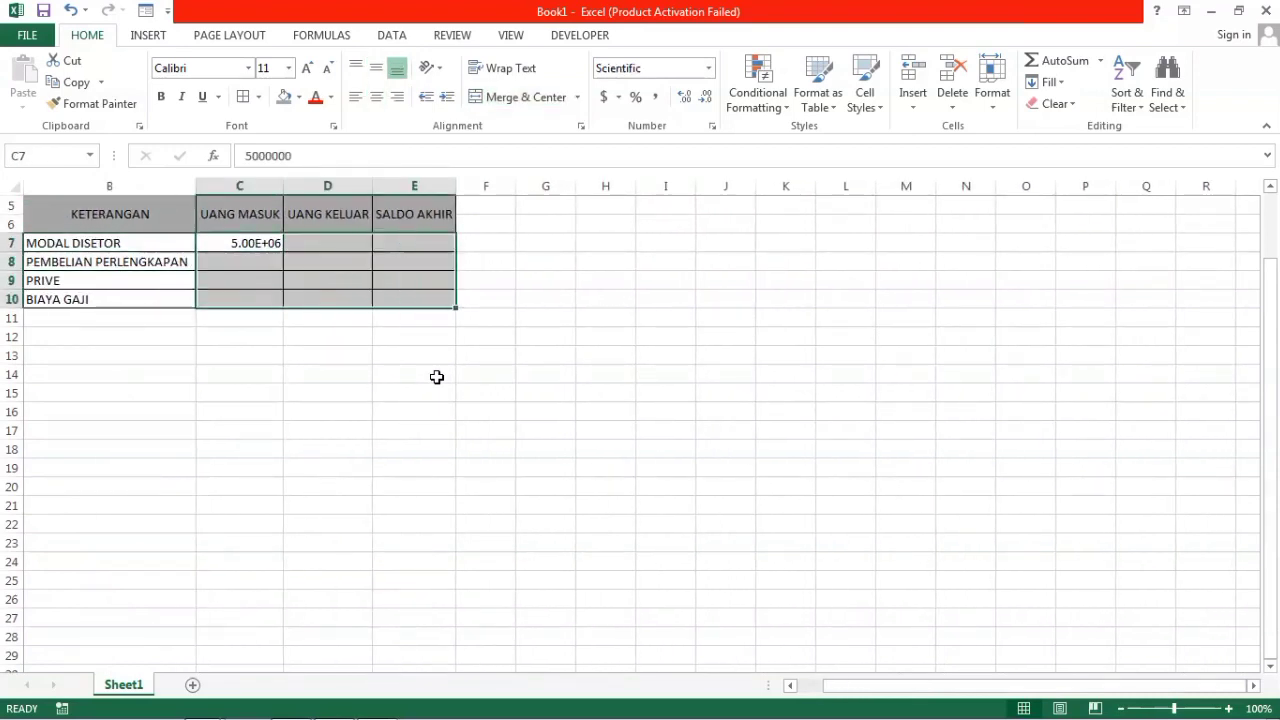
pyautogui.click(655, 97)
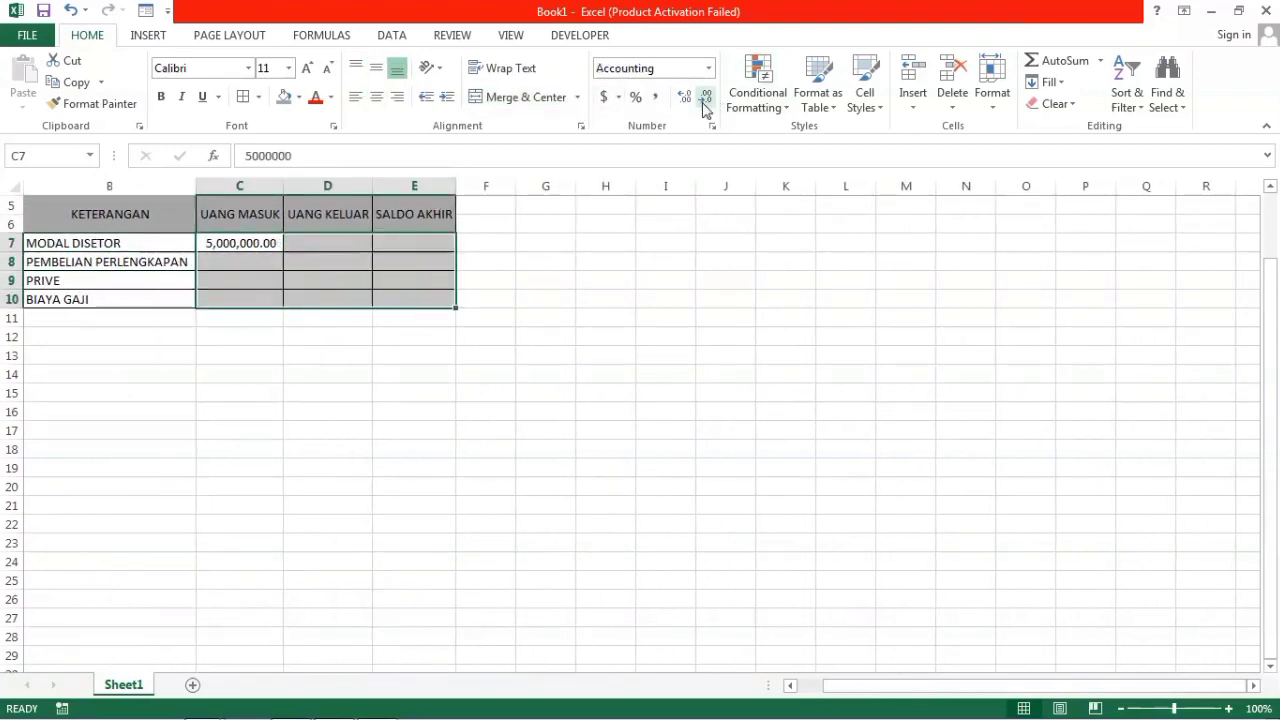
pyautogui.click(706, 97)
pyautogui.click(706, 97)
# Step: Enter 400000 in D8 as the UANG KELUAR amount for PEMBELIAN PERLENGKAPAN
pyautogui.click(333, 243)
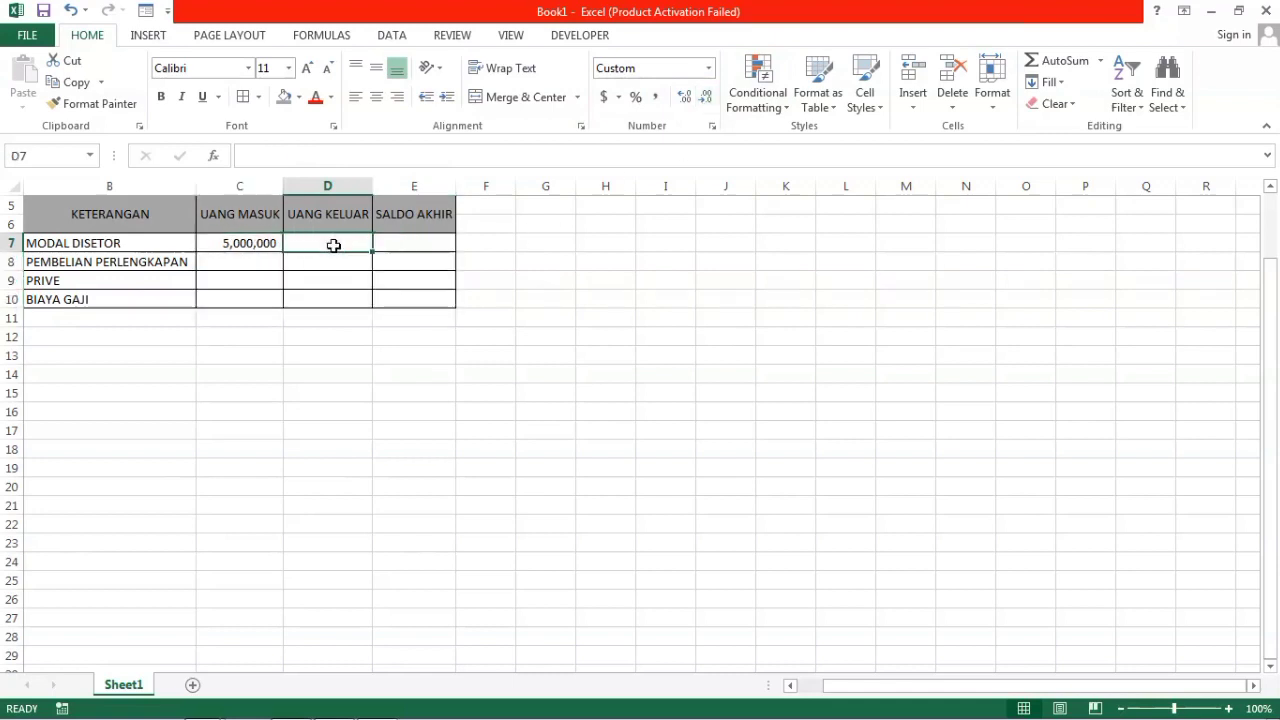
pyautogui.press('Left')
pyautogui.press('Left')
pyautogui.press('Left')
pyautogui.press('Down')
pyautogui.press('Right')
pyautogui.press('Right')
pyautogui.press('Right')
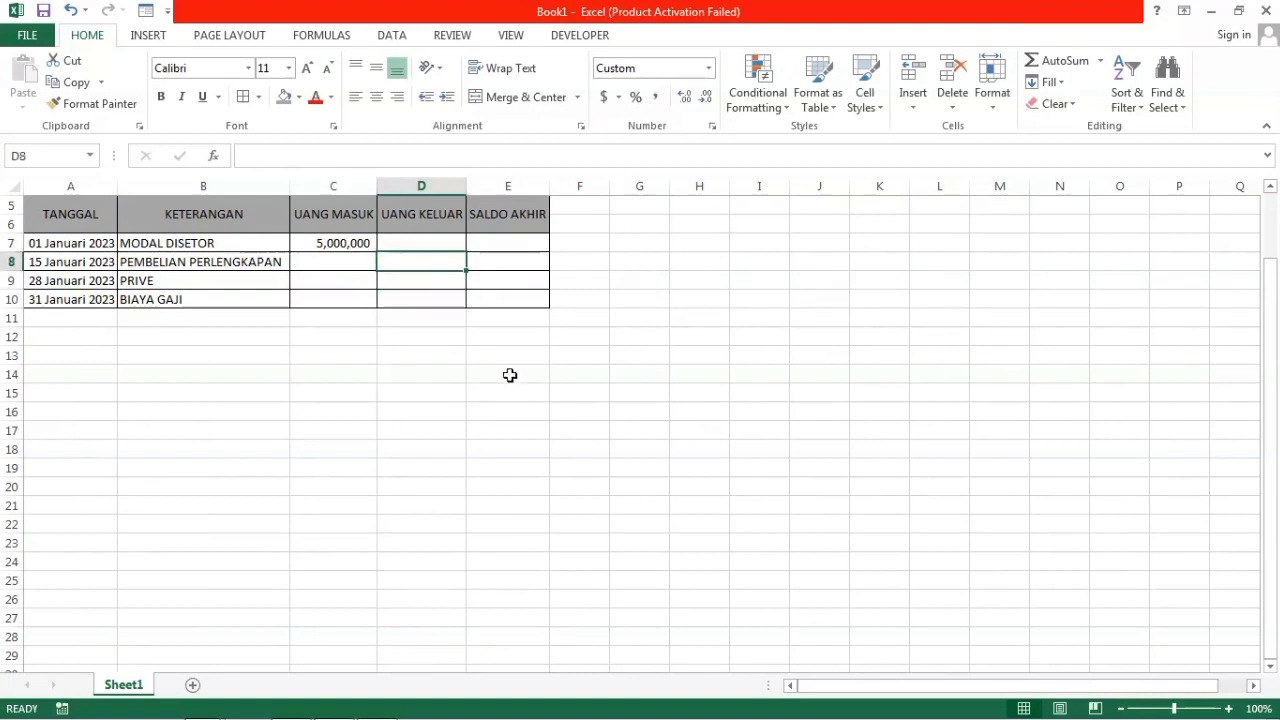
pyautogui.write('400000')
pyautogui.press('Return')
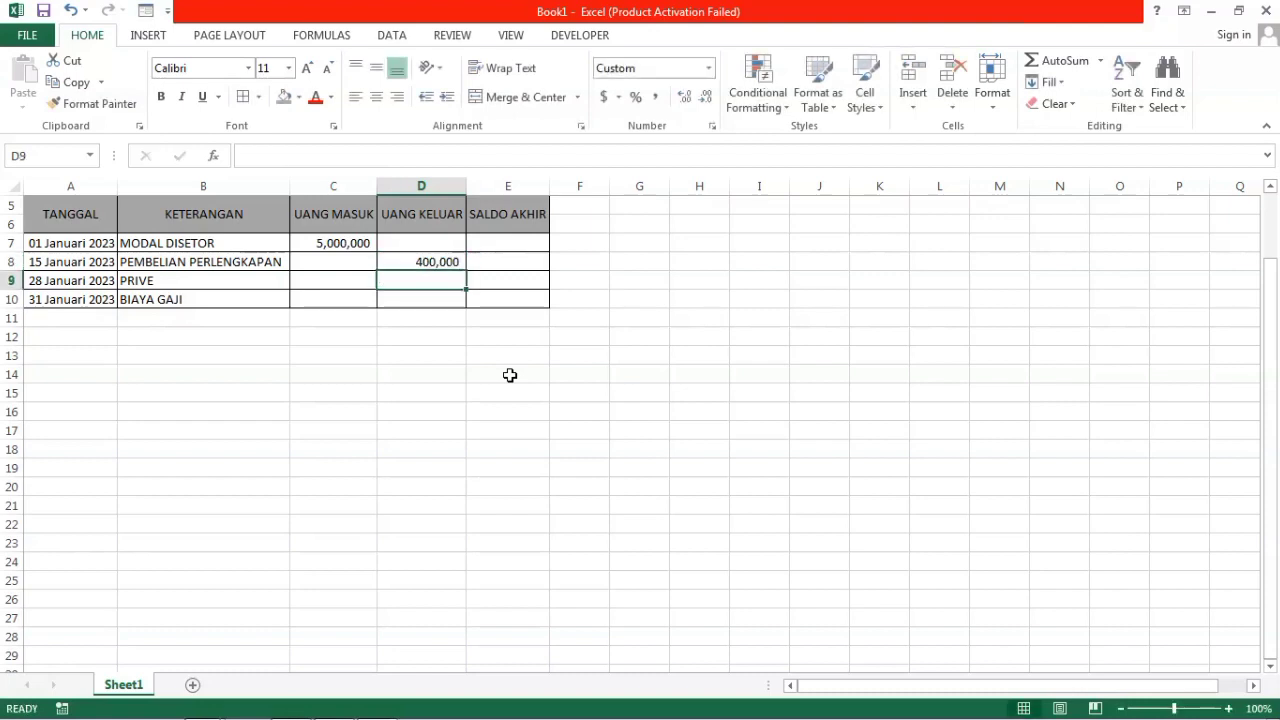
# Step: Enter the UANG KELUAR amounts 250000 for PRIVE in D9 and 1250000 for BIAYA GAJI in D10
pyautogui.press('Left')
pyautogui.press('Right')
pyautogui.write('250000')
pyautogui.press('Return')
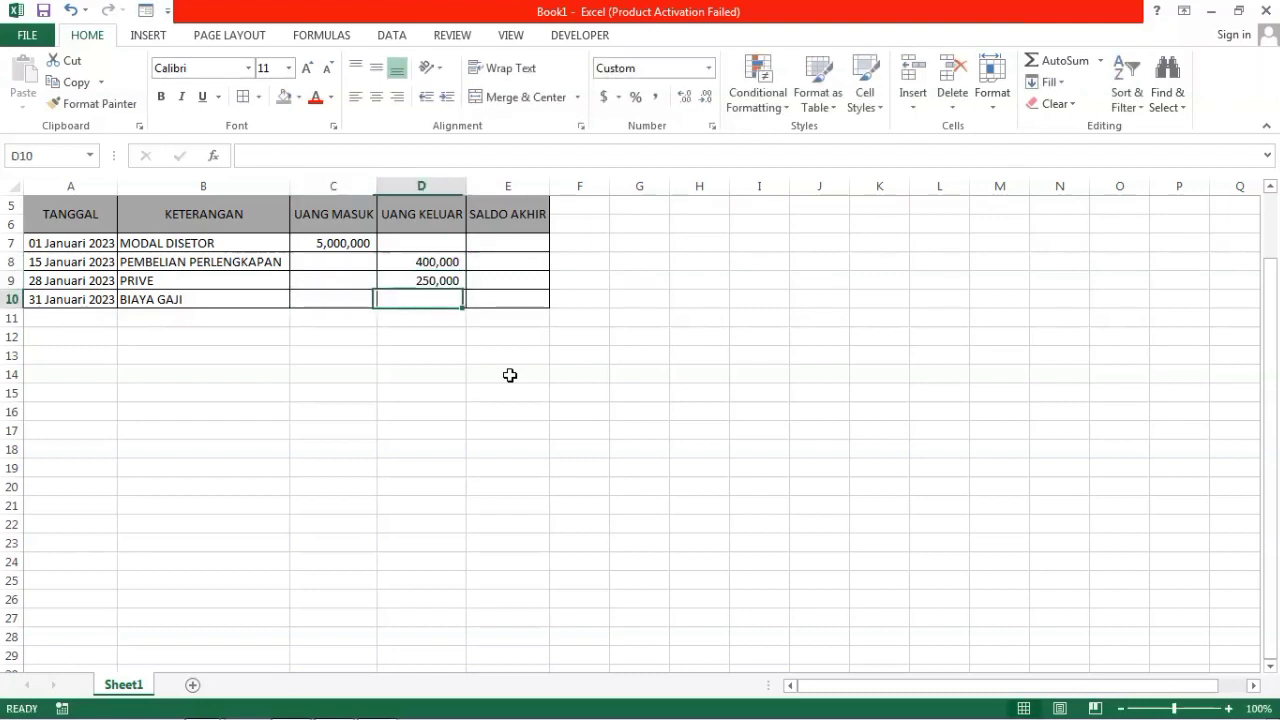
pyautogui.write('1250')
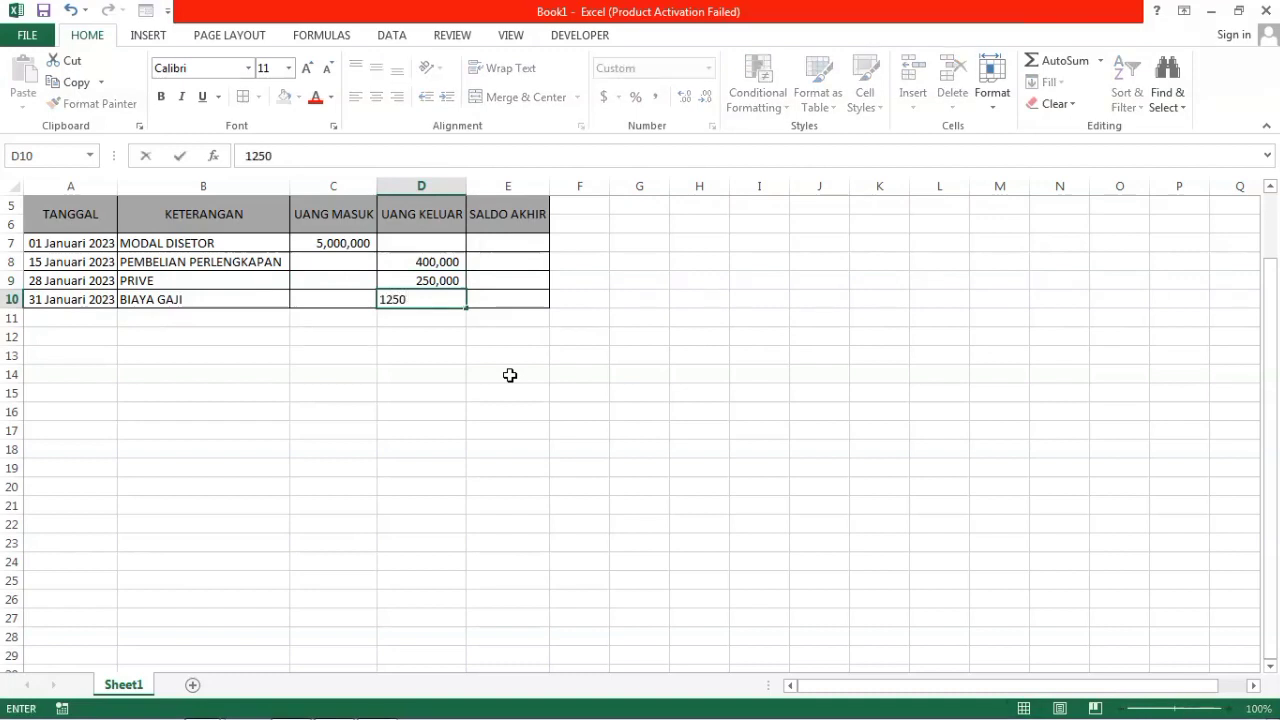
pyautogui.write('E3')
pyautogui.press('Right')
# Step: Enter the formula =C7+D7 in E7 as the first SALDO AKHIR balance
pyautogui.press('Up')
pyautogui.press('Left')
pyautogui.press('Up')
pyautogui.press('Up')
pyautogui.press('Down')
pyautogui.press('Down')
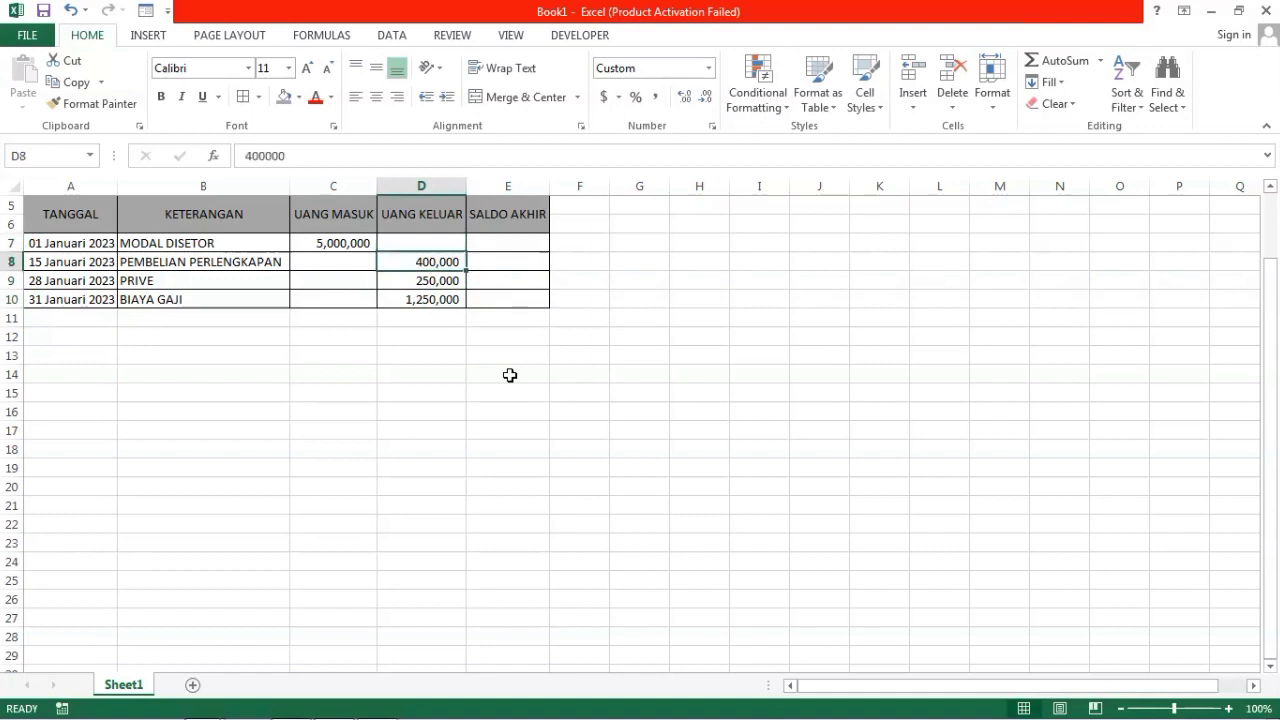
pyautogui.press('Up')
pyautogui.press('Up')
pyautogui.press('Right')
pyautogui.write('=')
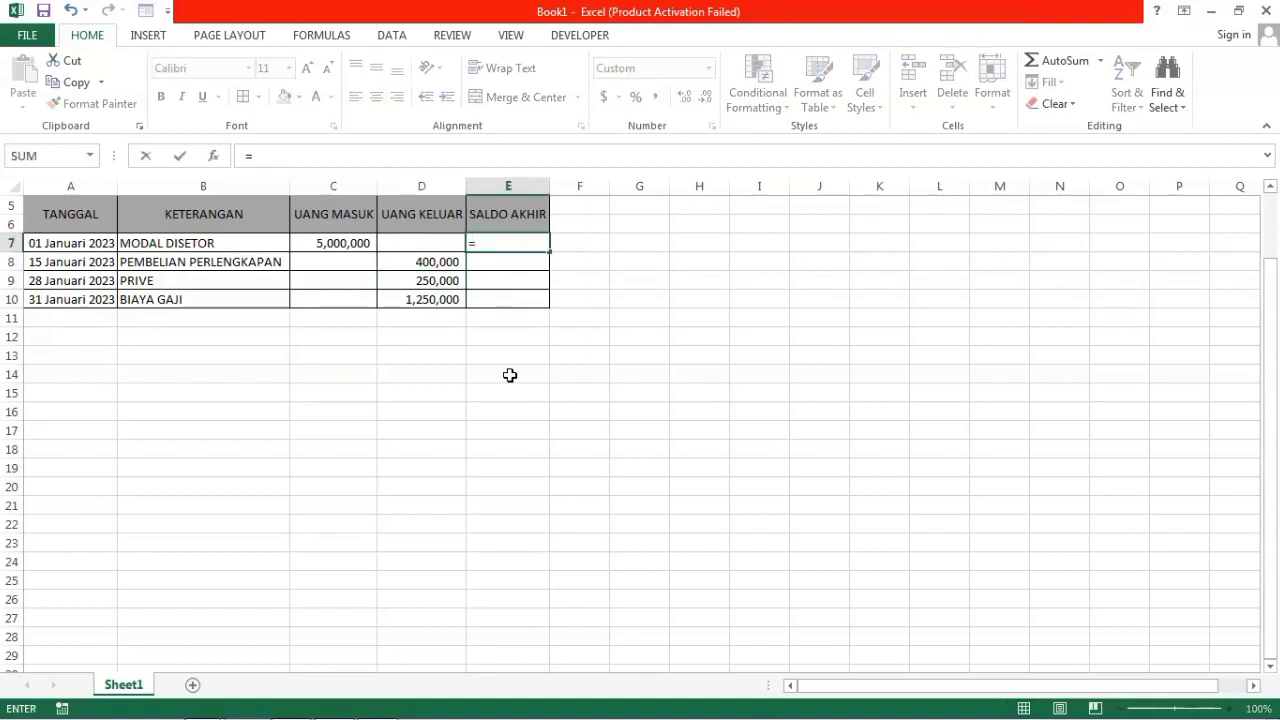
pyautogui.press('Left')
pyautogui.press('Left')
pyautogui.write('+')
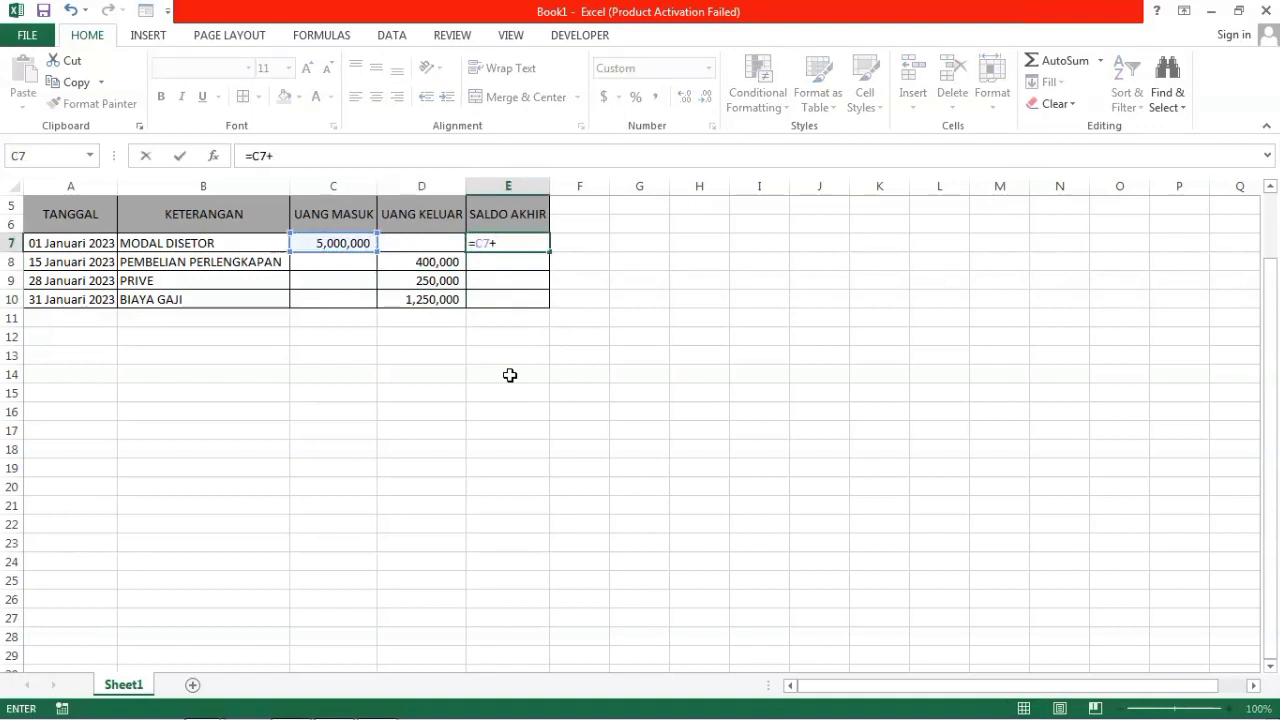
pyautogui.press('Left')
pyautogui.press('Return')
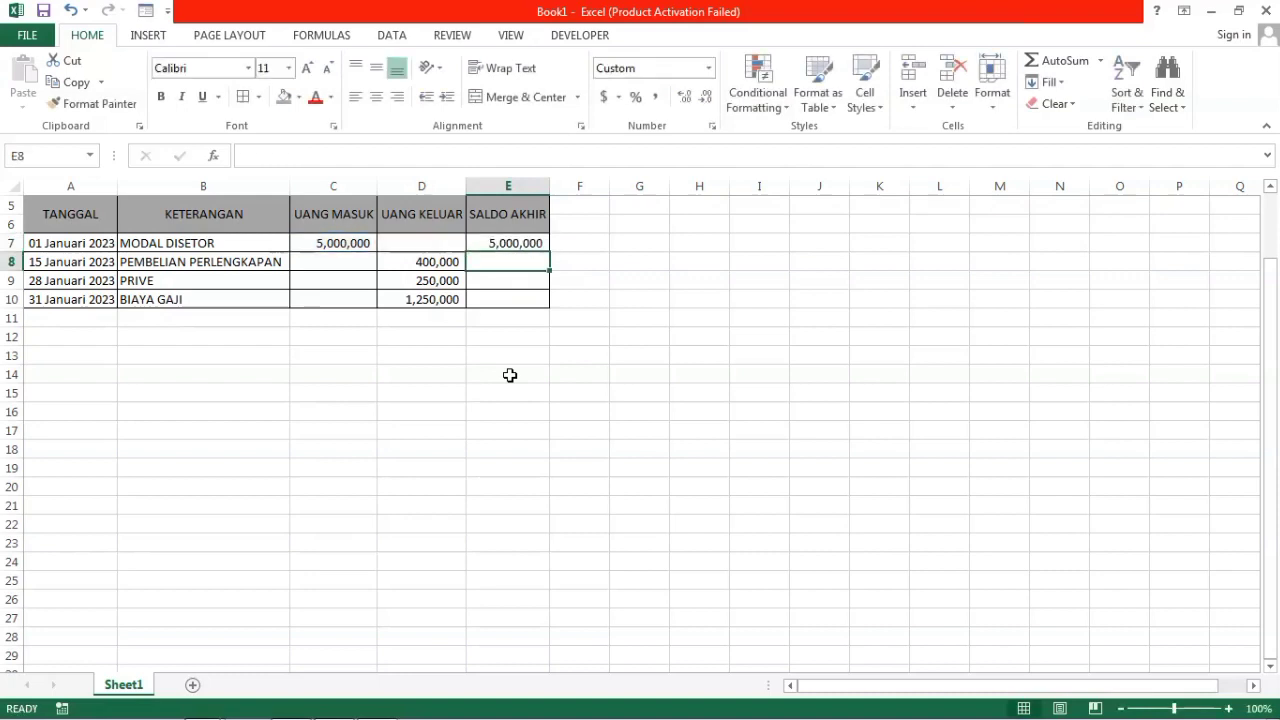
# Step: Enter the running balance formula =E7+C8-D8 in E8 under SALDO AKHIR
pyautogui.write('=')
pyautogui.press('Up')
pyautogui.write('+')
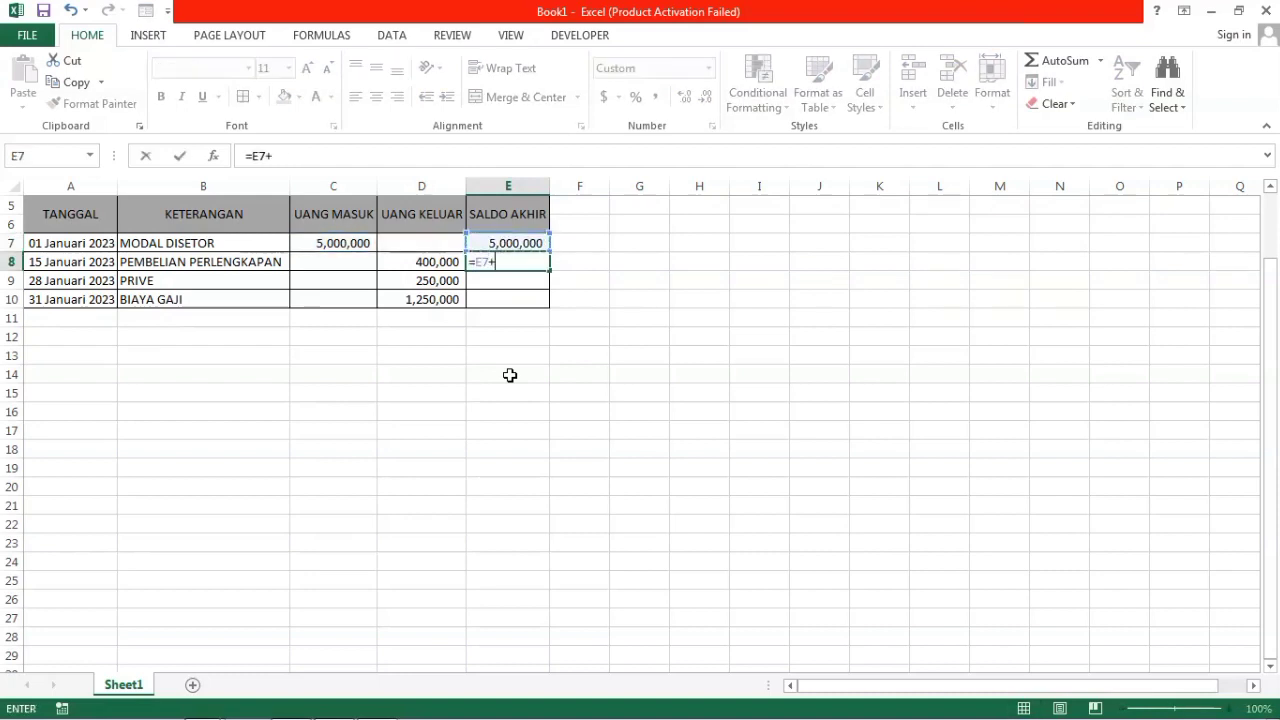
pyautogui.press('Left')
pyautogui.press('Left')
pyautogui.write('-')
pyautogui.press('Left')
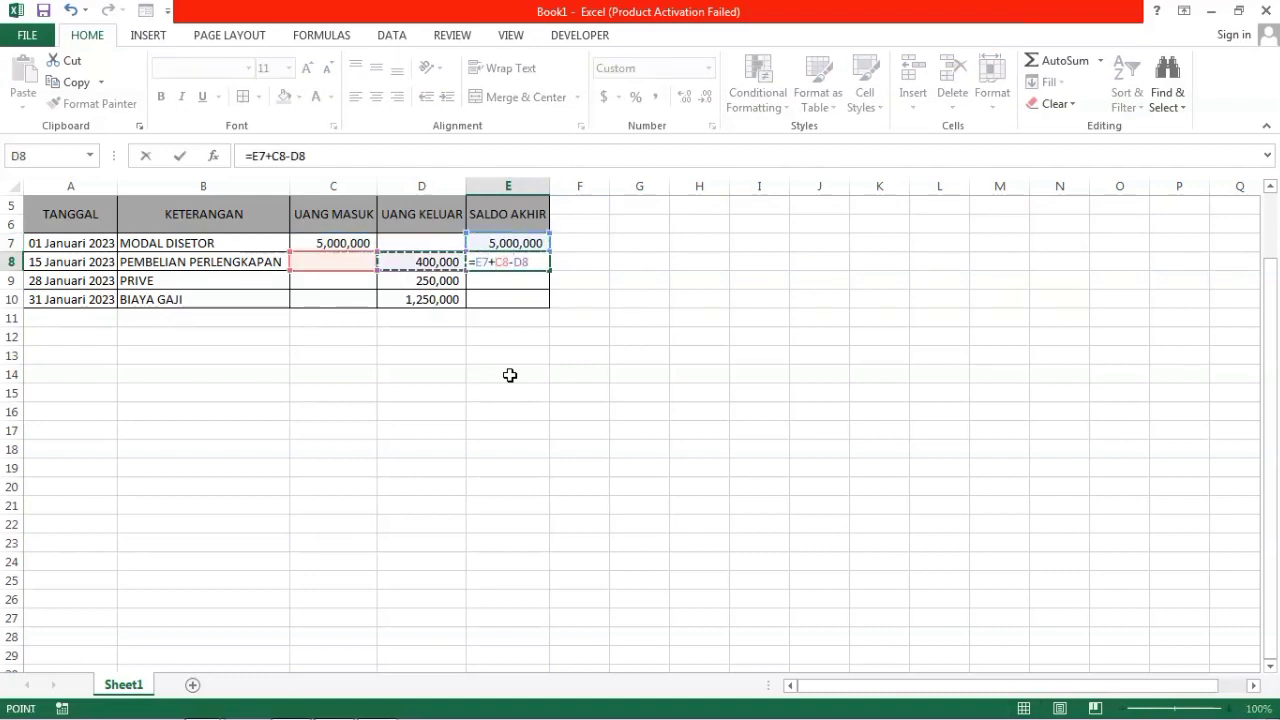
pyautogui.press('Return')
# Step: Fill the running balance formula from E8 down to E10 and check the copied formulas
pyautogui.press('Up')
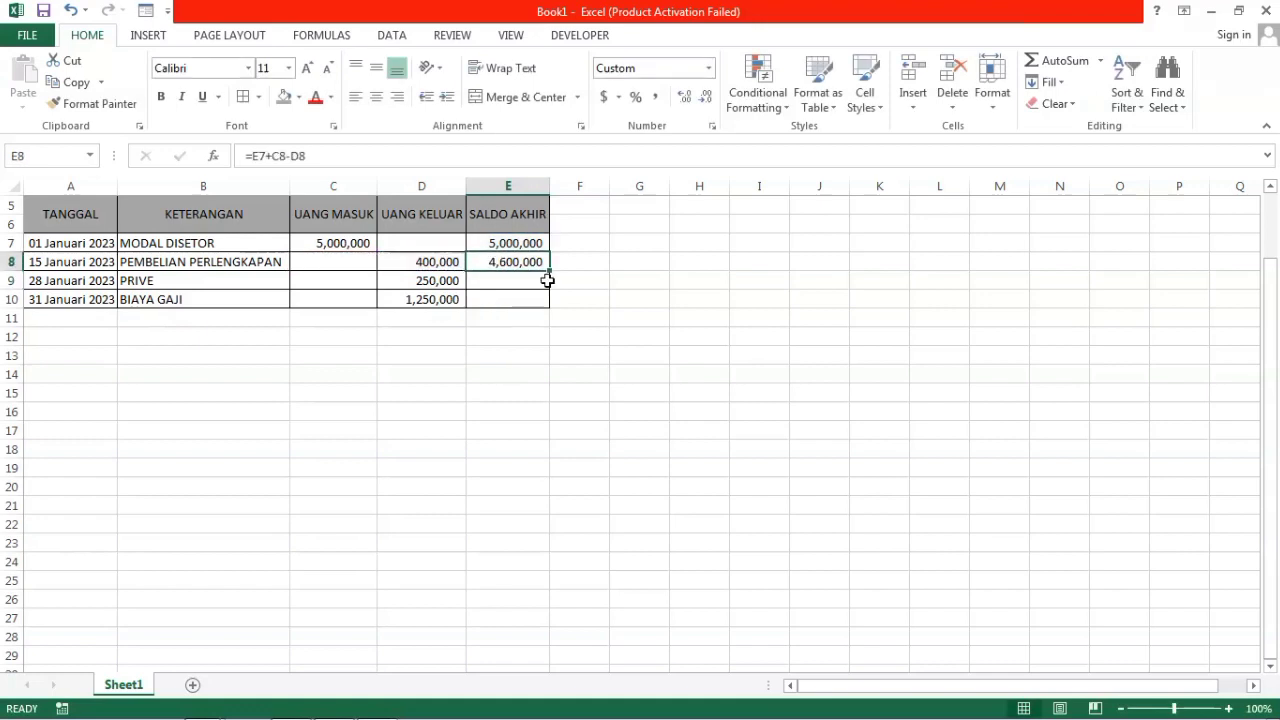
pyautogui.moveTo(549, 270); pyautogui.dragTo(549, 307)
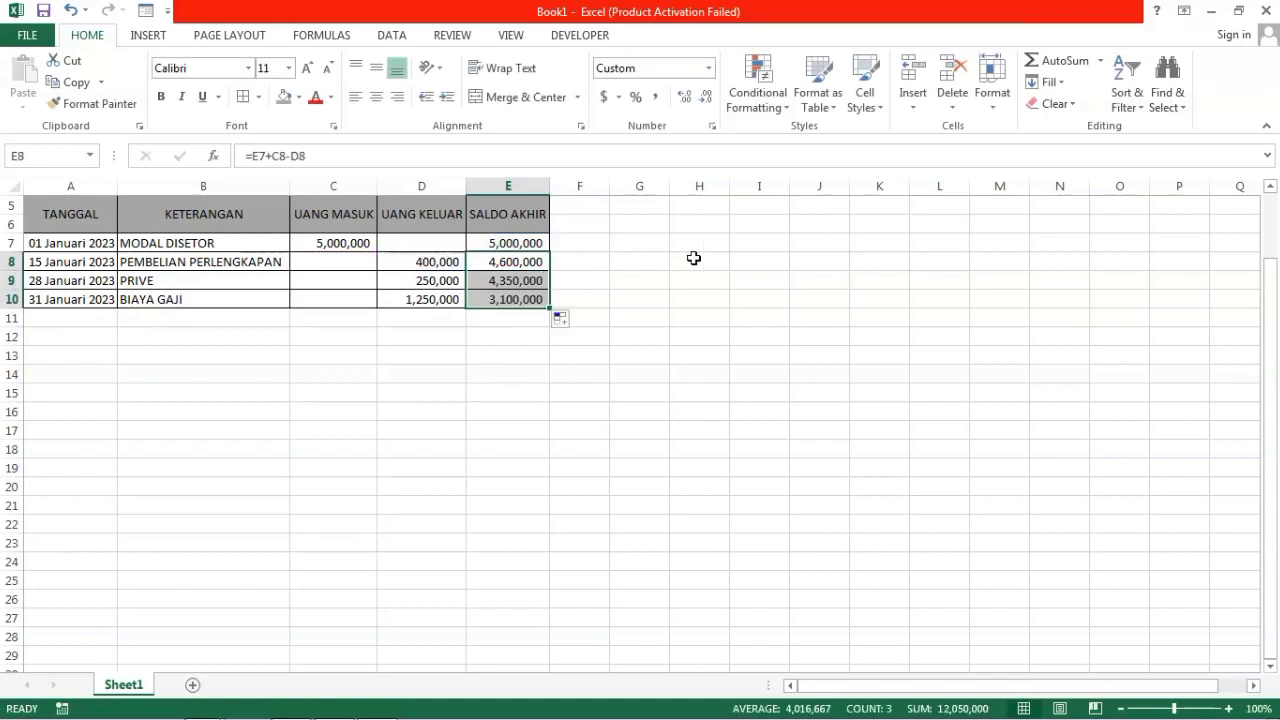
pyautogui.click(523, 280)
pyautogui.click(517, 297)
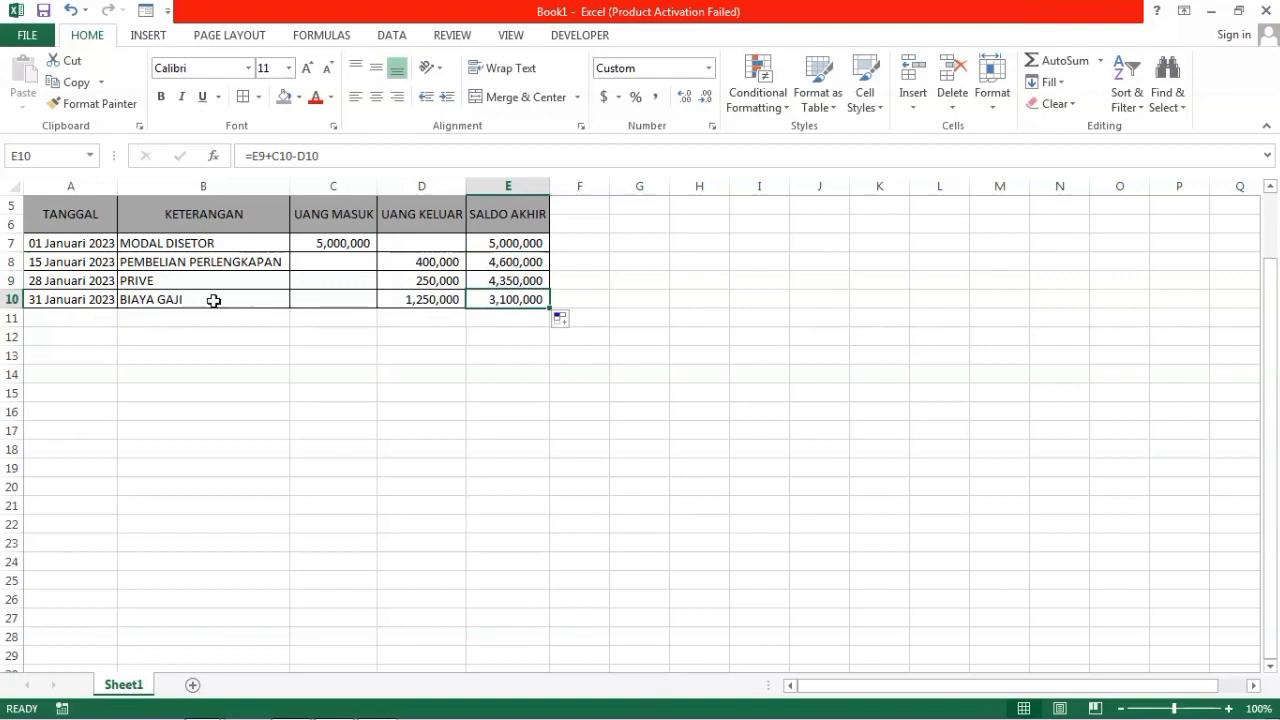
# Step: Add the label TOTAL in A11 below the dates and merge and center it across A11:B11
pyautogui.click(186, 317)
pyautogui.click(61, 319)
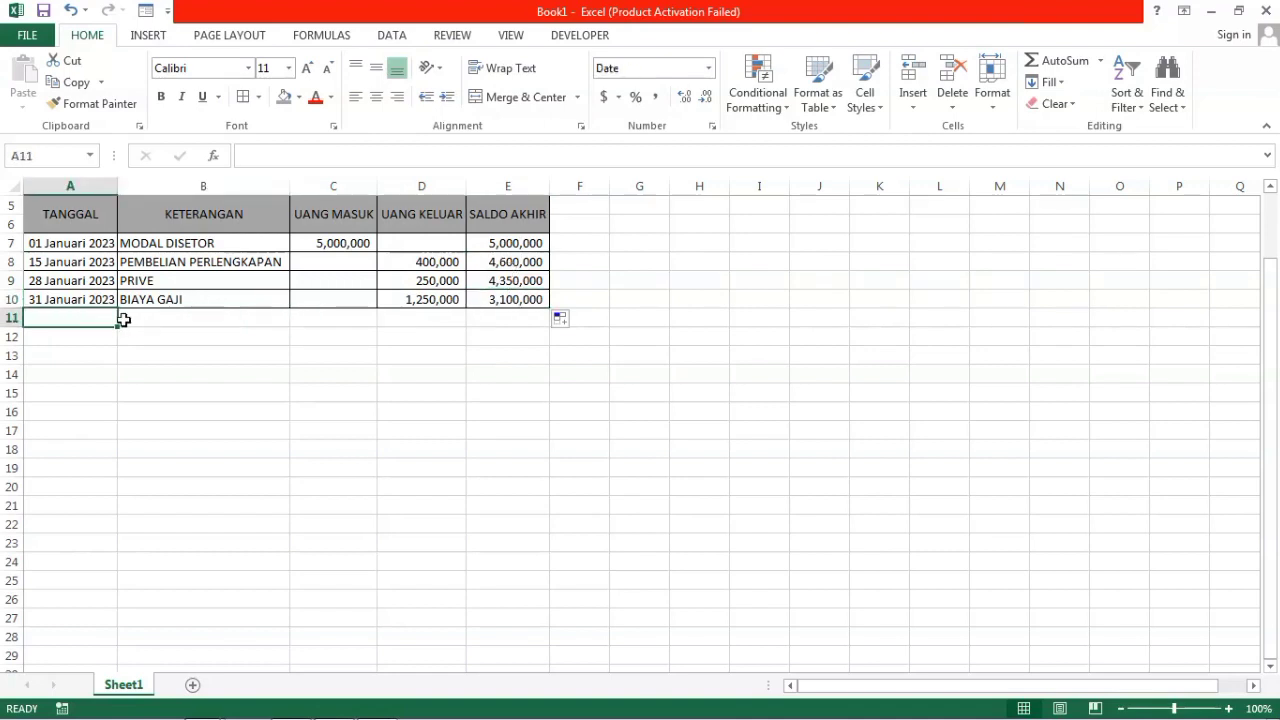
pyautogui.write('TOTAL')
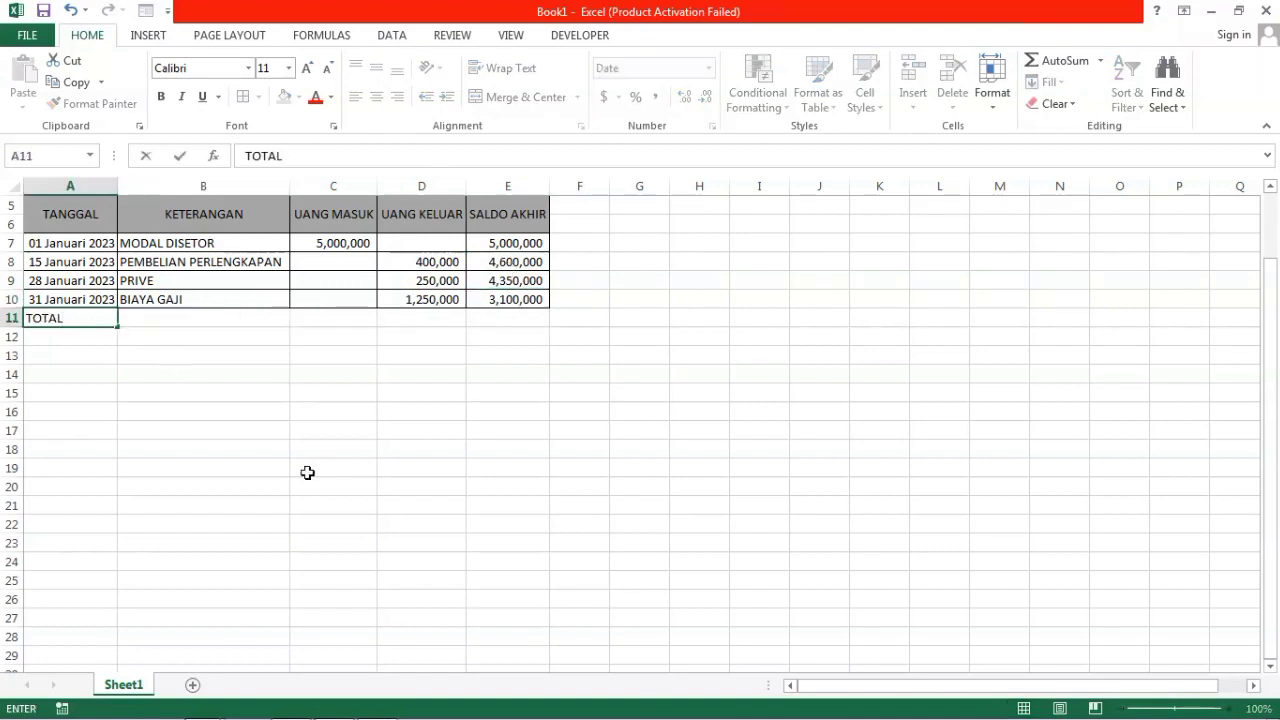
pyautogui.click(255, 431)
pyautogui.click(88, 319)
pyautogui.moveTo(85, 319); pyautogui.dragTo(220, 314)
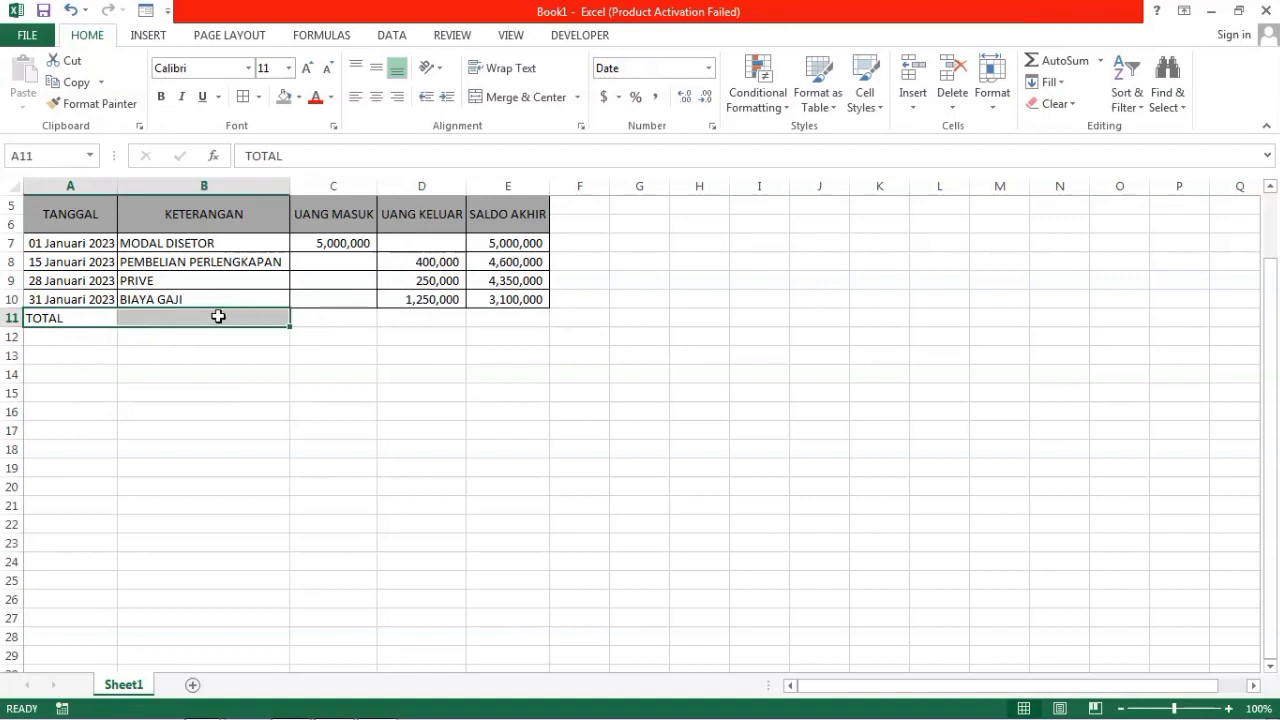
pyautogui.click(80, 318)
pyautogui.moveTo(80, 318); pyautogui.dragTo(277, 317)
pyautogui.click(520, 97)
# Step: AutoSum the UANG MASUK and UANG KELUAR columns into the total cells C11 and D11
pyautogui.click(354, 321)
pyautogui.moveTo(376, 317); pyautogui.dragTo(488, 317)
pyautogui.moveTo(357, 246); pyautogui.dragTo(357, 314)
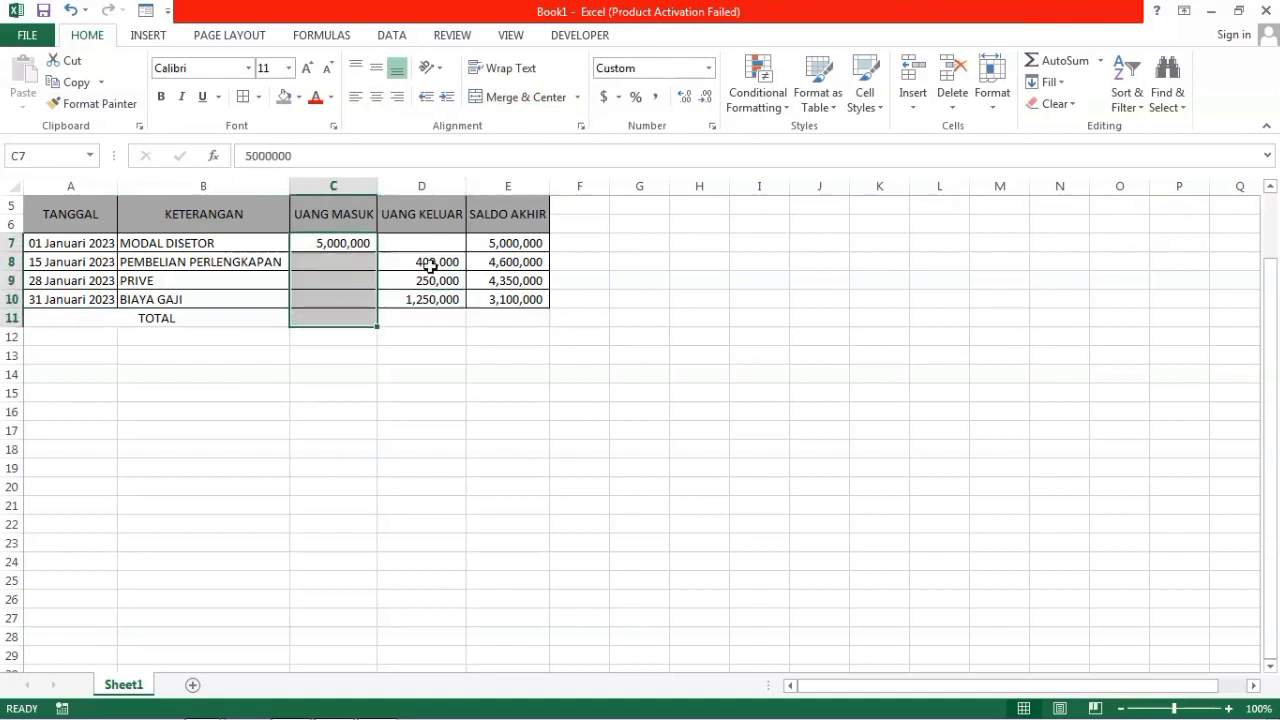
pyautogui.click(1057, 62)
pyautogui.moveTo(425, 245); pyautogui.dragTo(440, 320)
pyautogui.click(1057, 62)
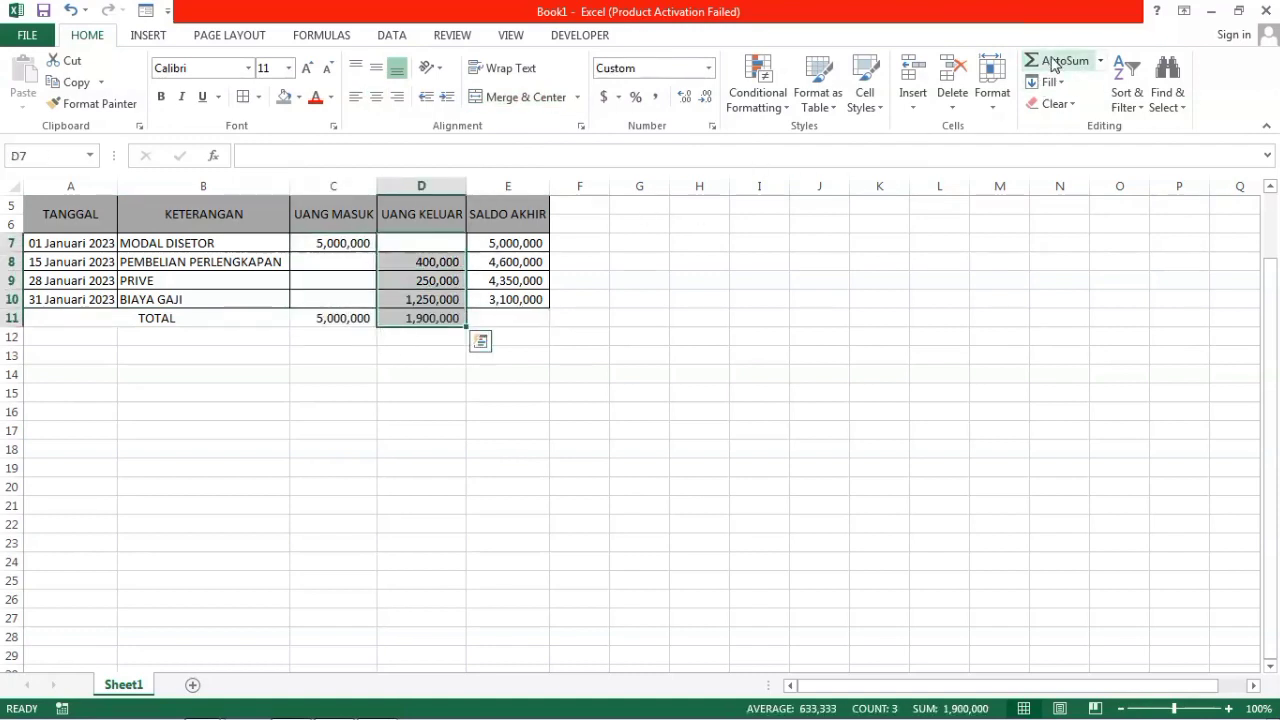
# Step: Enter the formula =C11-D11 in E11 as the total ending balance
pyautogui.click(512, 320)
pyautogui.write('=')
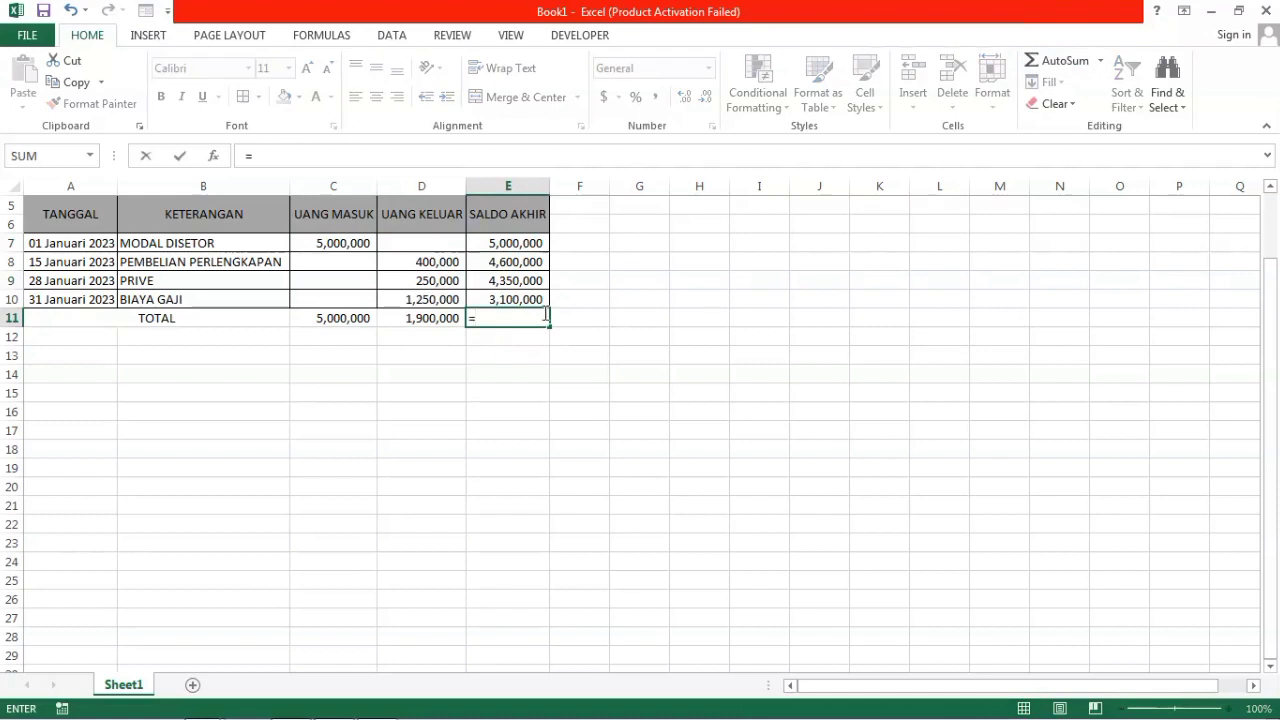
pyautogui.press('Left')
pyautogui.press('Left')
pyautogui.write('-')
pyautogui.press('Left')
pyautogui.press('Return')
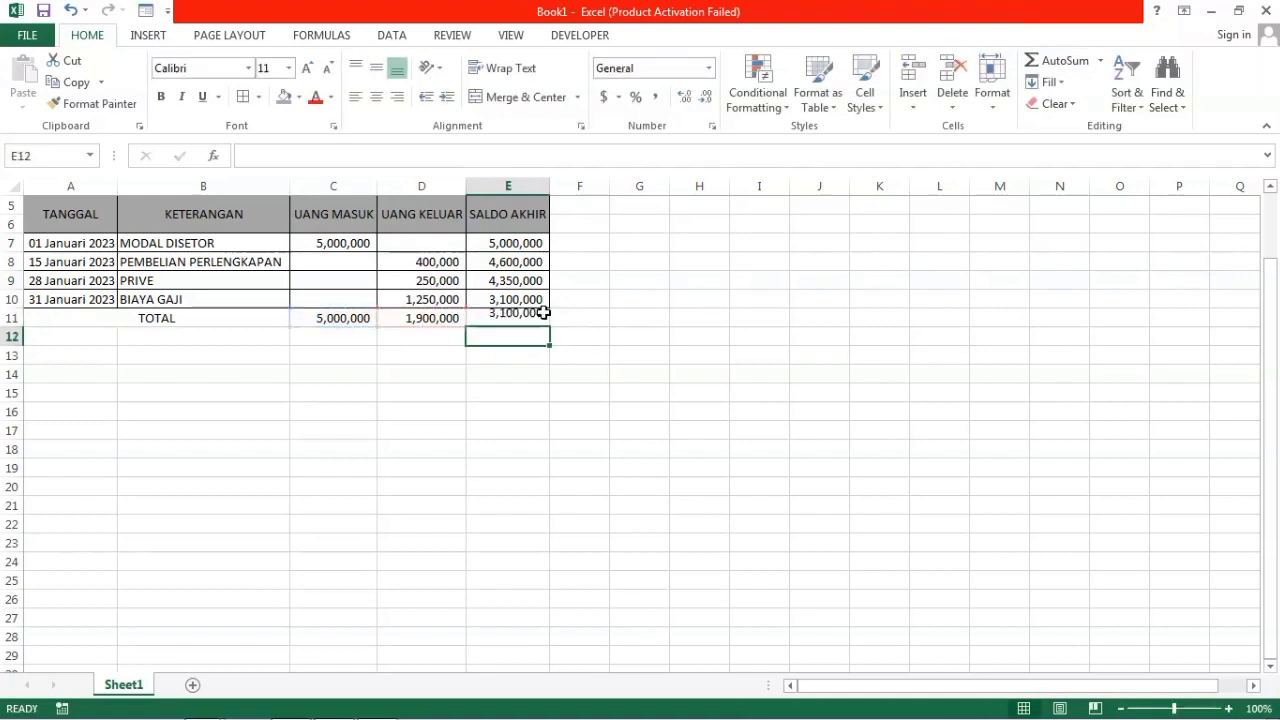
# Step: Apply borders to all cells of the total row A11:E11 and make its text bold
pyautogui.click(318, 331)
pyautogui.click(232, 317)
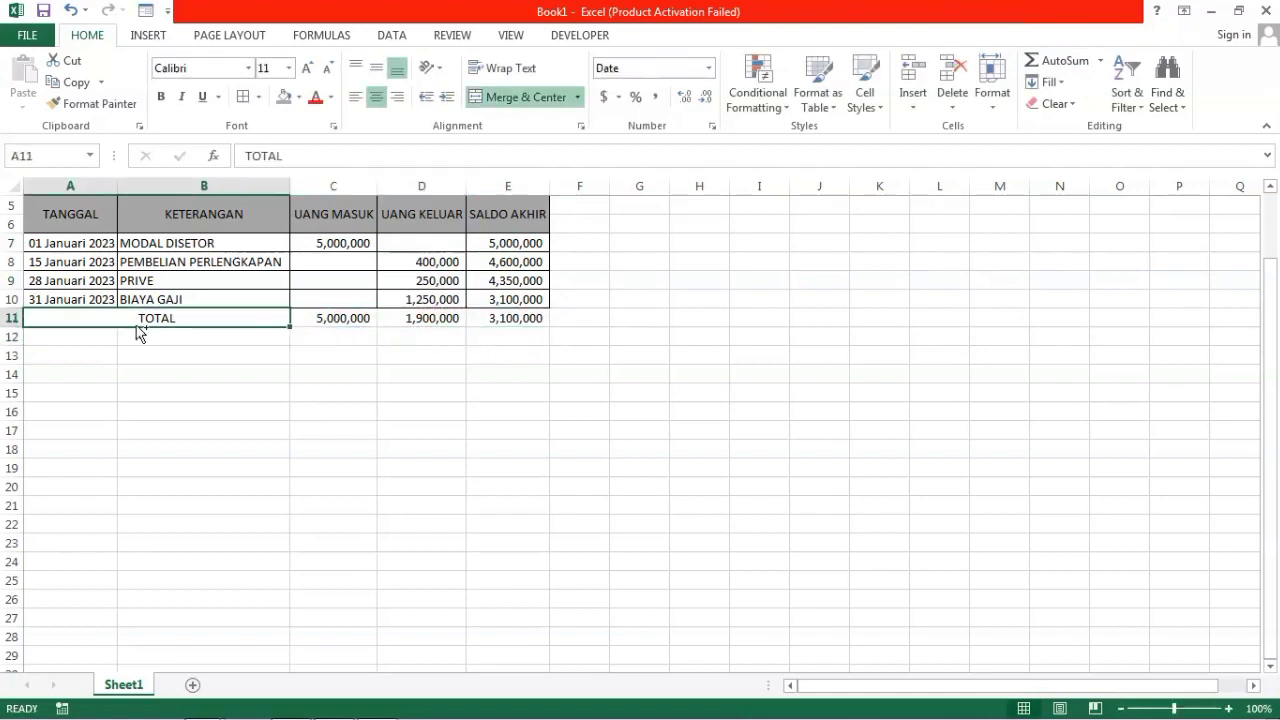
pyautogui.hotkey('shift', 'Right')
pyautogui.hotkey('shift', 'Right')
pyautogui.hotkey('shift', 'Right')
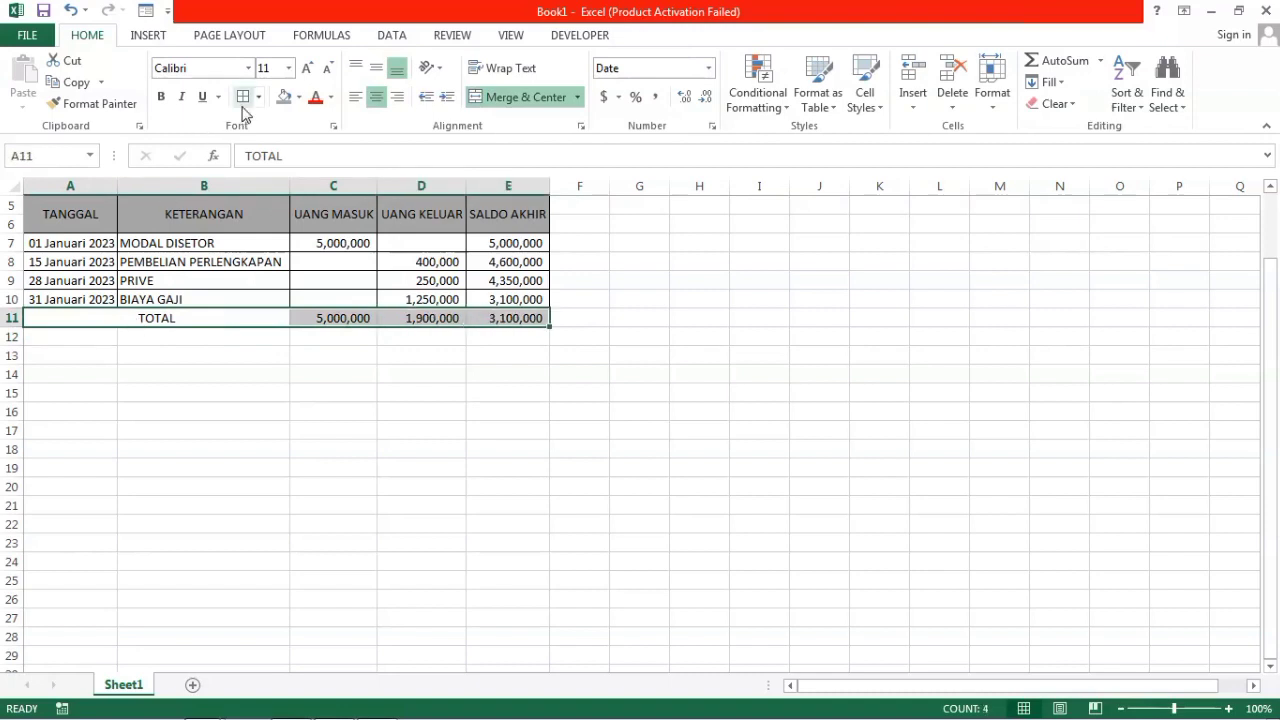
pyautogui.click(160, 96)
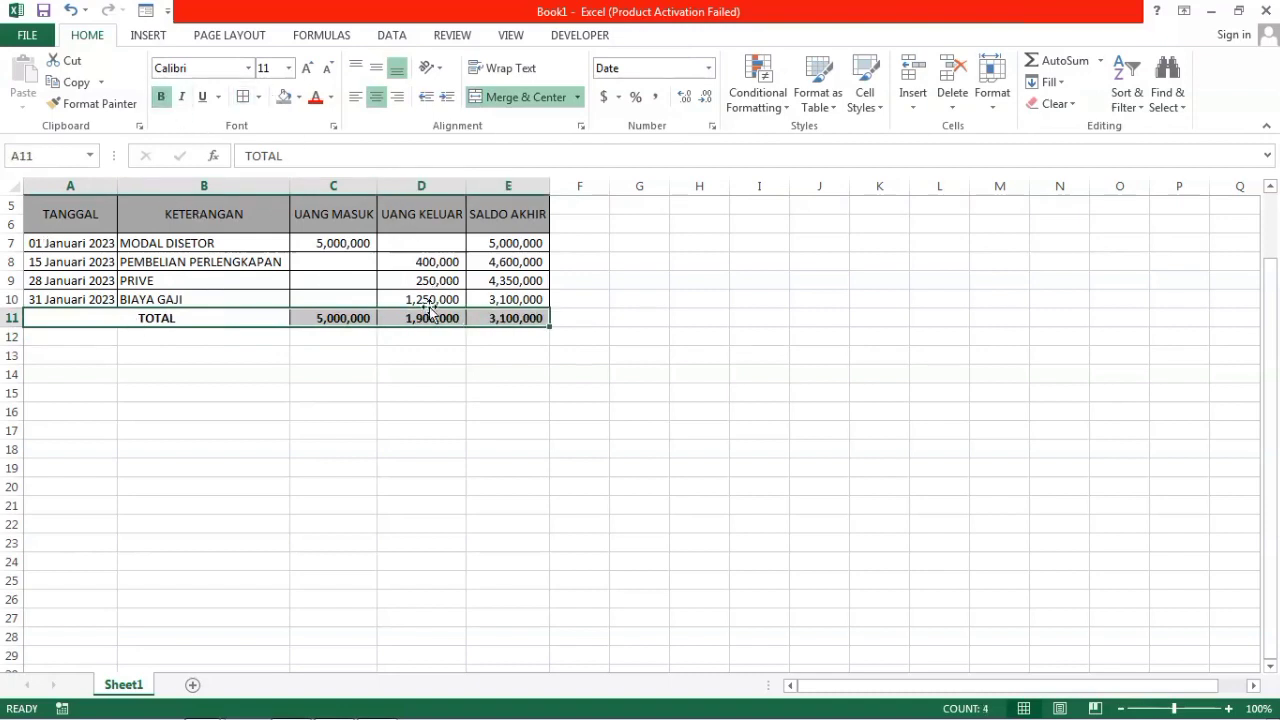
pyautogui.click(463, 301)
pyautogui.click(528, 243)
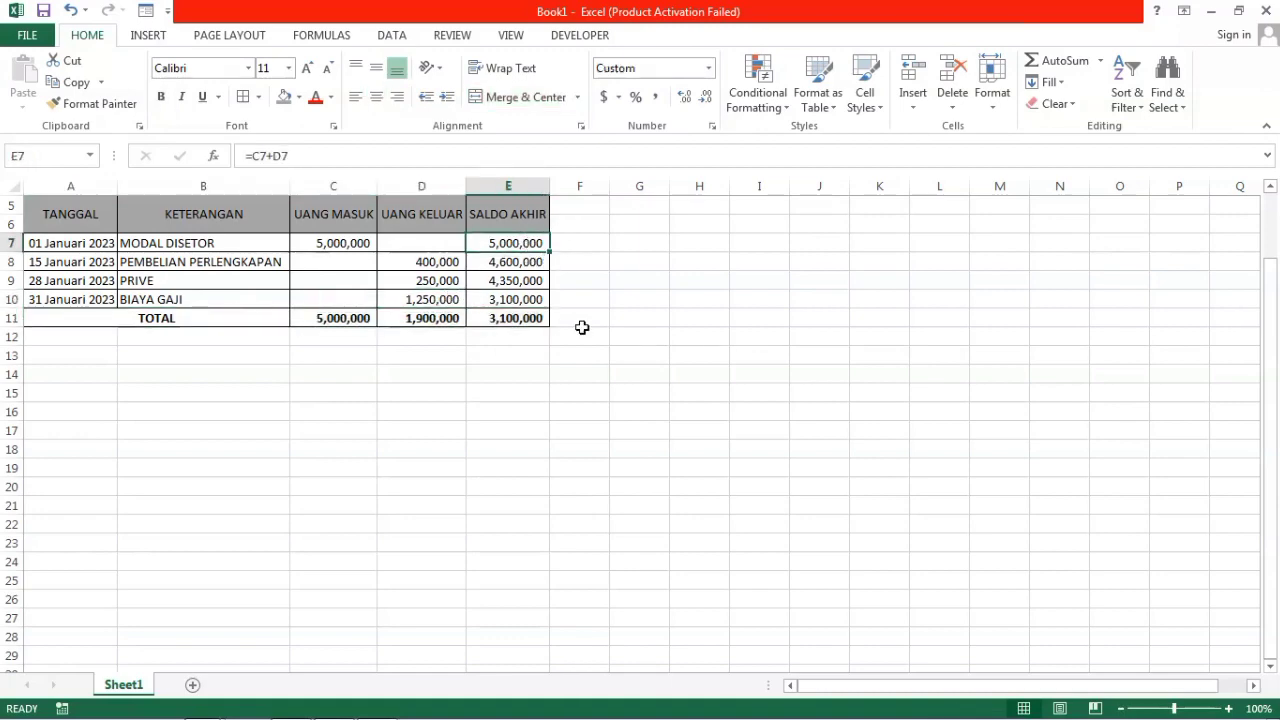
pyautogui.scroll(1, 582, 327)
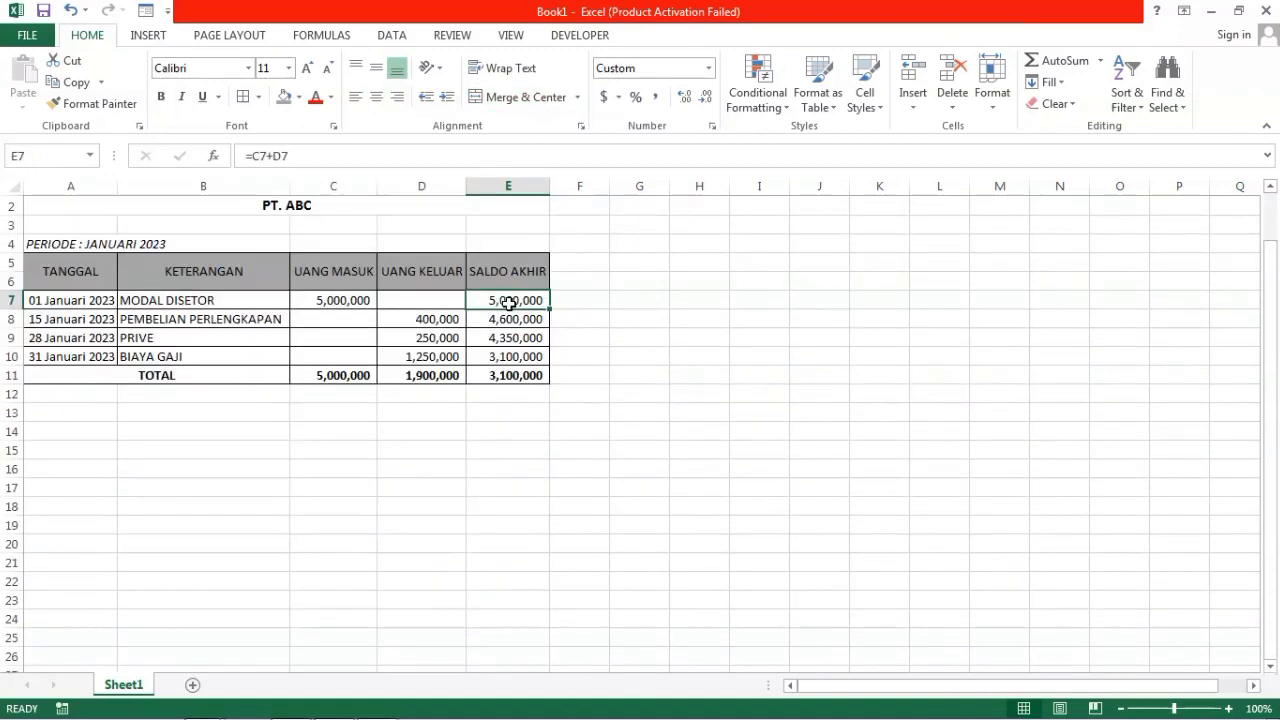
pyautogui.scroll(1, 509, 302)
pyautogui.click(114, 391)
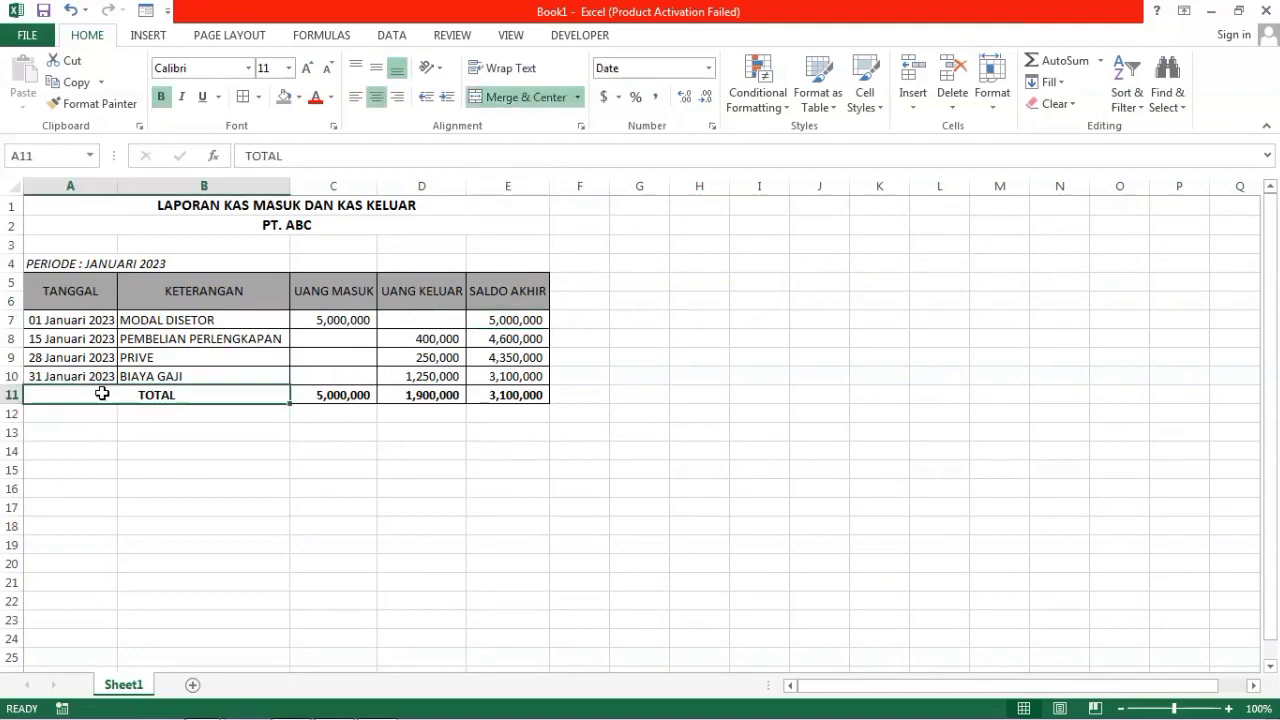
pyautogui.click(440, 306)
pyautogui.click(600, 305)
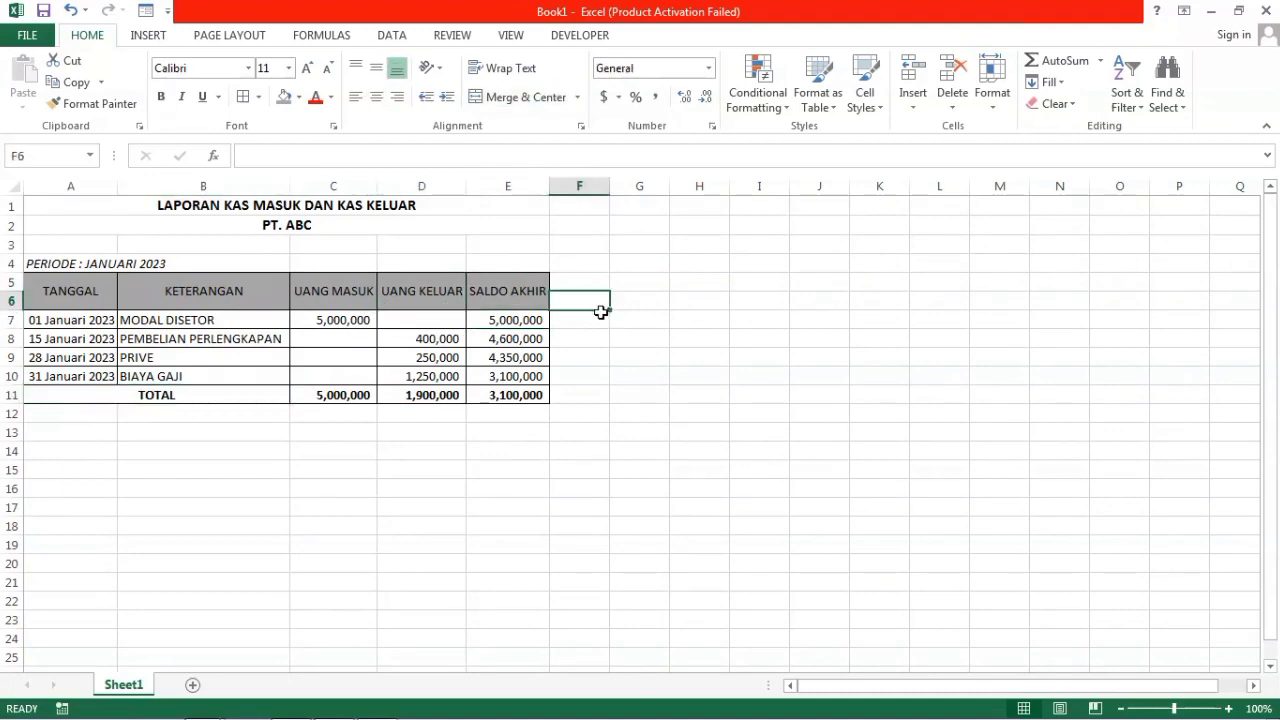
# Step: Insert one blank row above the report title and one blank column before the TANGGAL column
pyautogui.rightClick(12, 205)
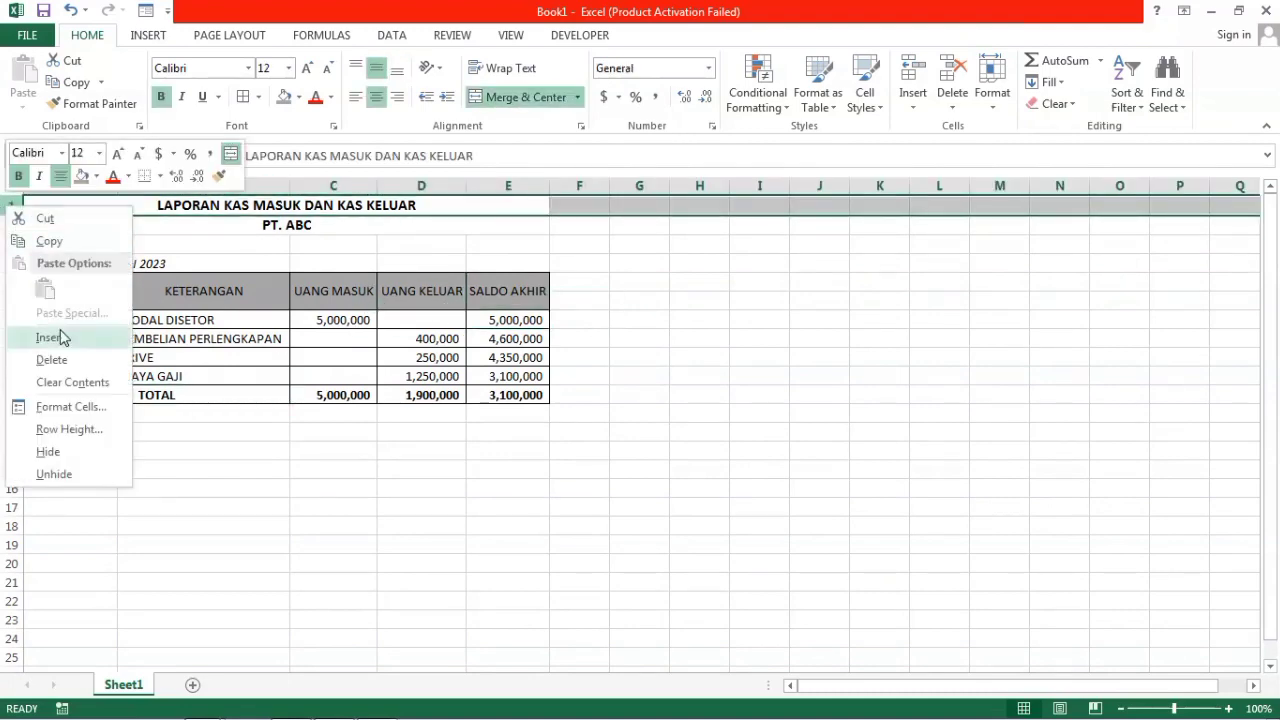
pyautogui.click(60, 337)
pyautogui.click(726, 280)
pyautogui.rightClick(52, 186)
pyautogui.click(107, 320)
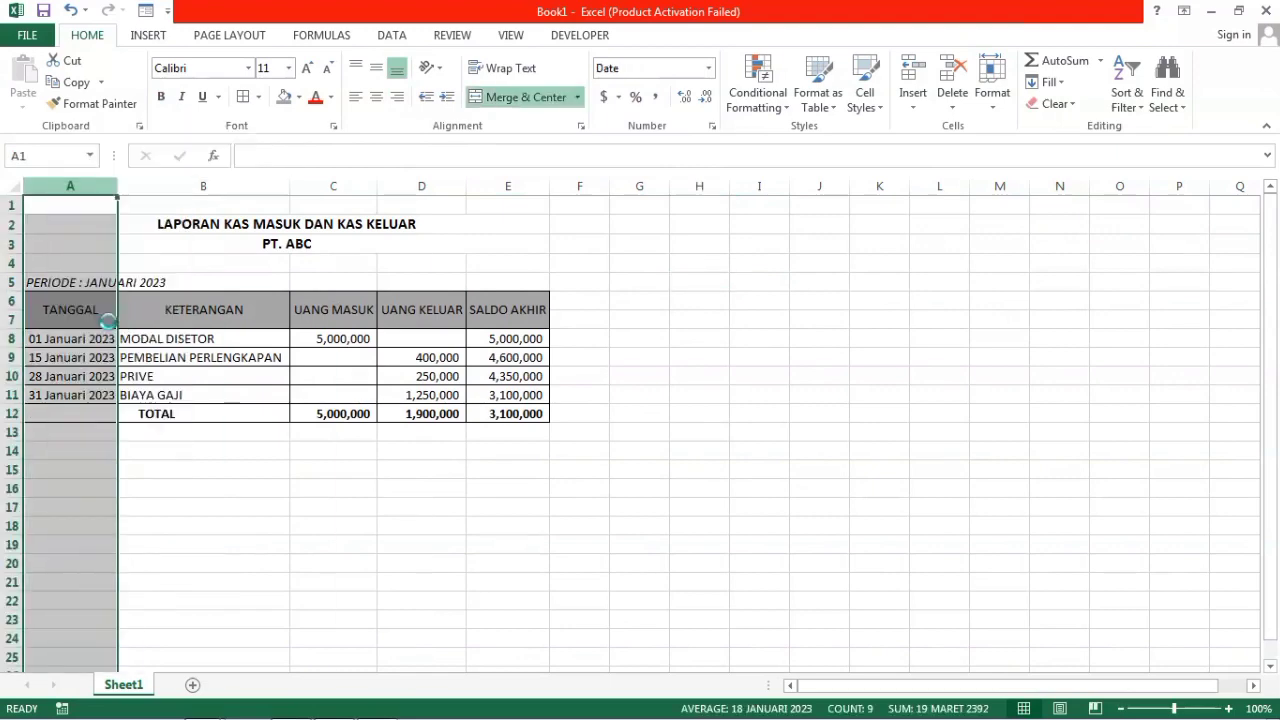
pyautogui.click(757, 301)
# Step: Apply outside borders around the whole report range B2:F12
pyautogui.moveTo(195, 224); pyautogui.dragTo(297, 409)
pyautogui.click(258, 97)
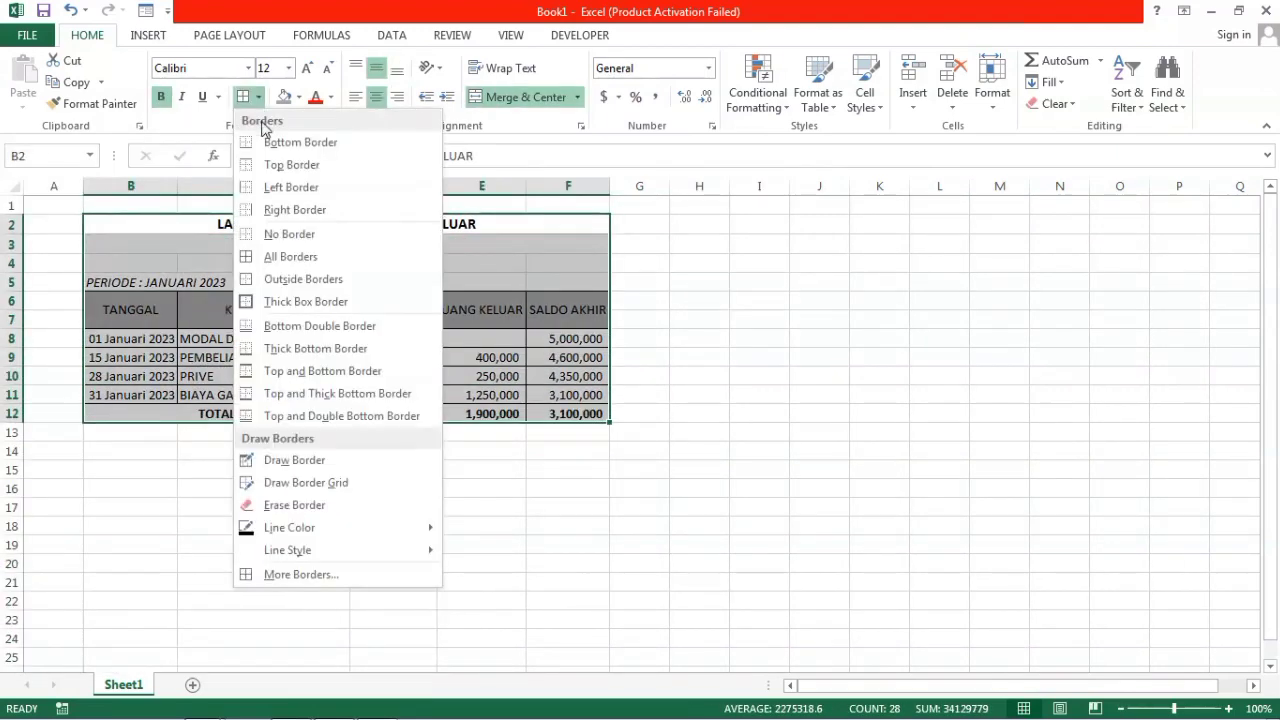
pyautogui.click(270, 280)
pyautogui.click(760, 282)
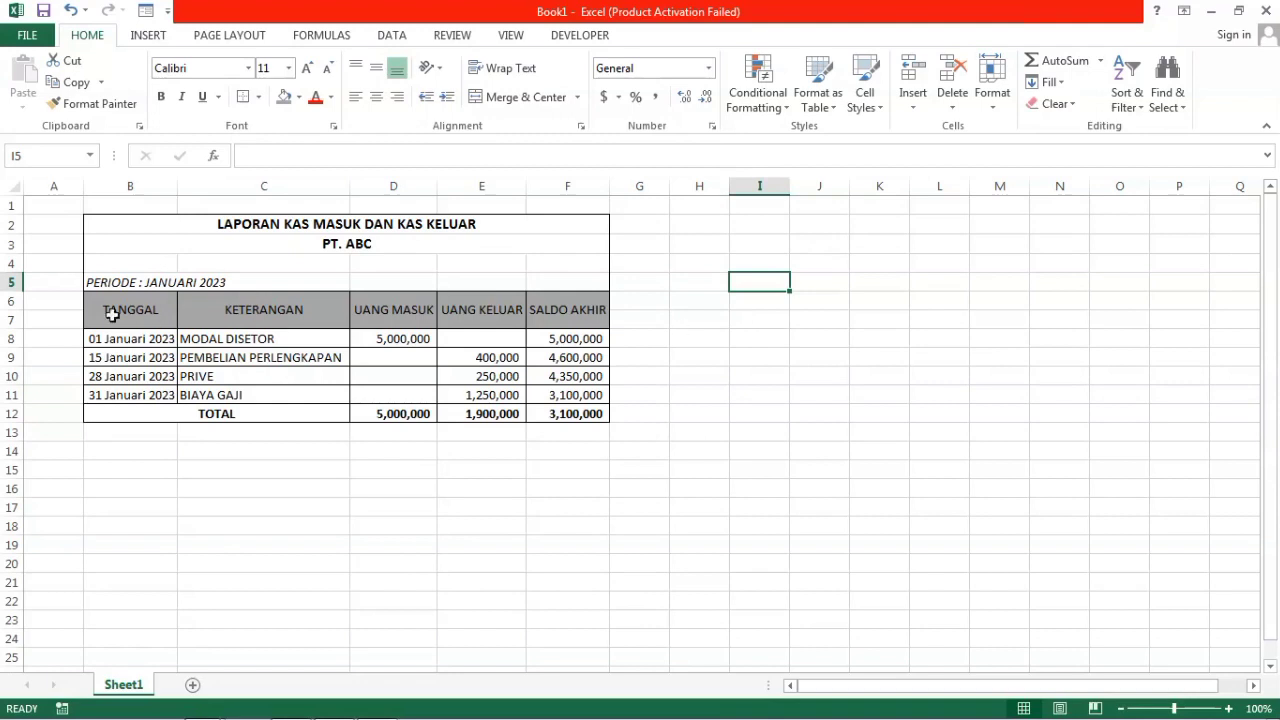
# Step: Make the header row text from TANGGAL to SALDO AKHIR bold
pyautogui.moveTo(112, 314); pyautogui.dragTo(578, 318)
pyautogui.click(160, 97)
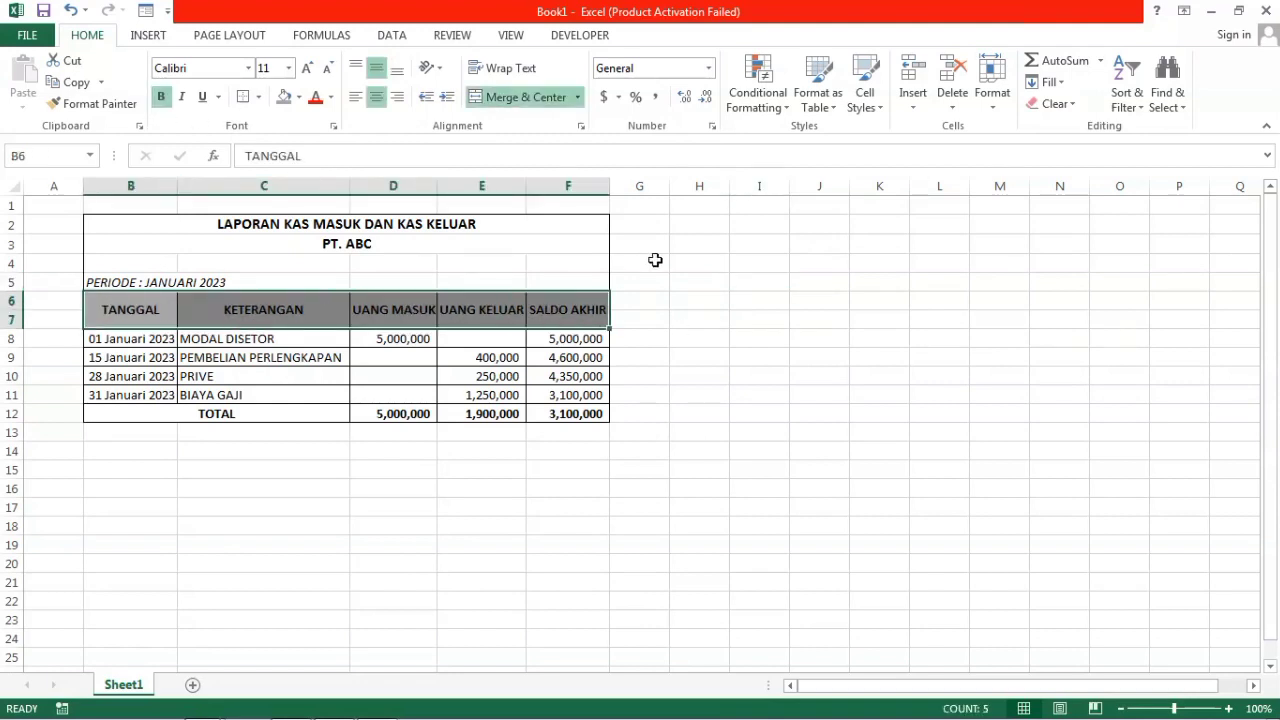
pyautogui.click(655, 260)
# Step: AutoFit the width of all columns in the sheet
pyautogui.hotkey('ctrl', 'a')
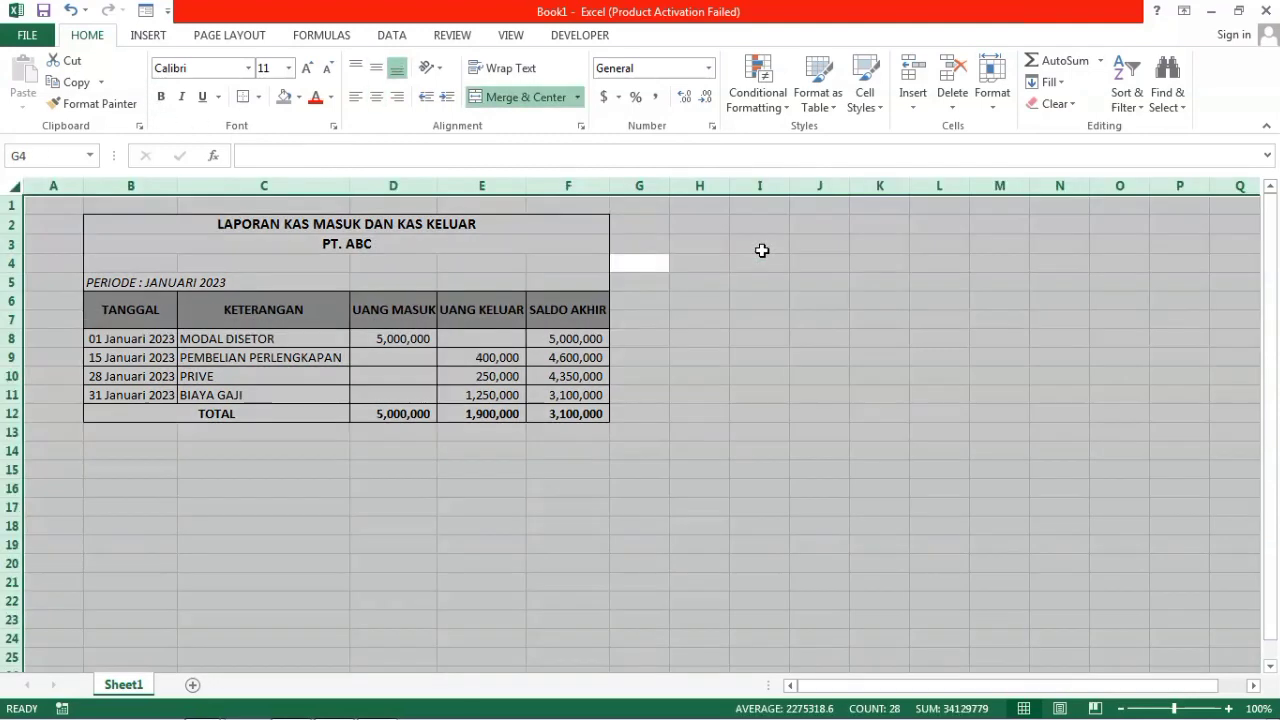
pyautogui.hotkey('alt', 'h')
pyautogui.press('o')
pyautogui.press('i')
pyautogui.click(762, 250)
pyautogui.scroll(-1, 497, 275)
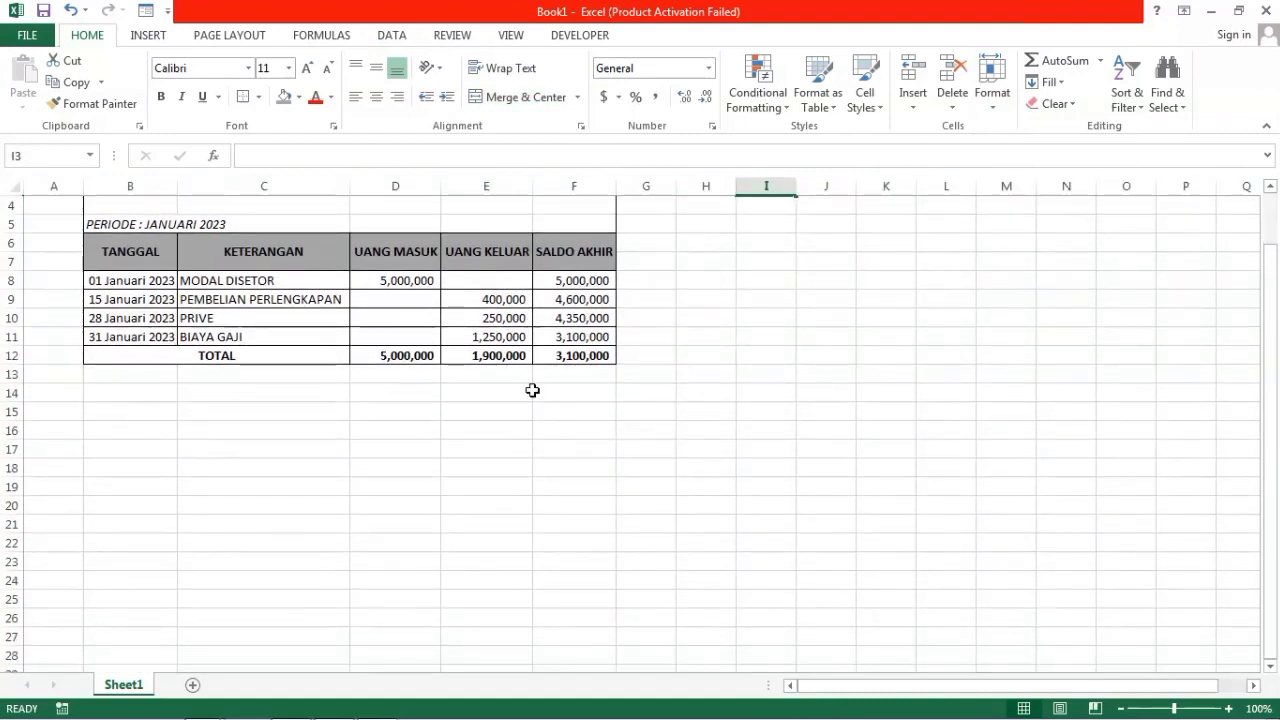
pyautogui.scroll(1, 532, 390)
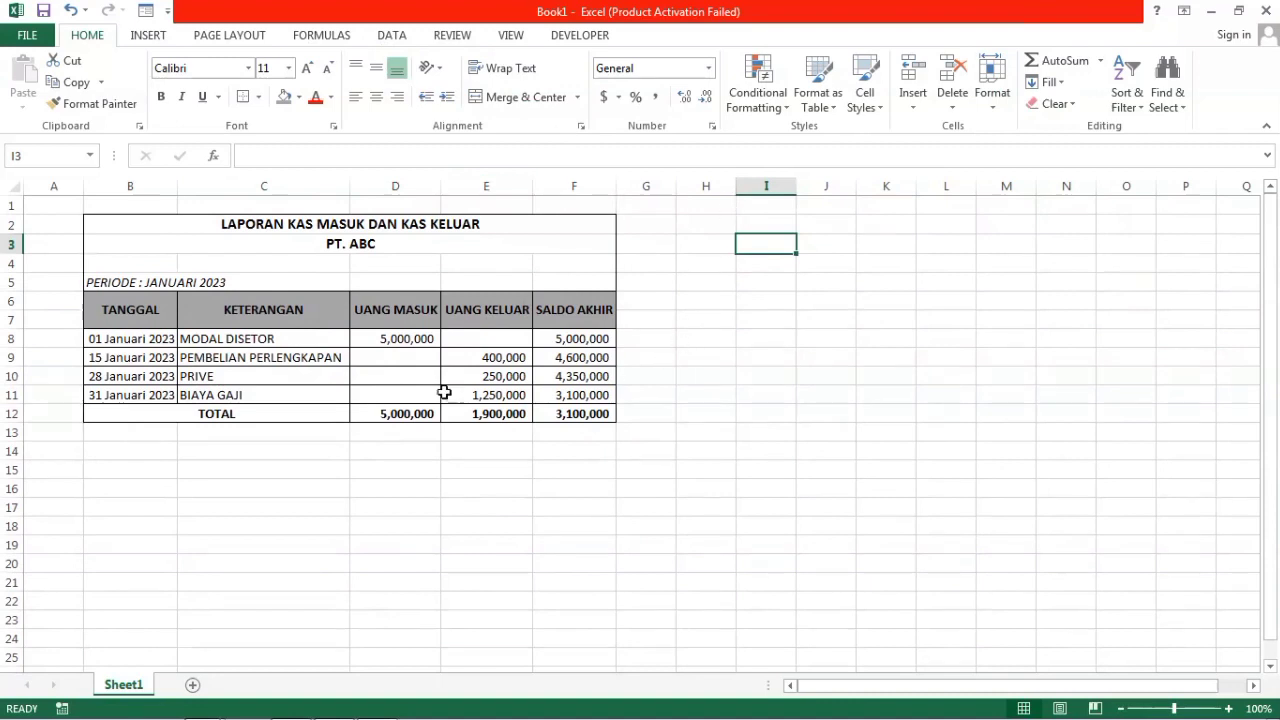
# Step: Copy the whole January report B2:F12 and paste it below, starting at B15
pyautogui.click(128, 230)
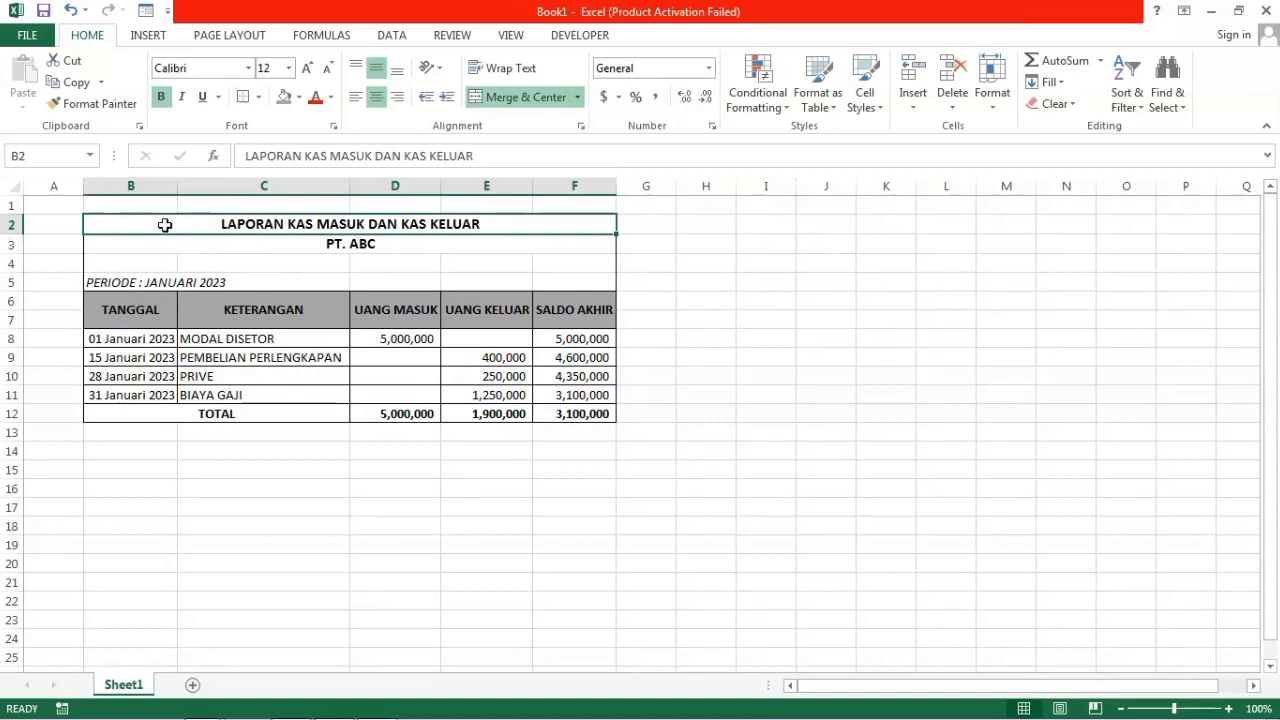
pyautogui.moveTo(165, 225); pyautogui.dragTo(160, 420)
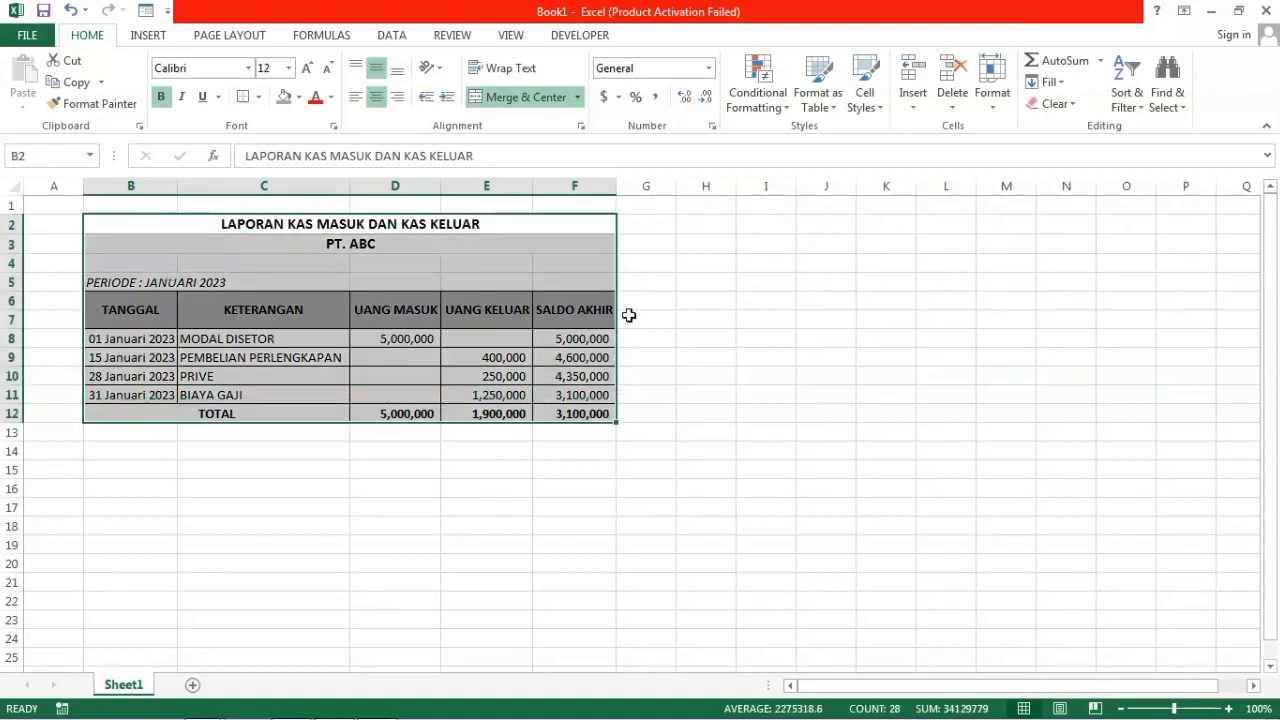
pyautogui.hotkey('ctrl', 'c')
pyautogui.click(130, 470)
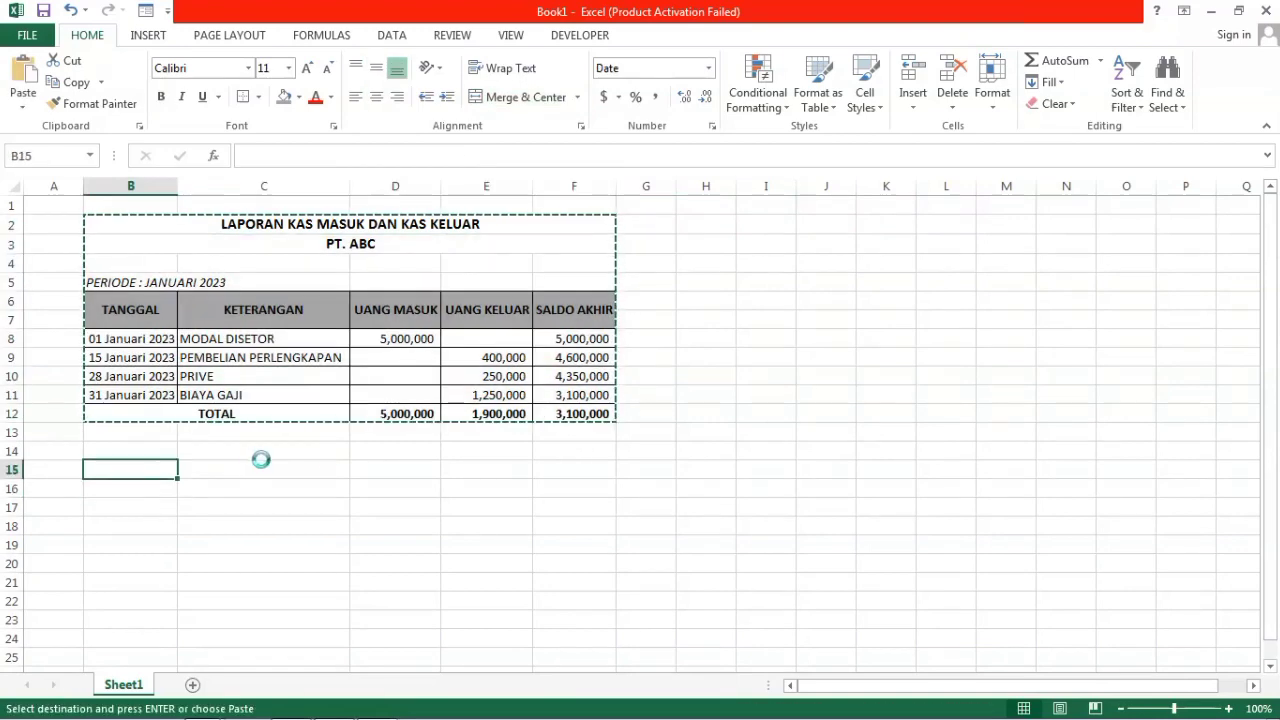
pyautogui.hotkey('ctrl', 'v')
pyautogui.click(441, 483)
pyautogui.scroll(-1, 441, 483)
# Step: Change the period line in B18 of the copied report to PERIODE : FEBRUARI 2023
pyautogui.click(234, 469)
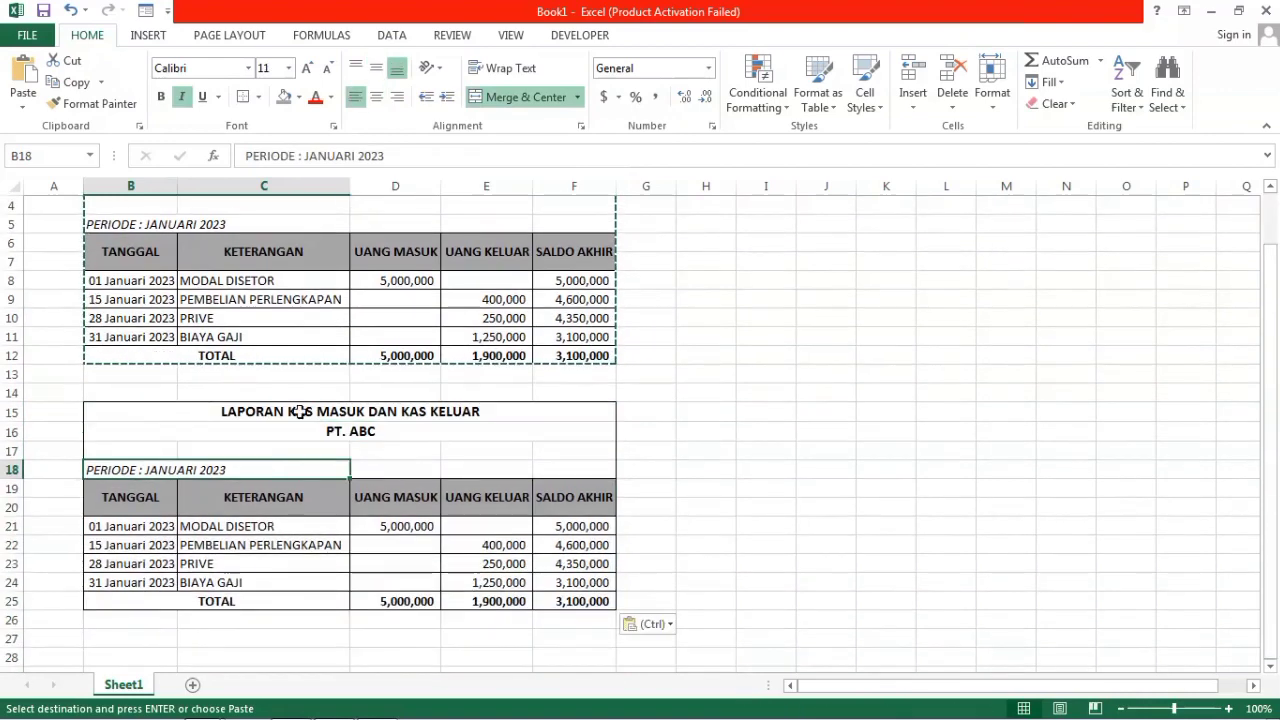
pyautogui.doubleClick(229, 469)
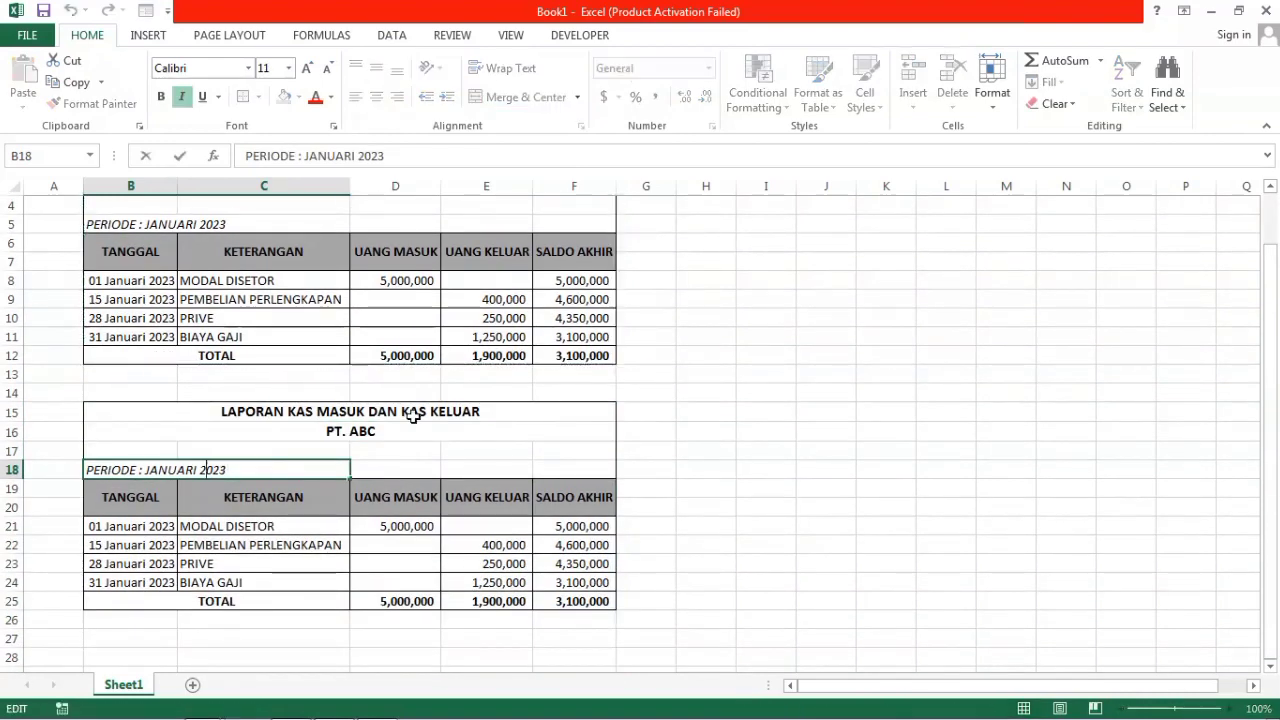
pyautogui.press('Left')
pyautogui.press('Left')
pyautogui.press('Left')
pyautogui.press('Left')
pyautogui.press('Left')
pyautogui.press('BackSpace')
pyautogui.press('BackSpace')
pyautogui.press('BackSpace')
pyautogui.press('BackSpace')
pyautogui.press('BackSpace')
pyautogui.press('BackSpace')
pyautogui.press('BackSpace')
pyautogui.write('FEBRU')
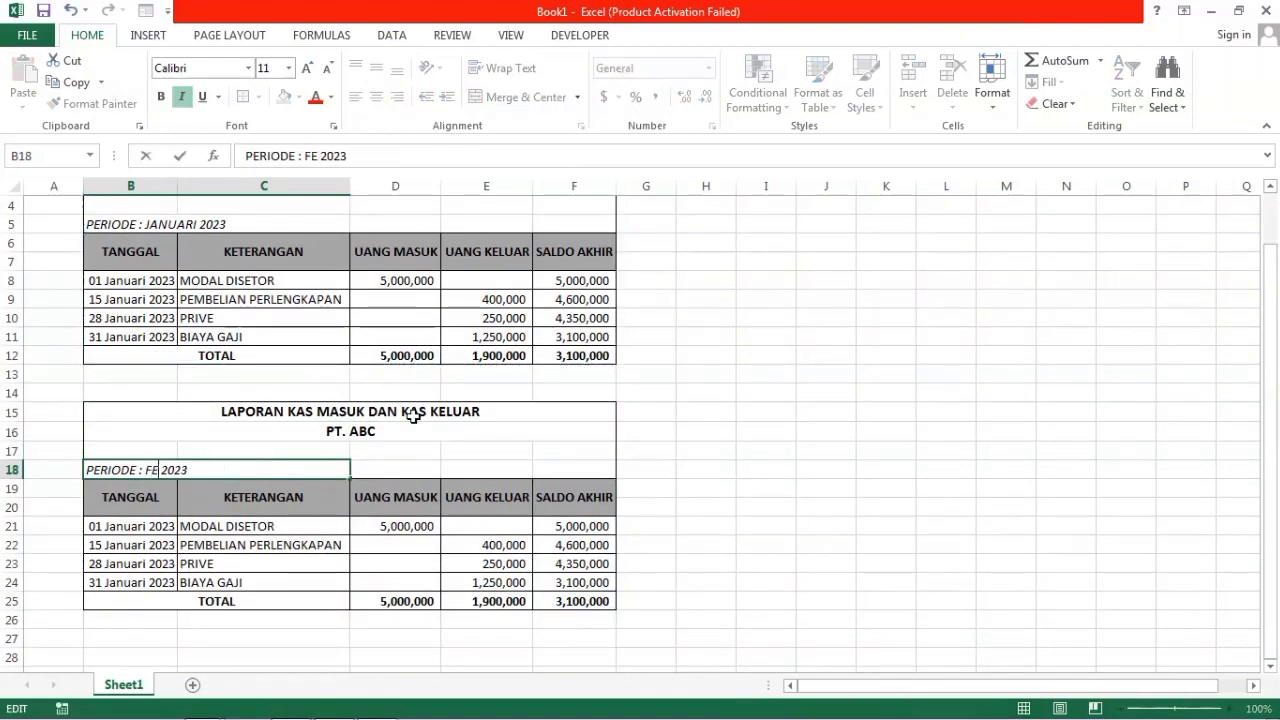
pyautogui.write('ARI')
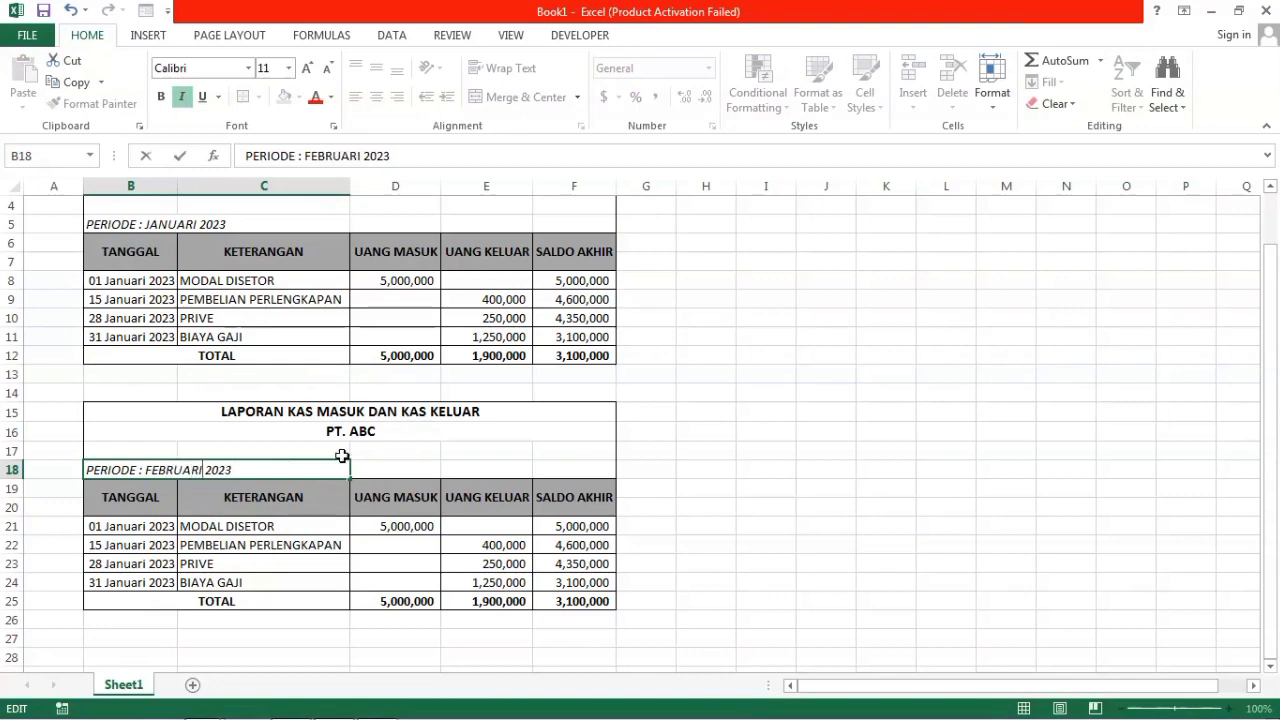
# Step: Set the first transaction date in B21 to 2 February and AutoFit column B
pyautogui.click(107, 530)
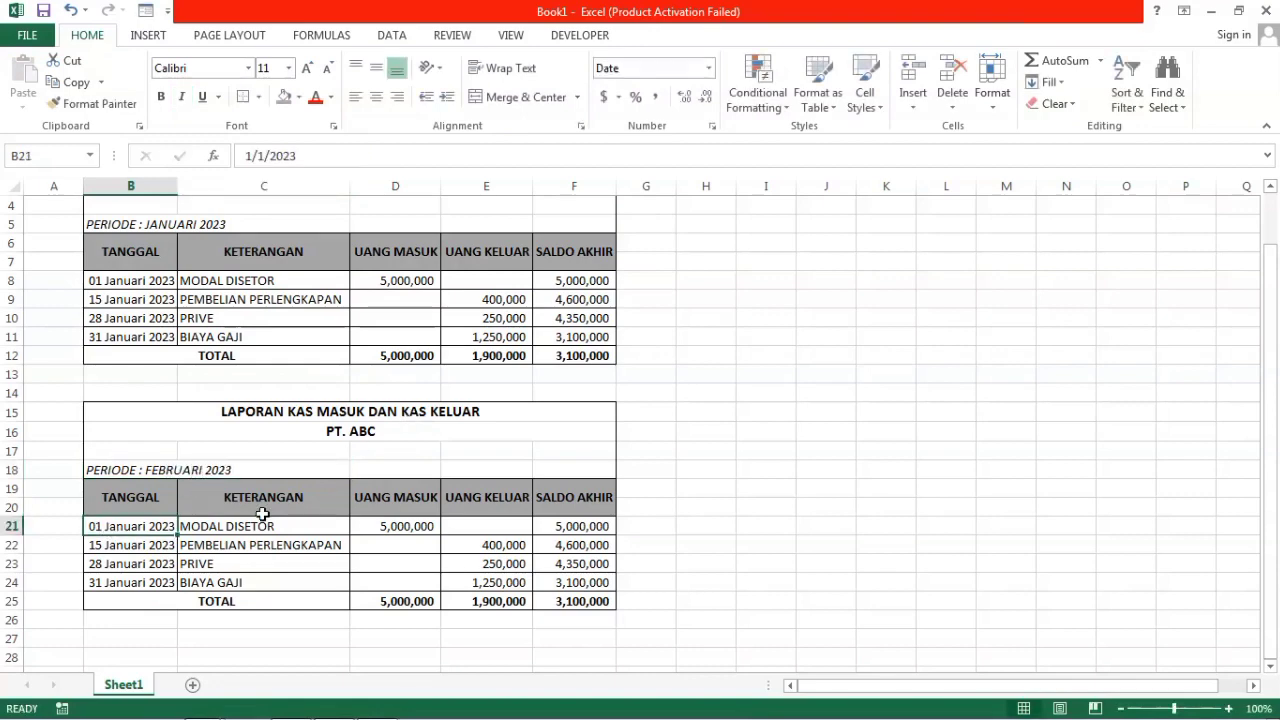
pyautogui.write('2 feb')
pyautogui.press('Return')
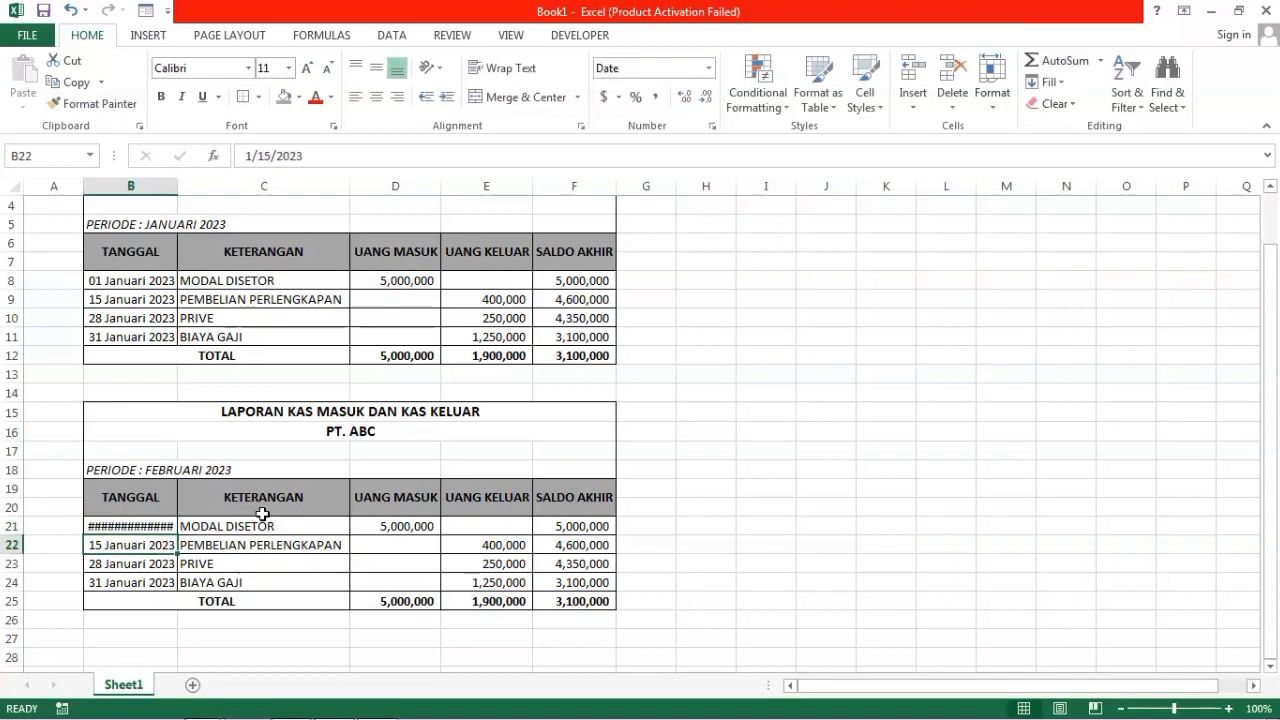
pyautogui.doubleClick(178, 186)
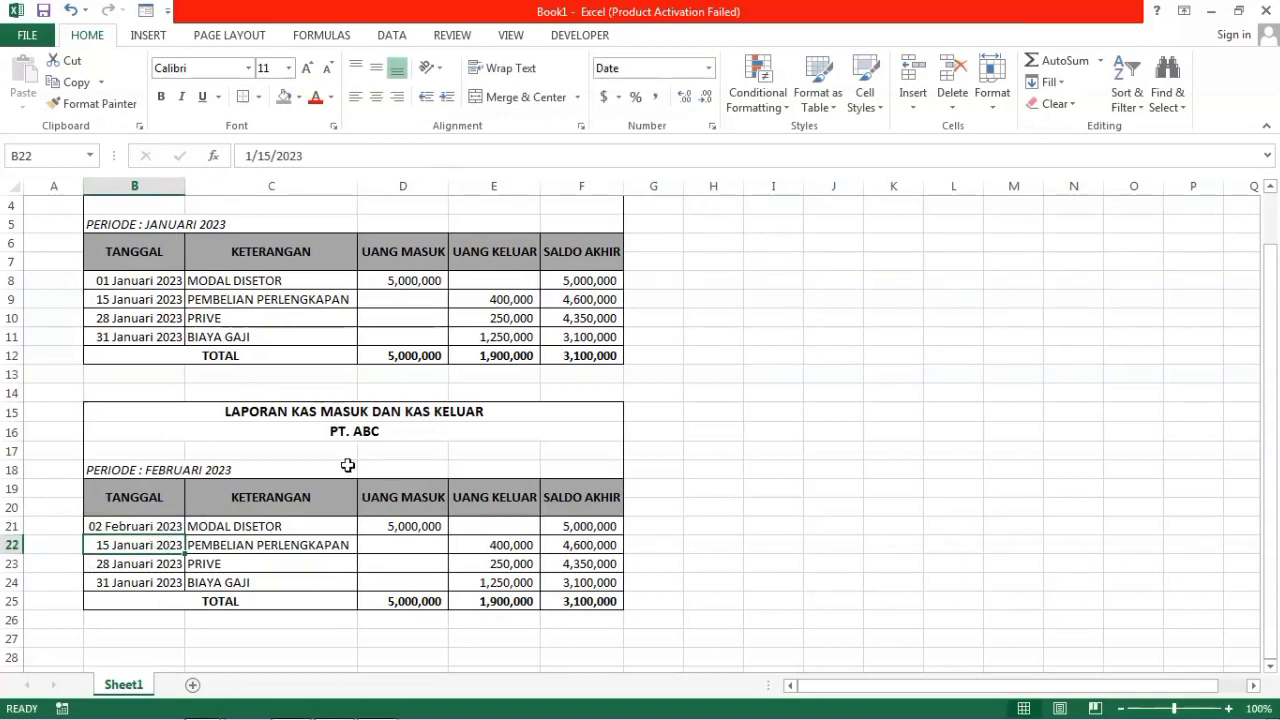
# Step: Set the remaining transaction dates in B22:B24 to 14, 20 and 27 February
pyautogui.write('14')
pyautogui.write('-feb')
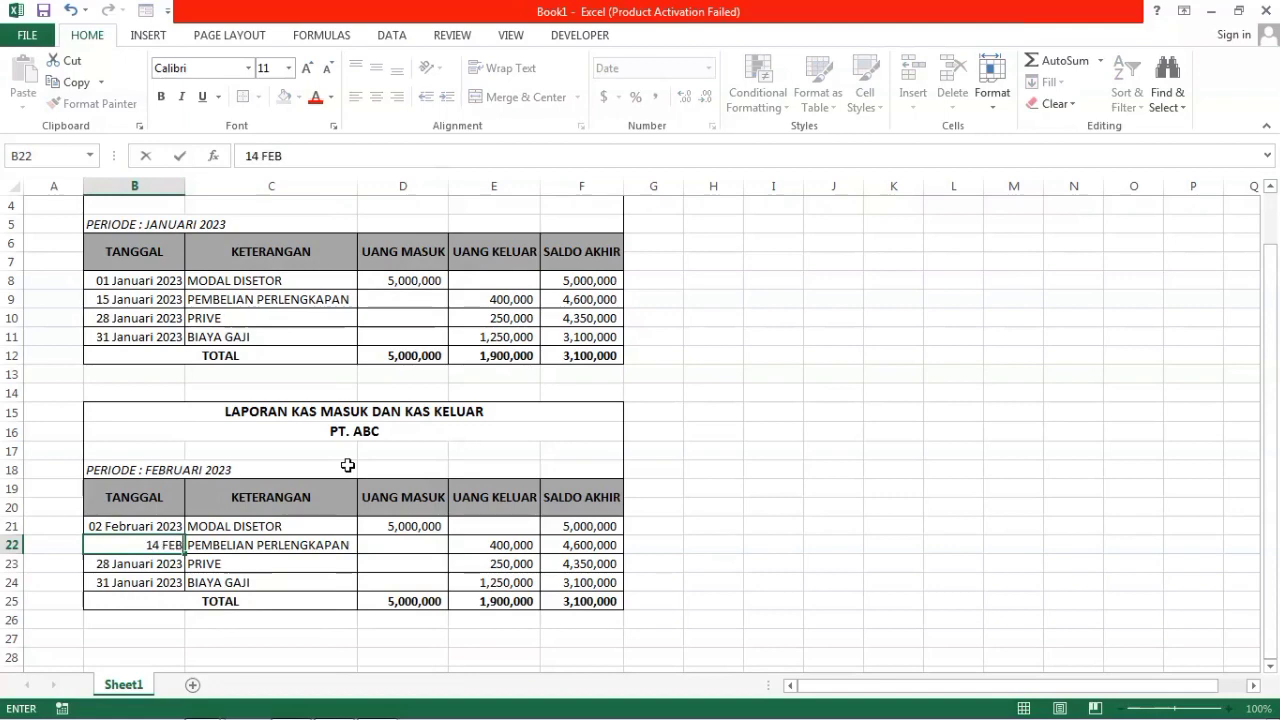
pyautogui.press('Return')
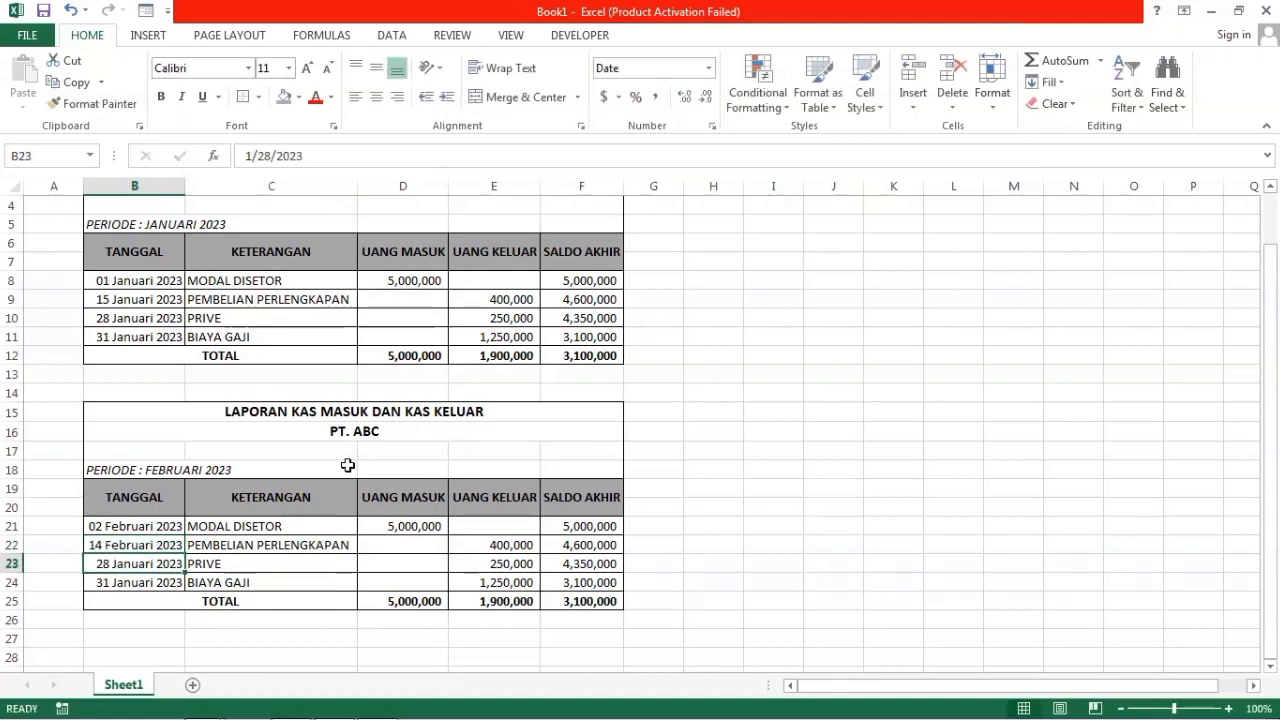
pyautogui.write('2')
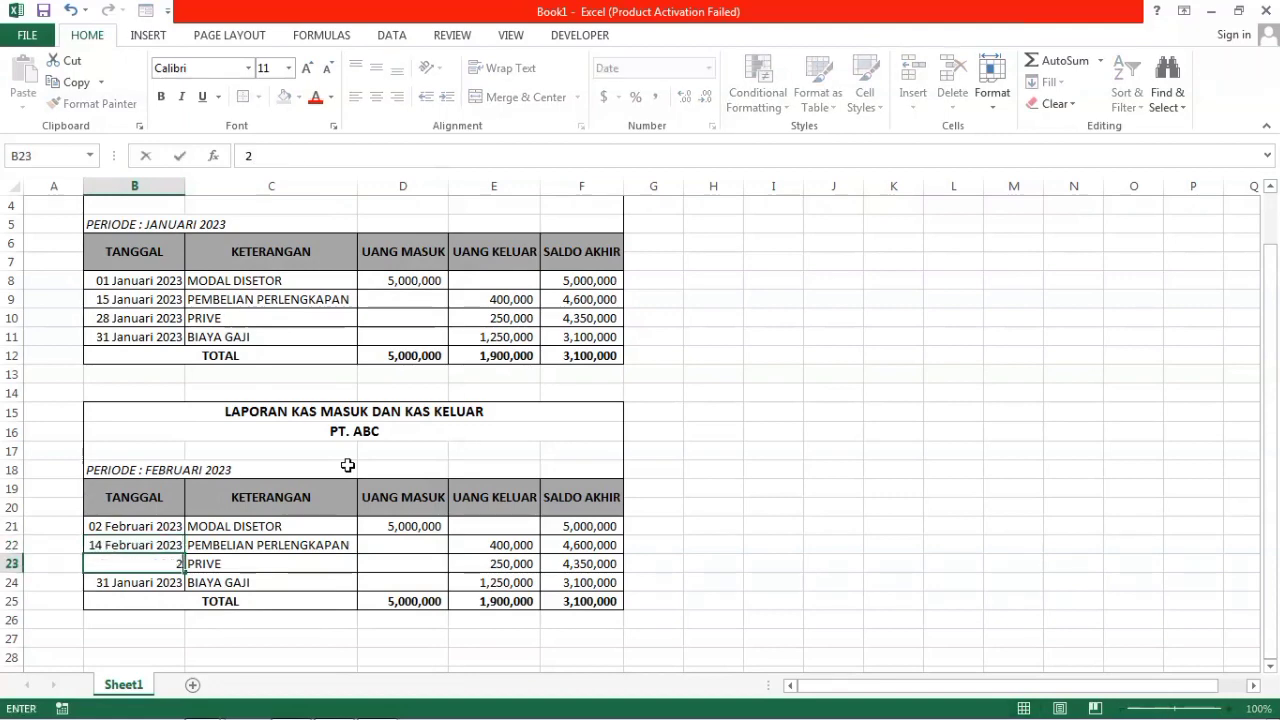
pyautogui.write('0-feb')
pyautogui.press('Return')
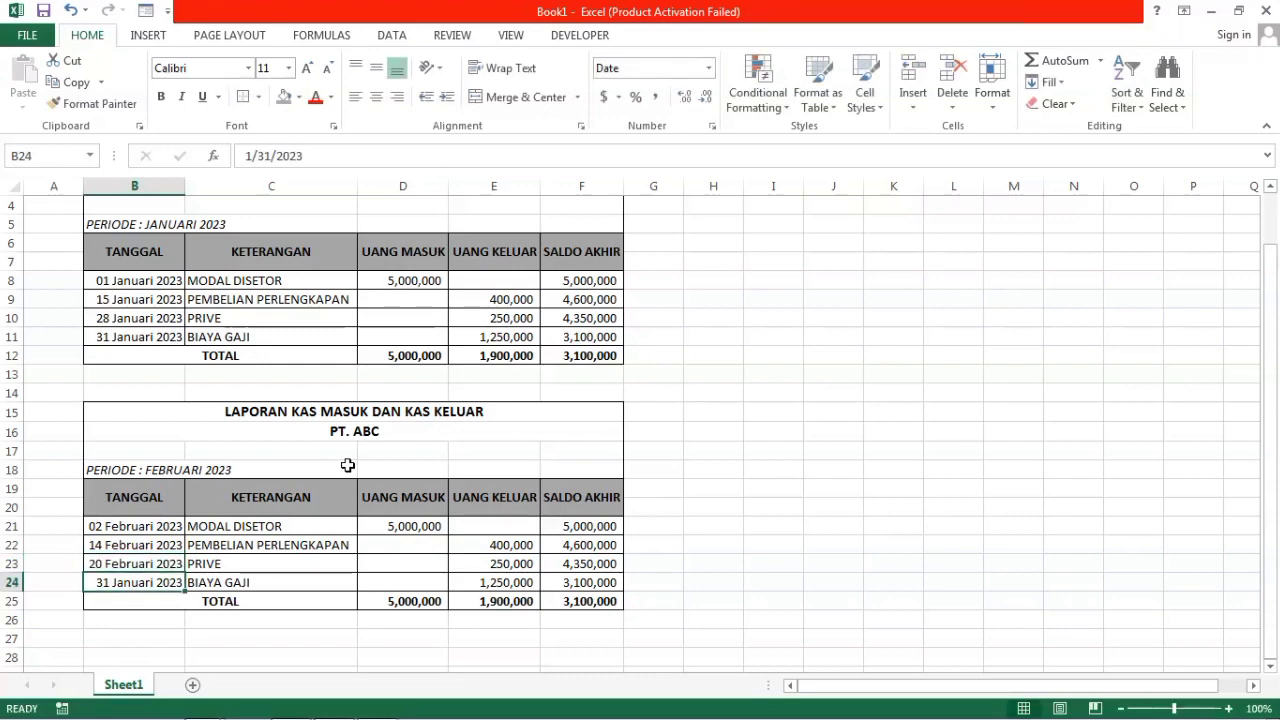
pyautogui.write('27-feb')
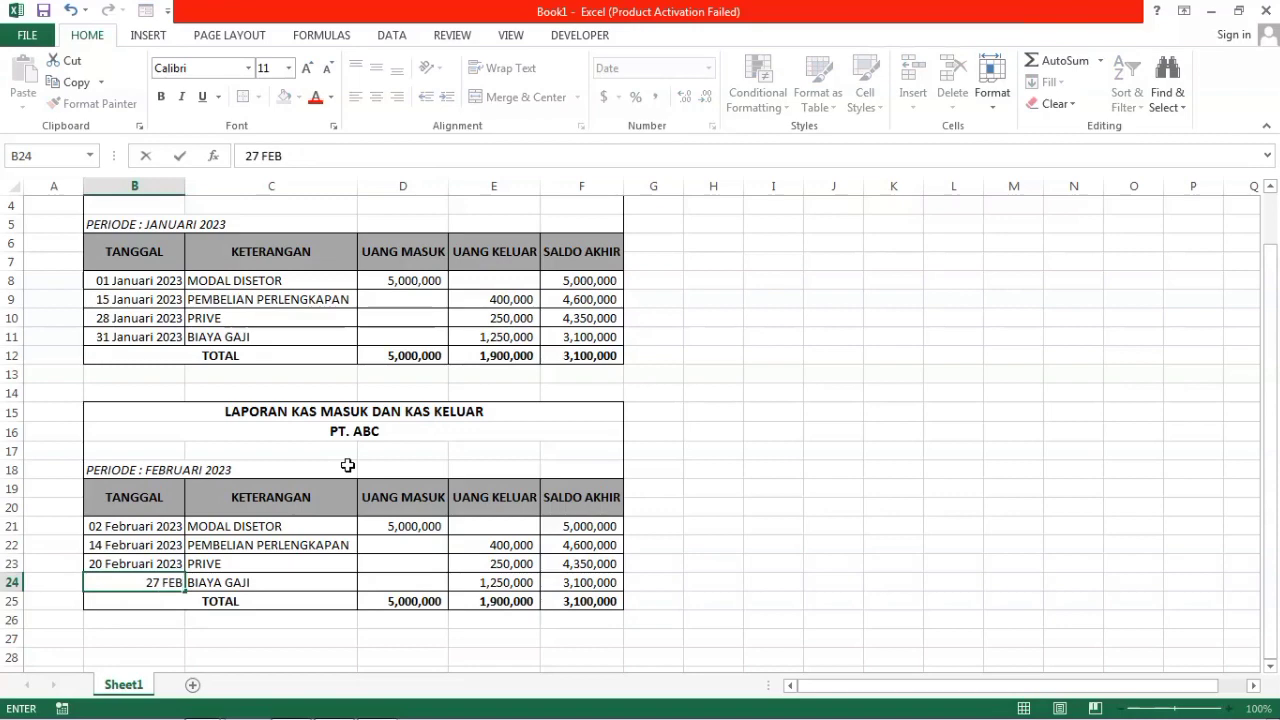
pyautogui.hotkey('ctrl', 'Return')
# Step: Replace the first description of the February report, in C21, with PENDAPATAN JASA
pyautogui.press('Right')
pyautogui.press('Up')
pyautogui.press('Up')
pyautogui.press('Up')
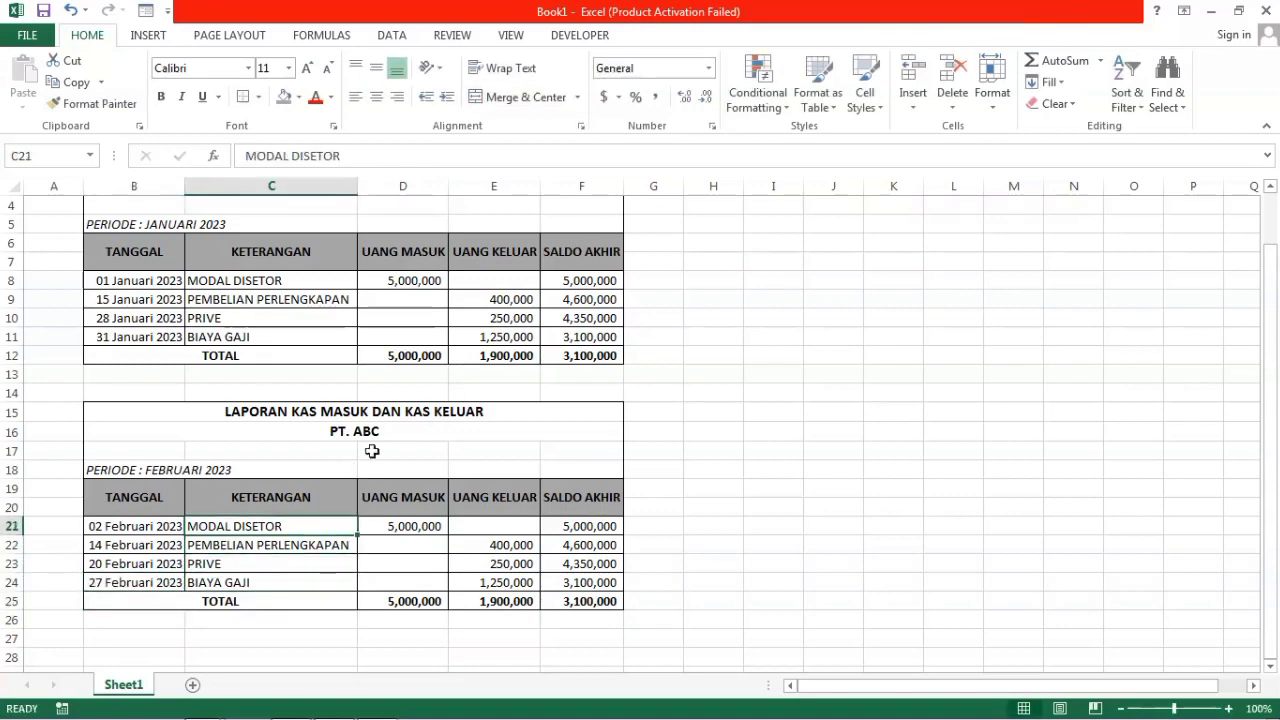
pyautogui.scroll(-1, 708, 415)
pyautogui.scroll(1, 708, 415)
pyautogui.write('PENDAP')
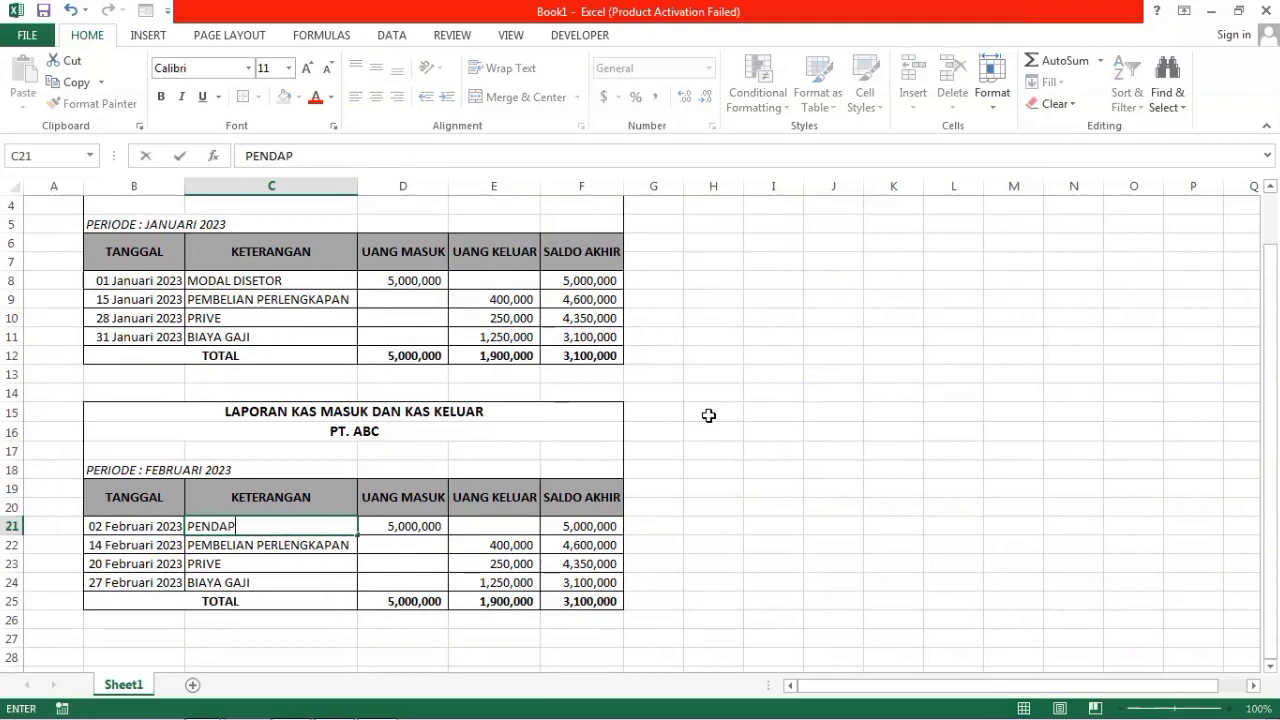
pyautogui.write('ATAN JASA')
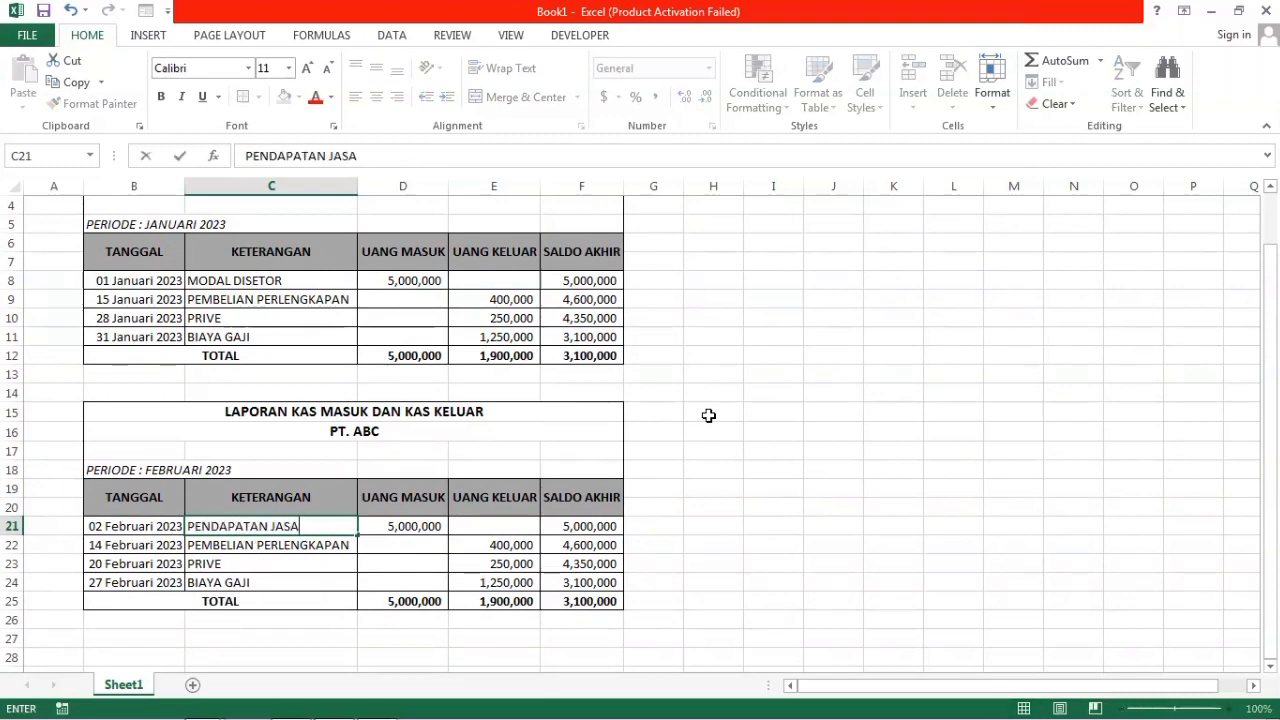
pyautogui.press('Return')
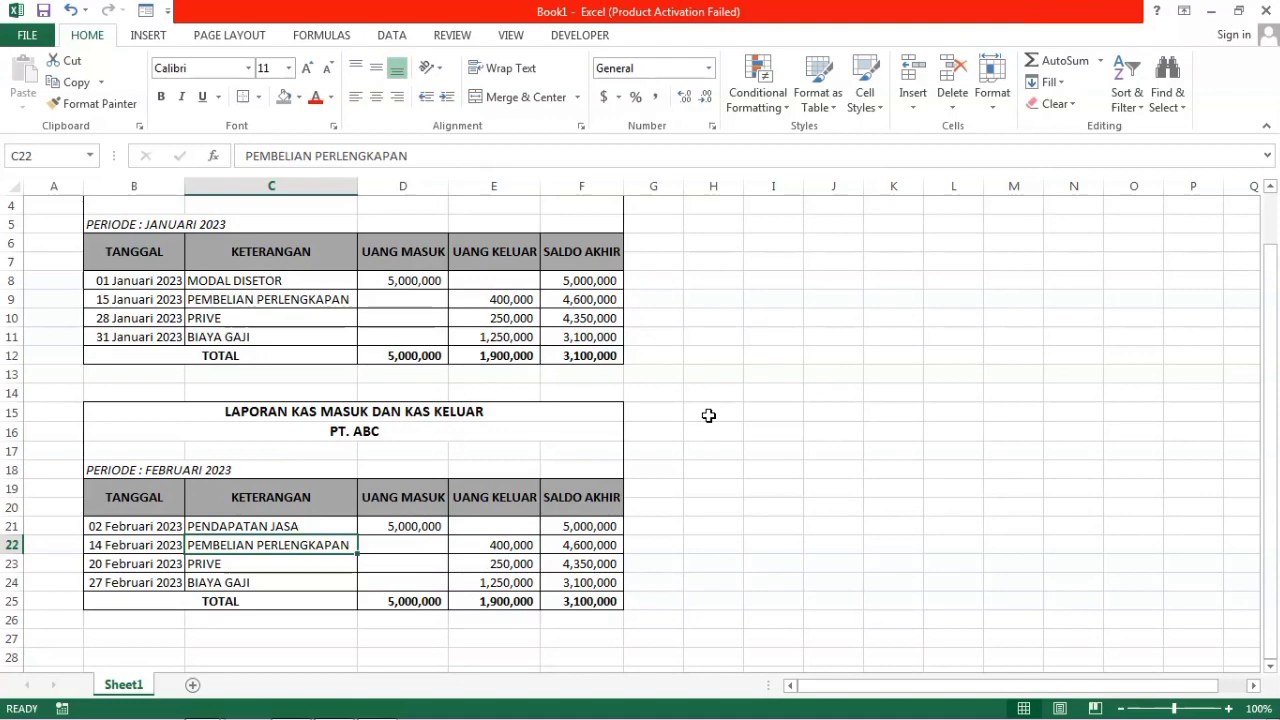
# Step: Replace the PRIVE description in C23 of the February report with PEMBELIAN PERALATAN
pyautogui.click(237, 561)
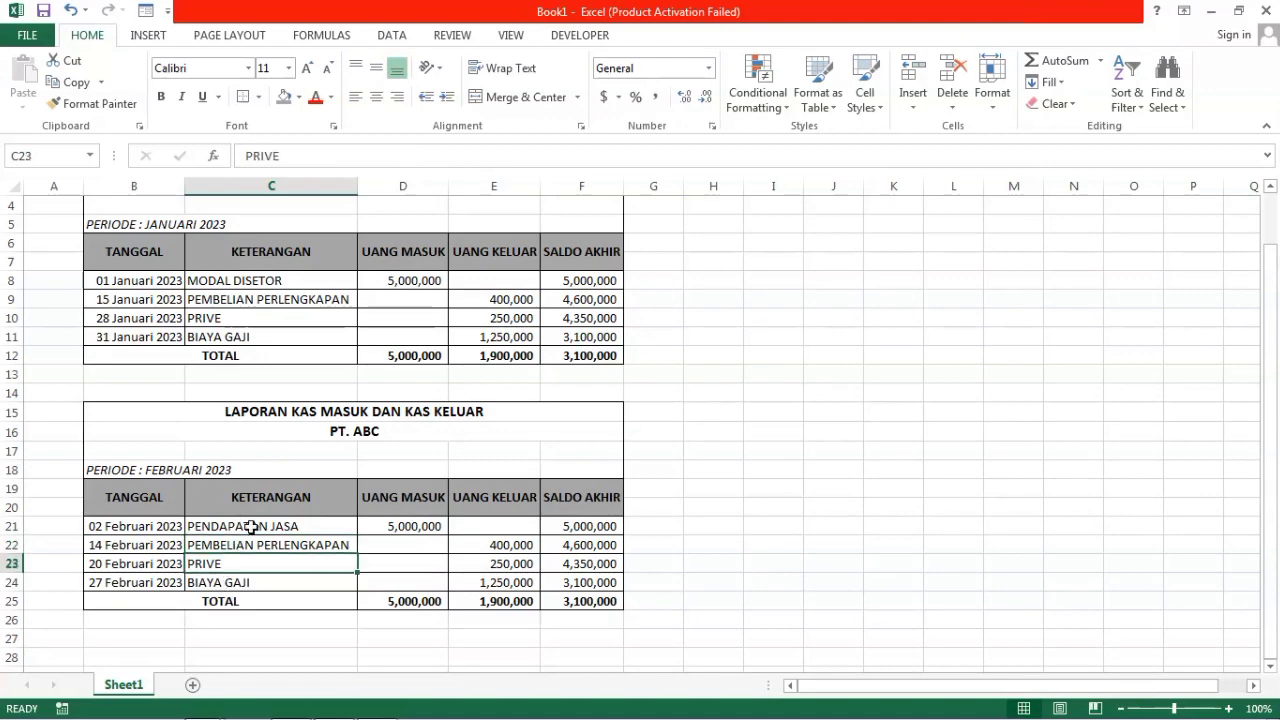
pyautogui.click(267, 543)
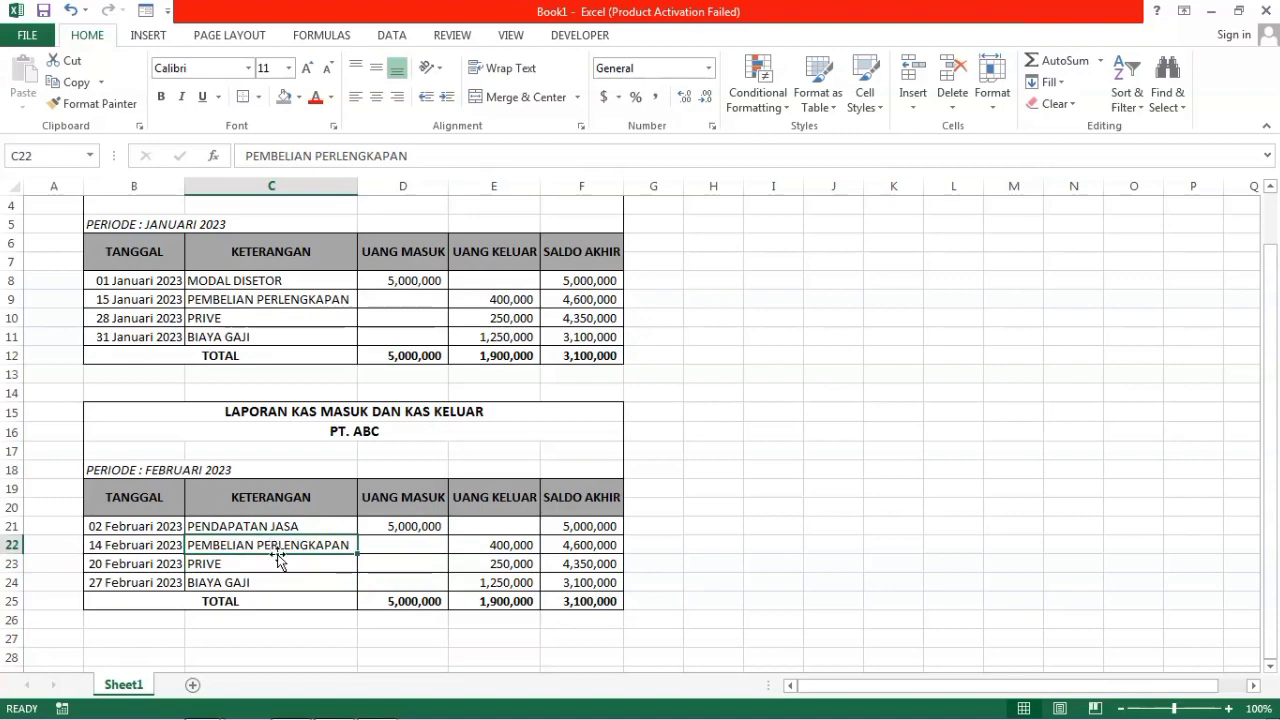
pyautogui.click(283, 568)
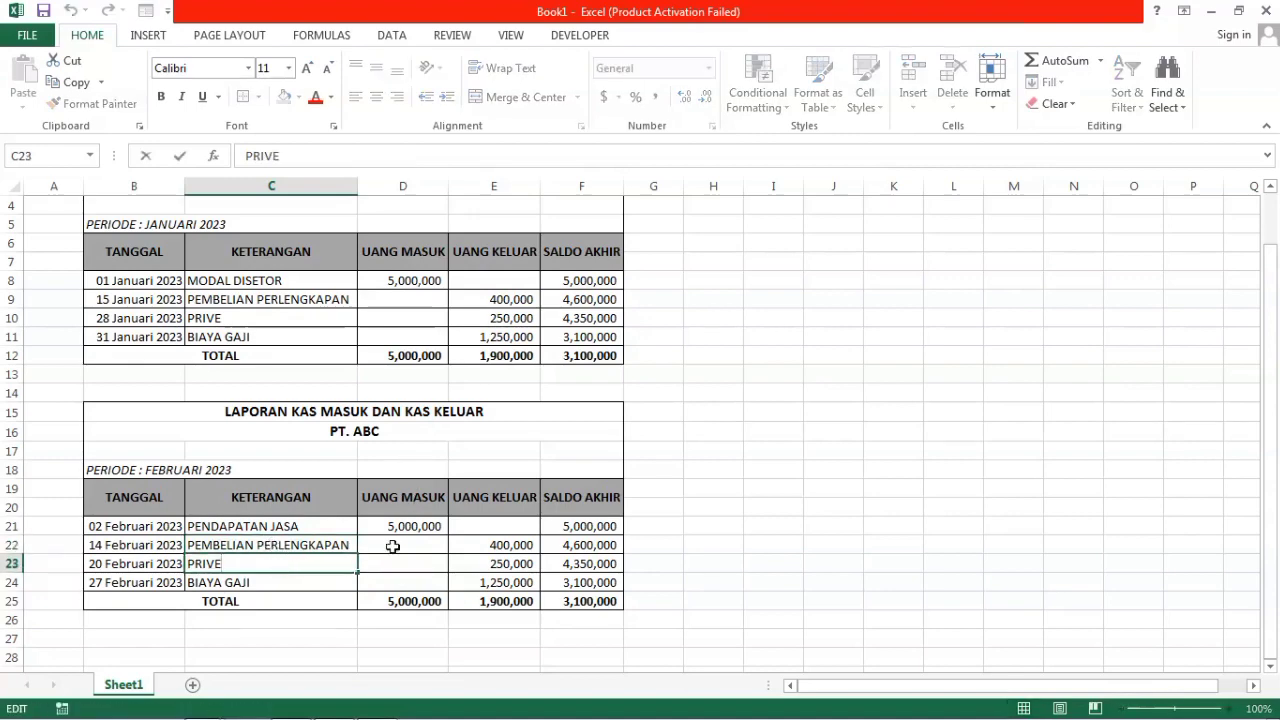
pyautogui.click(325, 539)
pyautogui.press('Down')
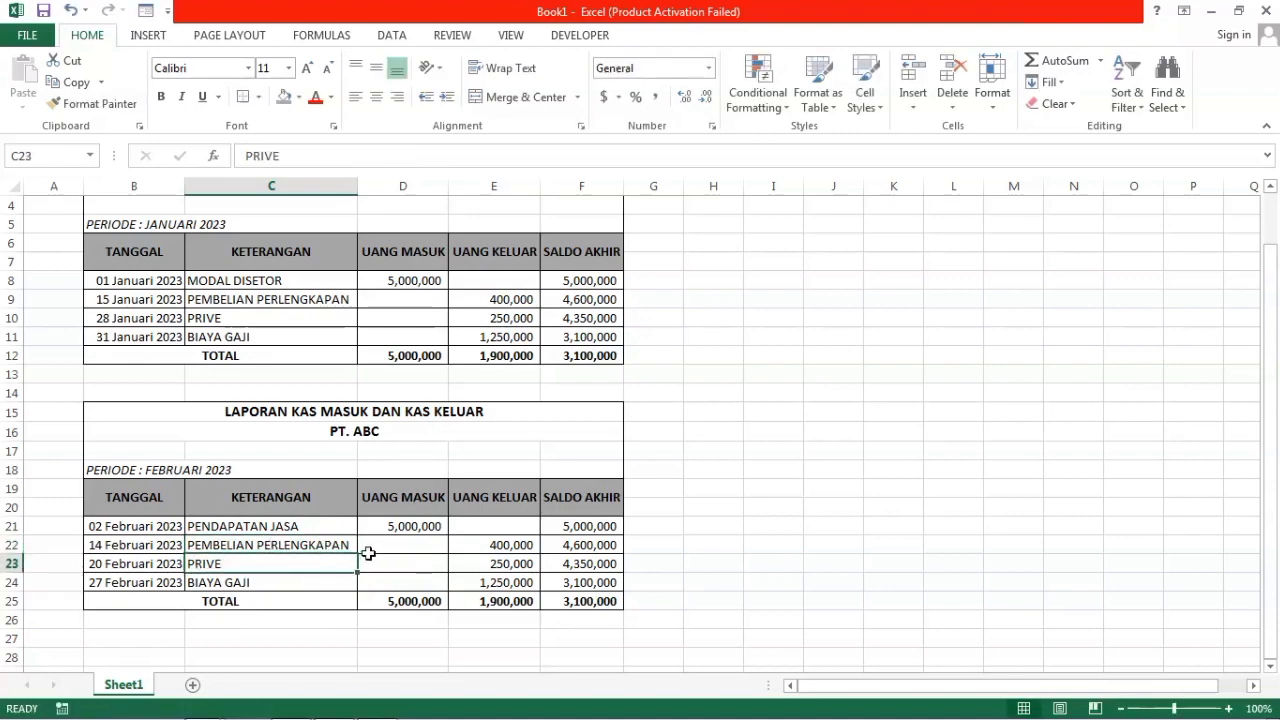
pyautogui.write('PEM')
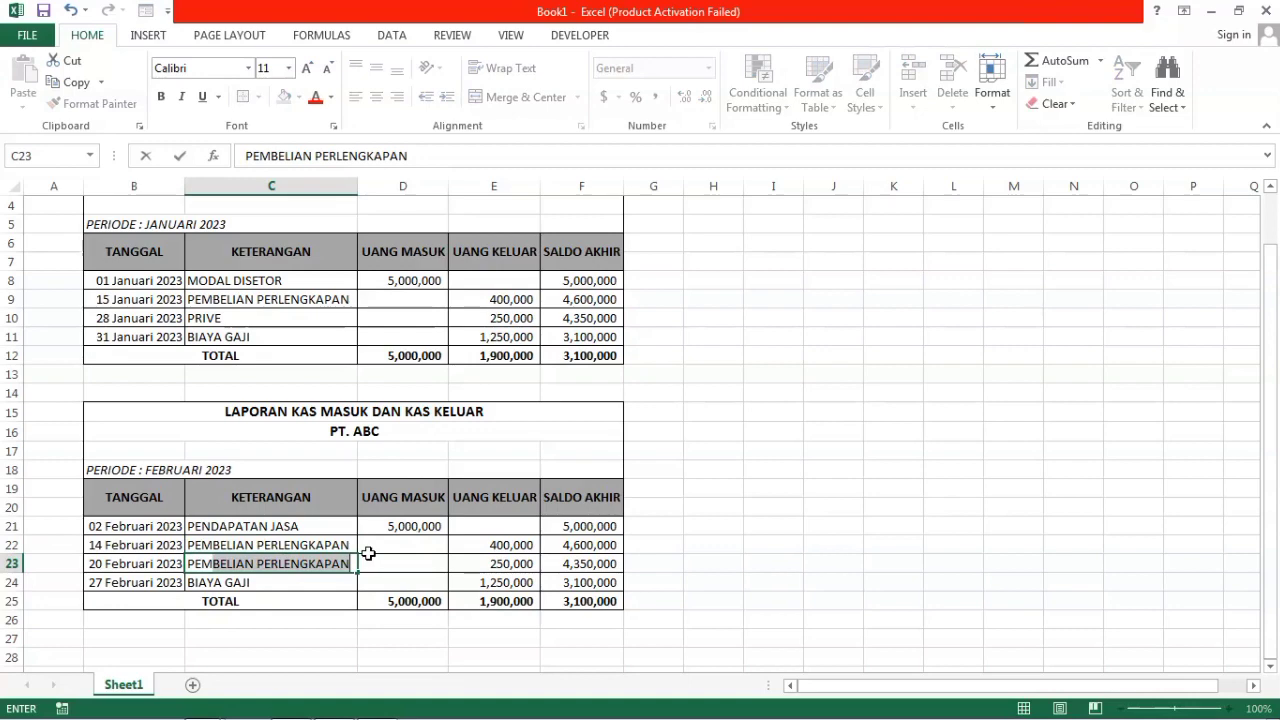
pyautogui.write('BE;O')
pyautogui.write('L')
pyautogui.write('IAN PERA')
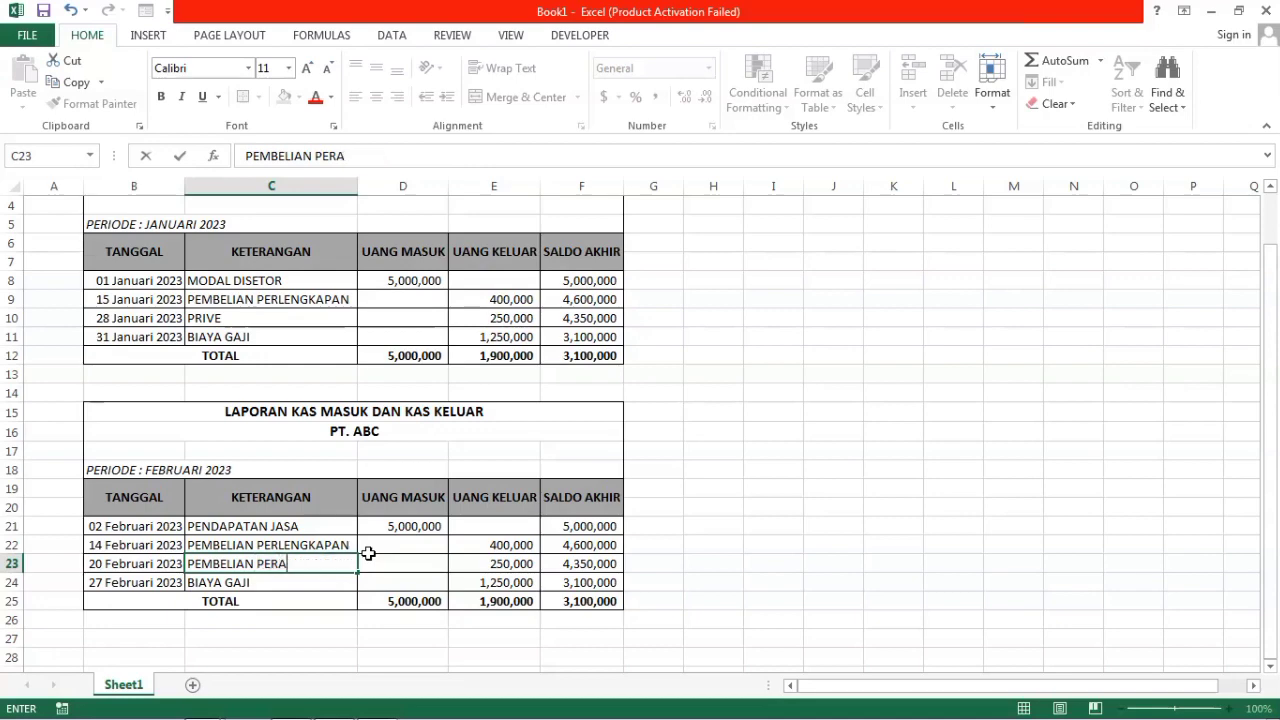
pyautogui.write('LATAN')
pyautogui.press('Return')
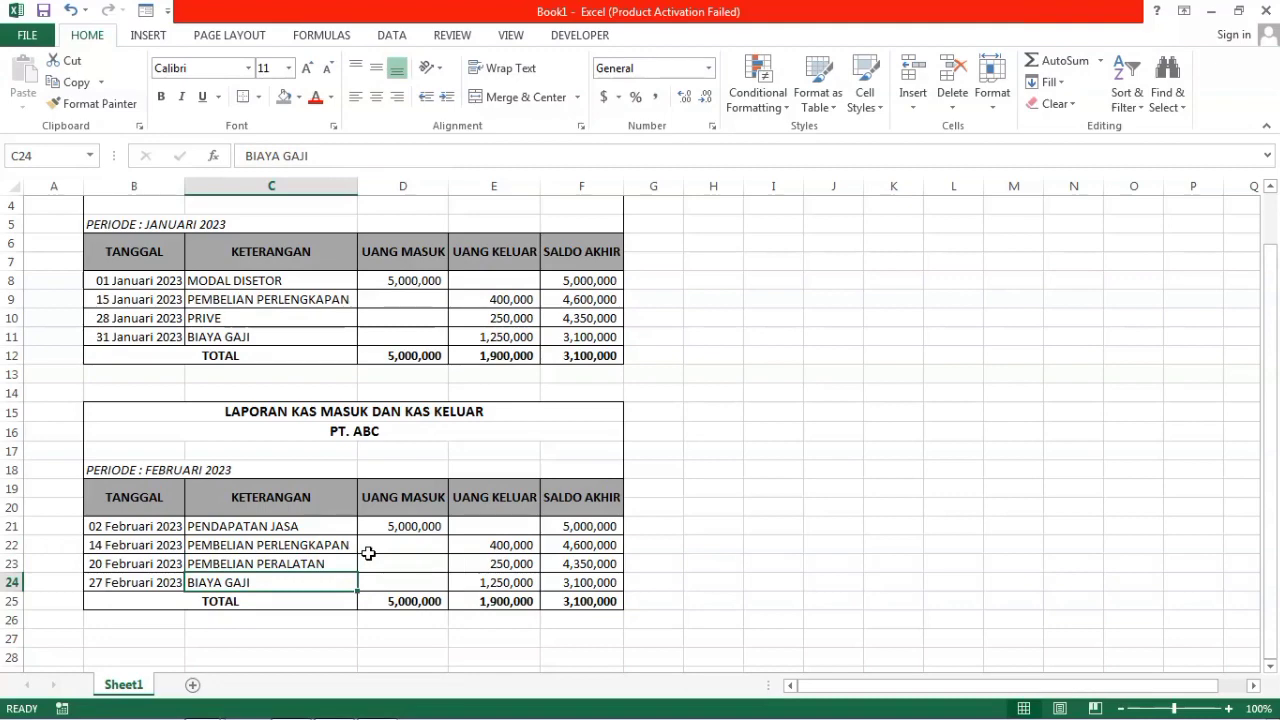
pyautogui.click(342, 526)
pyautogui.click(342, 562)
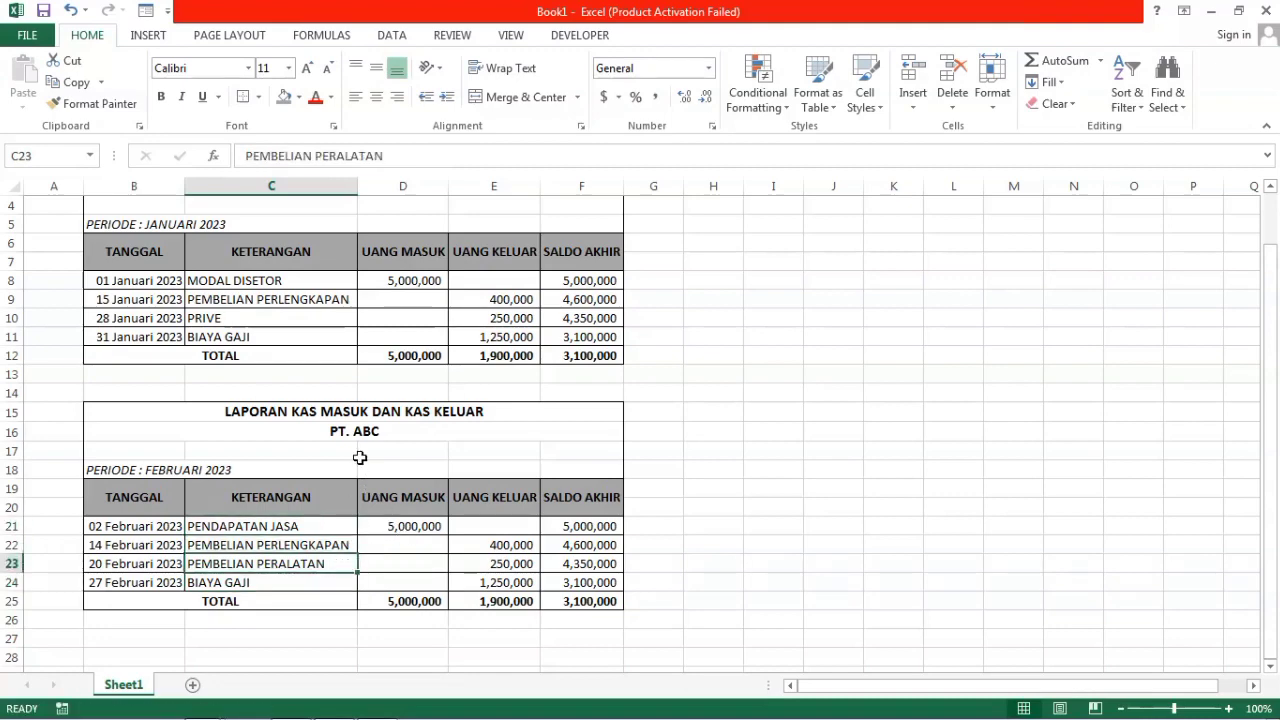
# Step: Examine the descriptions and the cash-in and cash-out amounts in the February report's transaction rows
pyautogui.click(315, 547)
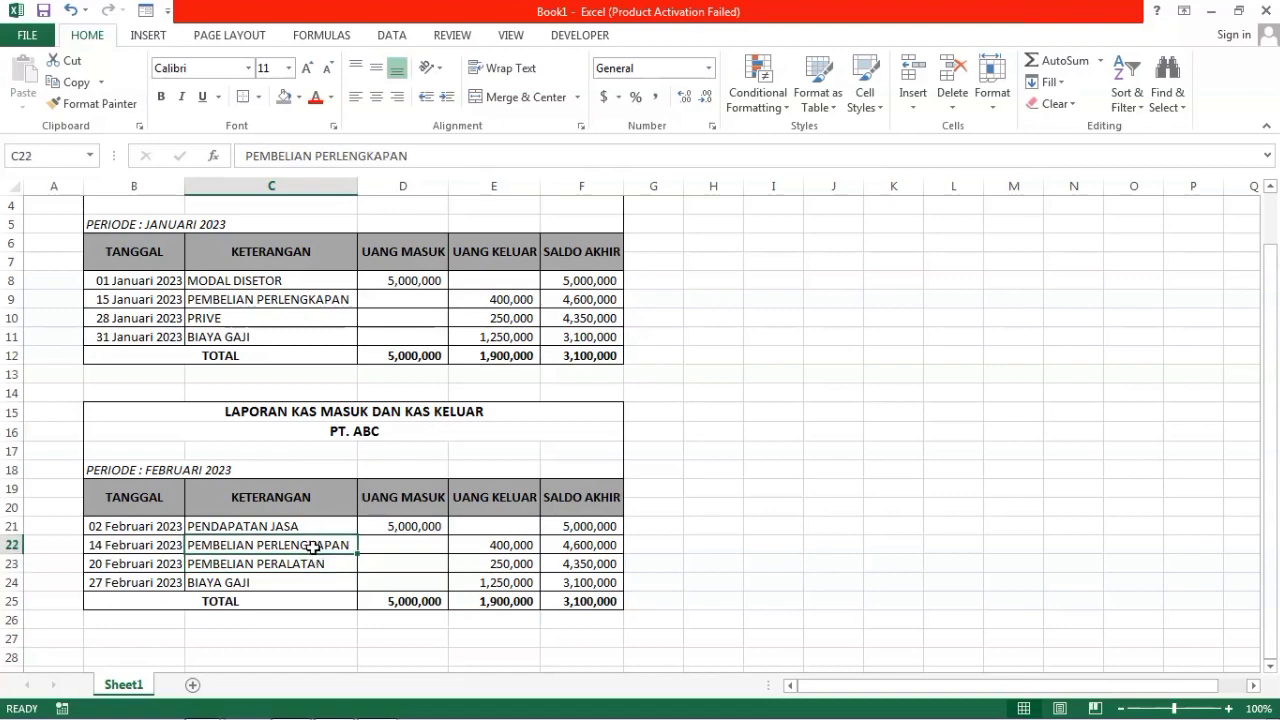
pyautogui.click(316, 528)
pyautogui.click(445, 529)
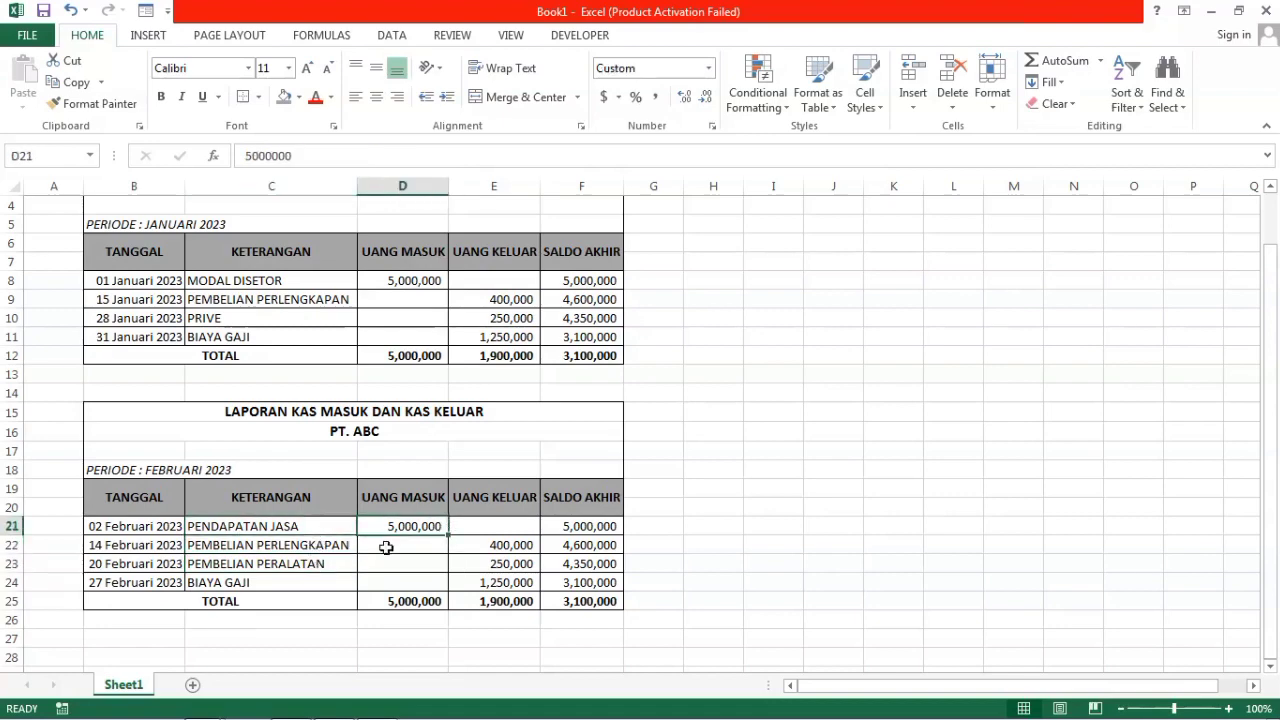
pyautogui.click(299, 563)
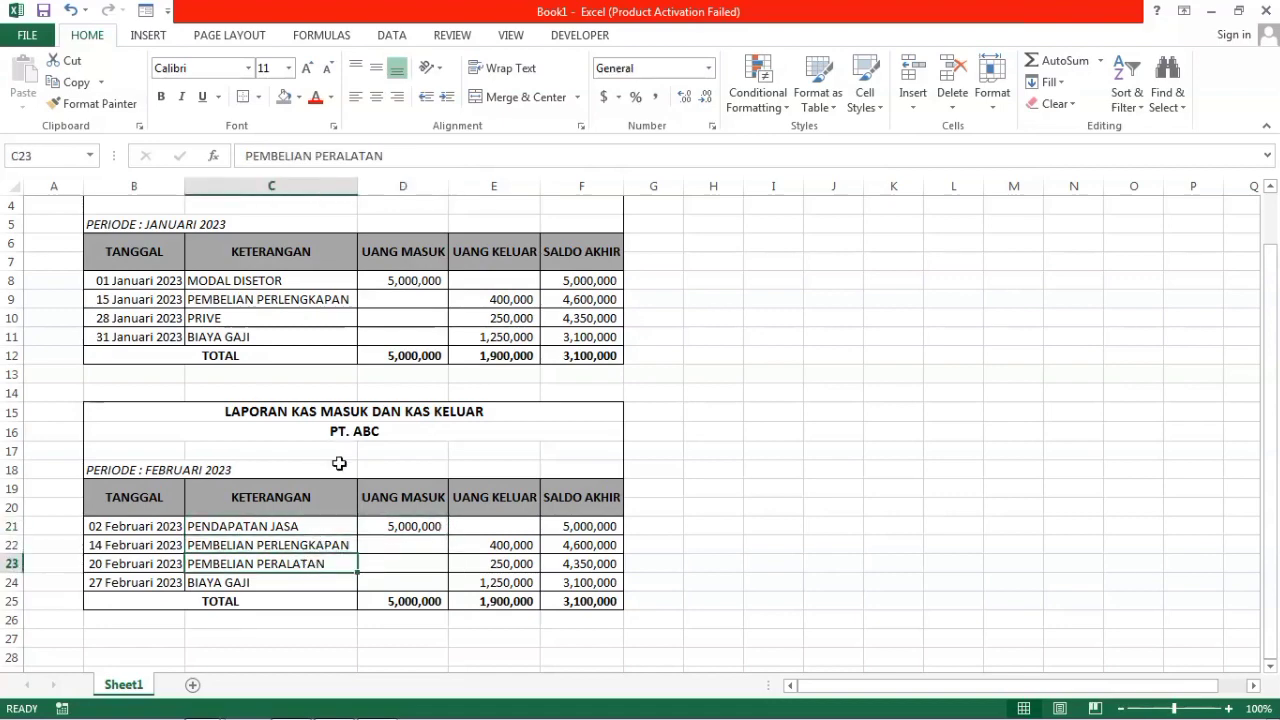
pyautogui.click(363, 545)
pyautogui.click(526, 543)
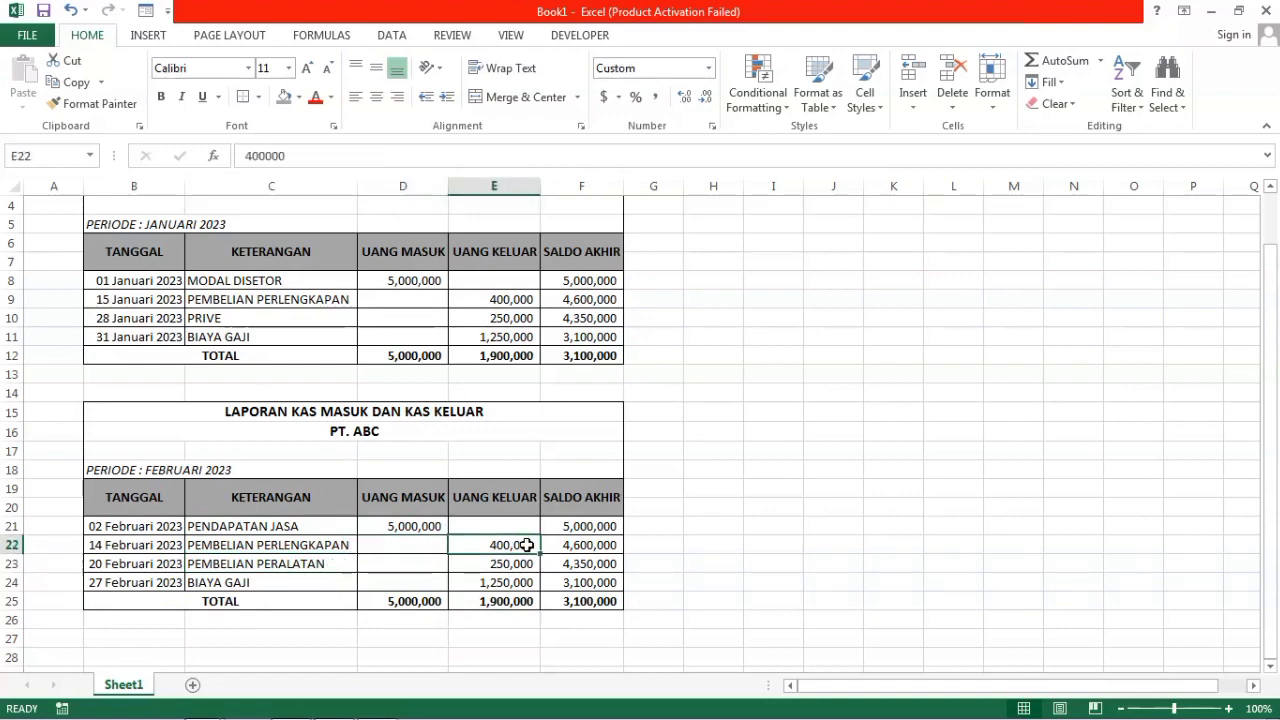
pyautogui.click(378, 521)
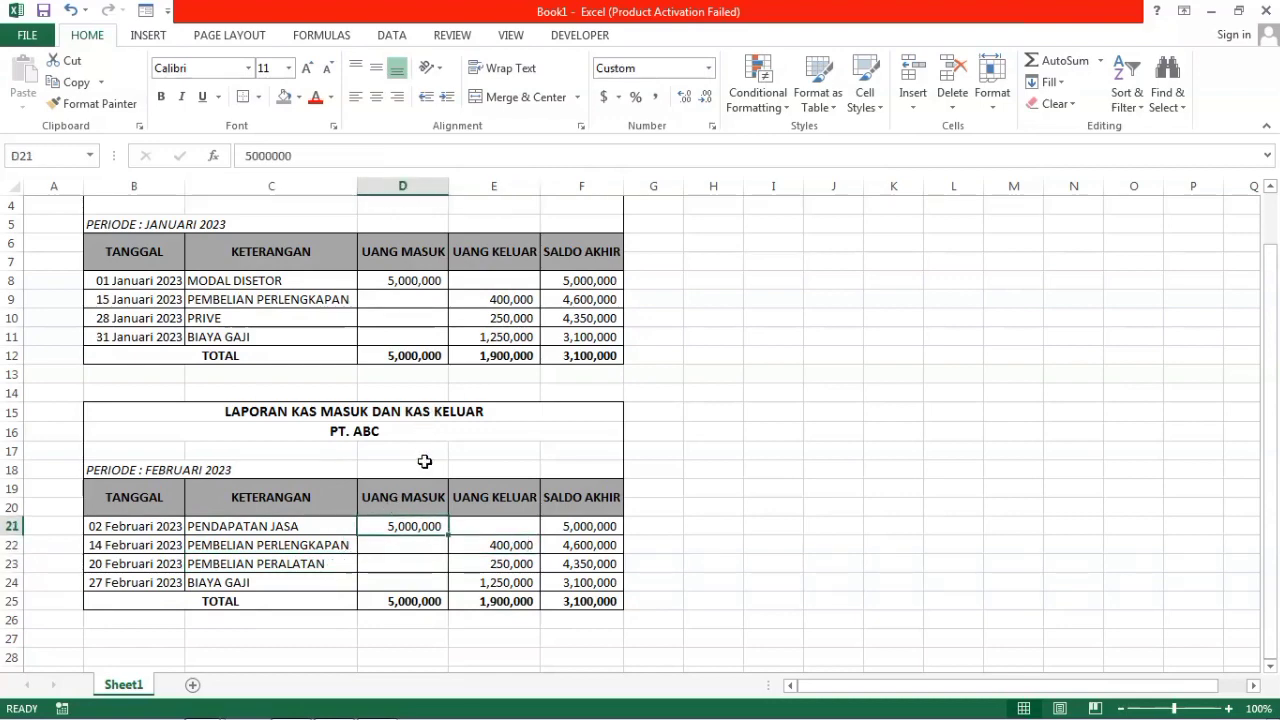
pyautogui.click(422, 562)
pyautogui.click(423, 540)
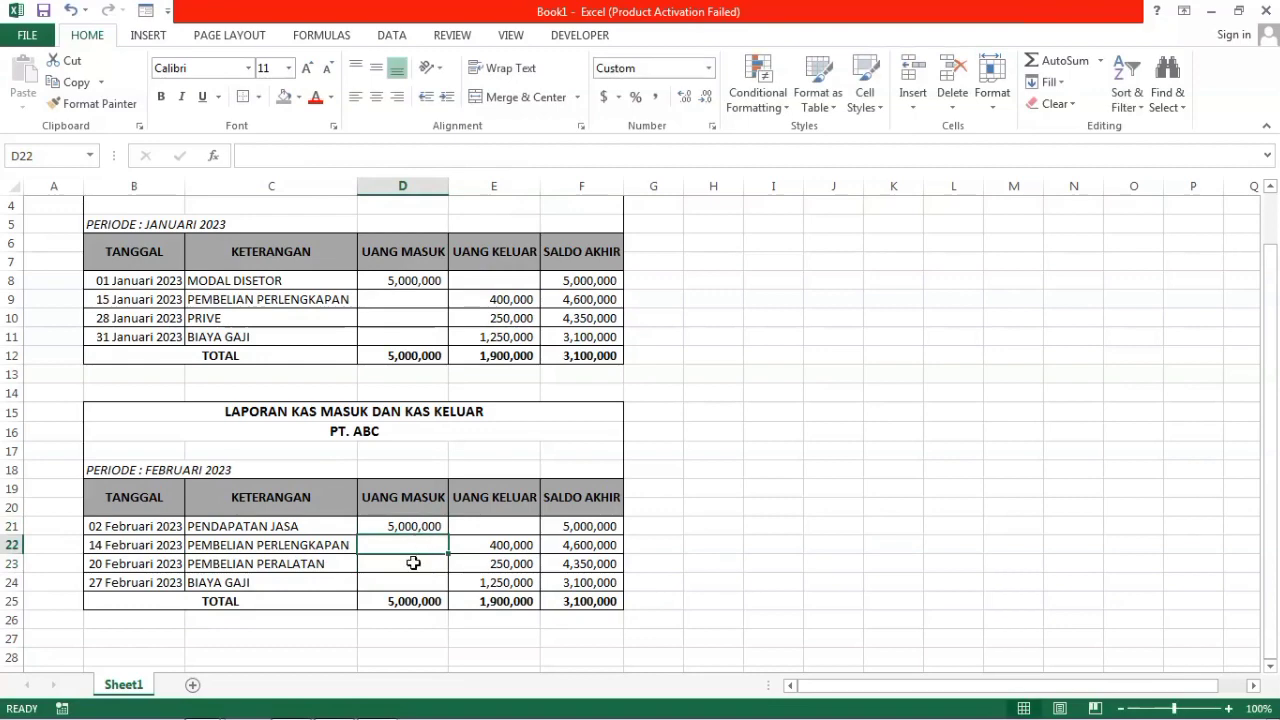
pyautogui.click(414, 563)
pyautogui.click(457, 598)
# Step: Set the cash-in amount of the PENDAPATAN JASA row, in D21, to 1,000,000
pyautogui.click(415, 525)
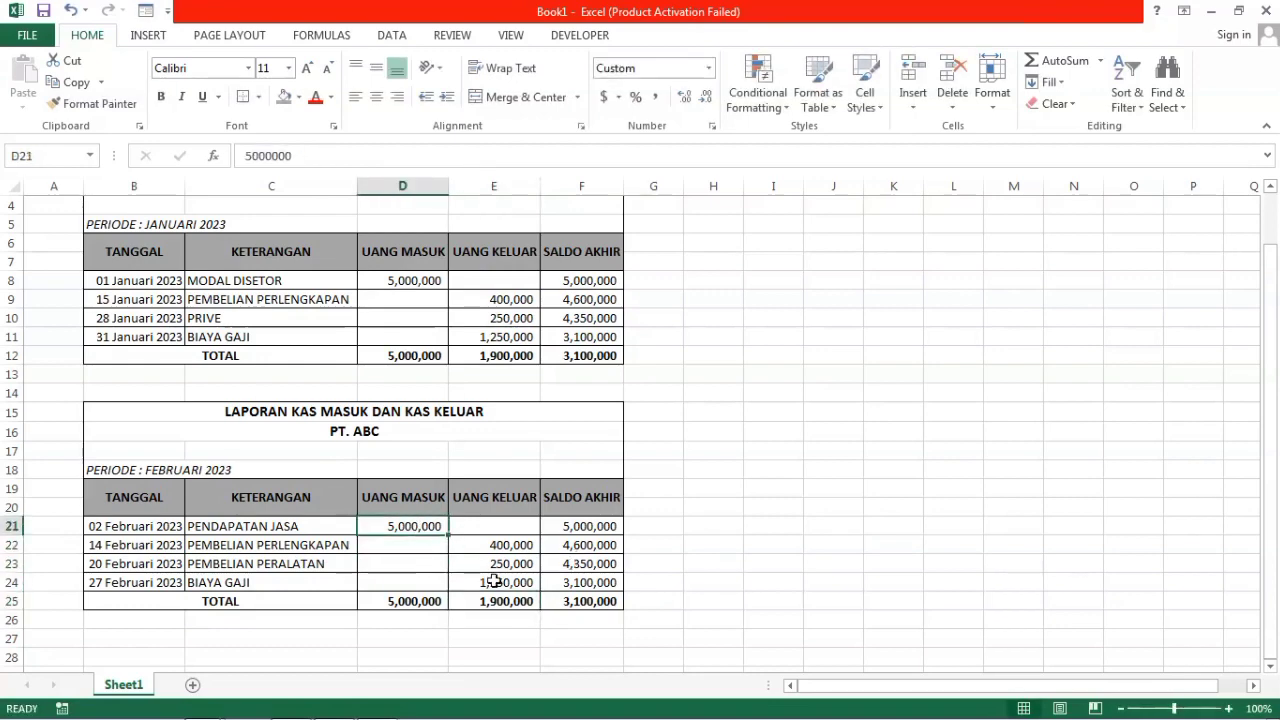
pyautogui.write('1,0')
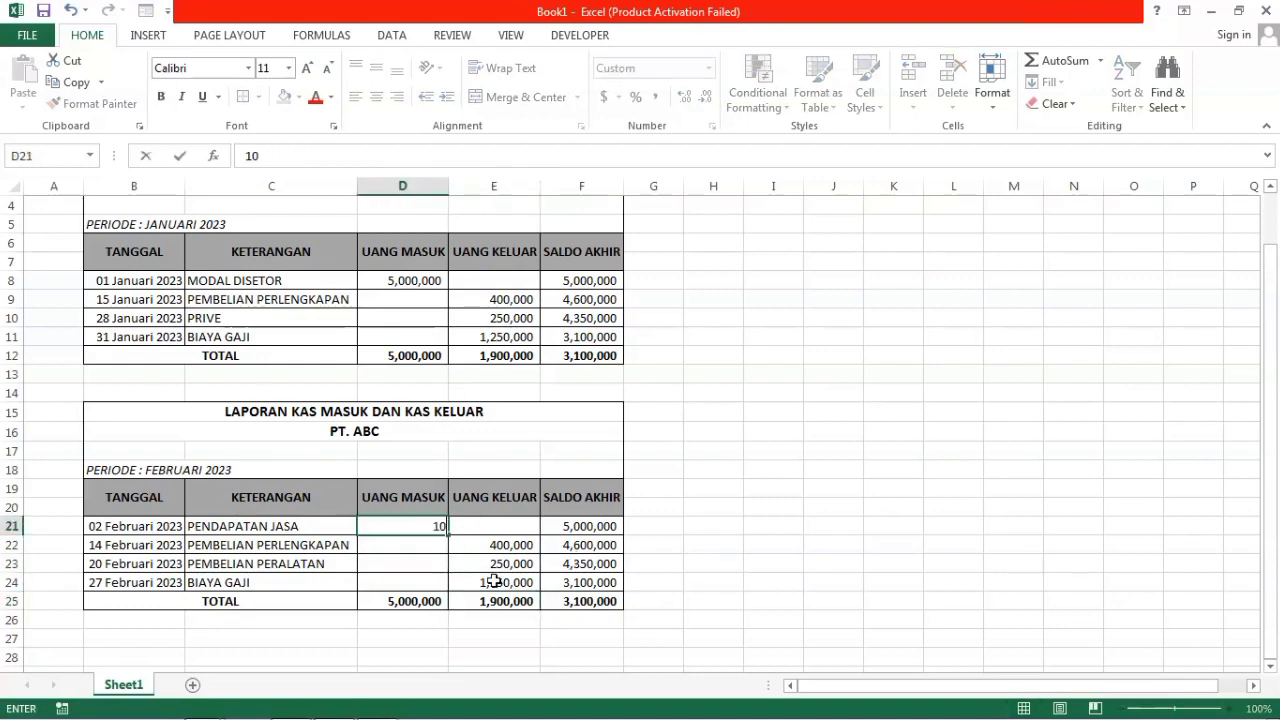
pyautogui.write('00,000')
pyautogui.press('Tab')
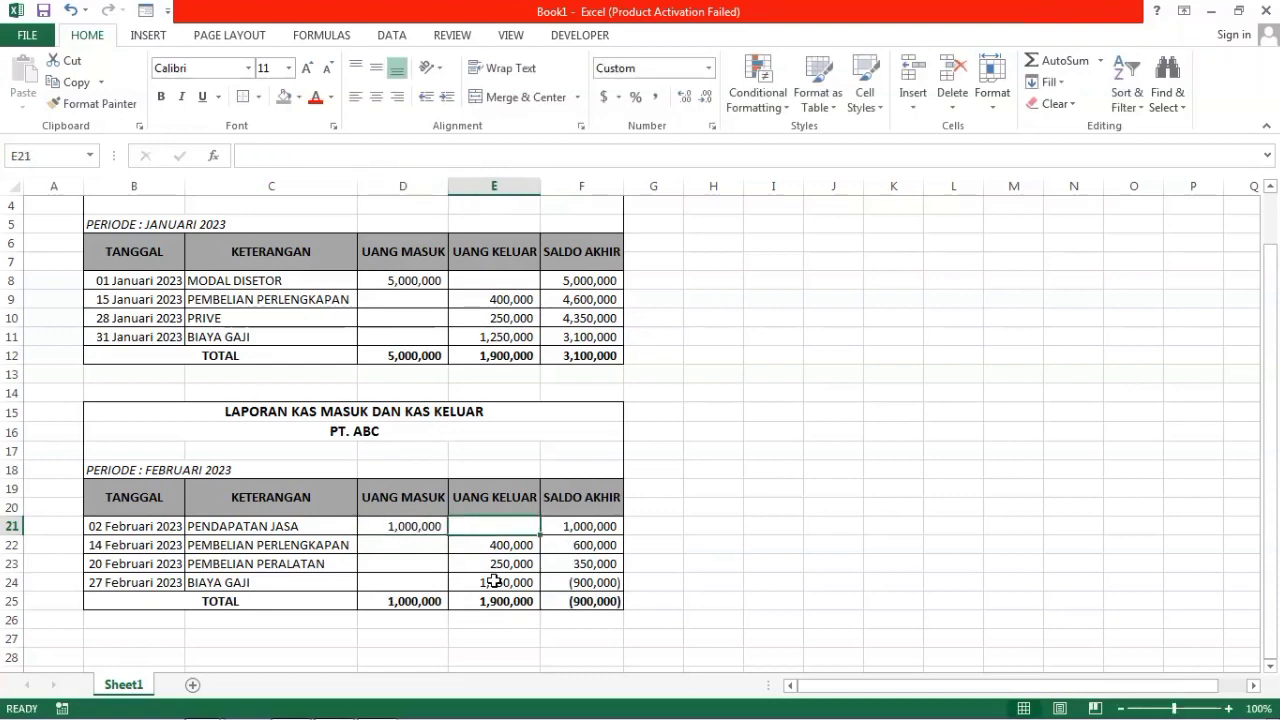
# Step: Examine the February report's entries row by row, from the income in row 21 to the expenses in E22:E24
pyautogui.press('Down')
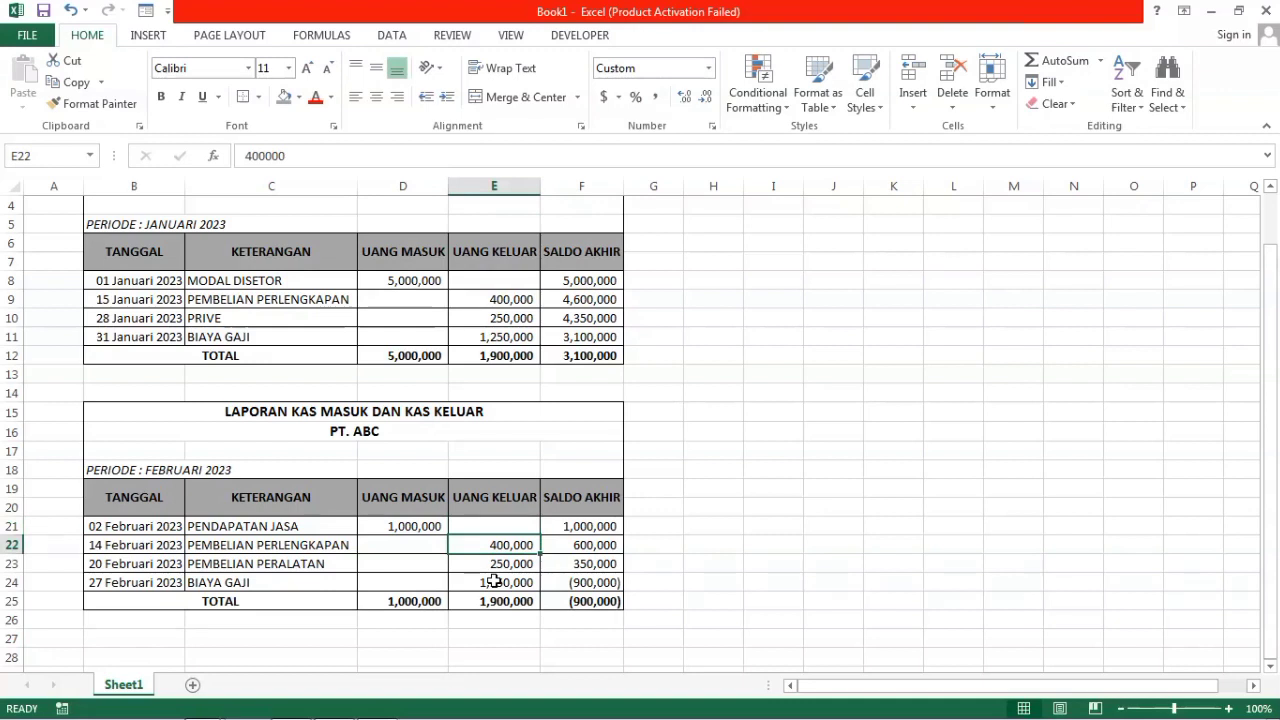
pyautogui.press('Down')
pyautogui.press('Down')
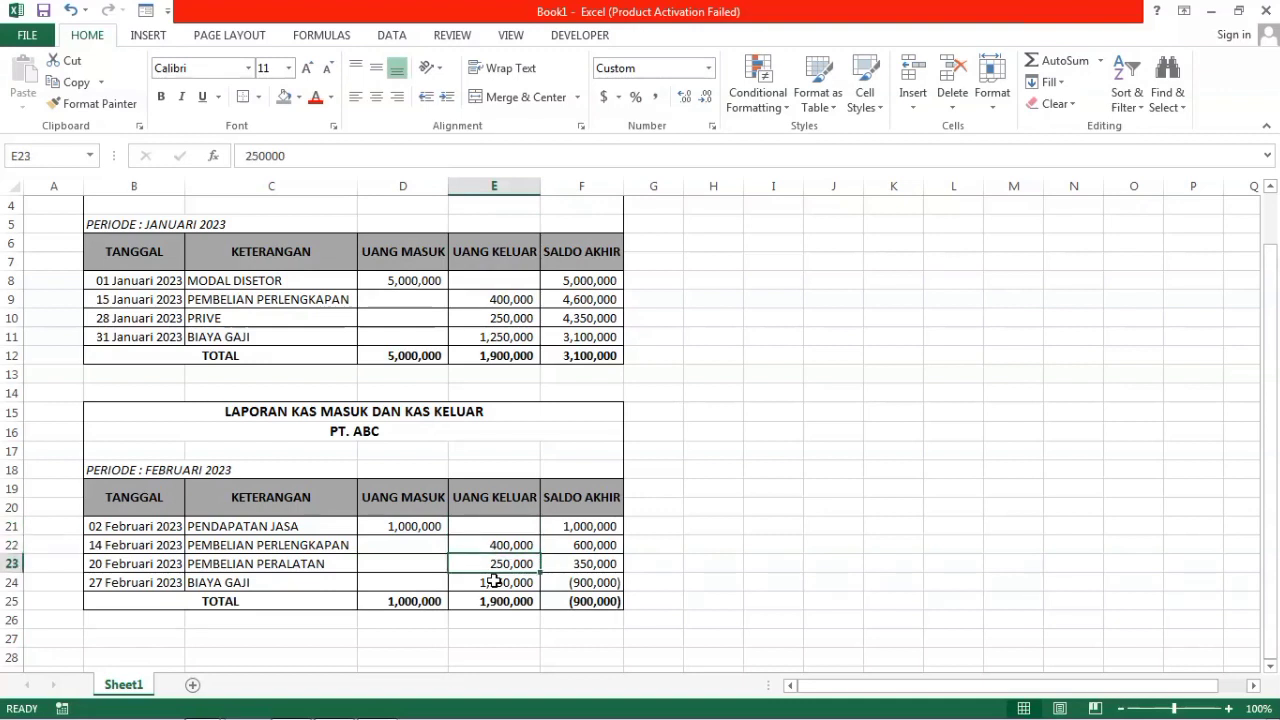
pyautogui.press('Up')
pyautogui.press('Up')
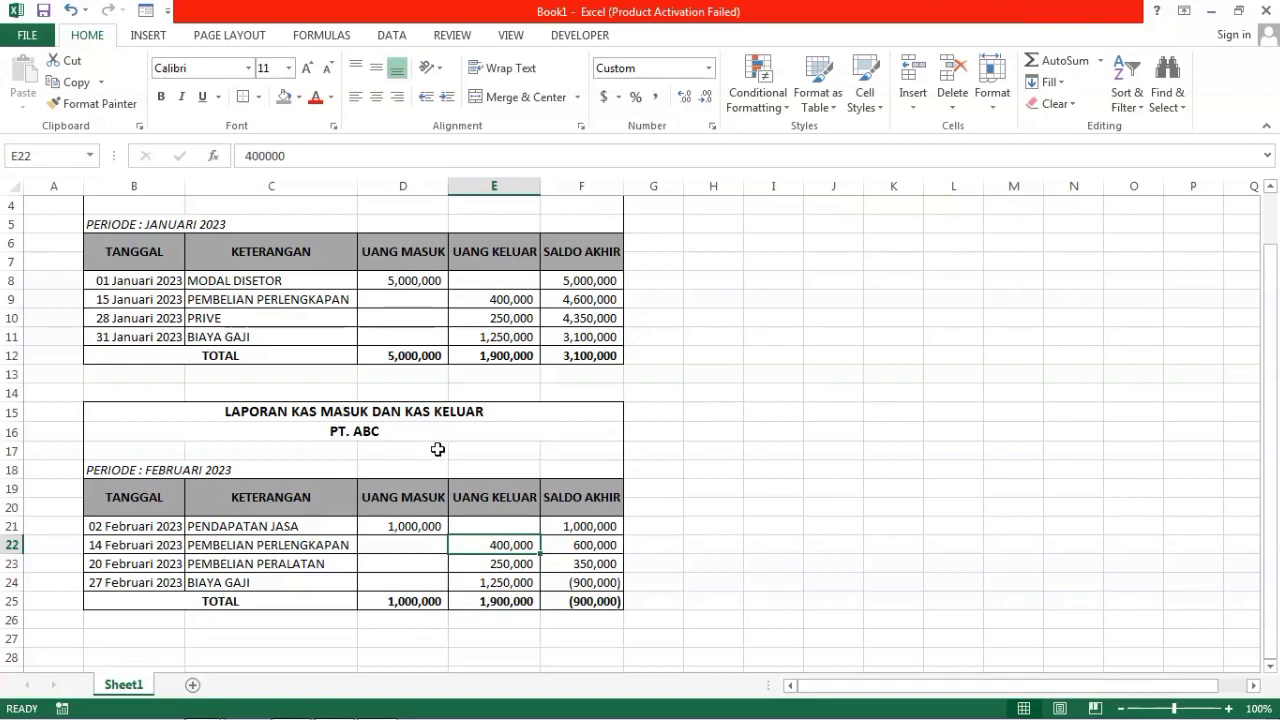
pyautogui.click(10, 526)
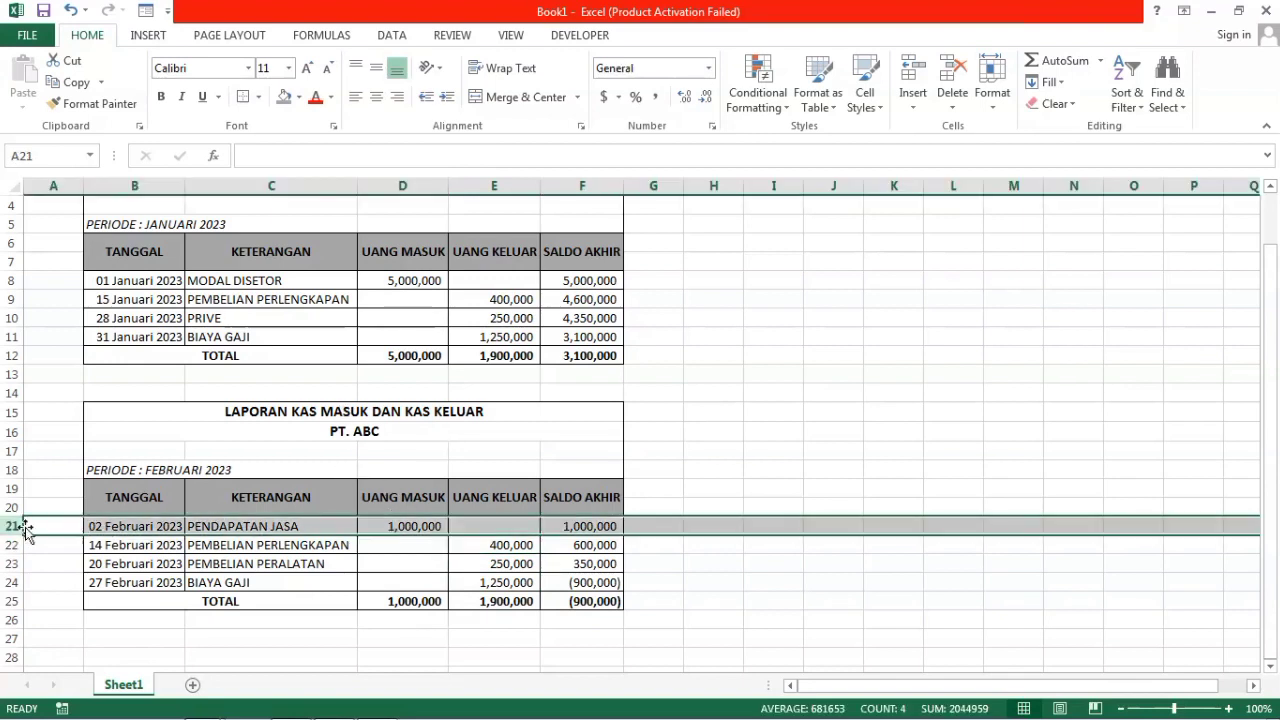
pyautogui.click(143, 526)
pyautogui.click(257, 526)
pyautogui.click(161, 525)
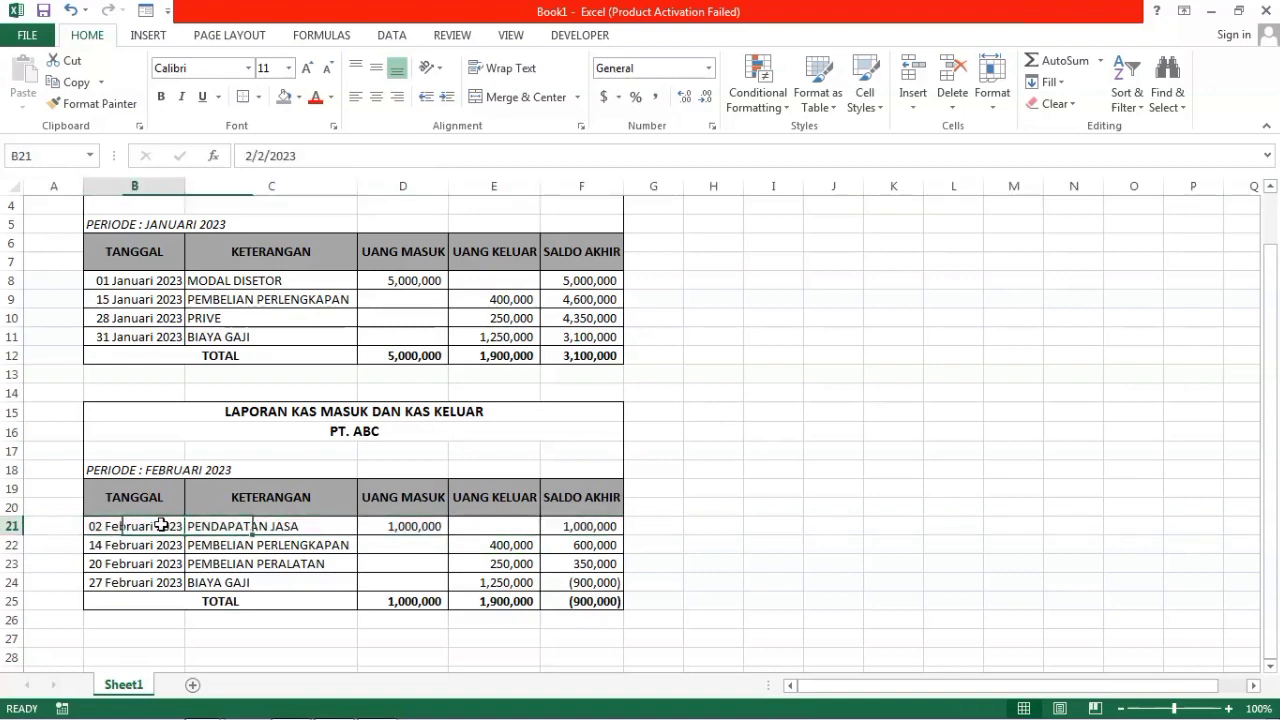
pyautogui.click(431, 526)
pyautogui.click(531, 545)
pyautogui.click(534, 564)
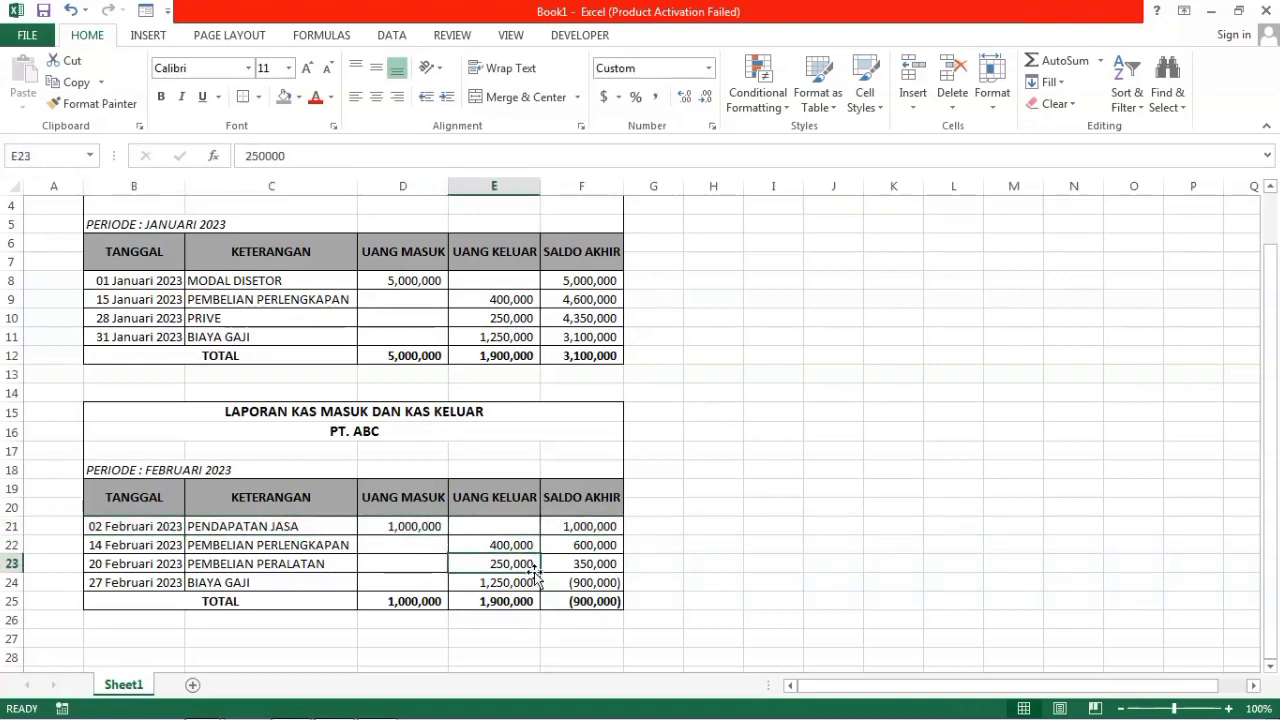
pyautogui.click(535, 582)
pyautogui.click(612, 584)
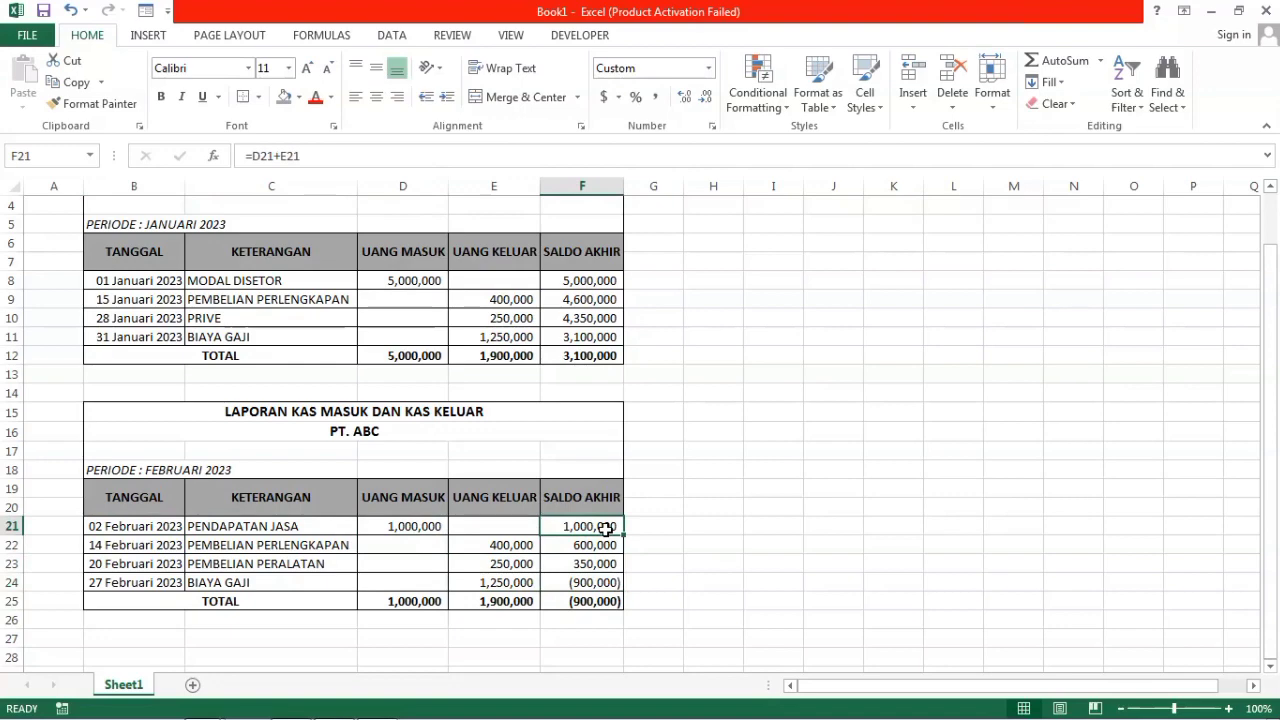
# Step: Check the February cash-out amounts in E22:E24 against the final balance in F25
pyautogui.scroll(-1, 550, 510)
pyautogui.click(500, 490)
pyautogui.scroll(1, 600, 510)
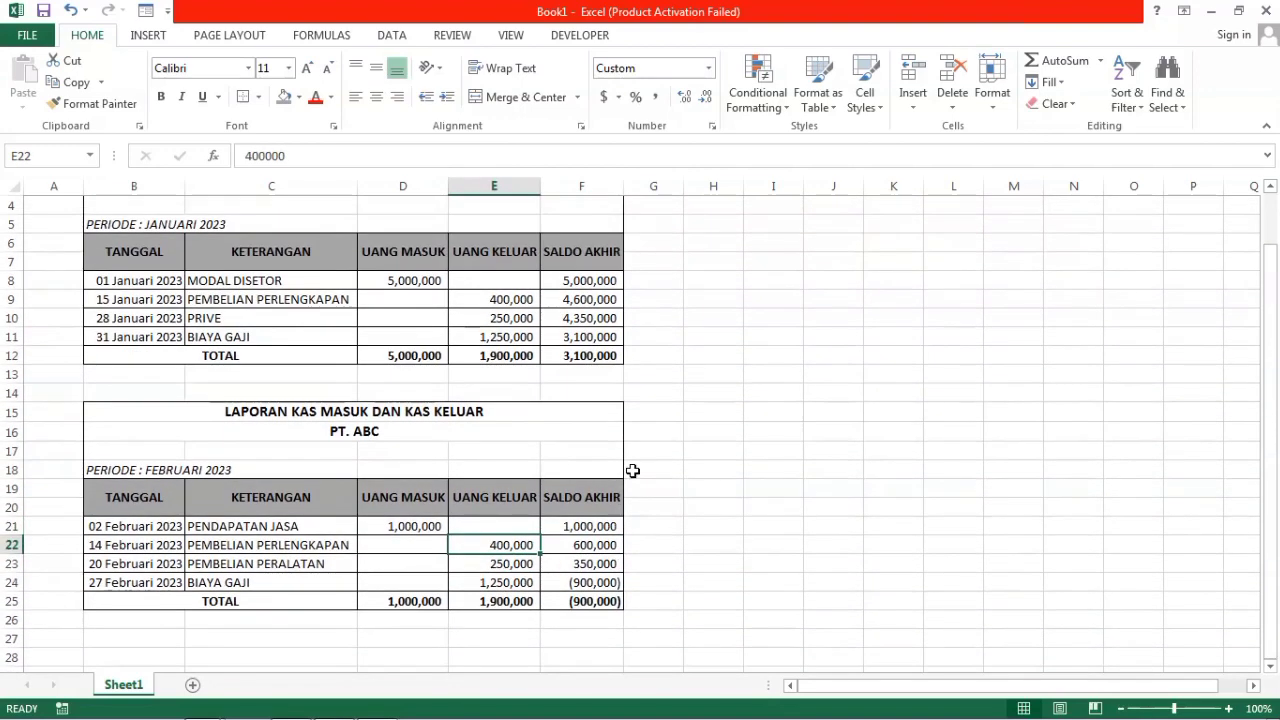
pyautogui.click(512, 562)
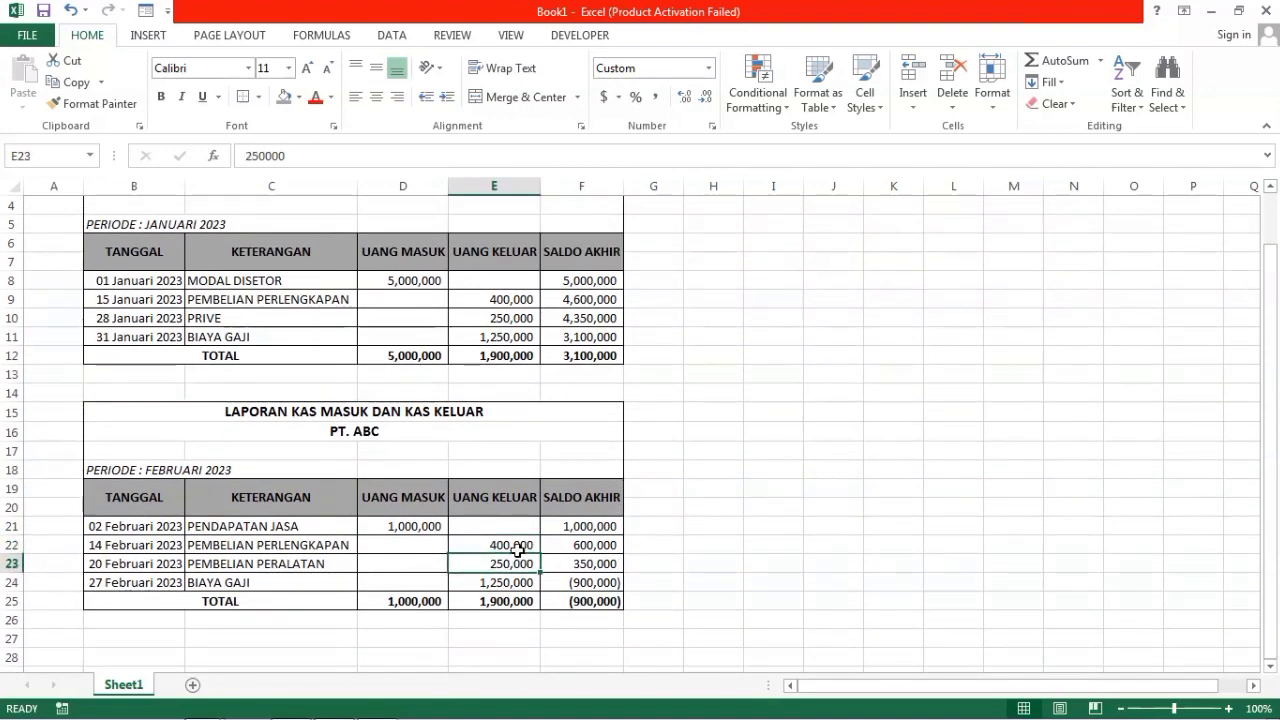
pyautogui.click(517, 545)
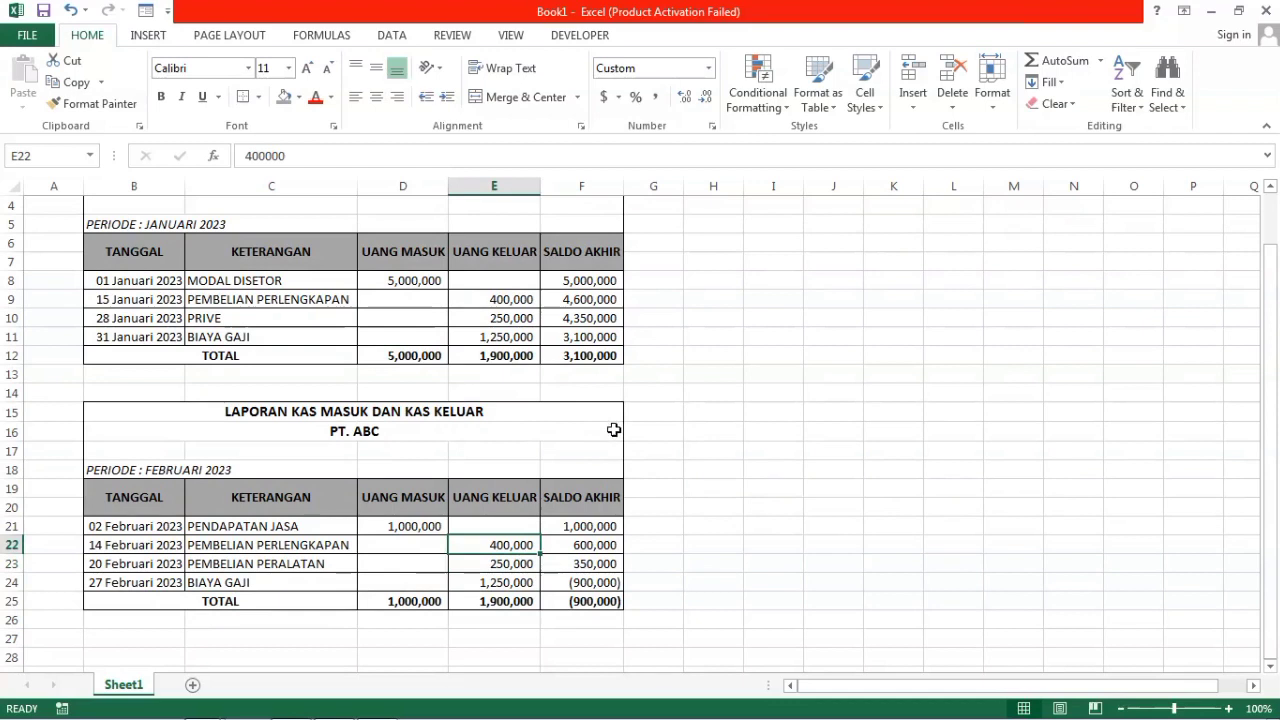
pyautogui.click(520, 564)
pyautogui.click(520, 583)
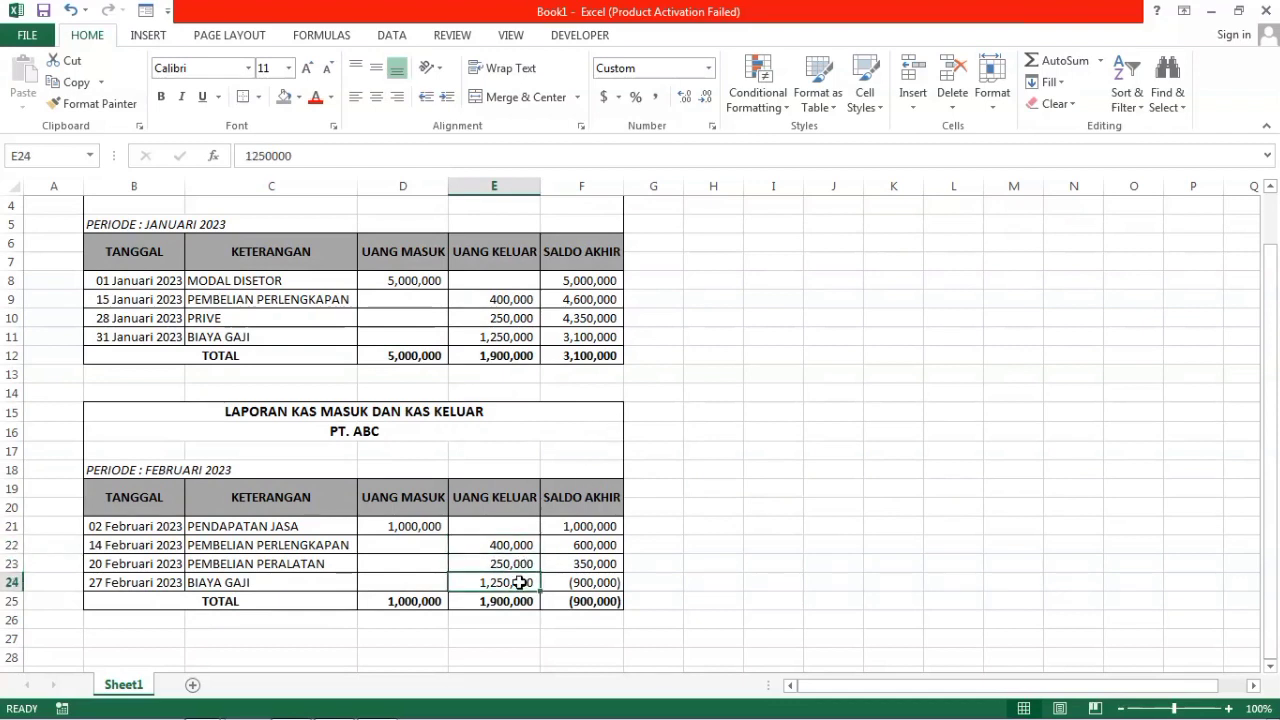
pyautogui.click(573, 595)
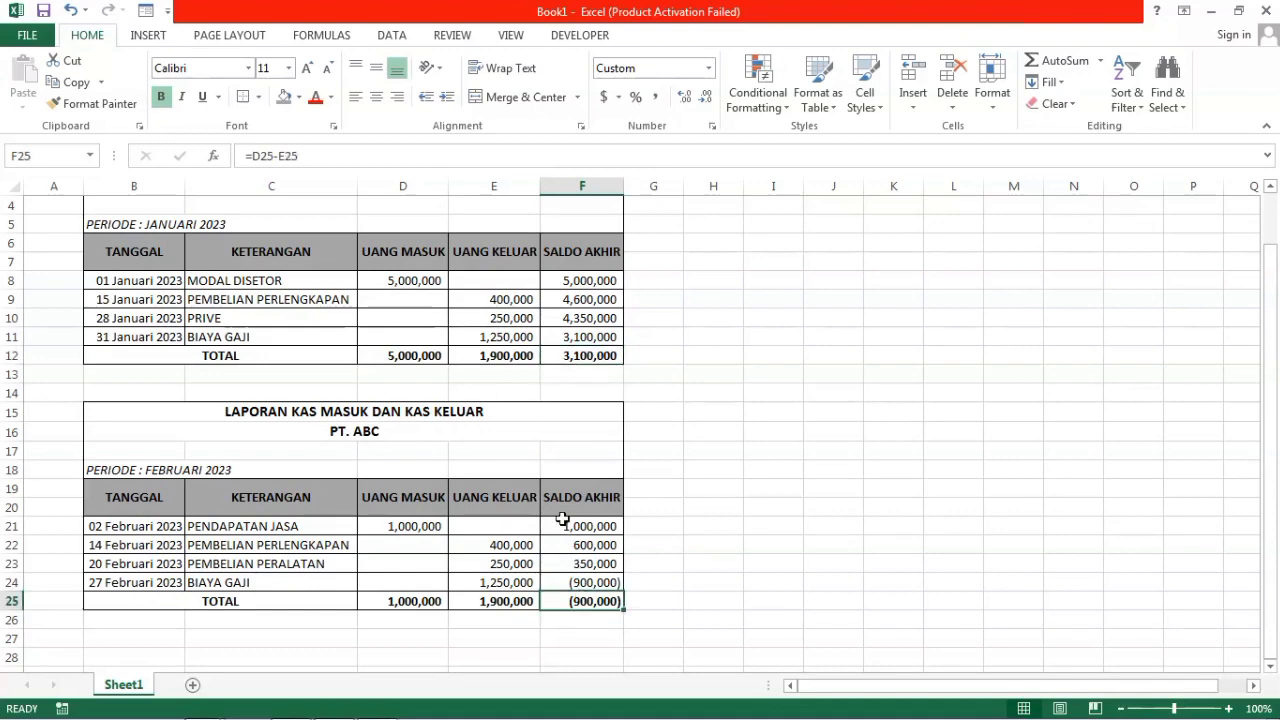
# Step: Compare the February report with the January report above it
pyautogui.scroll(-1, 484, 464)
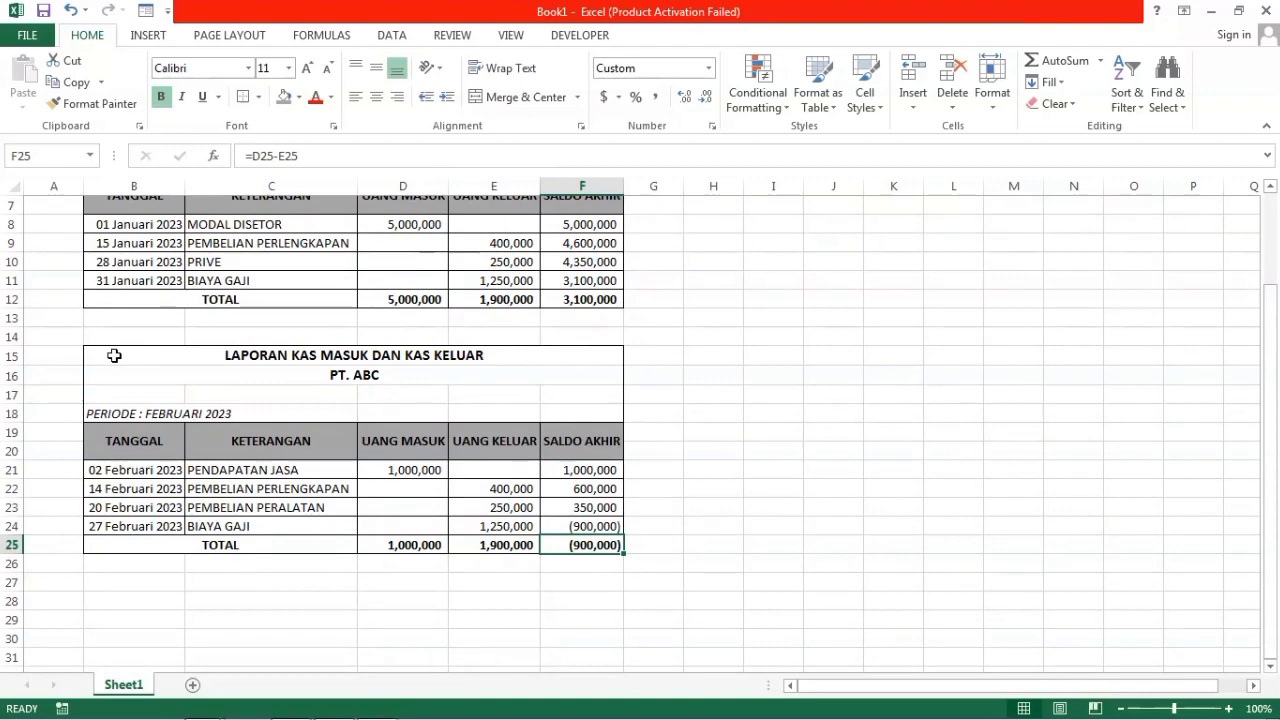
pyautogui.moveTo(114, 355); pyautogui.dragTo(153, 535)
pyautogui.scroll(2, 540, 360)
pyautogui.moveTo(149, 230); pyautogui.dragTo(243, 413)
pyautogui.scroll(-3, 726, 402)
pyautogui.click(458, 432)
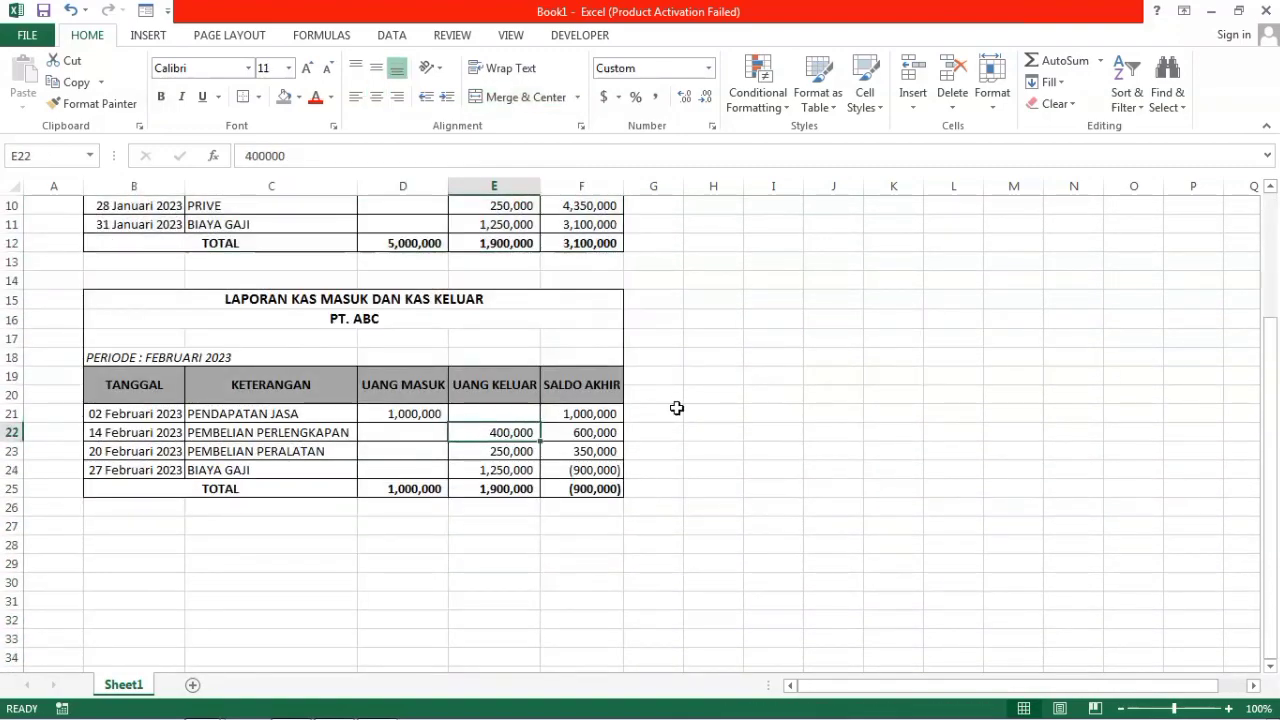
pyautogui.scroll(3, 680, 402)
pyautogui.scroll(-3, 680, 402)
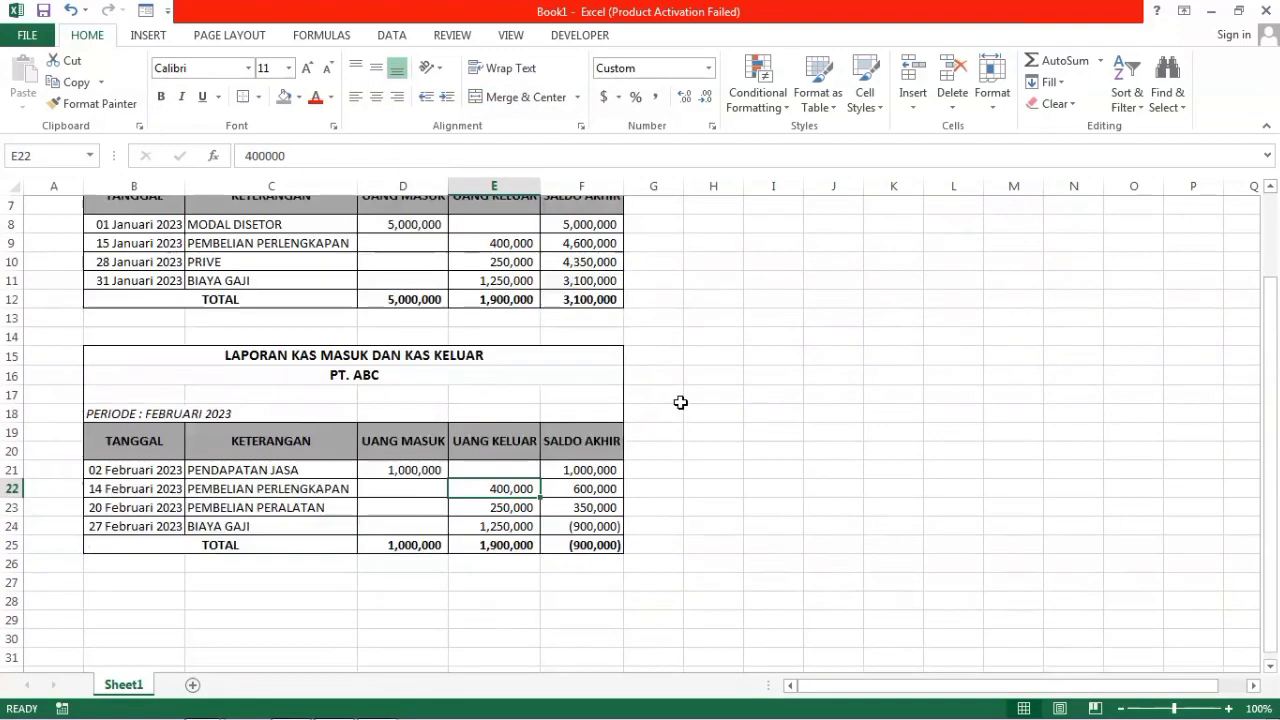
pyautogui.scroll(2, 680, 401)
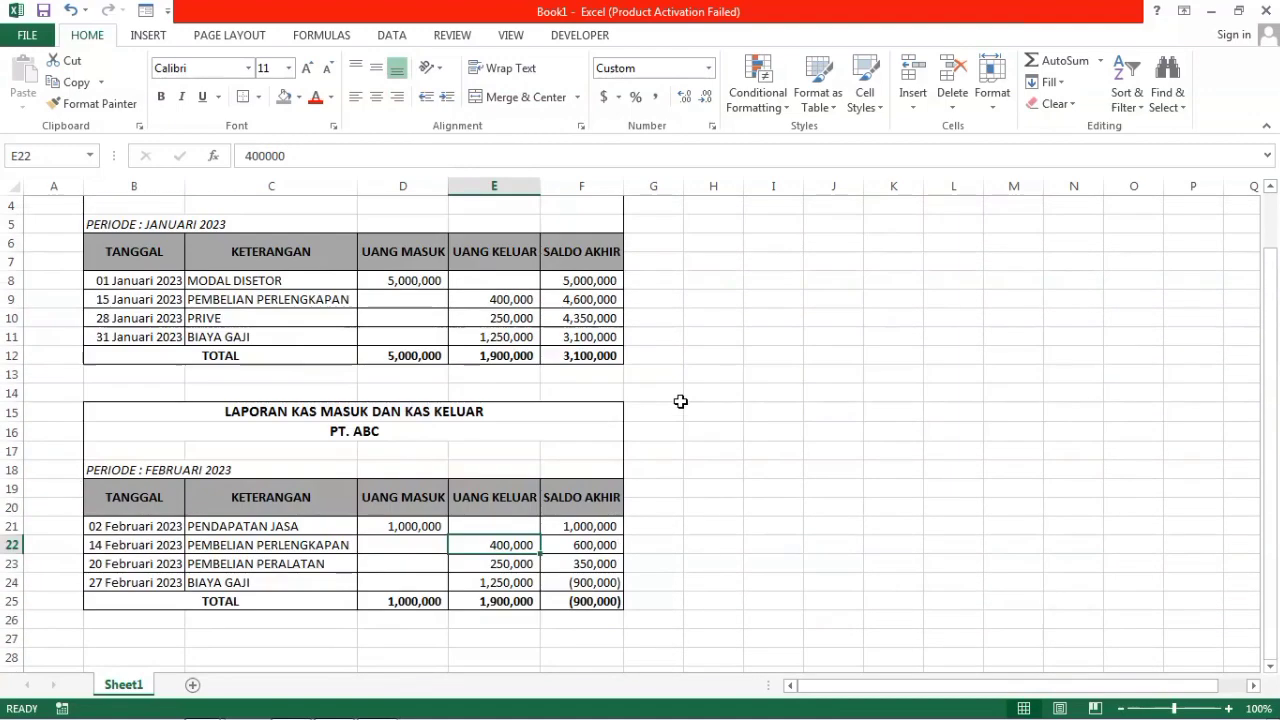
# Step: Copy the February report in B15:F25 and paste it beside the January report, starting at H2
pyautogui.scroll(1, 680, 402)
pyautogui.scroll(-1, 660, 402)
pyautogui.moveTo(190, 413); pyautogui.dragTo(190, 597)
pyautogui.hotkey('ctrl', 'c')
pyautogui.scroll(1, 700, 400)
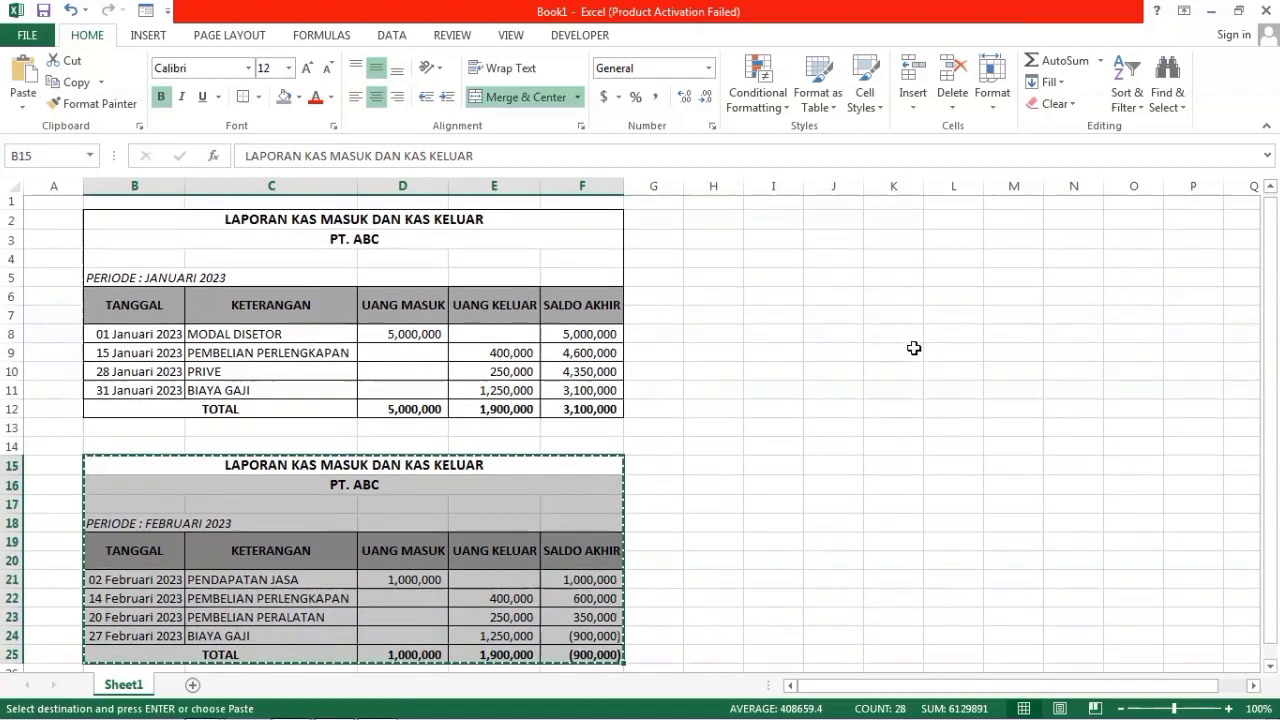
pyautogui.click(728, 237)
pyautogui.hotkey('ctrl', 'v')
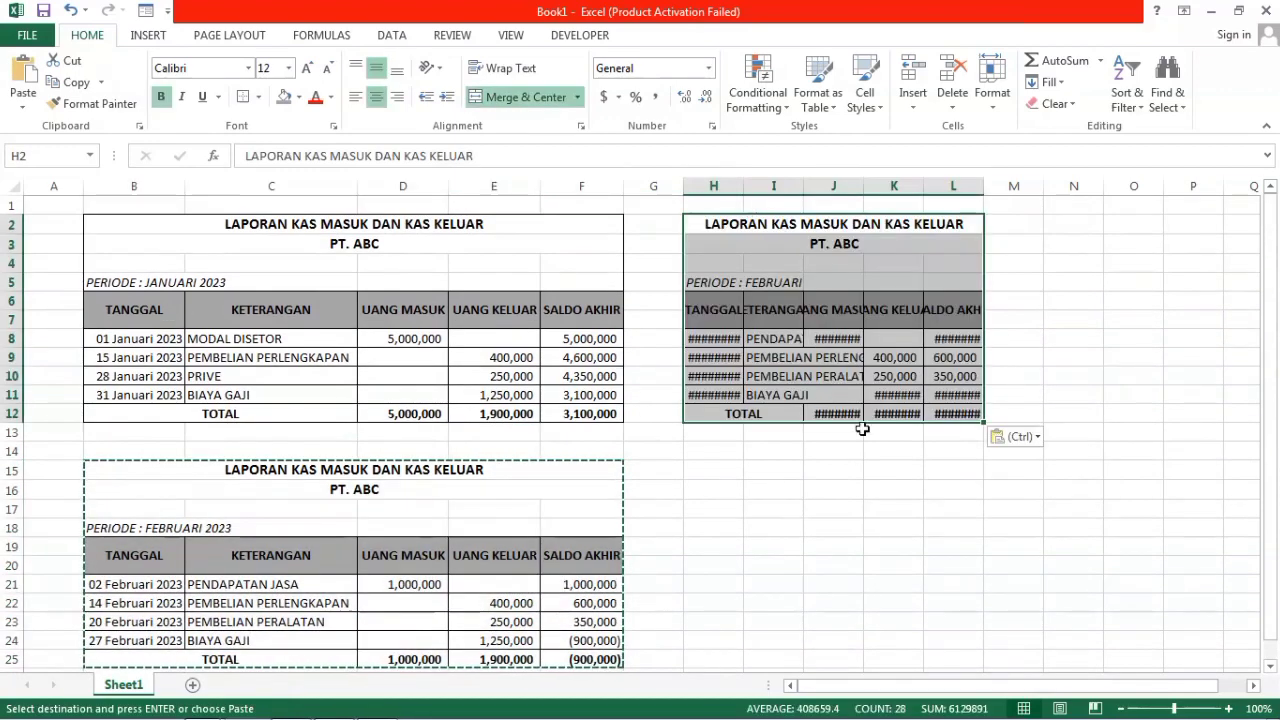
# Step: AutoFit the column widths of the whole sheet so the pasted report's contents fit
pyautogui.click(795, 488)
pyautogui.hotkey('ctrl', 'a')
pyautogui.hotkey('alt', 'h')
pyautogui.press('o')
pyautogui.press('i')
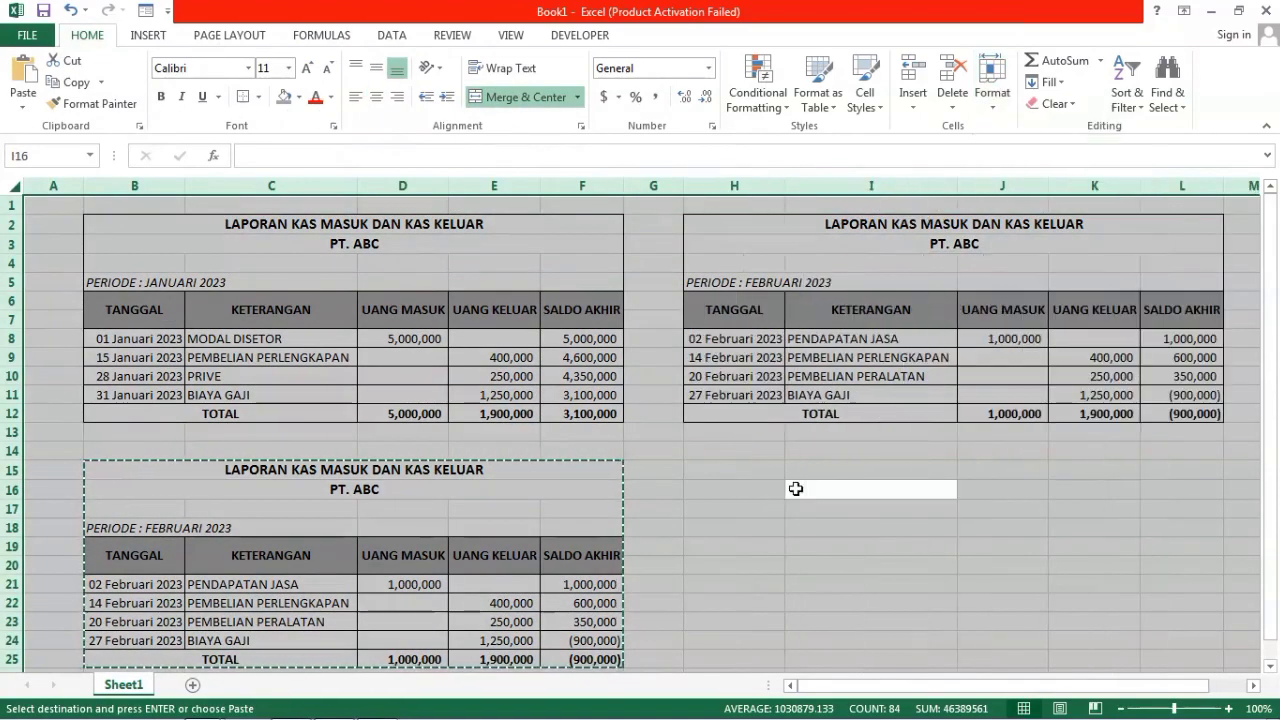
pyautogui.click(1130, 484)
# Step: Change the period line in H5 of the pasted report to PERIODE : MARET 2023
pyautogui.click(800, 287)
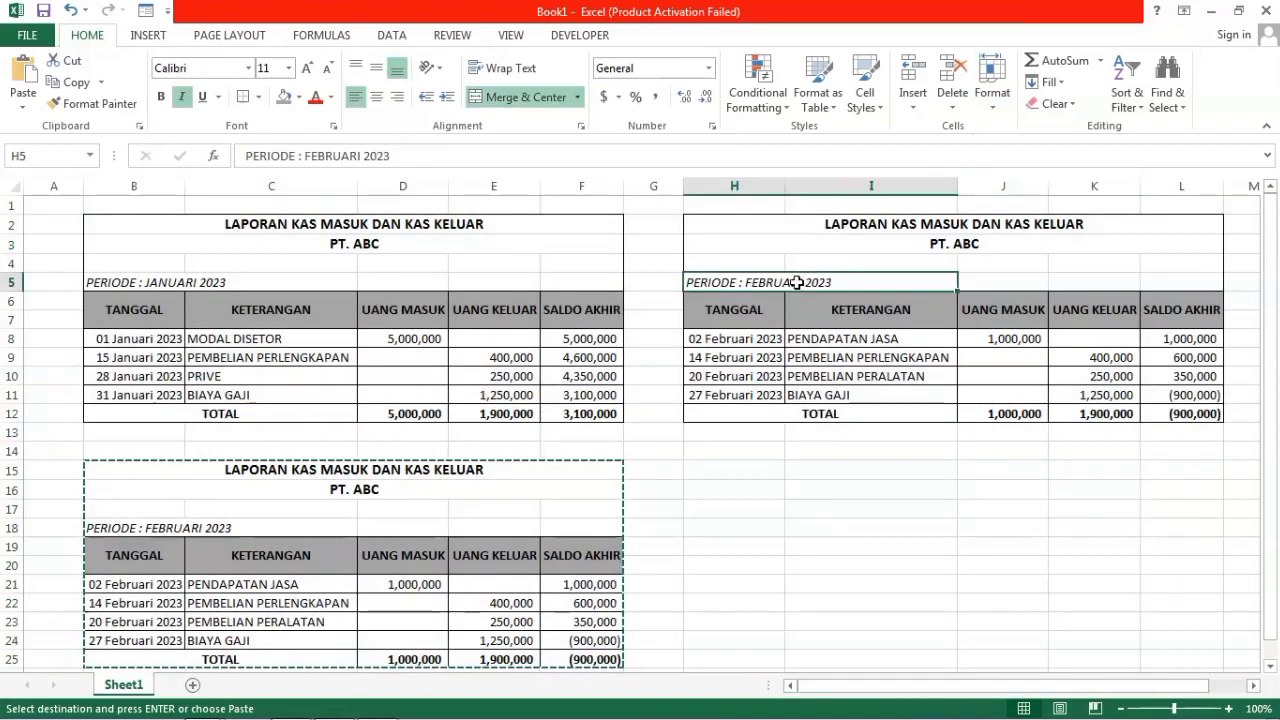
pyautogui.doubleClick(801, 284)
pyautogui.press('BackSpace')
pyautogui.press('BackSpace')
pyautogui.press('BackSpace')
pyautogui.press('BackSpace')
pyautogui.press('BackSpace')
pyautogui.press('BackSpace')
pyautogui.press('BackSpace')
pyautogui.press('BackSpace')
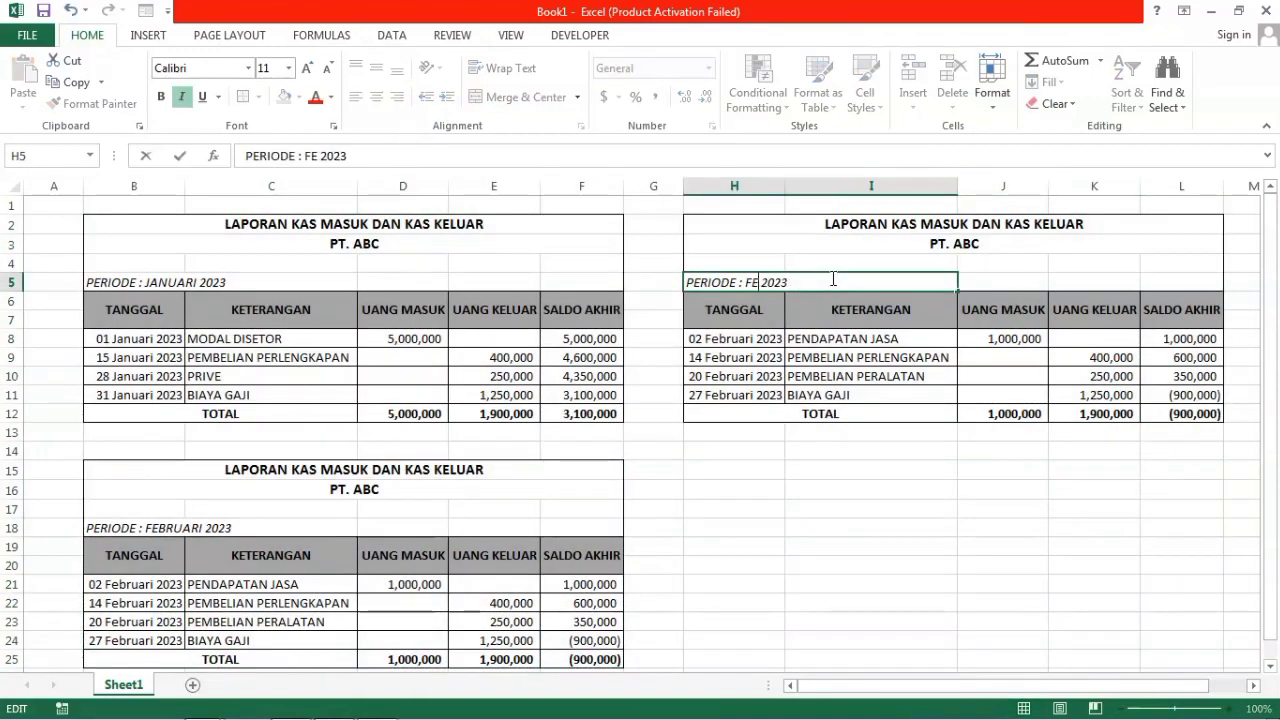
pyautogui.write('MARET')
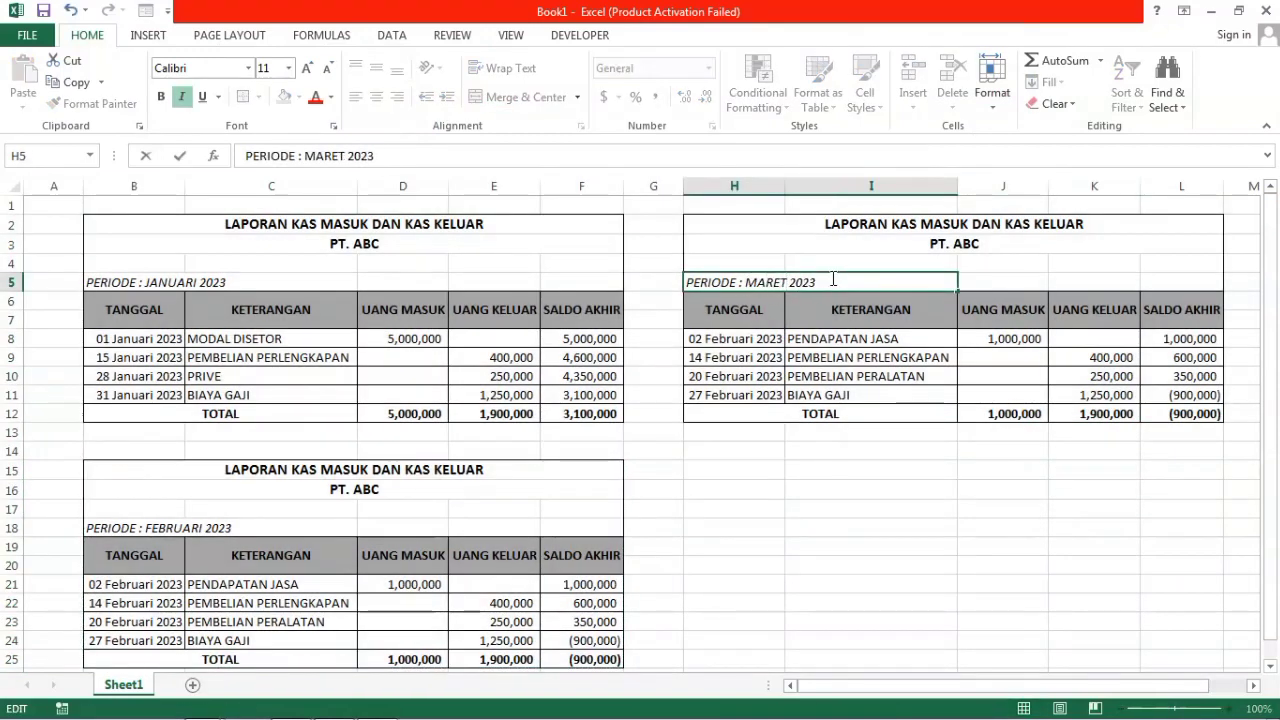
pyautogui.click(891, 336)
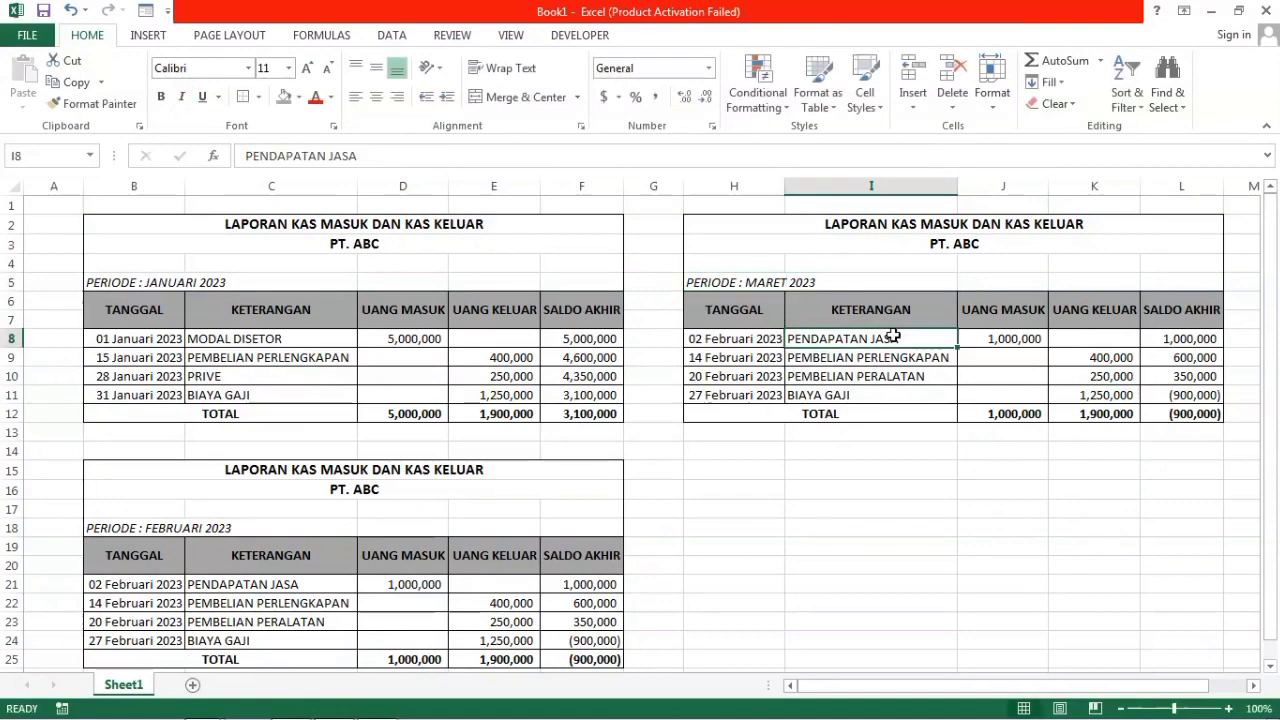
pyautogui.scroll(-2, 874, 364)
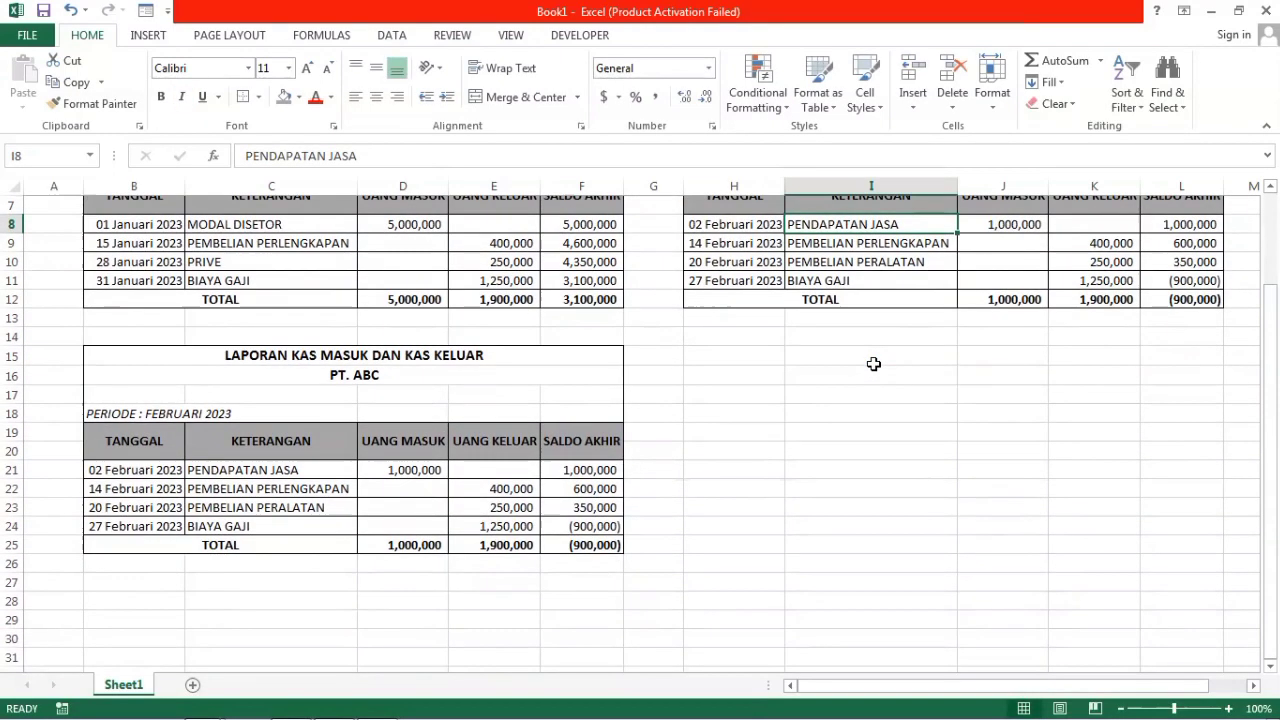
pyautogui.scroll(1, 874, 364)
pyautogui.click(745, 281)
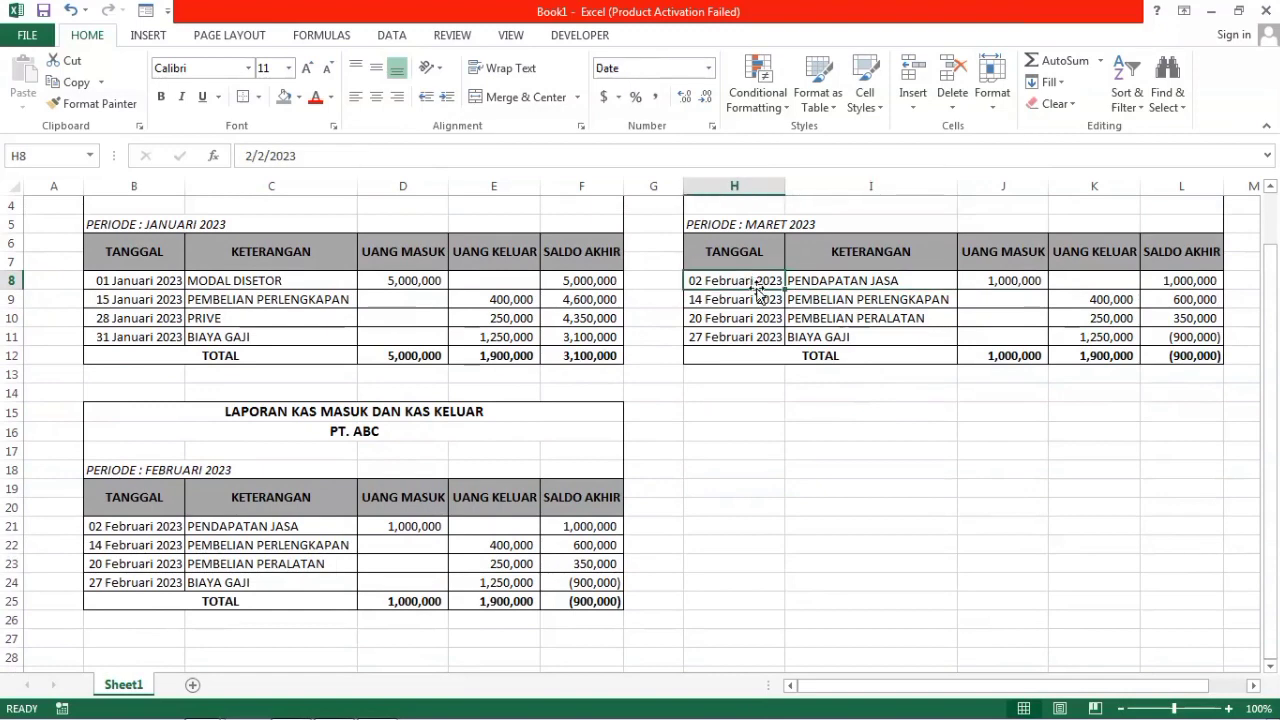
pyautogui.scroll(1, 742, 290)
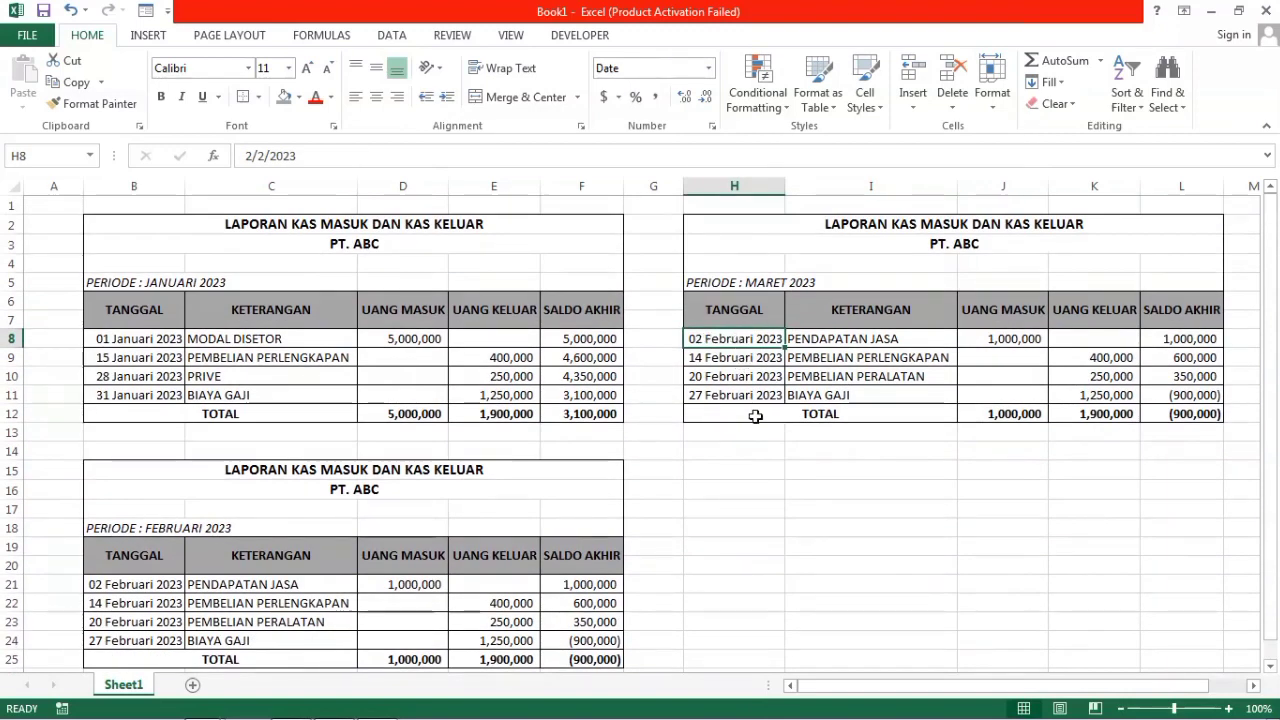
# Step: Replace the dates in H8:H11 of the March report with 3, 10, 15 and 29 March
pyautogui.write('3 mar')
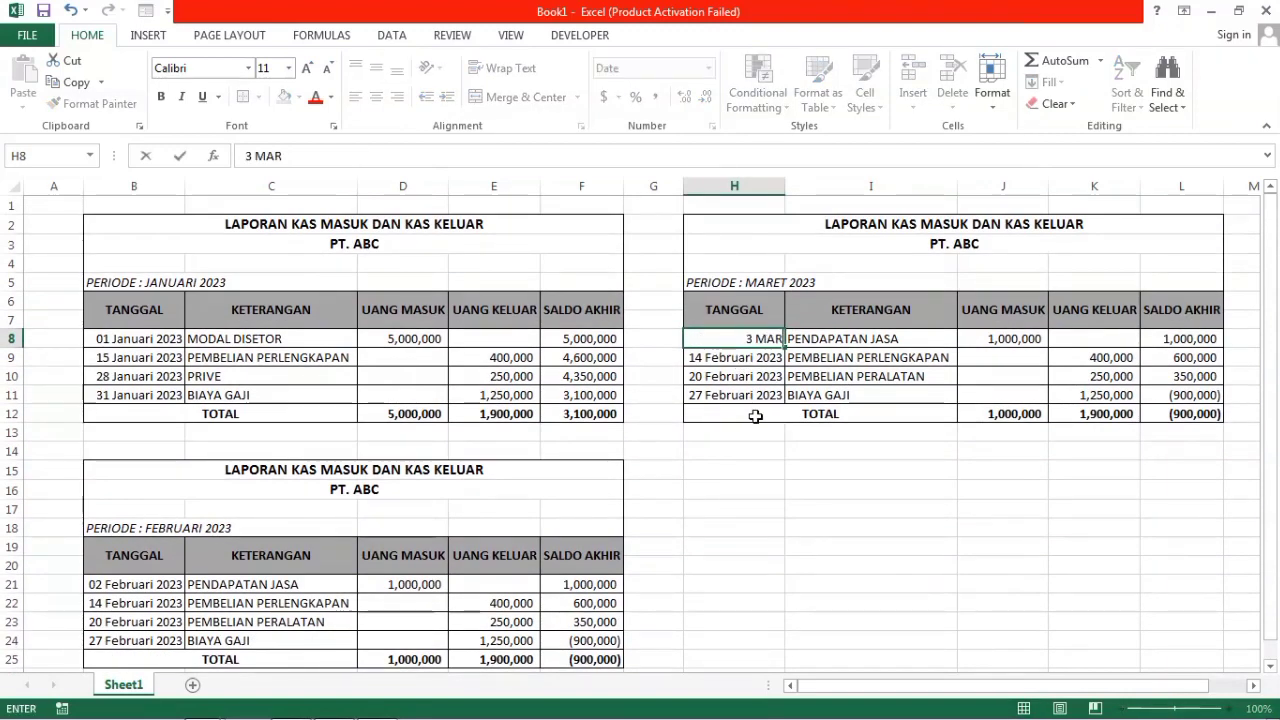
pyautogui.press('Return')
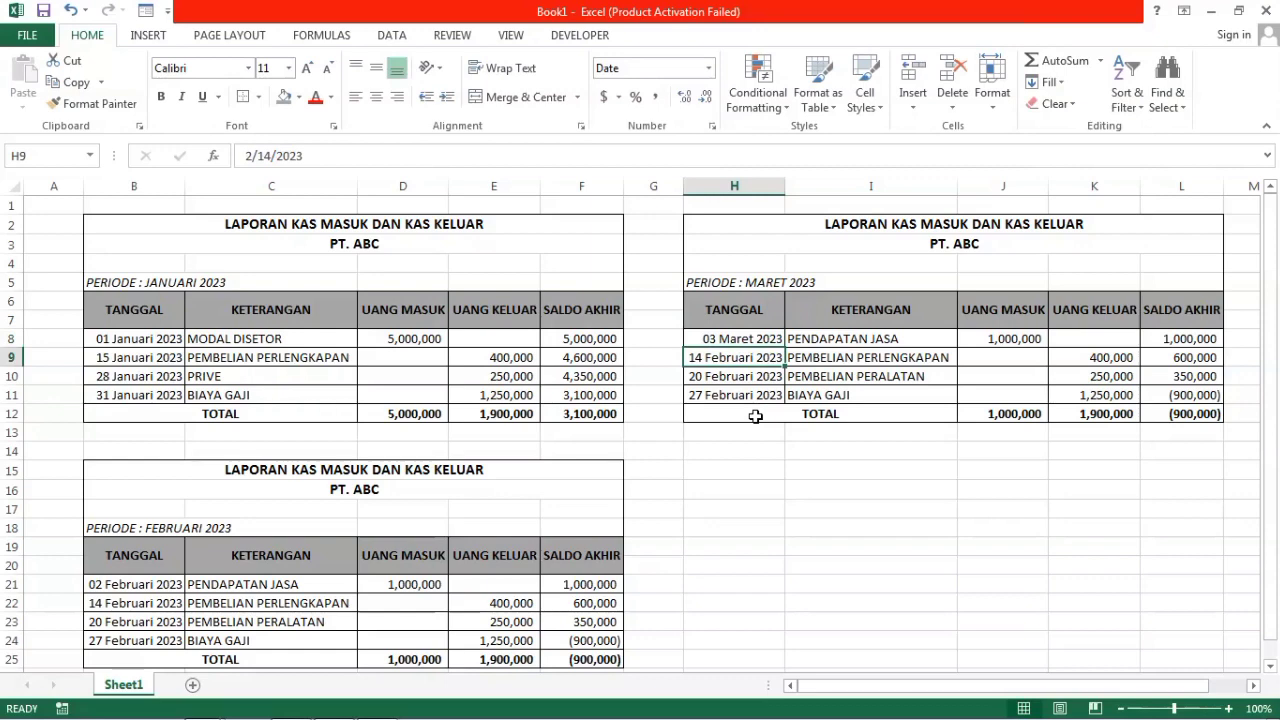
pyautogui.write('10 mar')
pyautogui.press('Return')
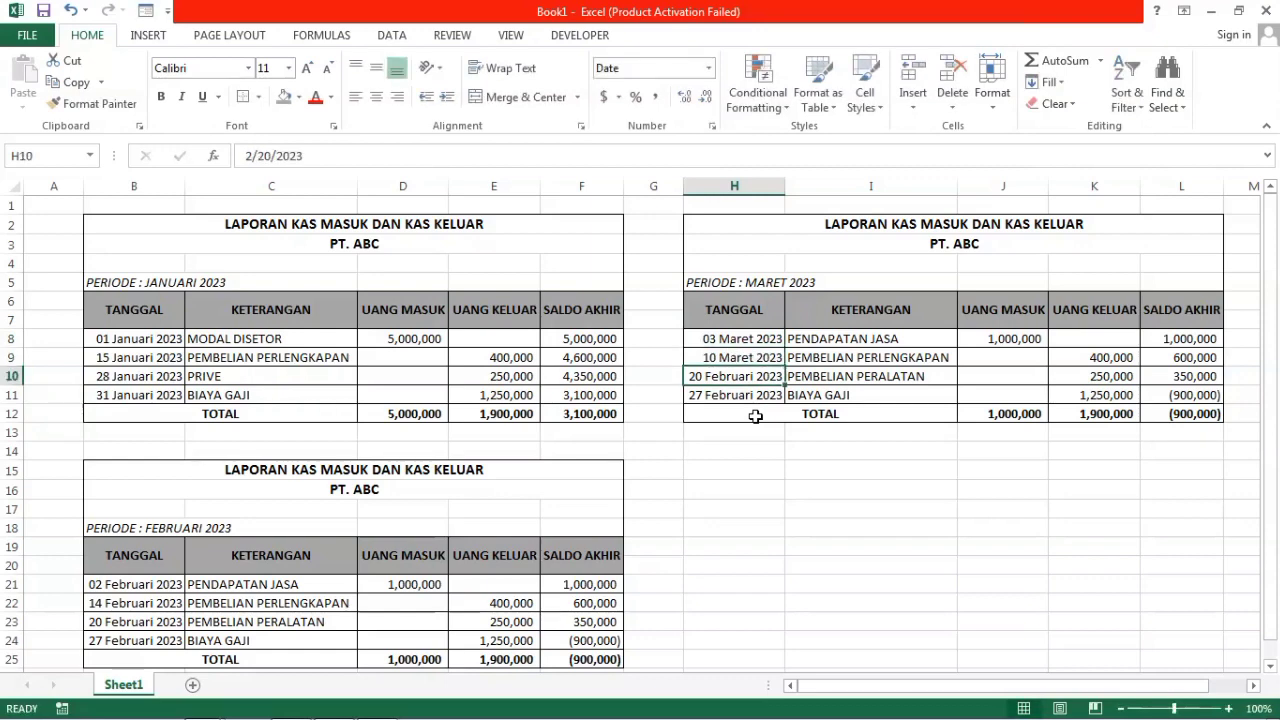
pyautogui.write('15 mar')
pyautogui.press('Return')
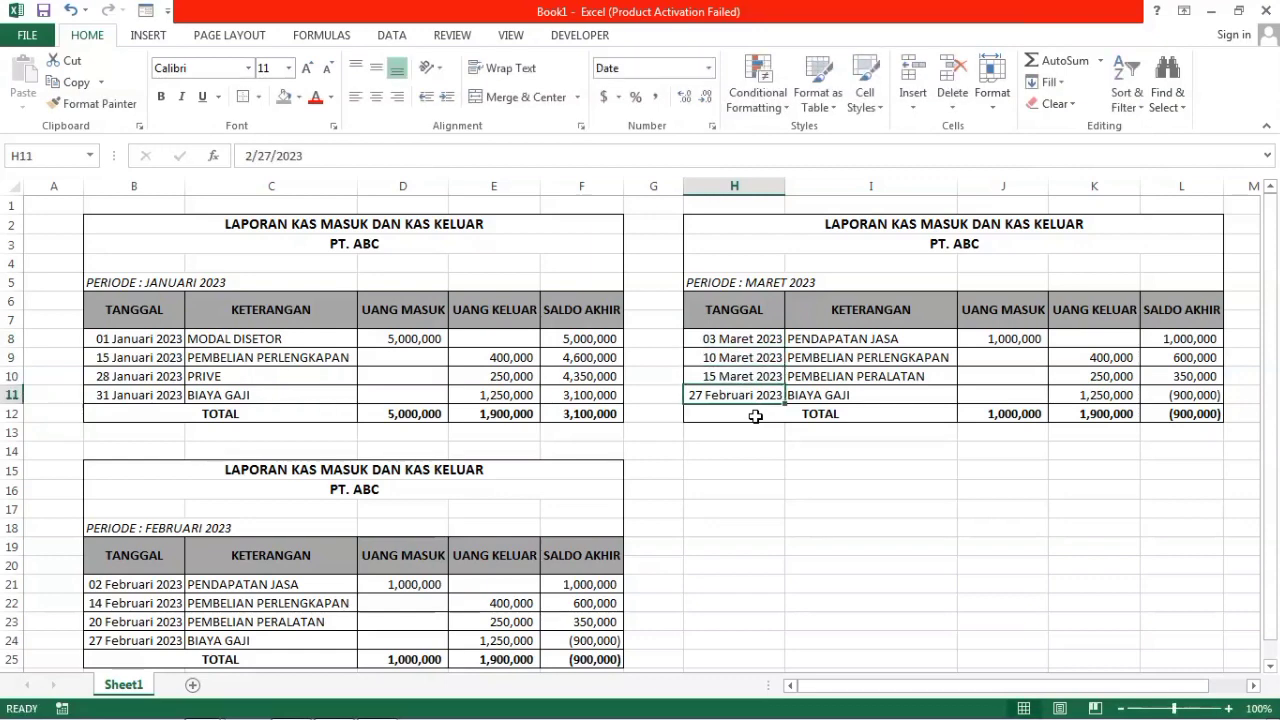
pyautogui.write('29 mar')
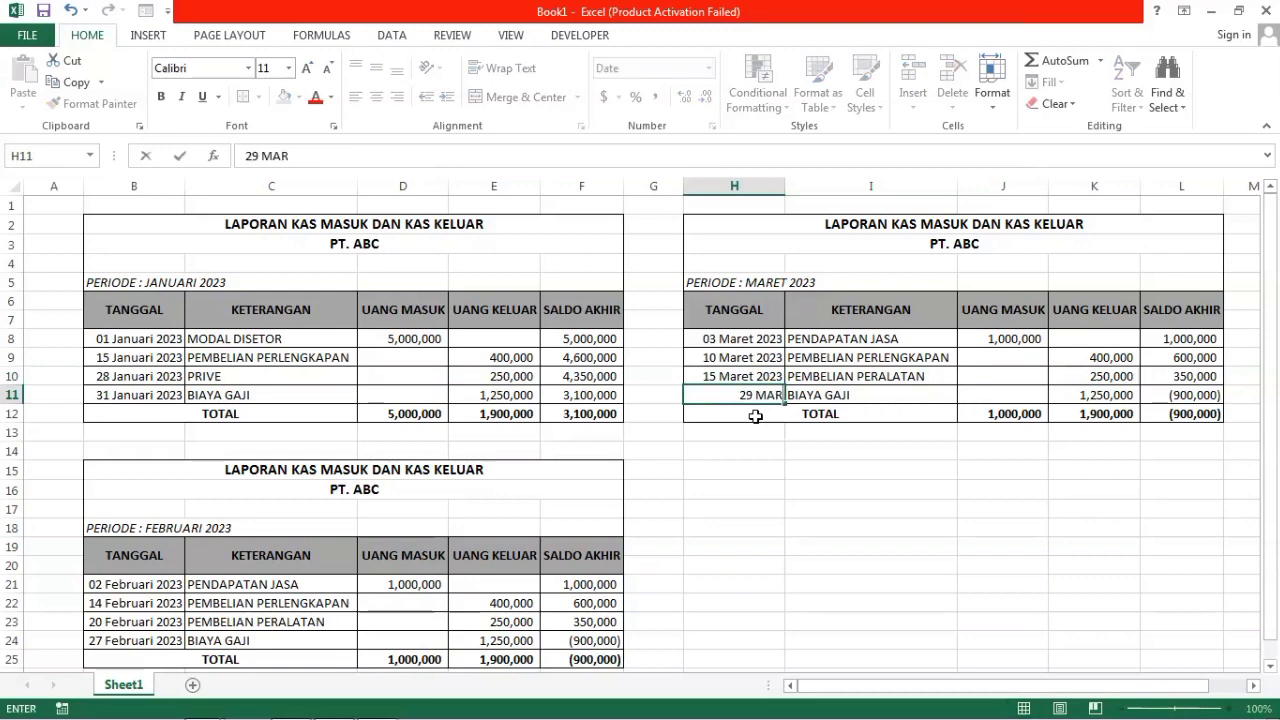
pyautogui.press('Return')
# Step: Change the March descriptions in I9 to PENDAPATAN JASA and in I10 to BIAYA LAIN - LAIN
pyautogui.press('Up')
pyautogui.press('Right')
pyautogui.press('Up')
pyautogui.press('Up')
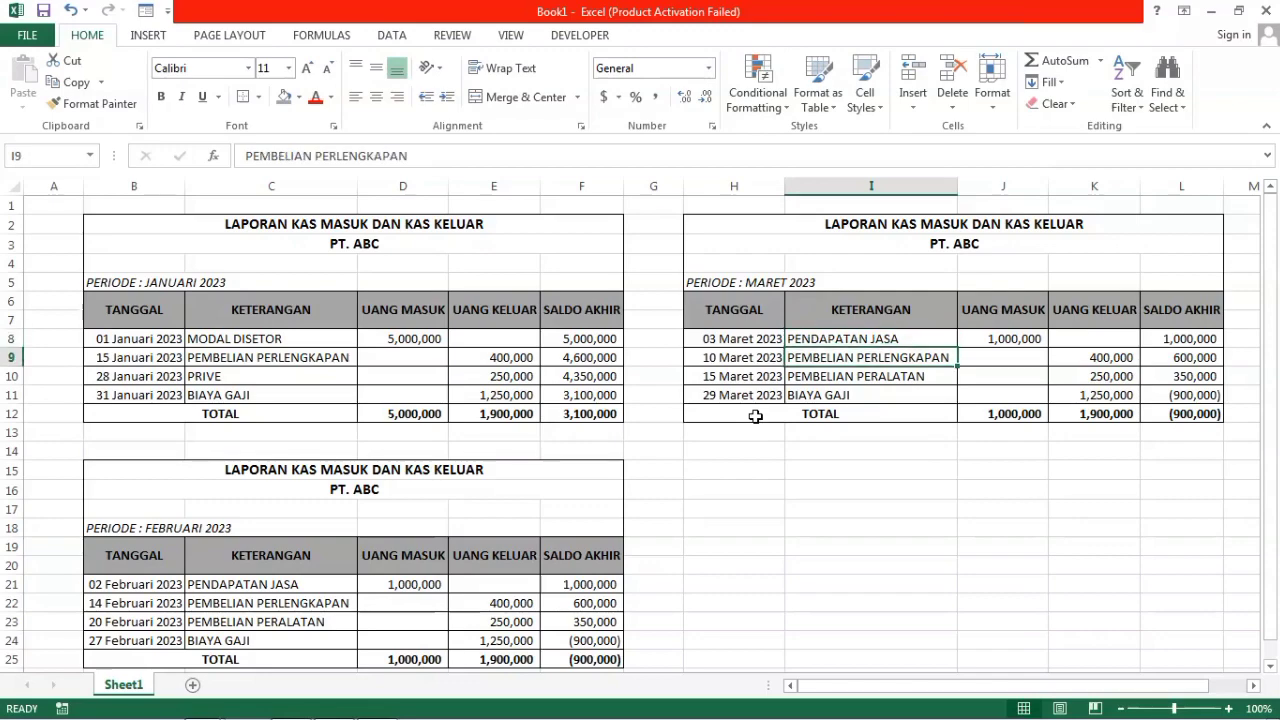
pyautogui.scroll(-1, 894, 420)
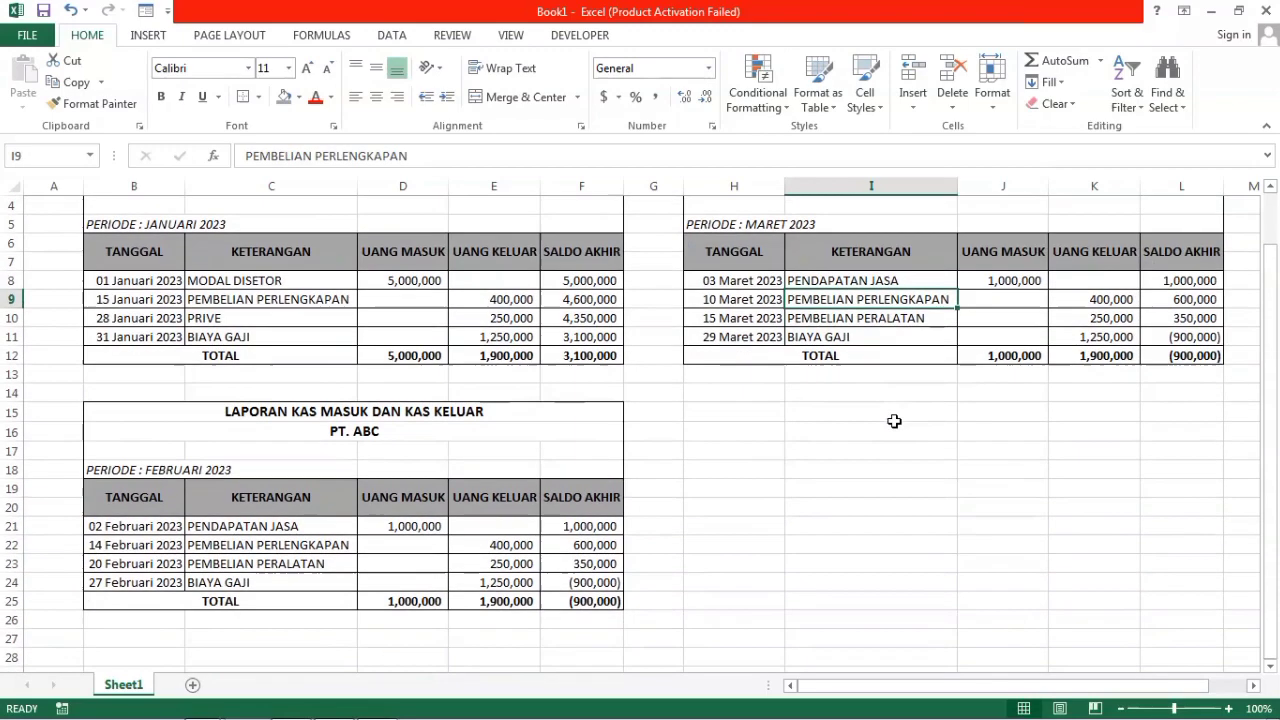
pyautogui.scroll(1, 885, 407)
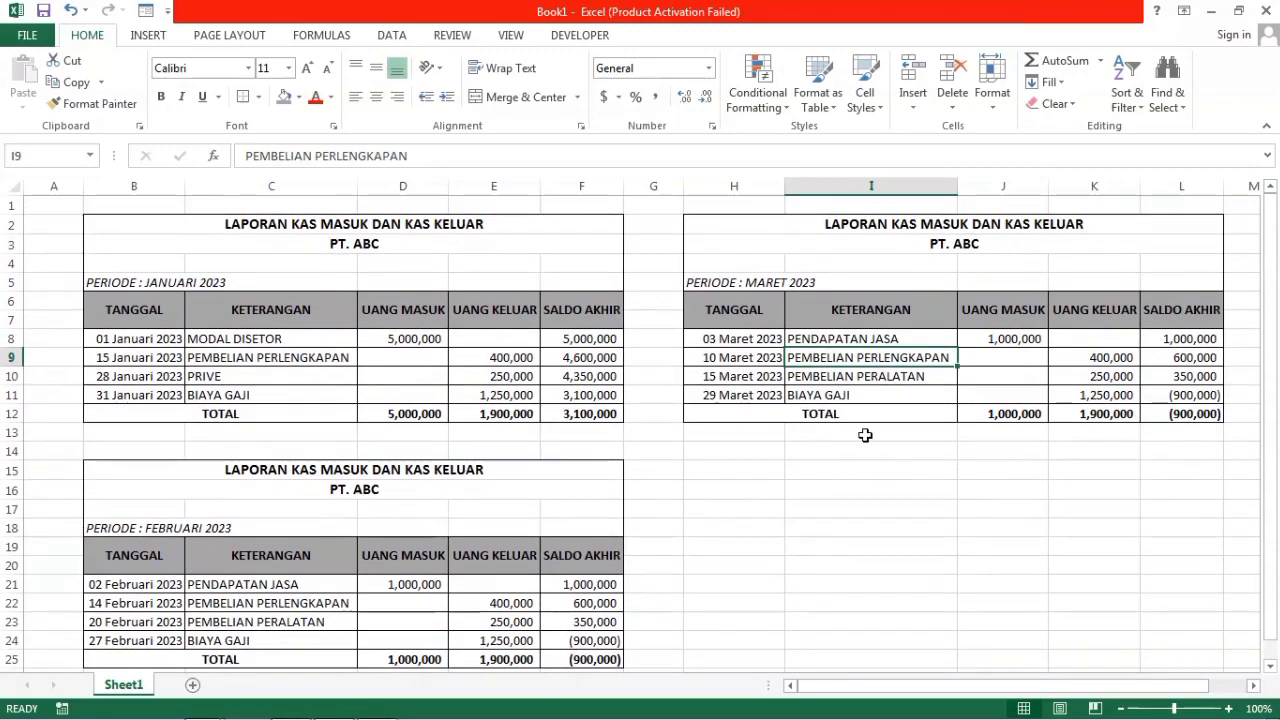
pyautogui.write('PENDAPATAN JASA')
pyautogui.press('Return')
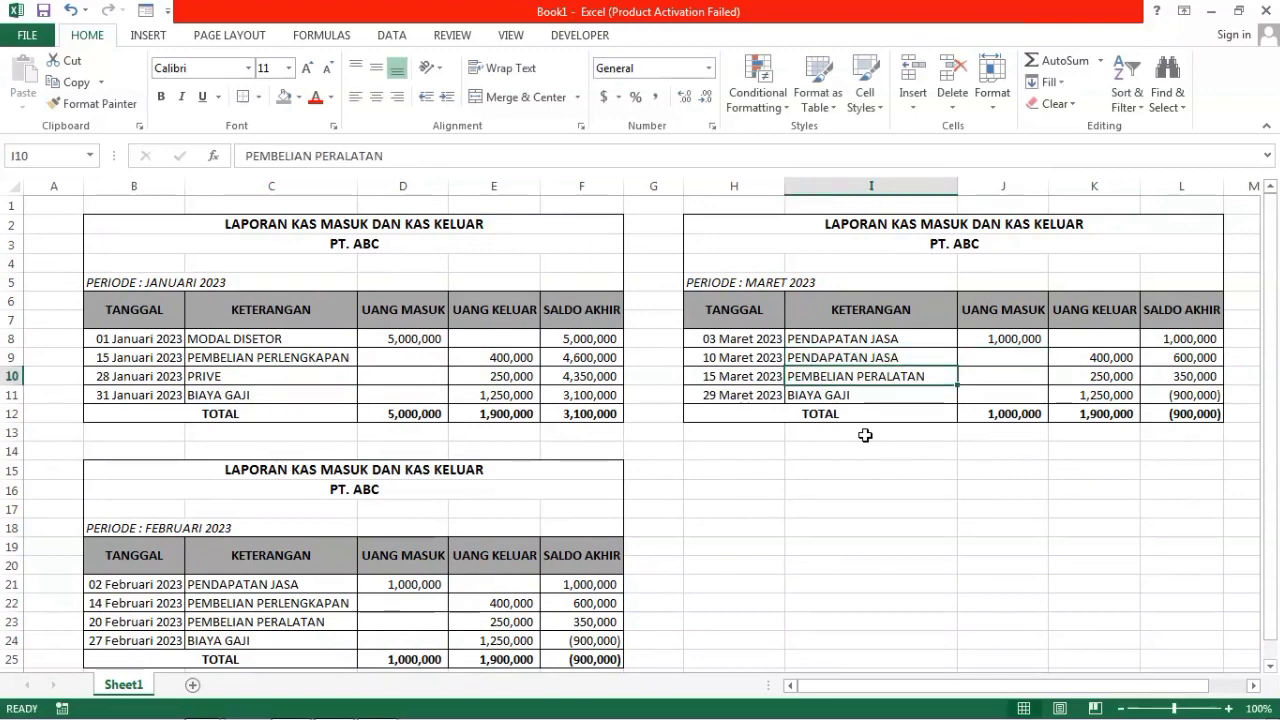
pyautogui.write('PEM')
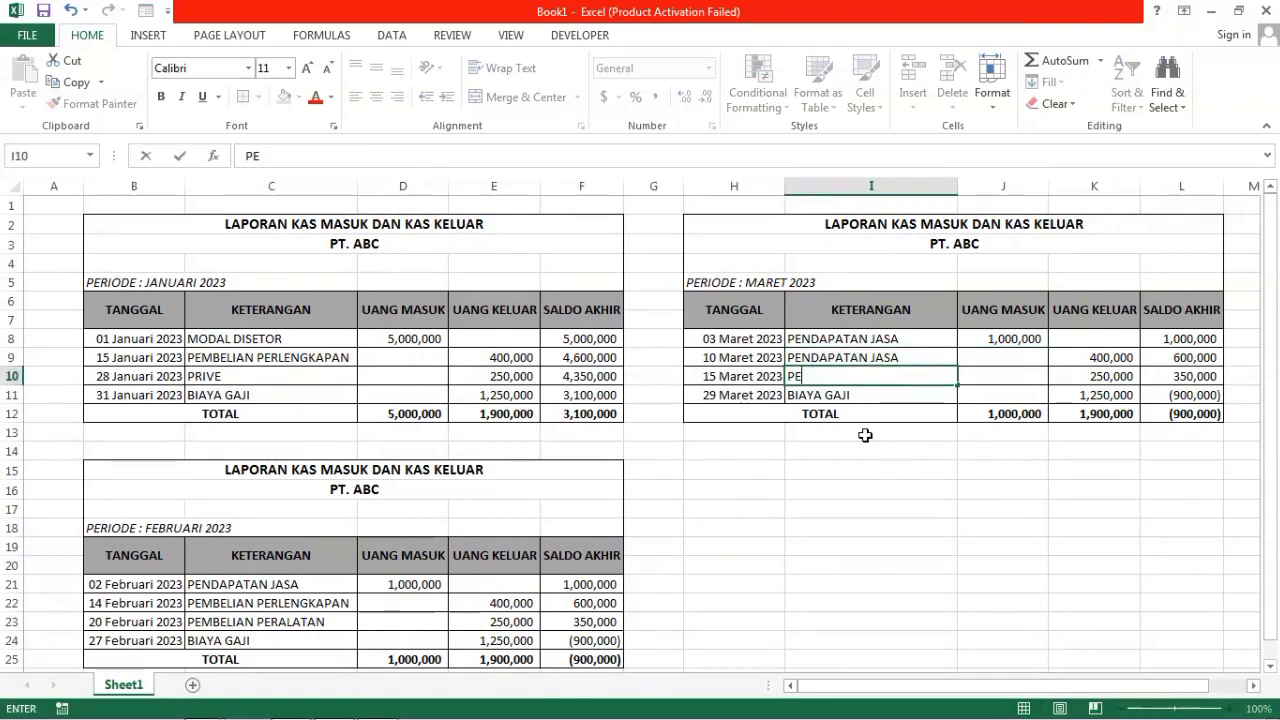
pyautogui.press('BackSpace')
pyautogui.press('BackSpace')
pyautogui.write('BIAYA ')
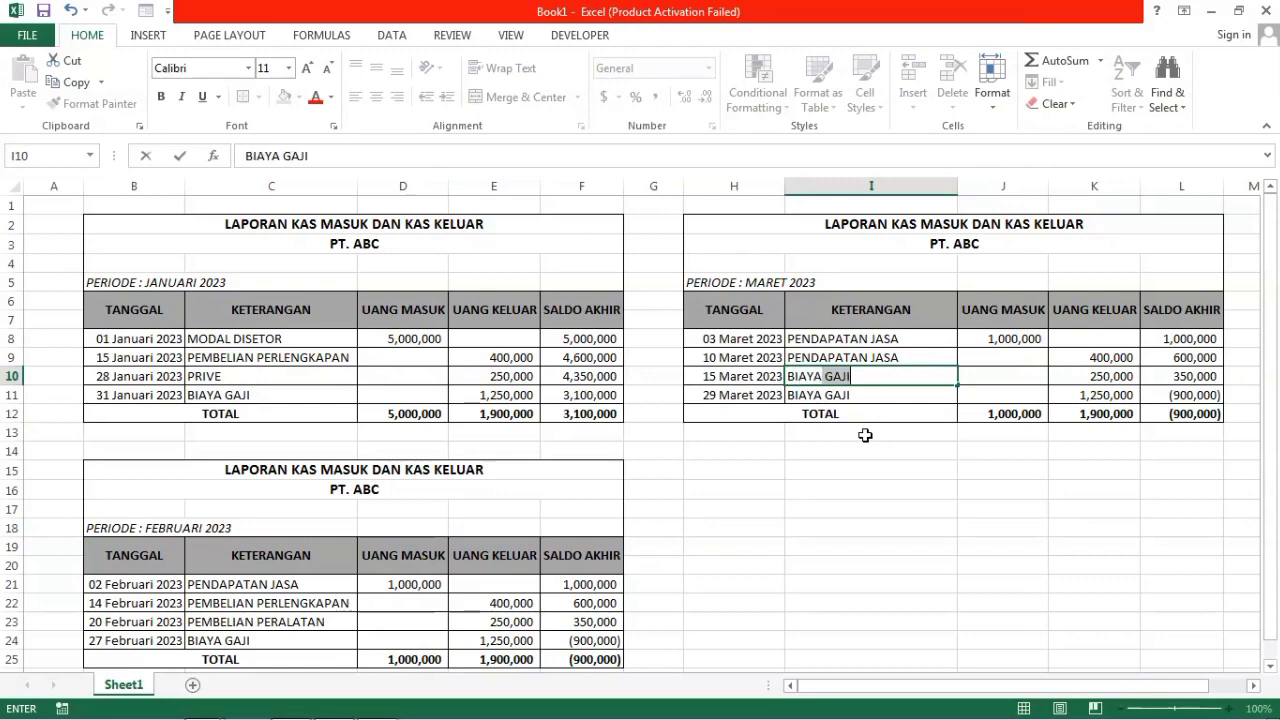
pyautogui.write('LAIN - LAIN')
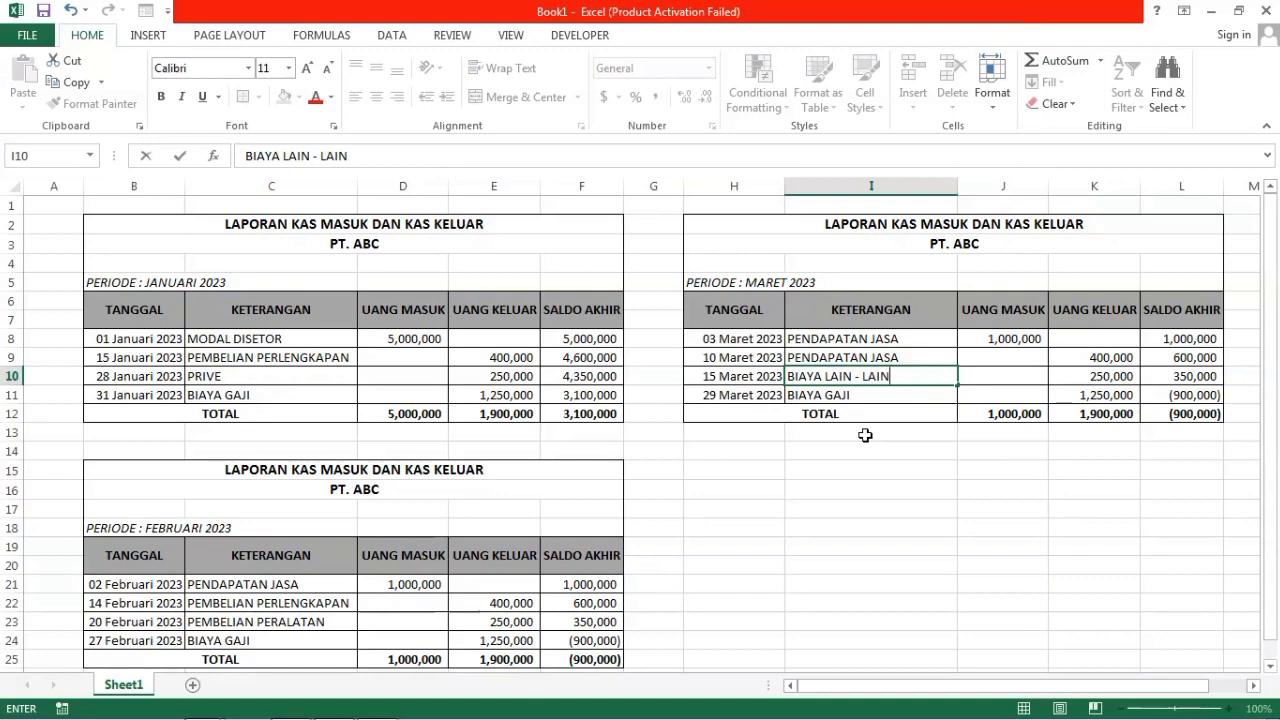
pyautogui.press('Right')
pyautogui.press('Left')
pyautogui.press('Down')
pyautogui.press('Up')
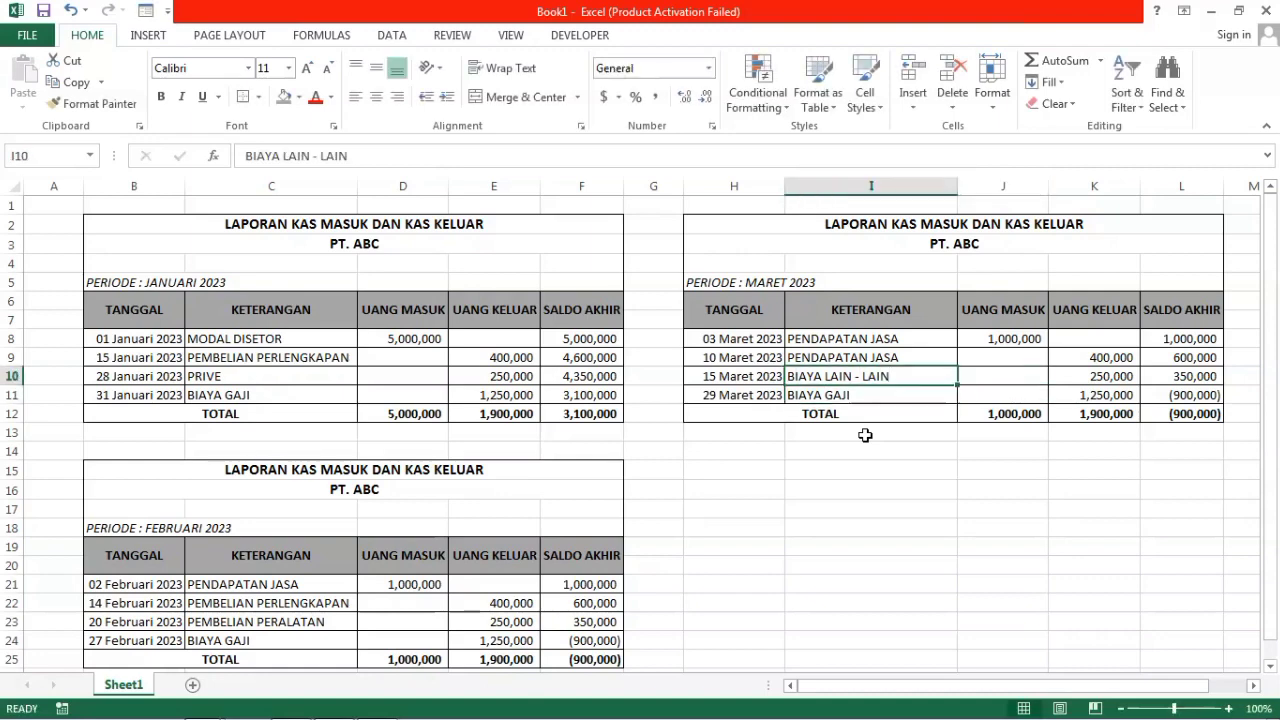
# Step: Clear the cash-out amount in K9 and enter 750,000 as cash-in for the 10 March row
pyautogui.press('Right')
pyautogui.press('Up')
pyautogui.press('Up')
pyautogui.press('Right')
pyautogui.press('Down')
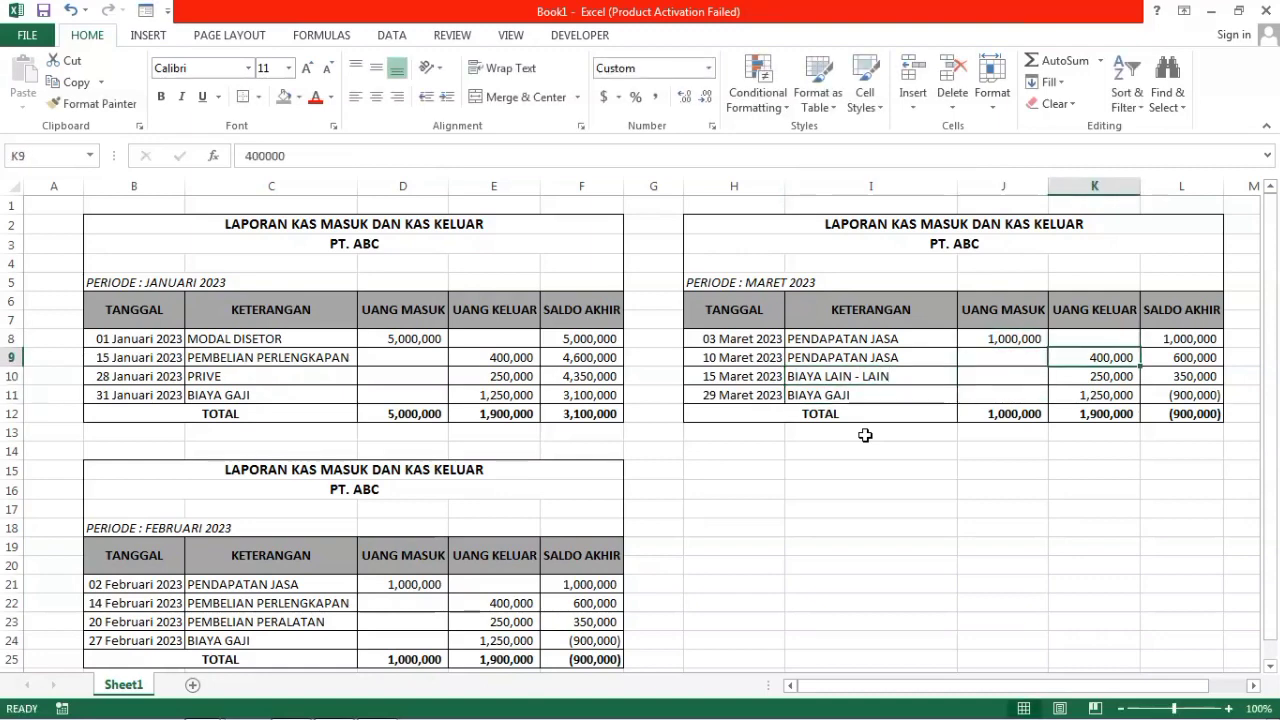
pyautogui.press('Left')
pyautogui.press('Right')
pyautogui.press('Delete')
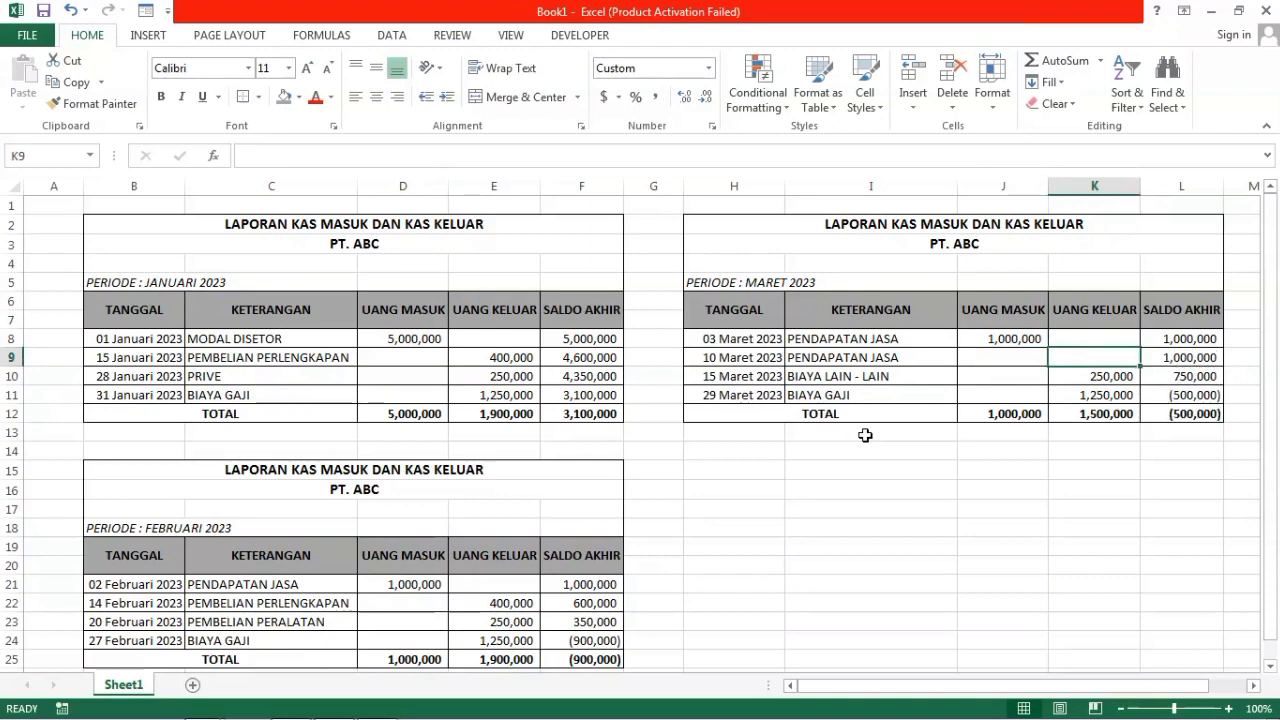
pyautogui.press('Left')
pyautogui.write('1,')
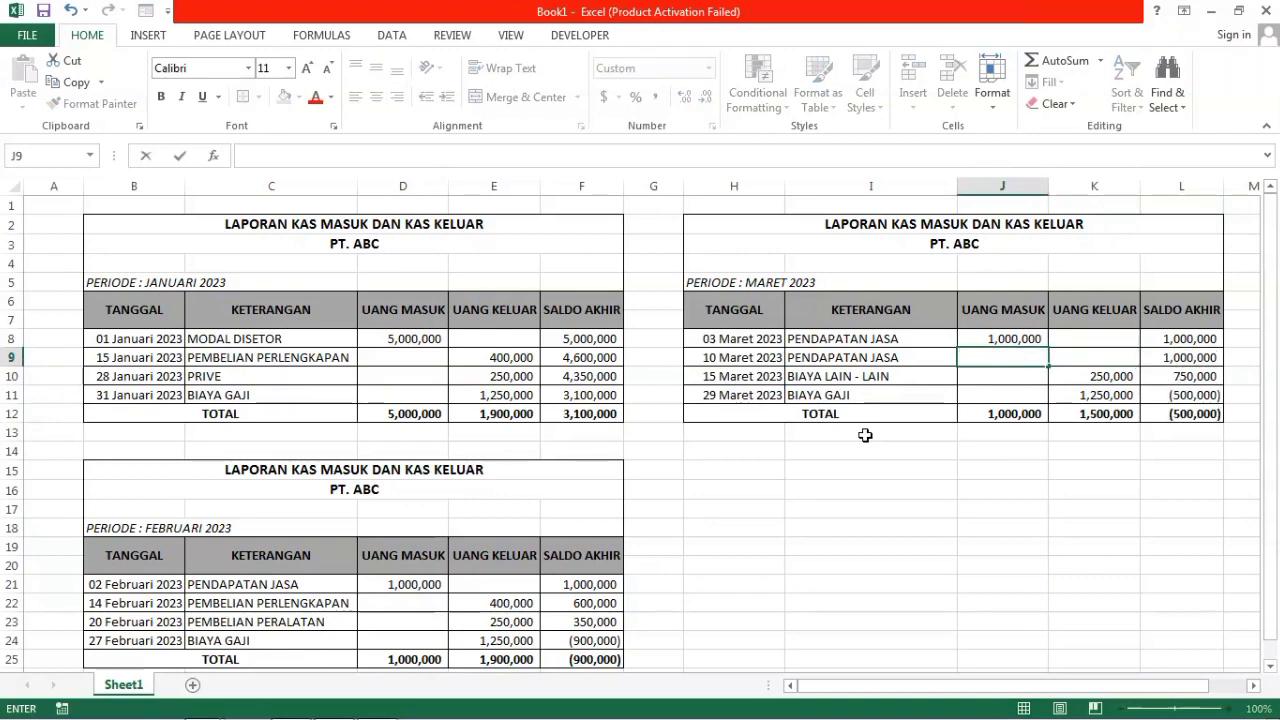
pyautogui.write('750,000')
pyautogui.press('Return')
# Step: Copy the March report in H2:L12 and paste it below, starting at H15
pyautogui.press('Right')
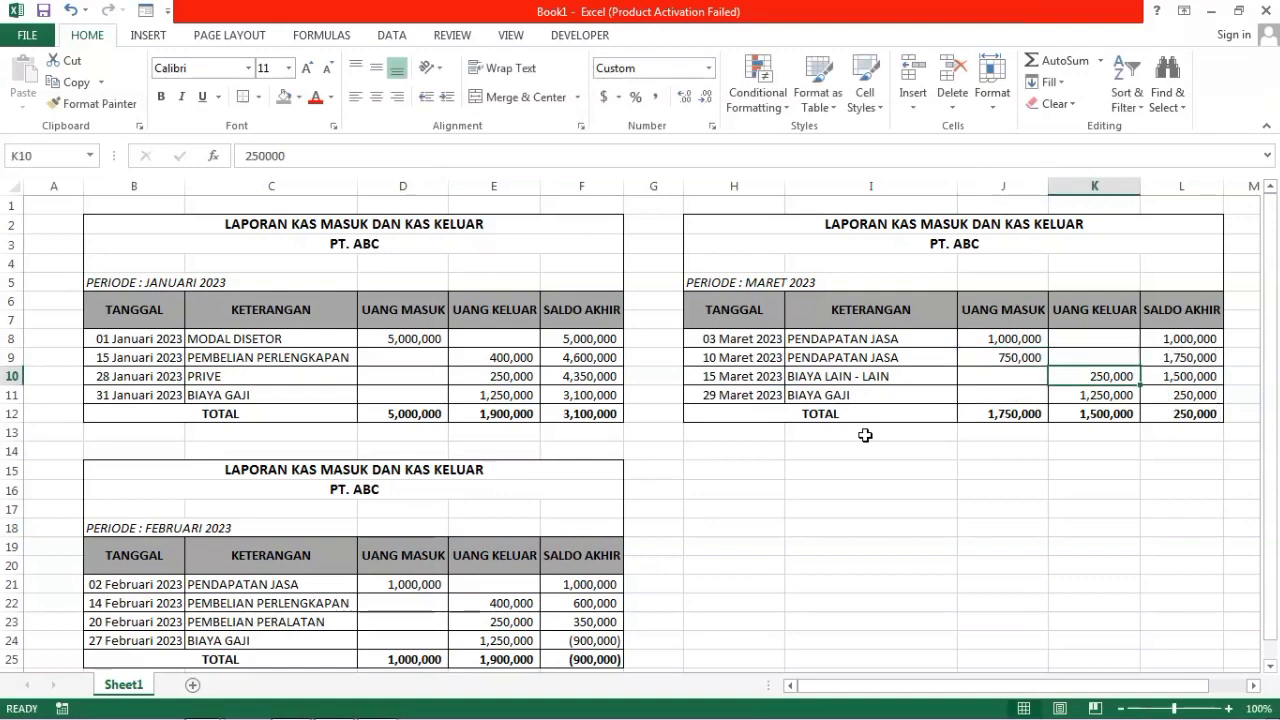
pyautogui.press('Down')
pyautogui.press('Left')
pyautogui.press('Left')
pyautogui.press('Left')
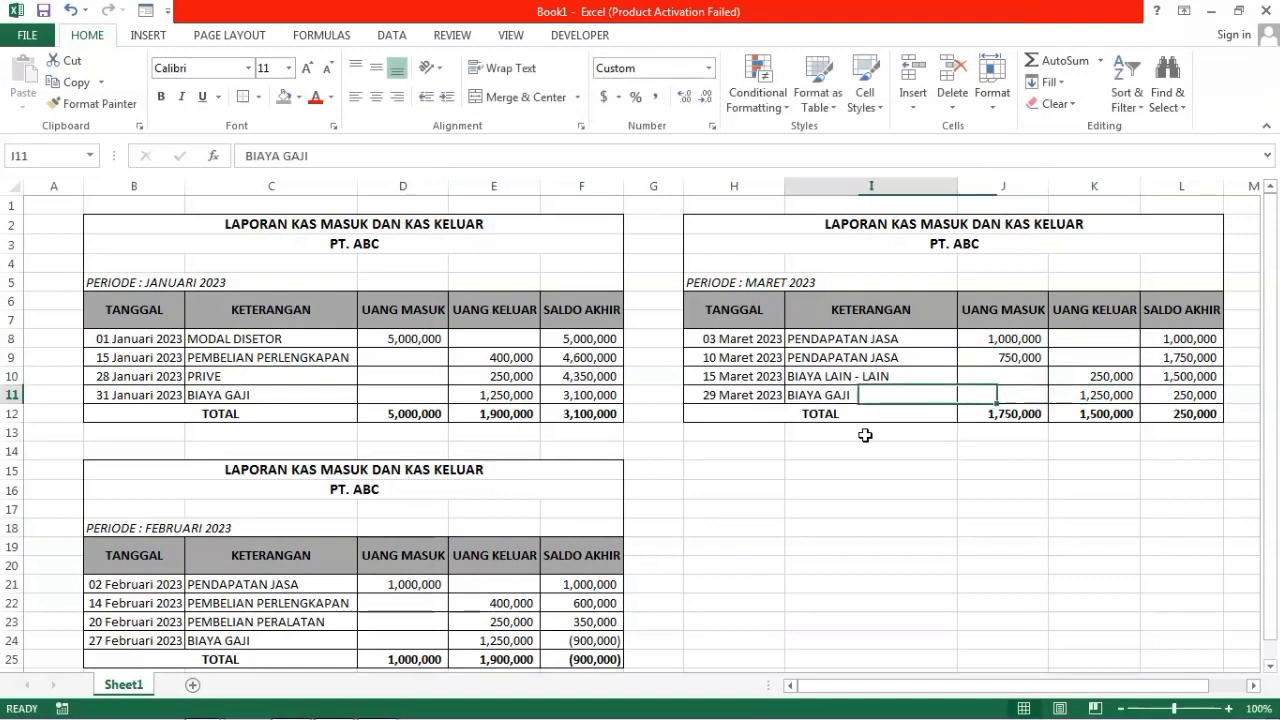
pyautogui.press('Up')
pyautogui.press('Up')
pyautogui.press('Up')
pyautogui.press('Up')
pyautogui.press('Up')
pyautogui.press('Up')
pyautogui.press('Up')
pyautogui.press('Up')
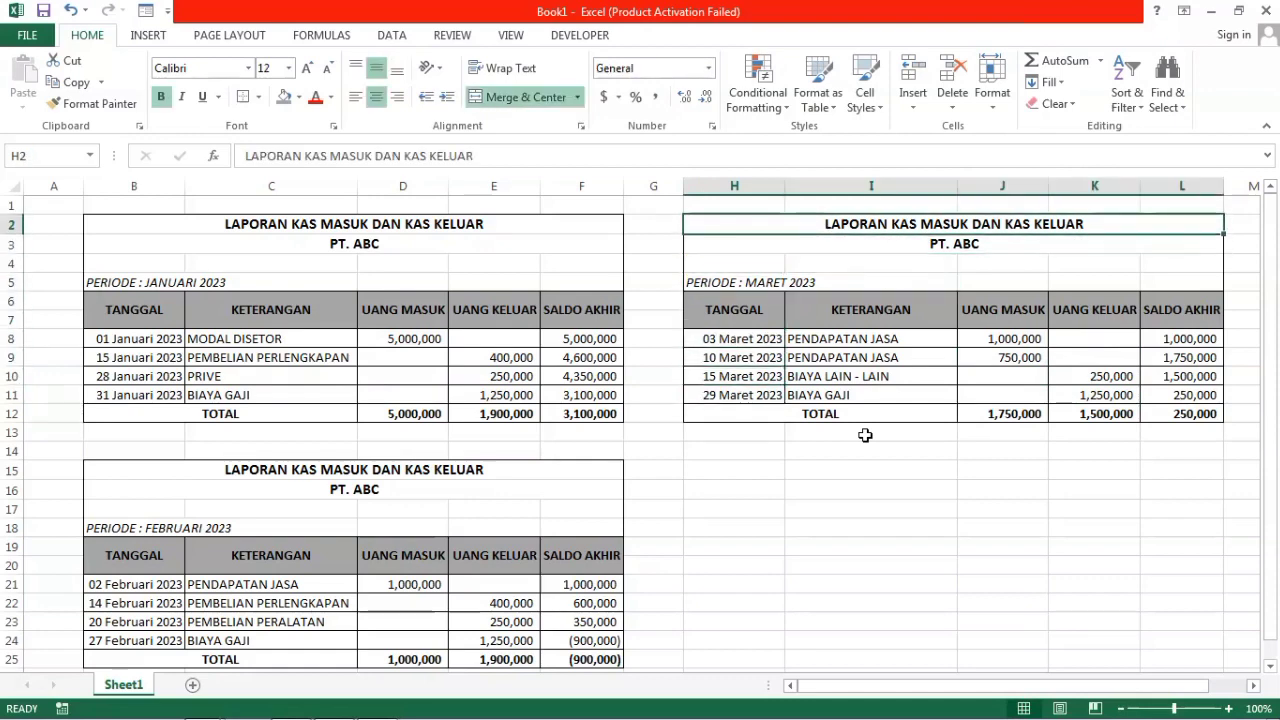
pyautogui.hotkey('shift', 'Down')
pyautogui.hotkey('shift', 'Down')
pyautogui.hotkey('shift', 'Down')
pyautogui.hotkey('shift', 'Down')
pyautogui.hotkey('shift', 'Down')
pyautogui.hotkey('shift', 'Down')
pyautogui.hotkey('shift', 'Down')
pyautogui.hotkey('shift', 'Down')
pyautogui.hotkey('shift', 'Down')
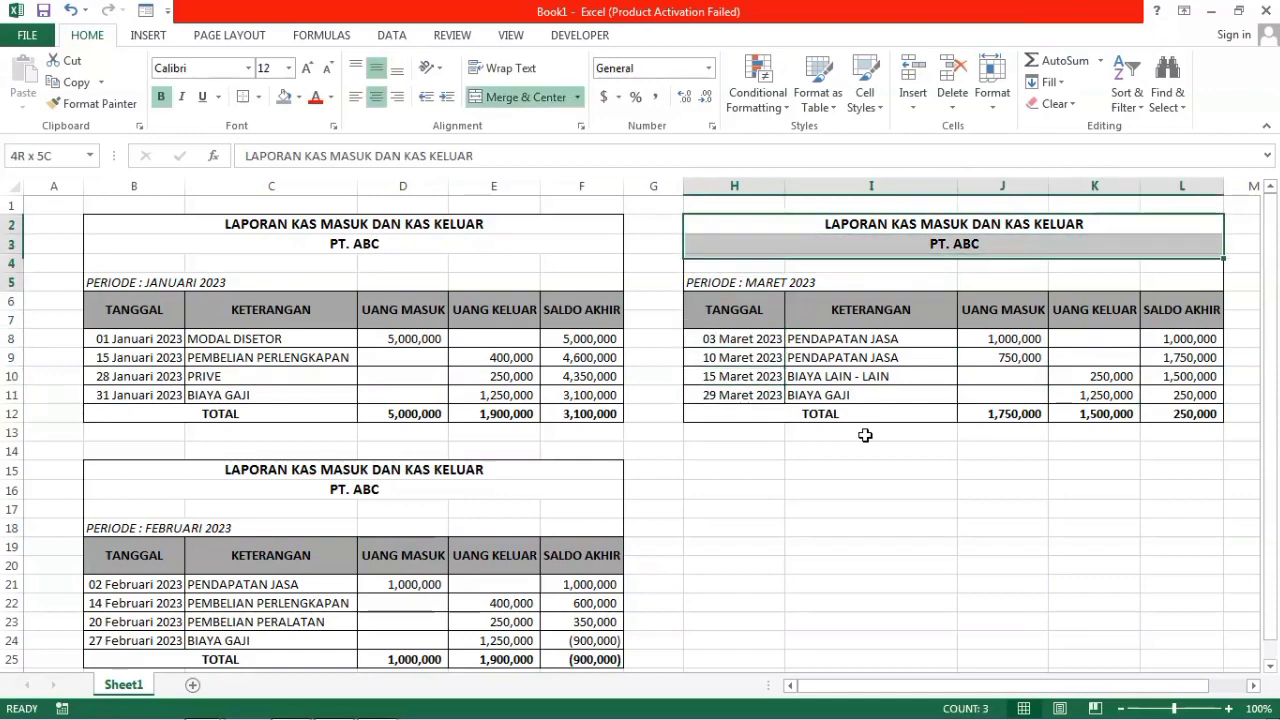
pyautogui.hotkey('ctrl', 'c')
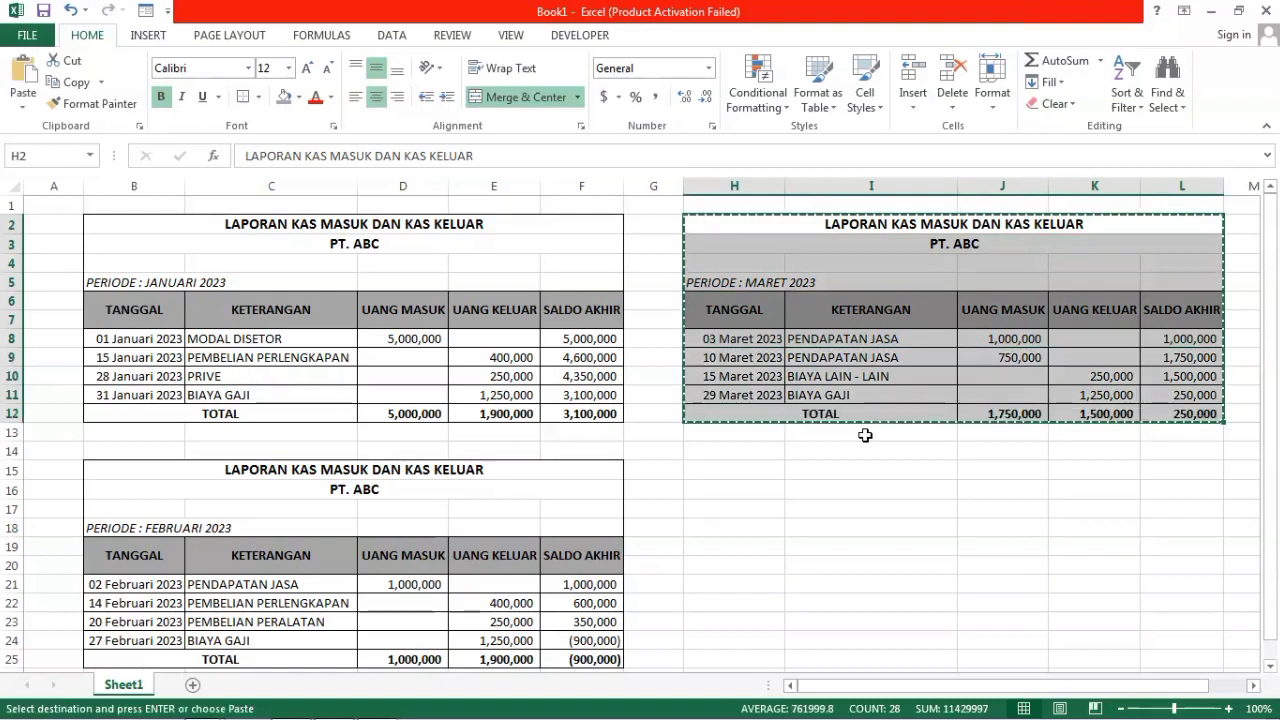
pyautogui.click(752, 470)
pyautogui.hotkey('ctrl', 'v')
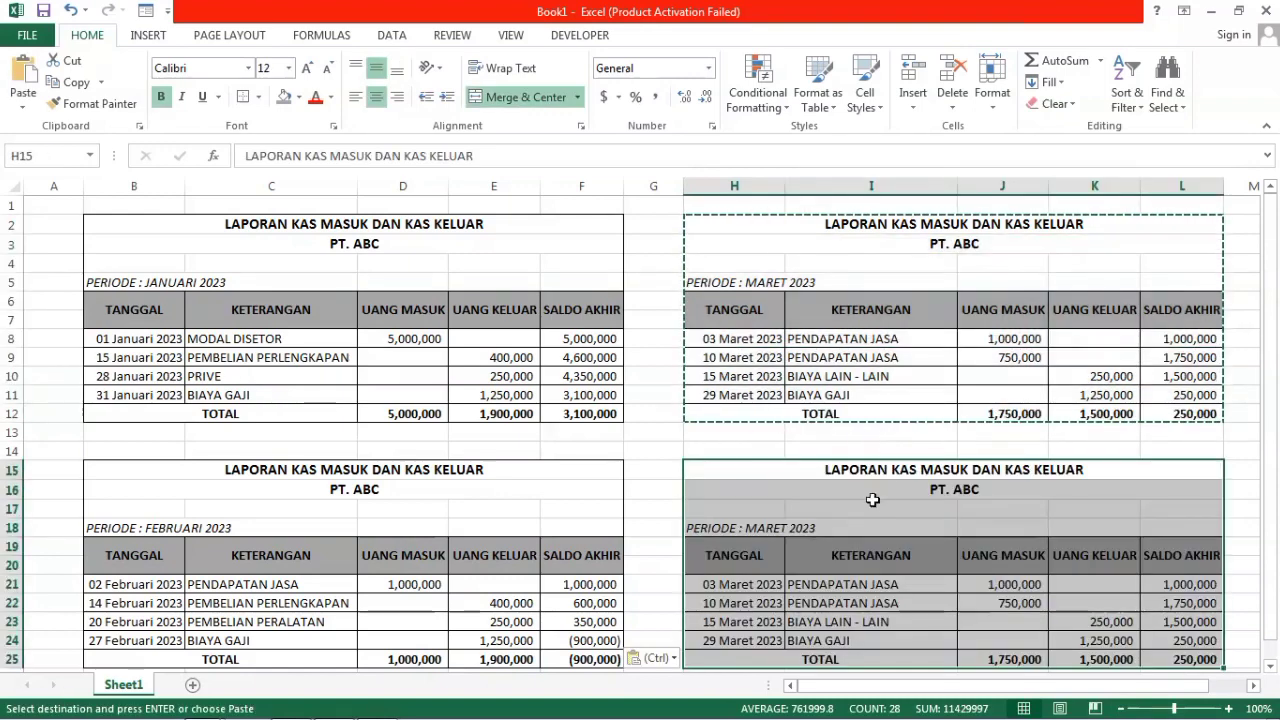
# Step: Change the period line in H18 of the pasted report to PERIODE : APRIL 2023
pyautogui.doubleClick(794, 528)
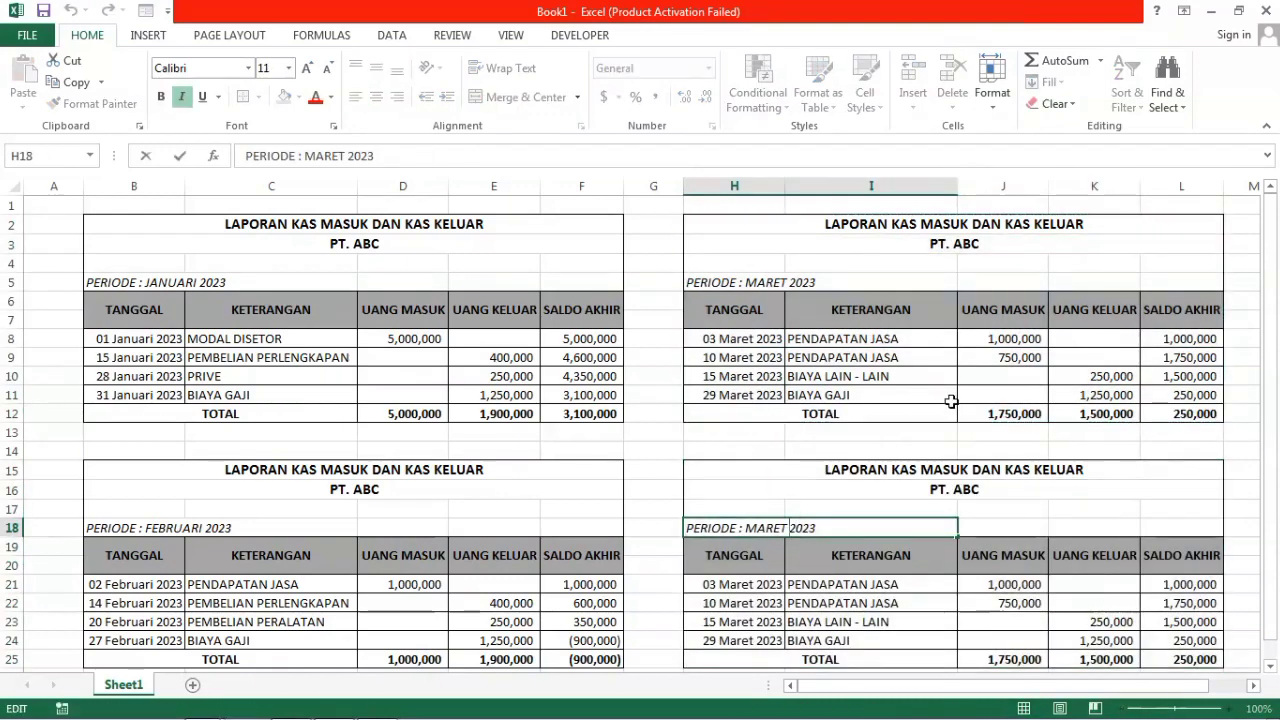
pyautogui.press('BackSpace')
pyautogui.press('BackSpace')
pyautogui.press('BackSpace')
pyautogui.press('BackSpace')
pyautogui.press('BackSpace')
pyautogui.press('BackSpace')
pyautogui.write('APR')
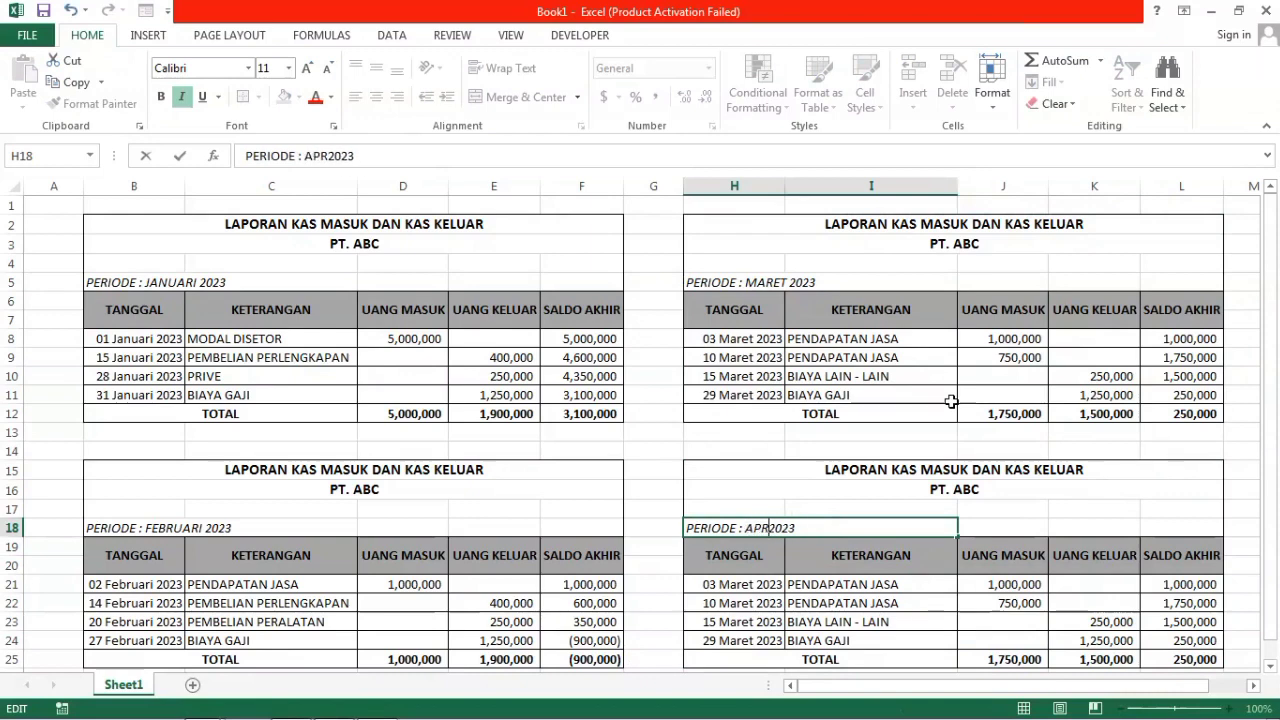
pyautogui.write('IL')
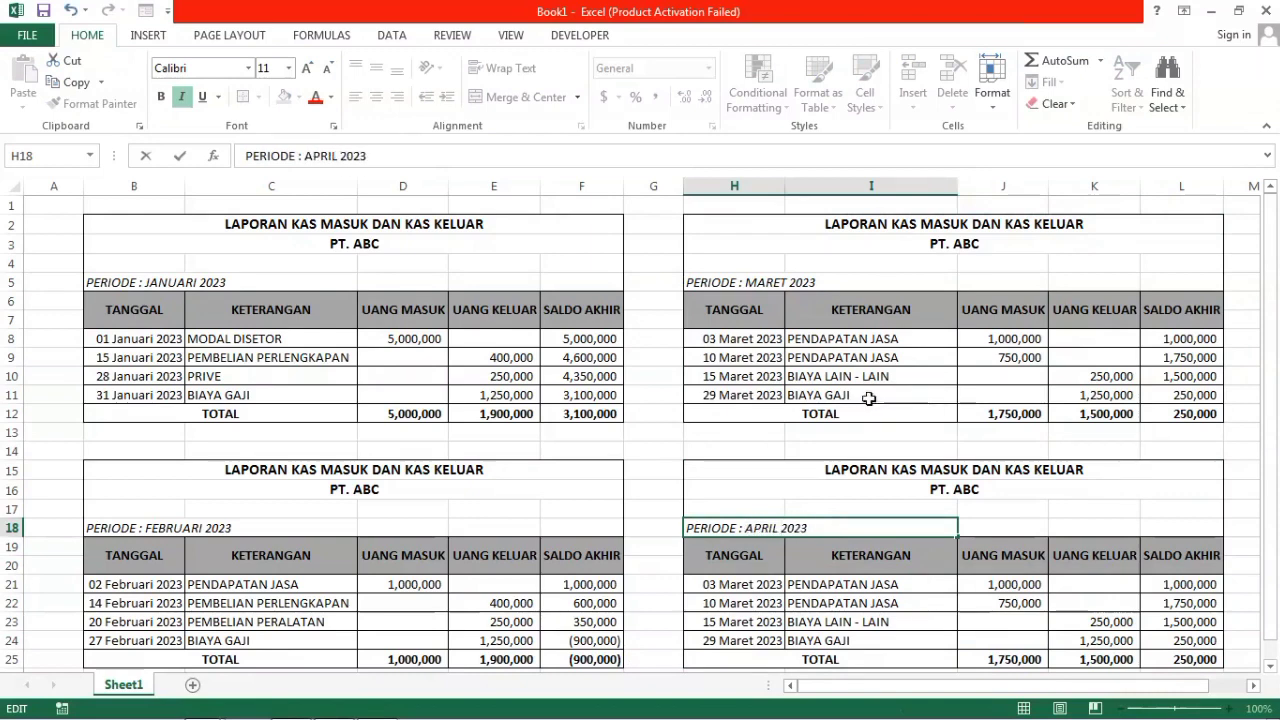
pyautogui.scroll(-1, 900, 410)
pyautogui.click(884, 545)
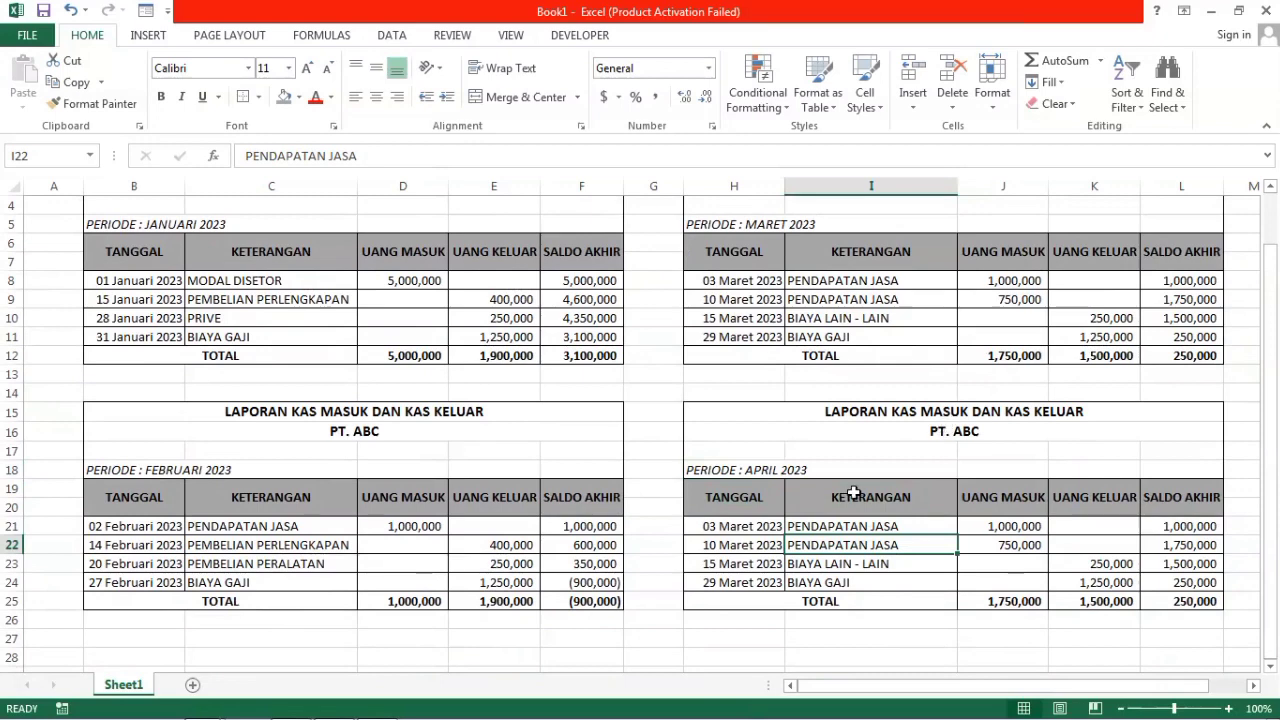
# Step: Replace the dates in H21:H24 of the April report with 1, 10, 23 and 28 April
pyautogui.click(745, 526)
pyautogui.write('1')
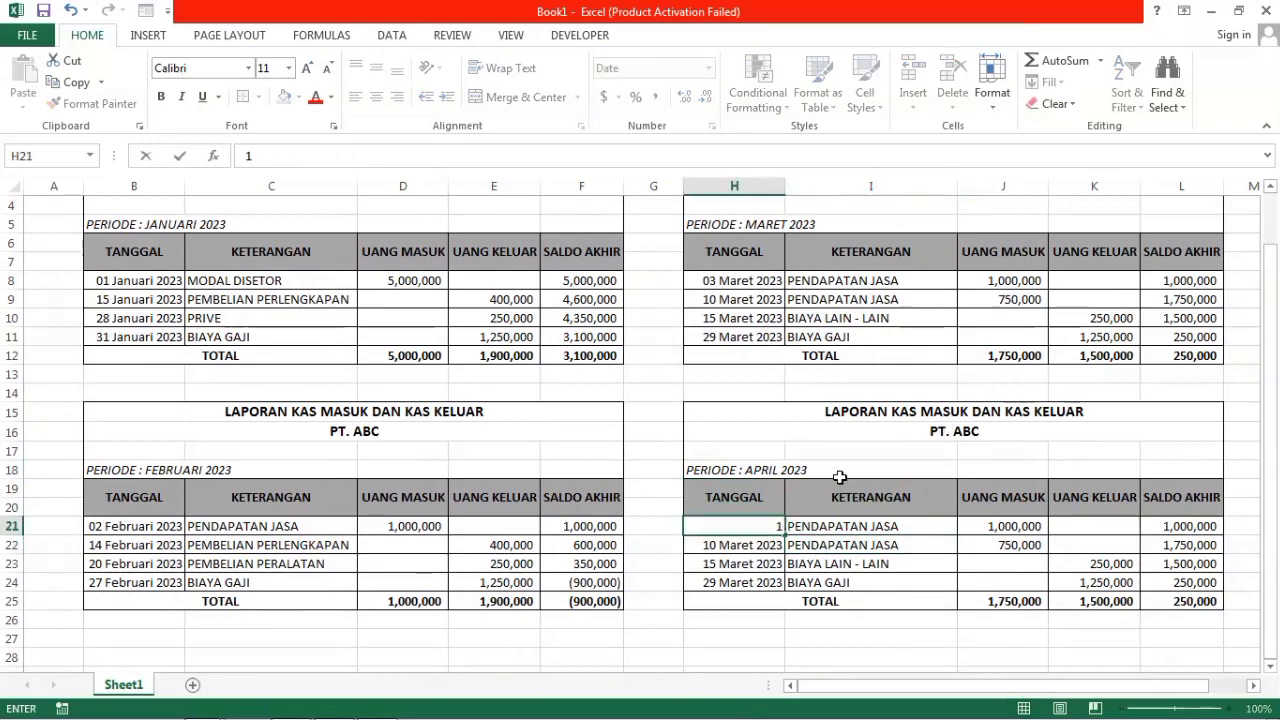
pyautogui.write(' APR')
pyautogui.press('Return')
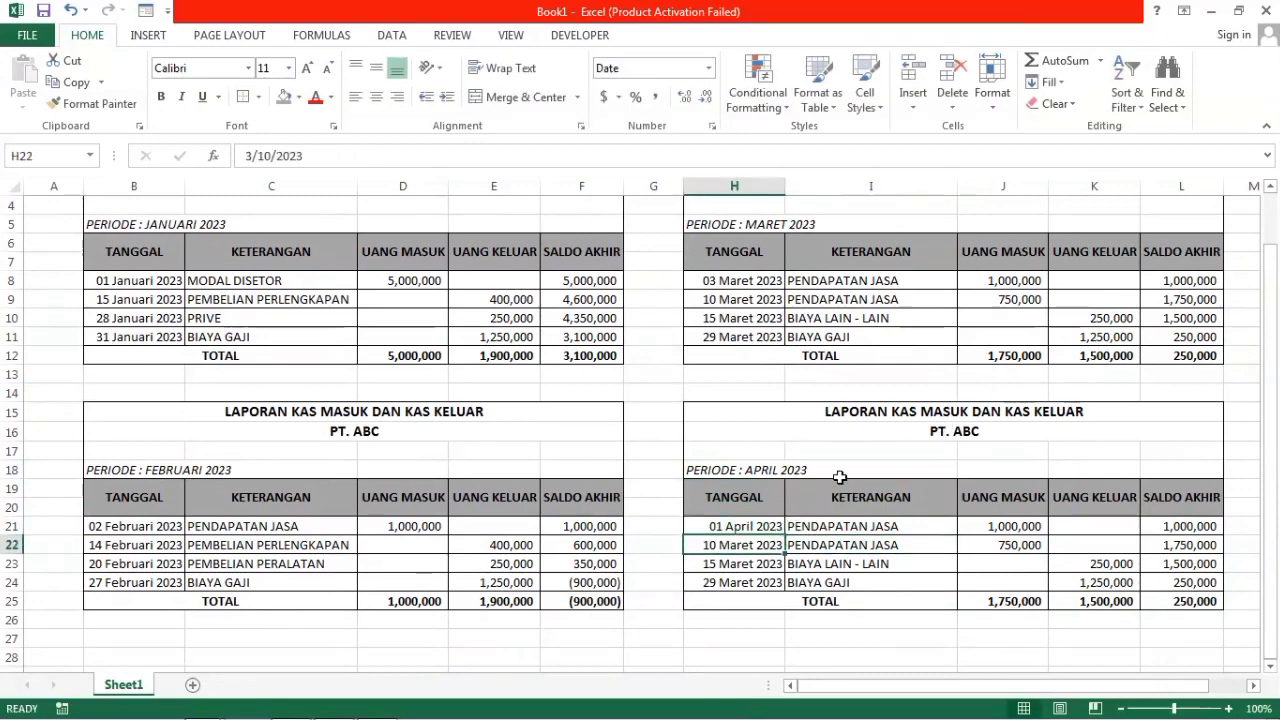
pyautogui.write('10 APR')
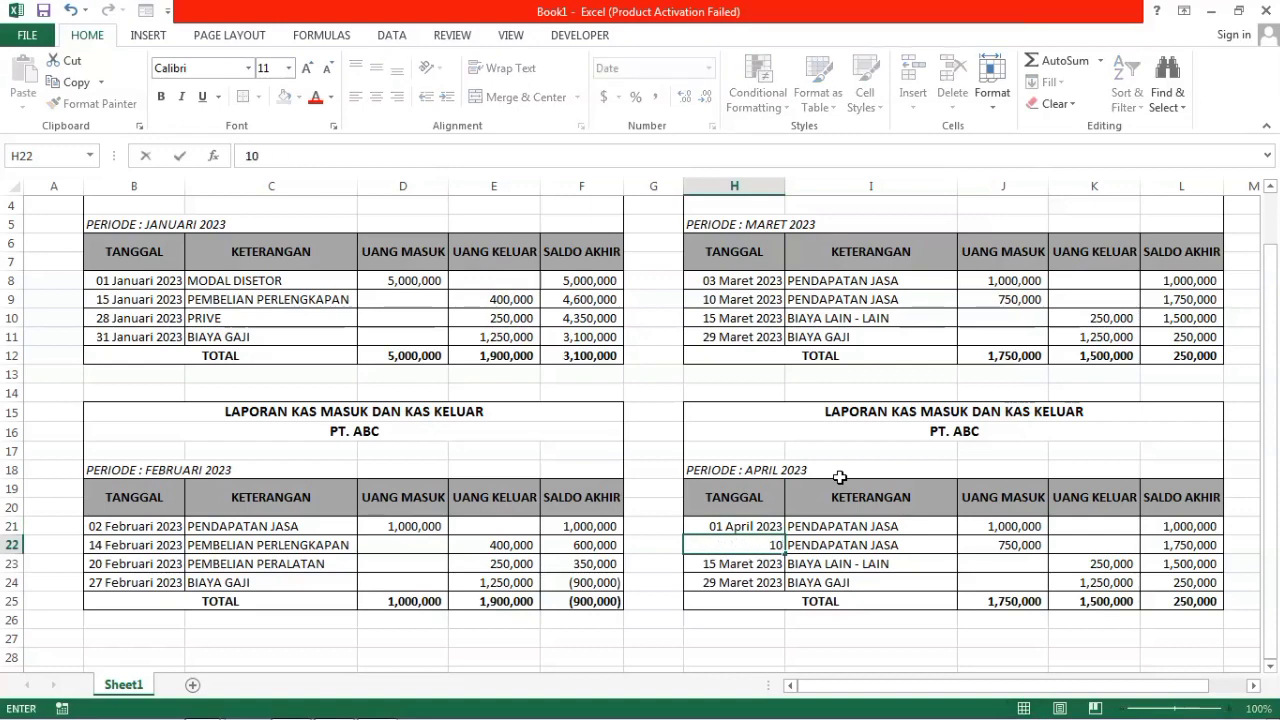
pyautogui.press('Return')
pyautogui.write('13')
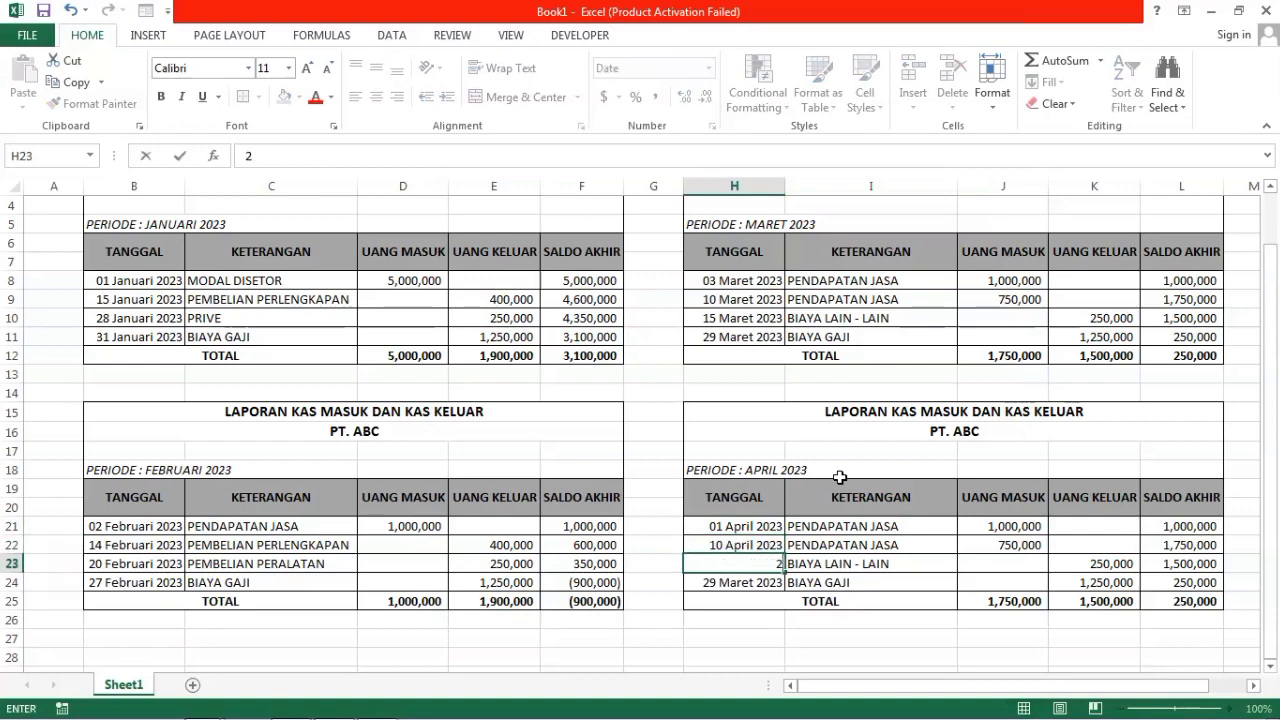
pyautogui.write(' APR')
pyautogui.press('Return')
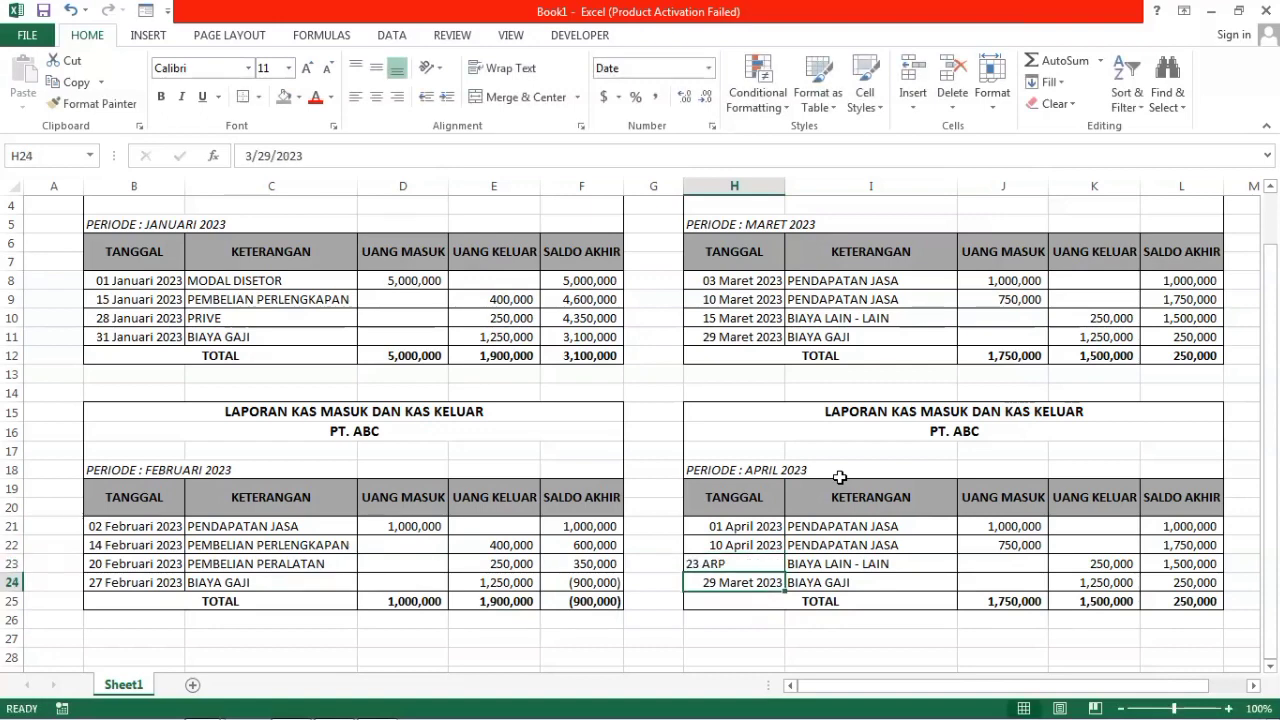
pyautogui.press('Up')
pyautogui.write('23 APR')
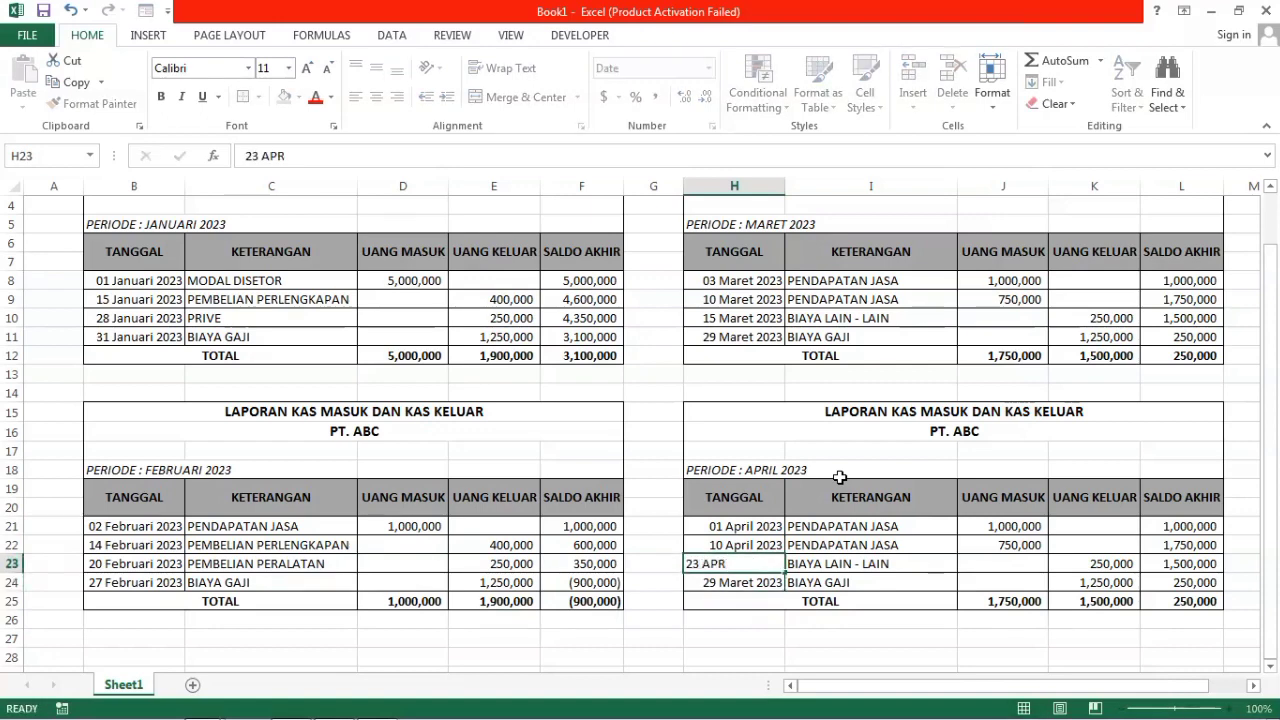
pyautogui.press('Return')
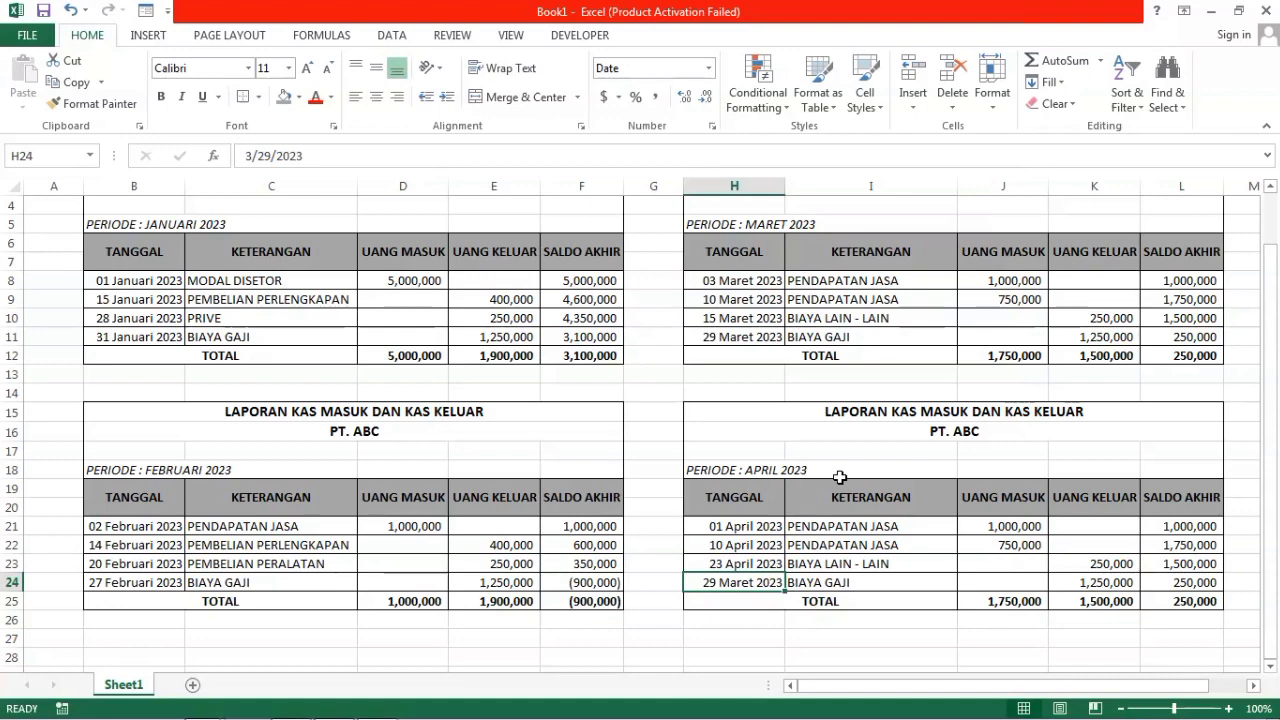
pyautogui.write('28')
pyautogui.press('BackSpace')
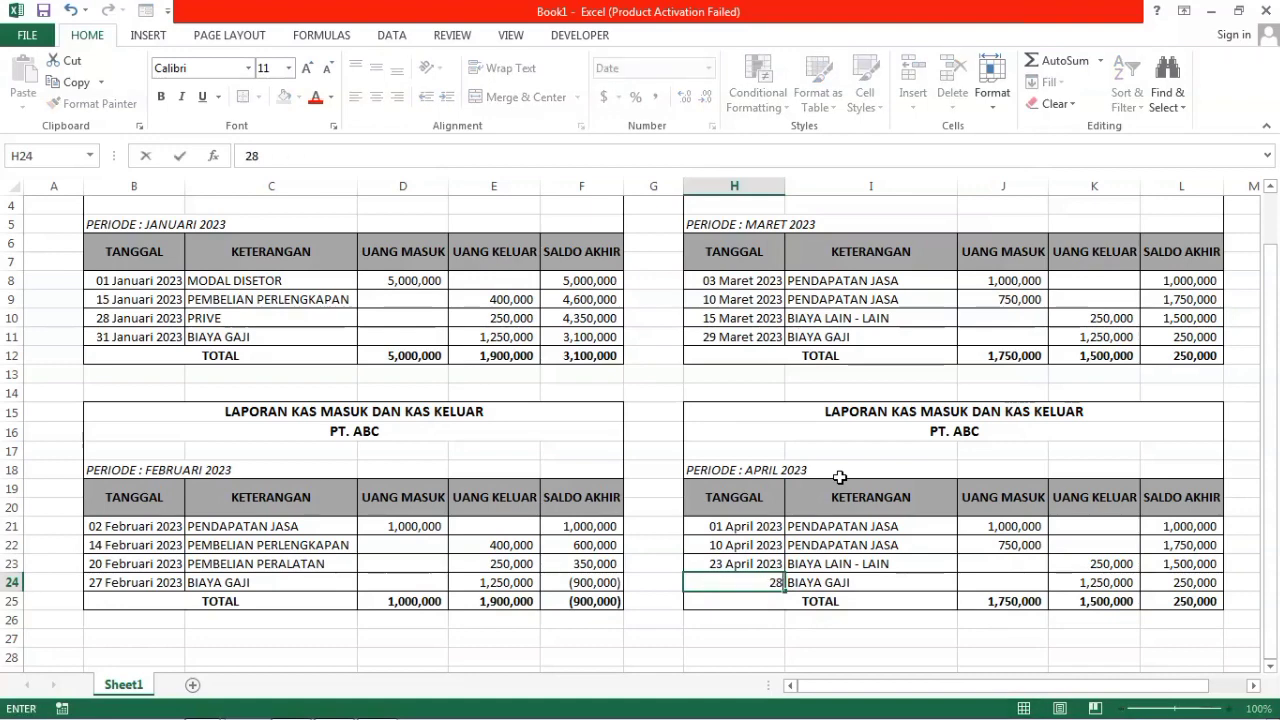
pyautogui.write('APR')
pyautogui.press('Up')
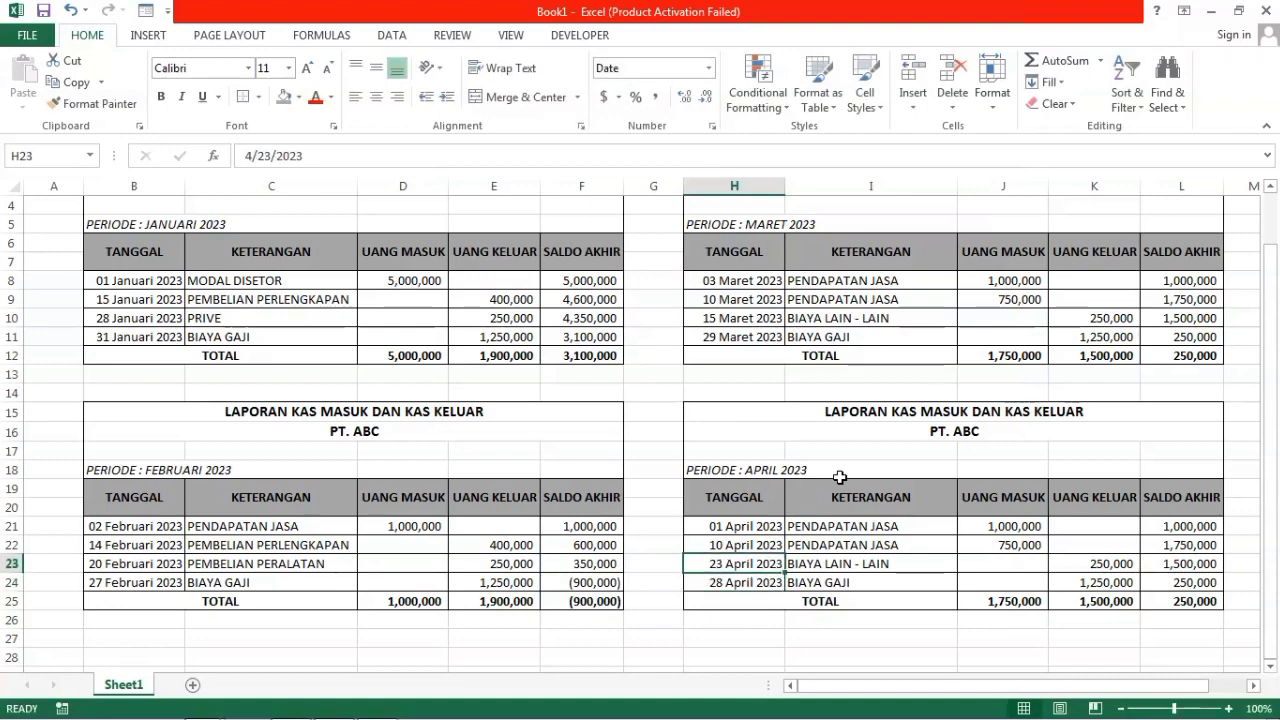
# Step: Change the description of the 1 April row in I21 to PEMBELIAN PERSEDIAAN
pyautogui.press('Down')
pyautogui.press('Right')
pyautogui.press('Up')
pyautogui.press('Up')
pyautogui.press('Up')
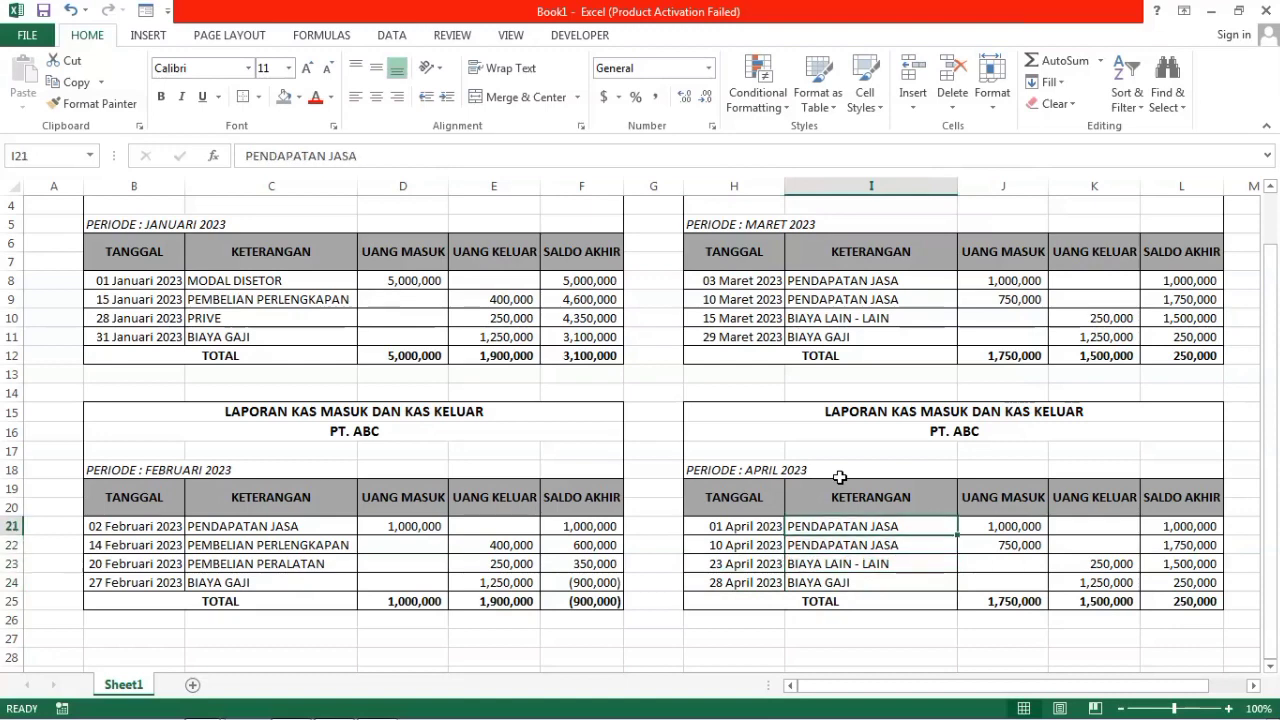
pyautogui.press('Down')
pyautogui.press('Up')
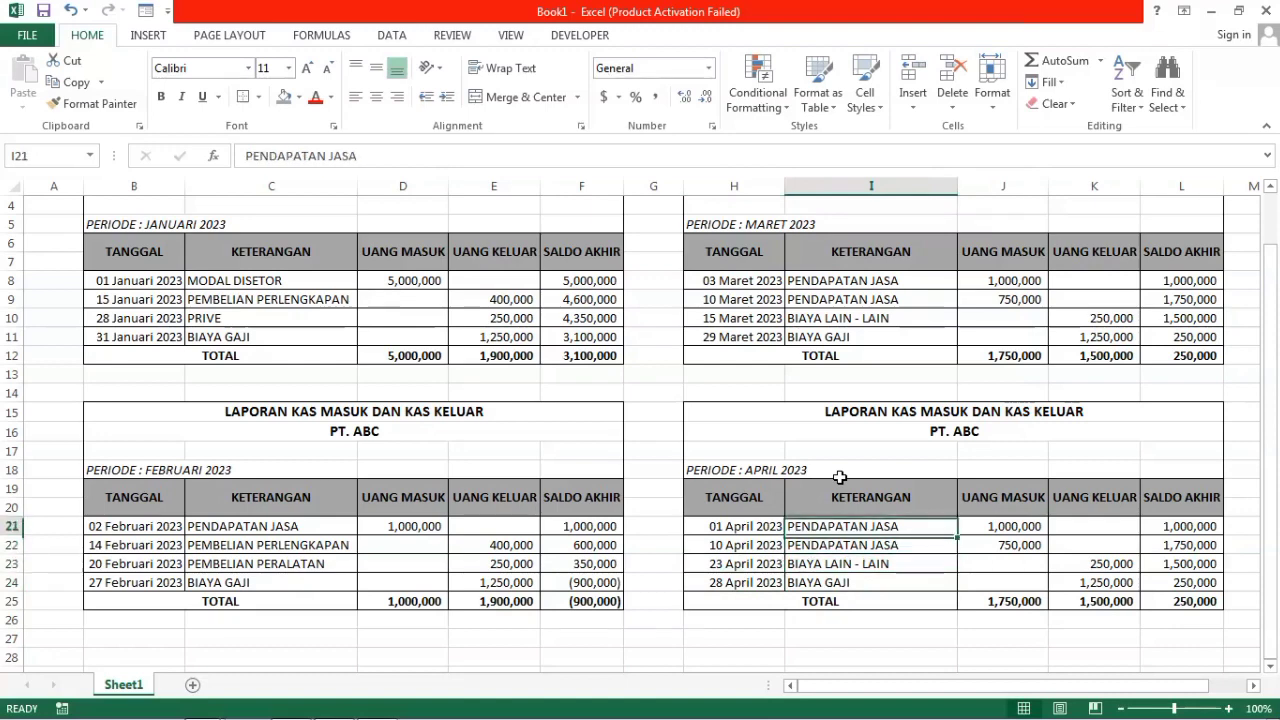
pyautogui.write('PEM')
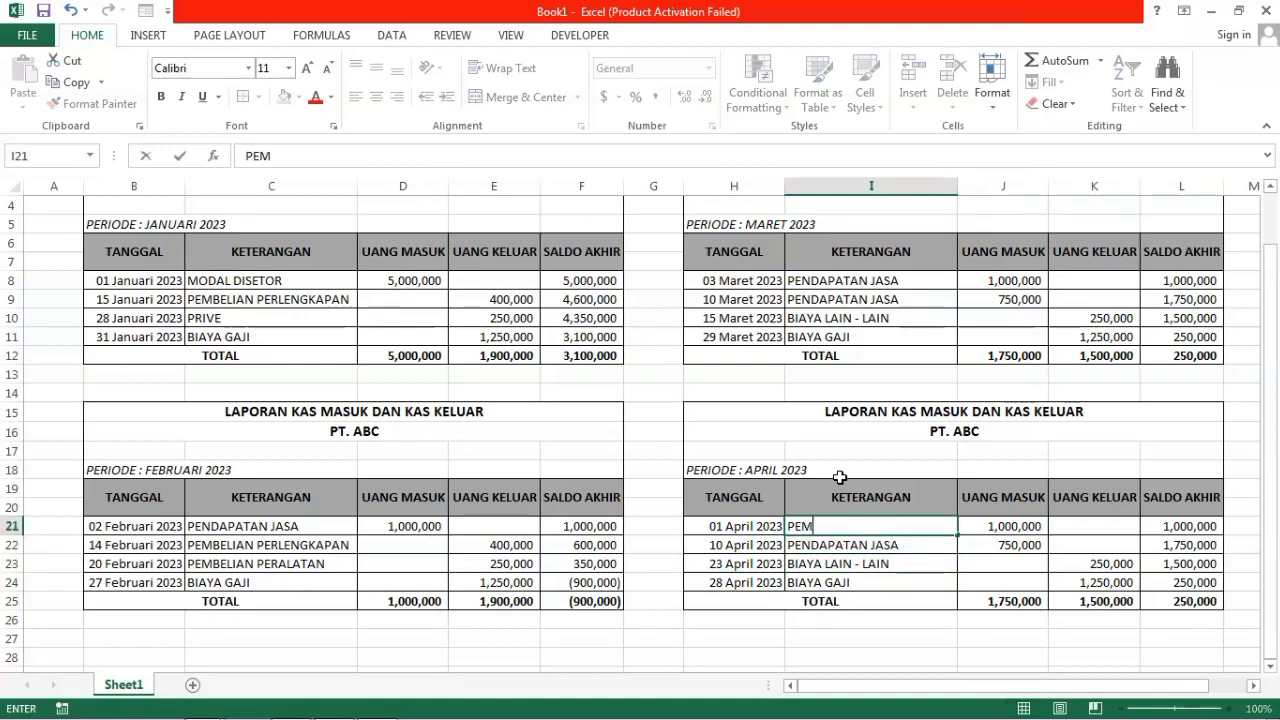
pyautogui.write('BELIAN PE')
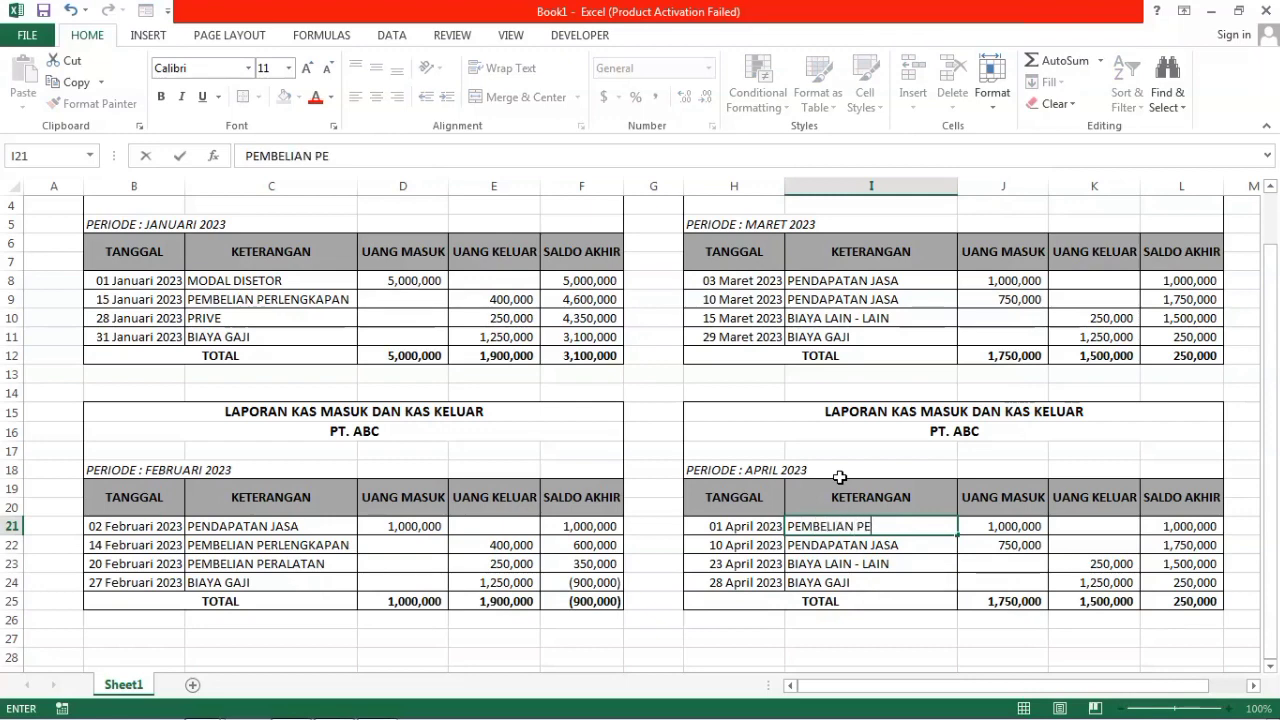
pyautogui.write('RSEDIAAN')
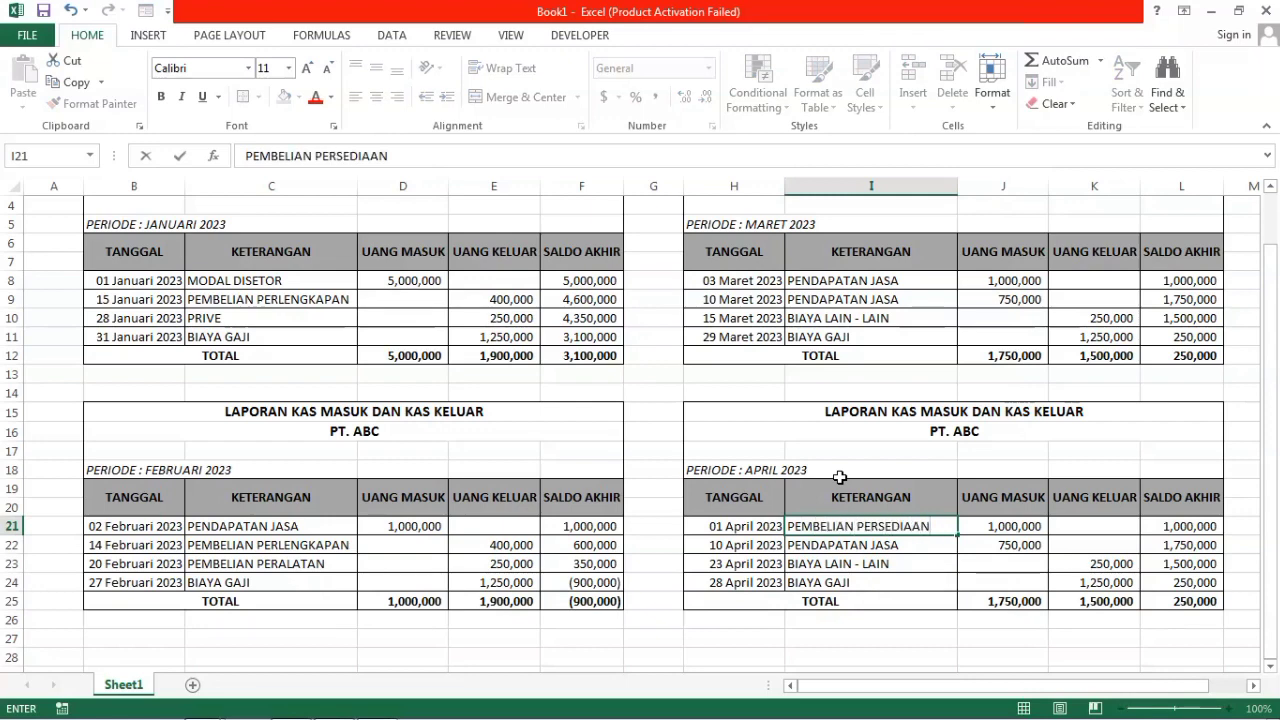
pyautogui.press('Return')
# Step: Change the description of the 23 April row in I23 to ONGKOS TRANSPORT
pyautogui.press('Down')
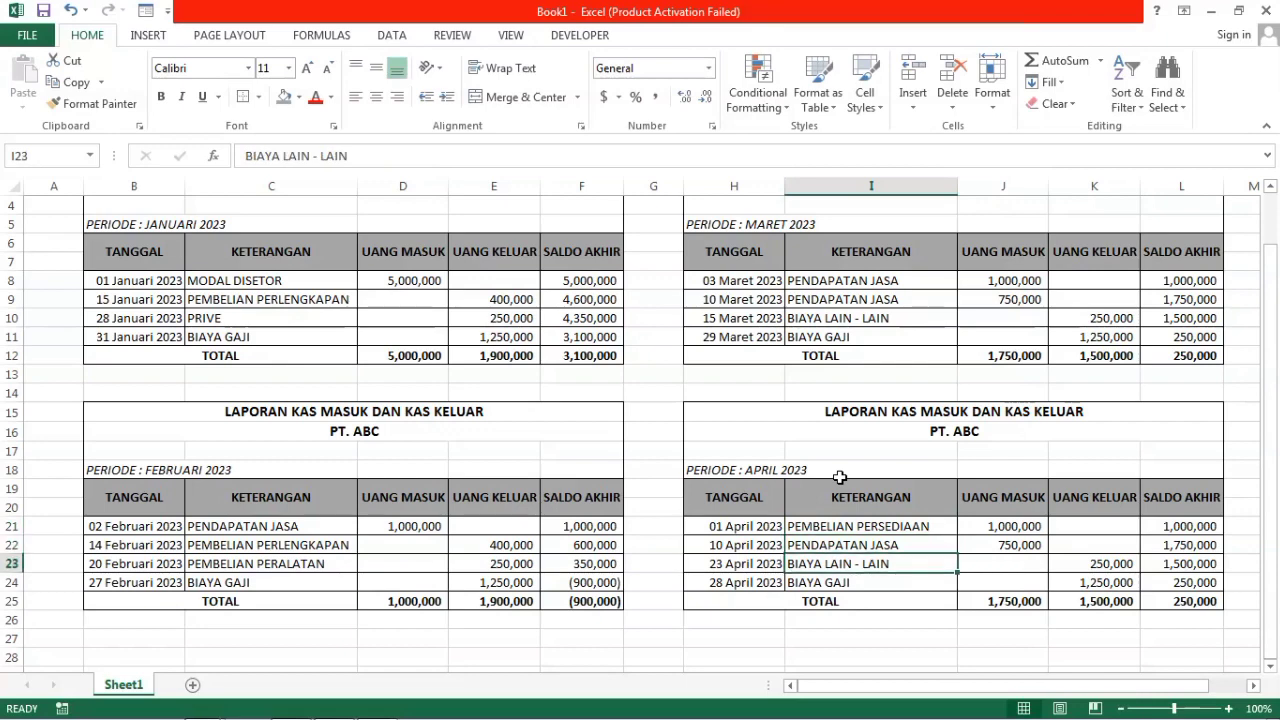
pyautogui.write('ONGKO')
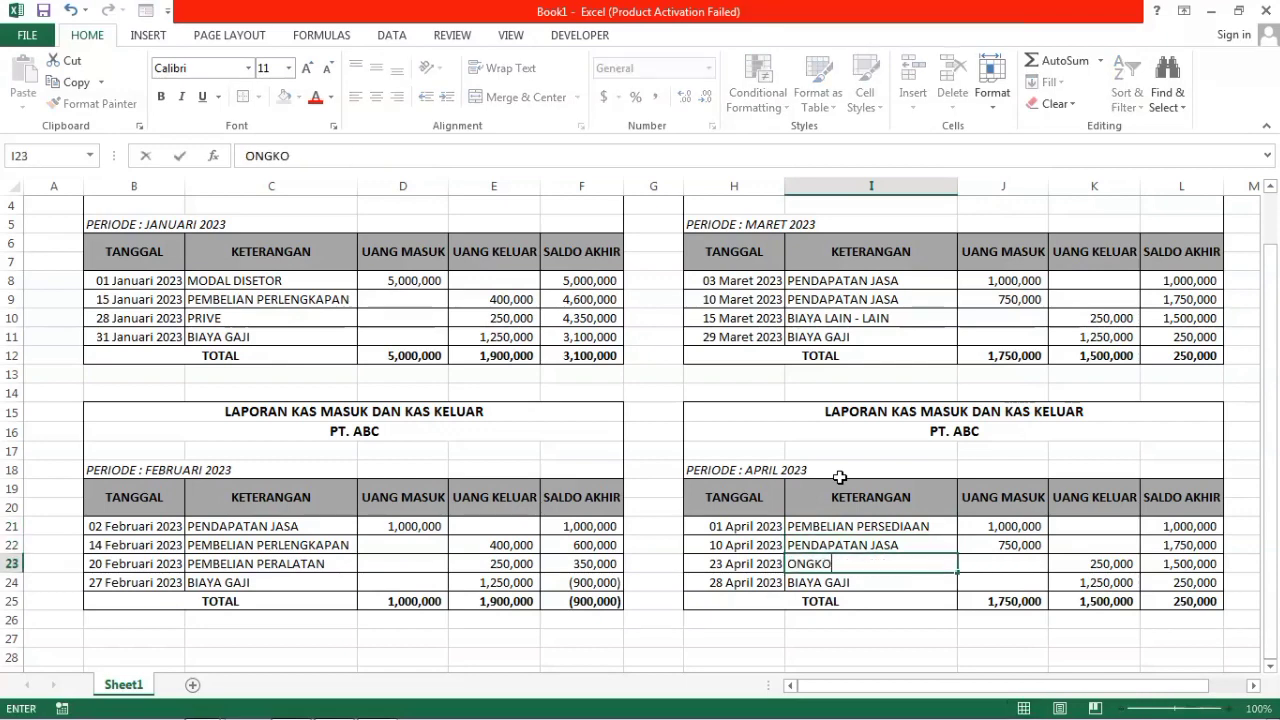
pyautogui.write('S TRANSPORT')
pyautogui.press('Tab')
# Step: Enter 250,000 as cash-out for the 1 April row in K21 and clear the cash-in amount in J21
pyautogui.press('Up')
pyautogui.press('Up')
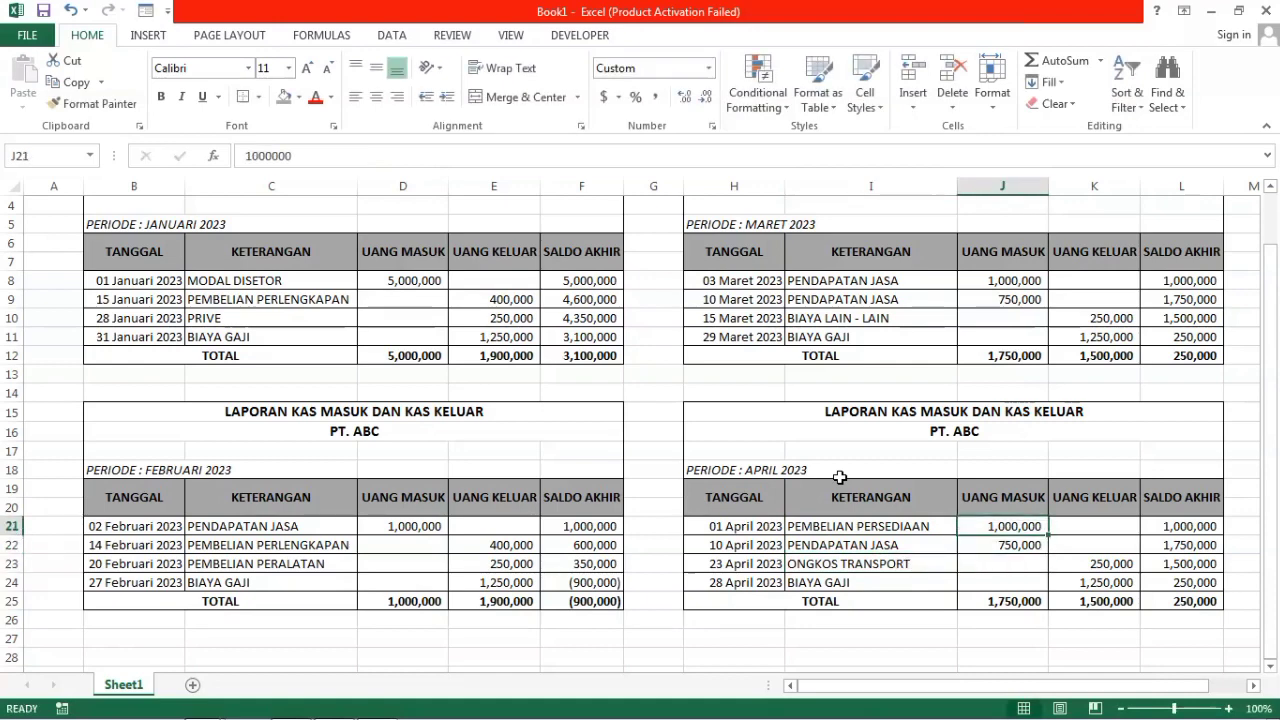
pyautogui.press('Right')
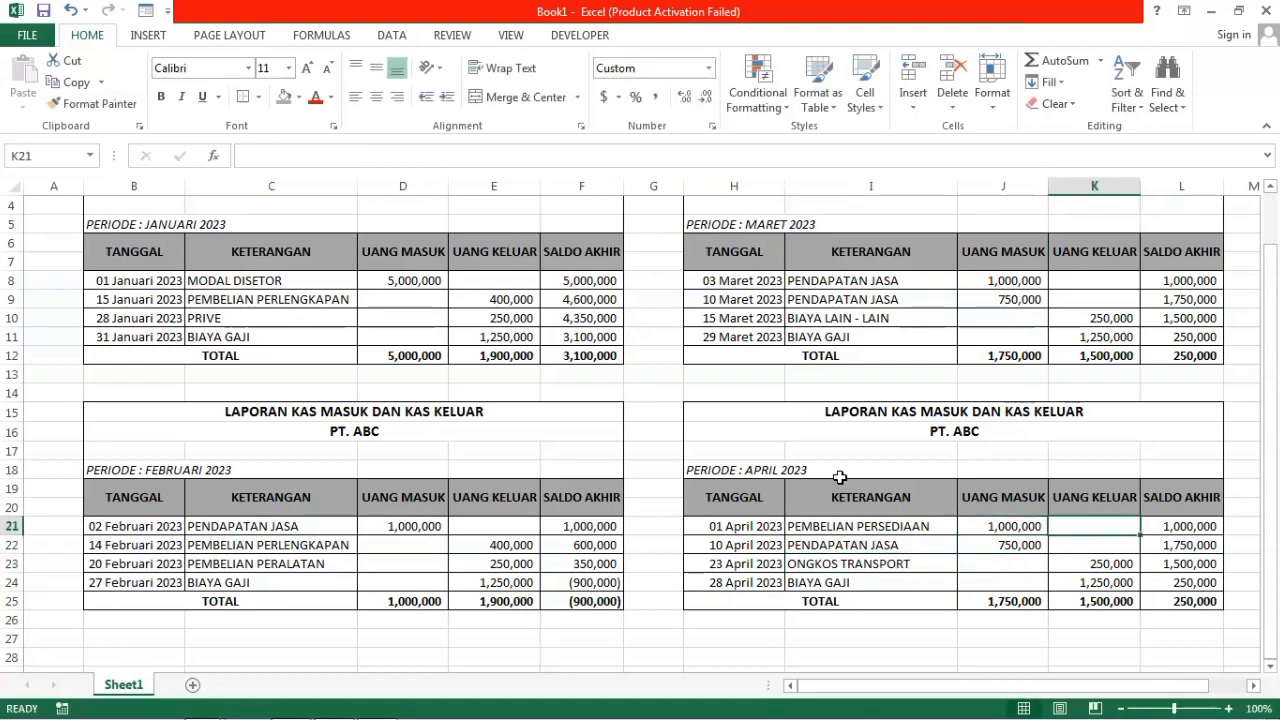
pyautogui.write('250000')
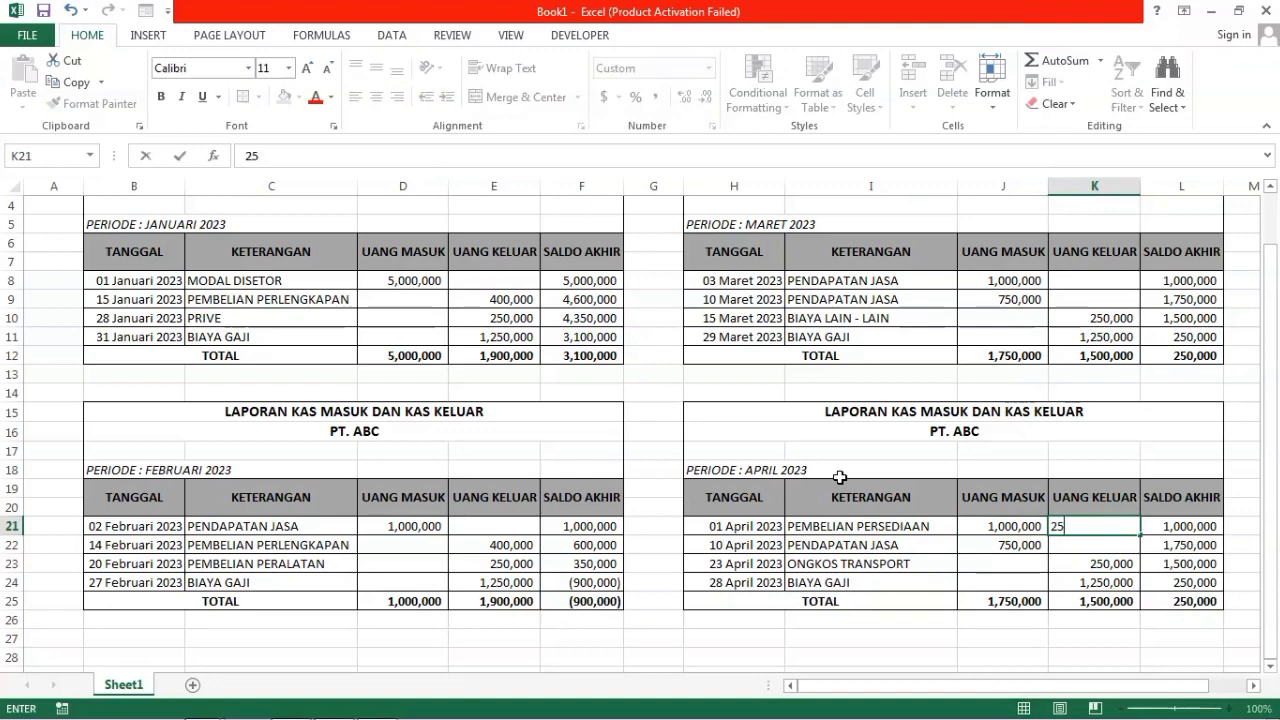
pyautogui.press('Return')
pyautogui.press('Left')
pyautogui.press('Up')
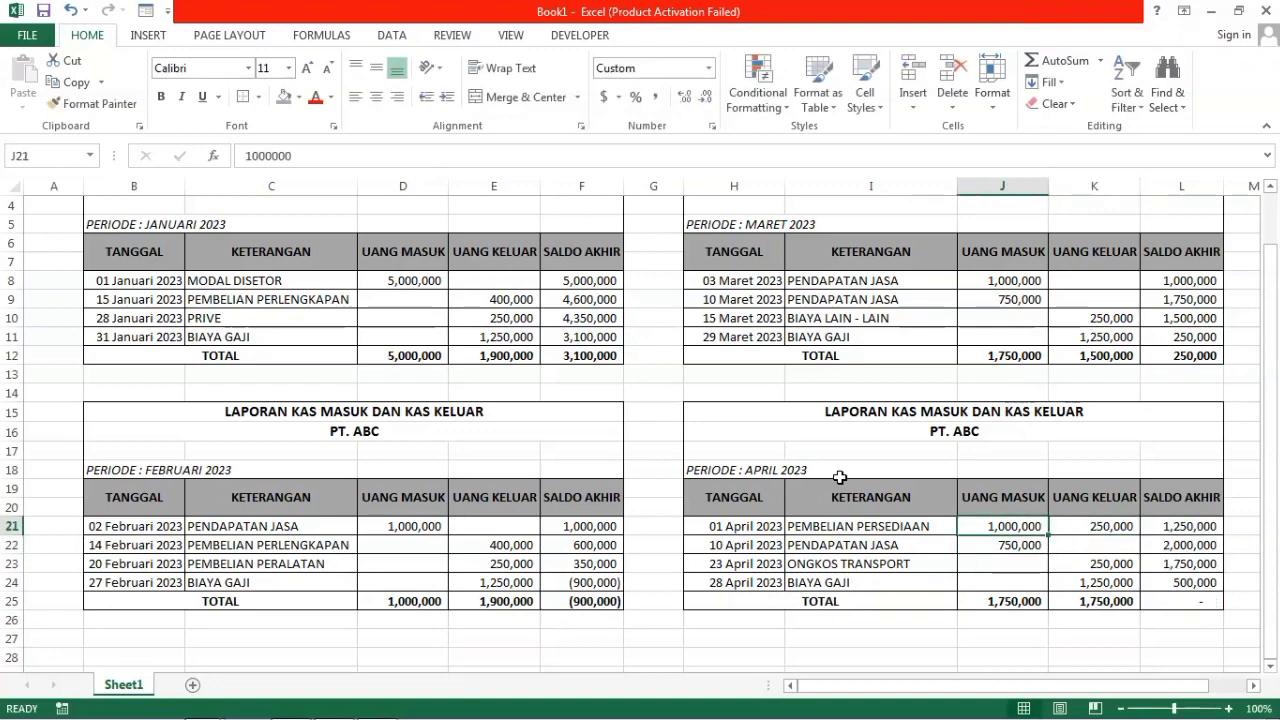
pyautogui.press('Delete')
# Step: Set the cash-out amount of the 23 April transport row in K23 to 50,000
pyautogui.press('Down')
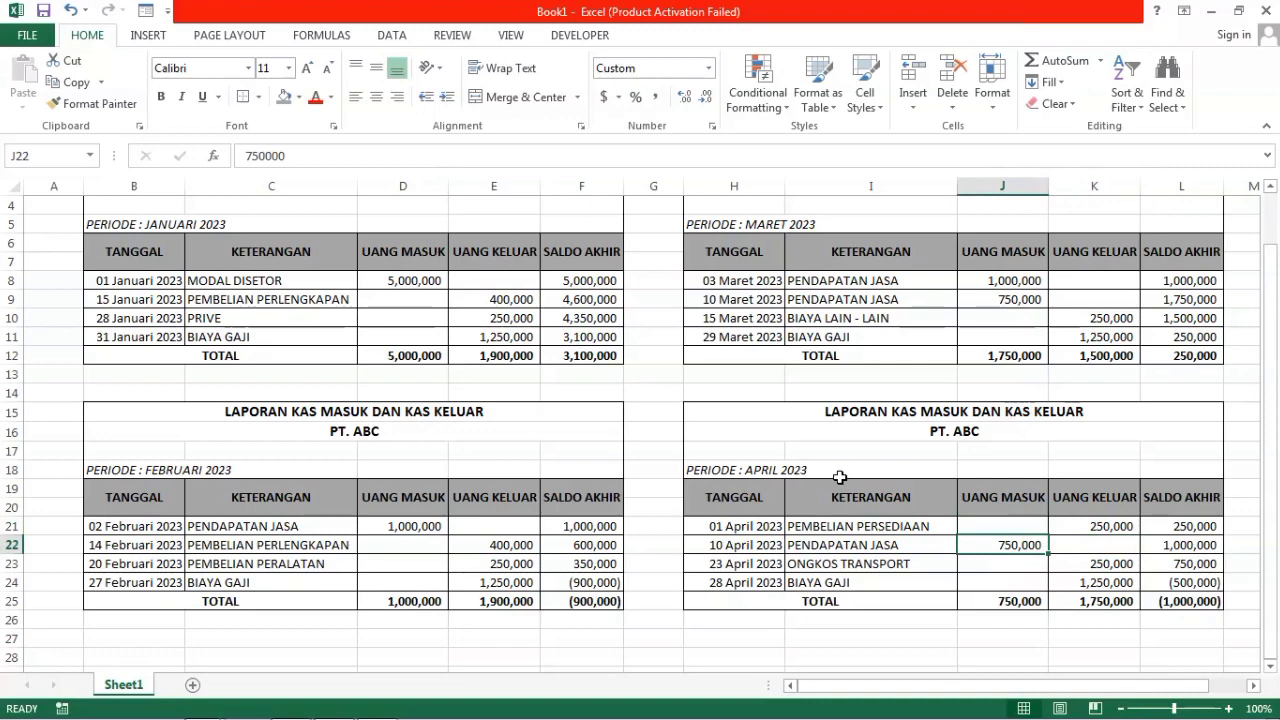
pyautogui.press('Right')
pyautogui.press('Down')
pyautogui.write('50000')
pyautogui.press('Return')
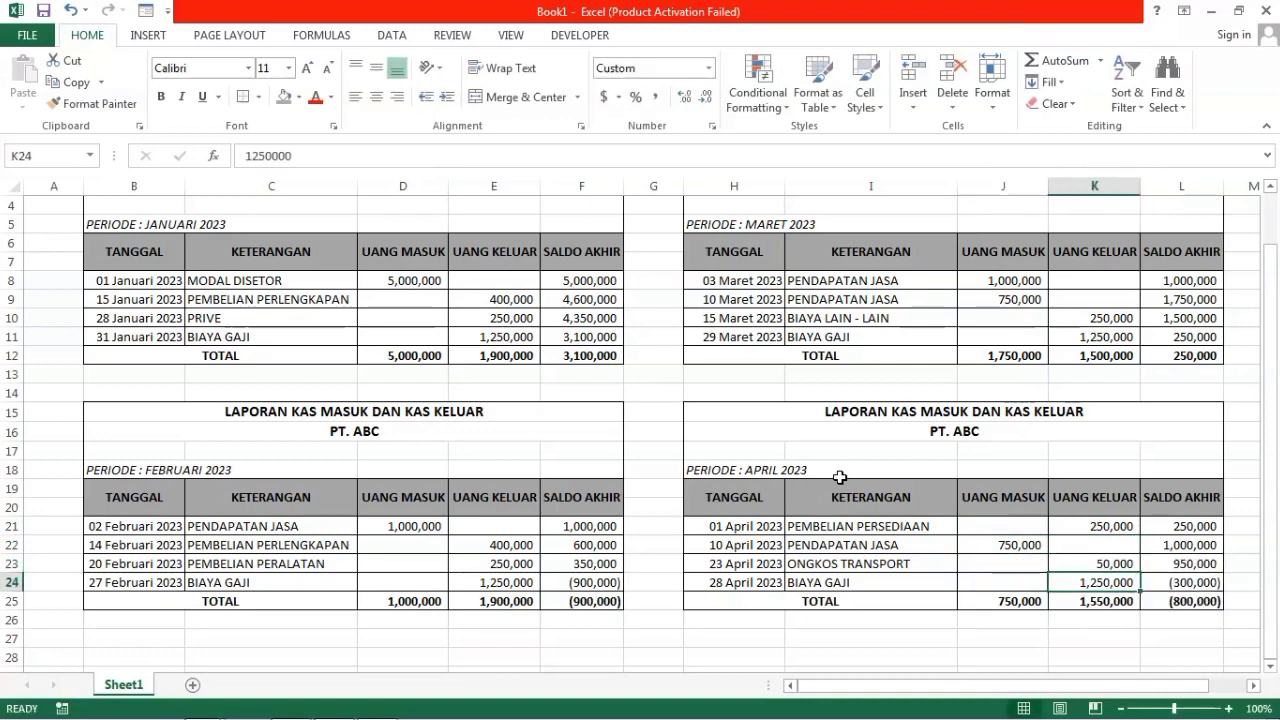
# Step: Look over the four monthly reports and go through the total row of the January report
pyautogui.press('Down')
pyautogui.press('Up')
pyautogui.press('Up')
pyautogui.press('Up')
pyautogui.press('Up')
pyautogui.press('Up')
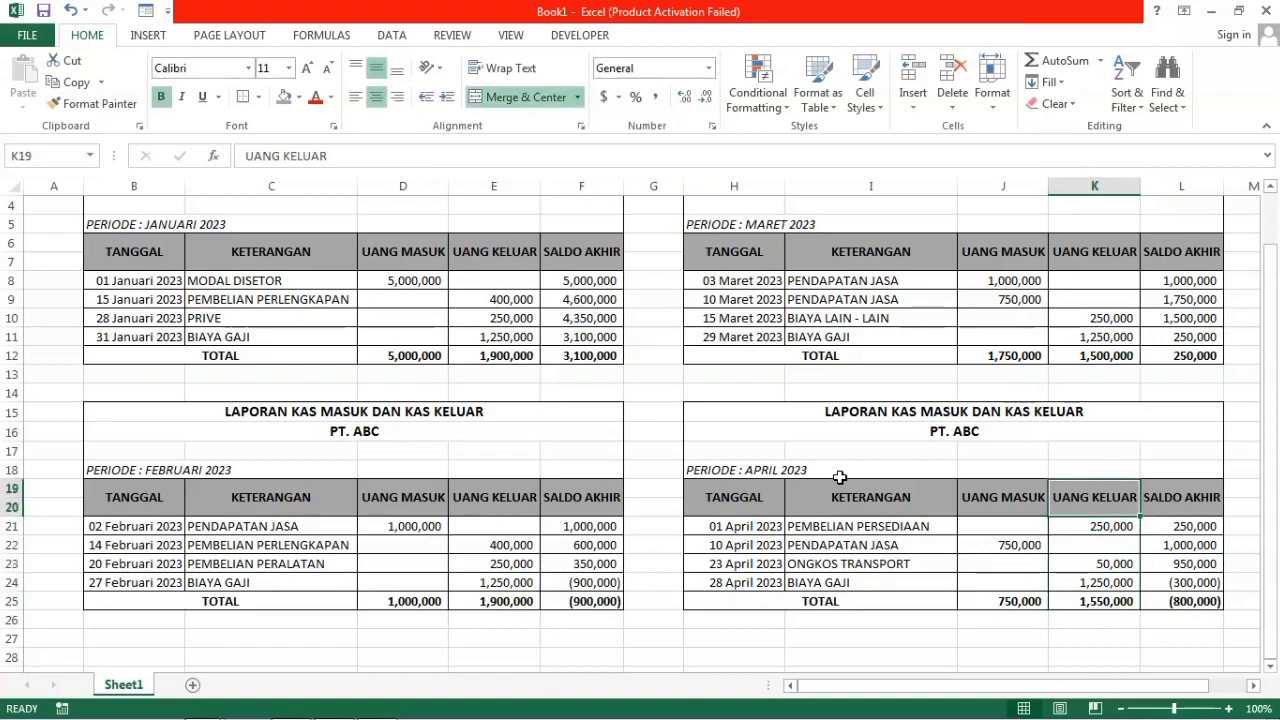
pyautogui.press('Up')
pyautogui.press('Up')
pyautogui.press('Up')
pyautogui.press('Up')
pyautogui.press('Up')
pyautogui.press('Up')
pyautogui.press('Up')
pyautogui.press('Up')
pyautogui.press('Up')
pyautogui.press('Up')
pyautogui.press('Up')
pyautogui.press('Up')
pyautogui.press('Up')
pyautogui.press('Up')
pyautogui.press('Up')
pyautogui.press('Up')
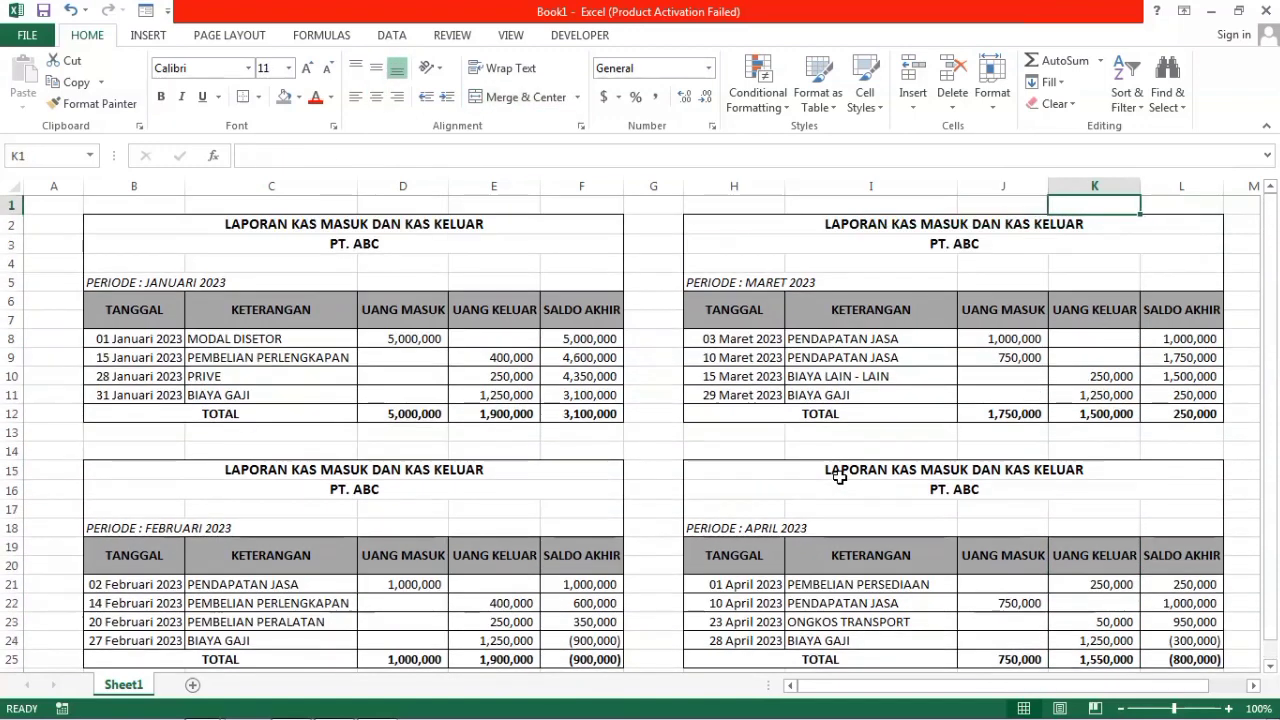
pyautogui.press('Down')
pyautogui.press('Up')
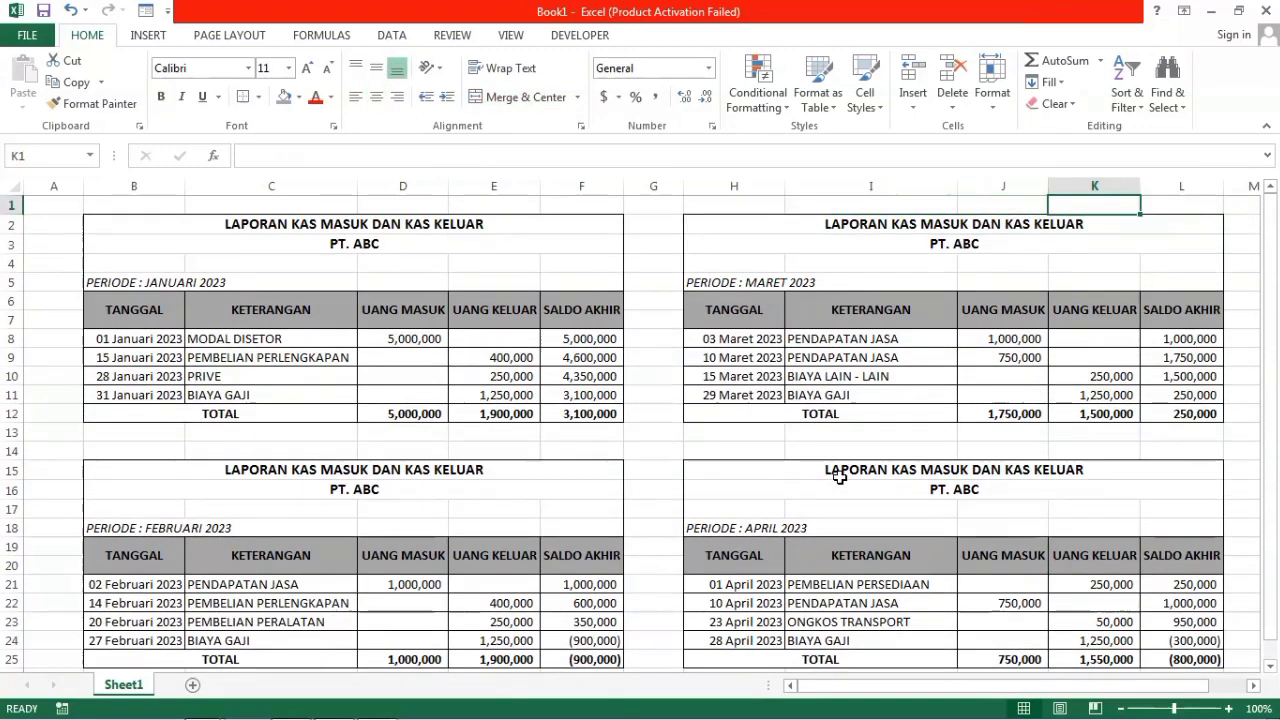
pyautogui.press('Left')
pyautogui.press('Left')
pyautogui.press('Left')
pyautogui.press('Left')
pyautogui.press('Left')
pyautogui.press('Left')
pyautogui.press('Left')
pyautogui.press('Left')
pyautogui.press('Left')
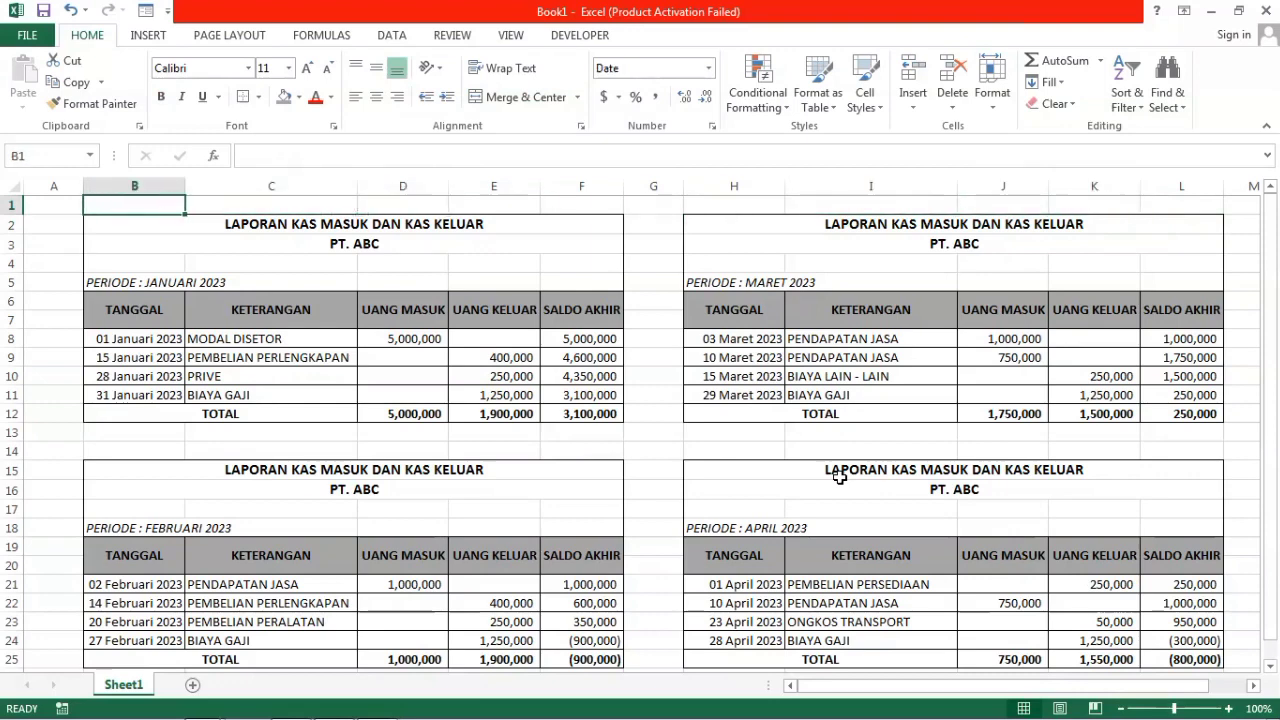
pyautogui.press('Down')
pyautogui.press('Down')
pyautogui.press('Down')
pyautogui.press('Down')
pyautogui.press('Down')
pyautogui.press('Down')
pyautogui.press('Down')
pyautogui.press('Down')
pyautogui.press('Down')
pyautogui.press('Down')
pyautogui.press('Right')
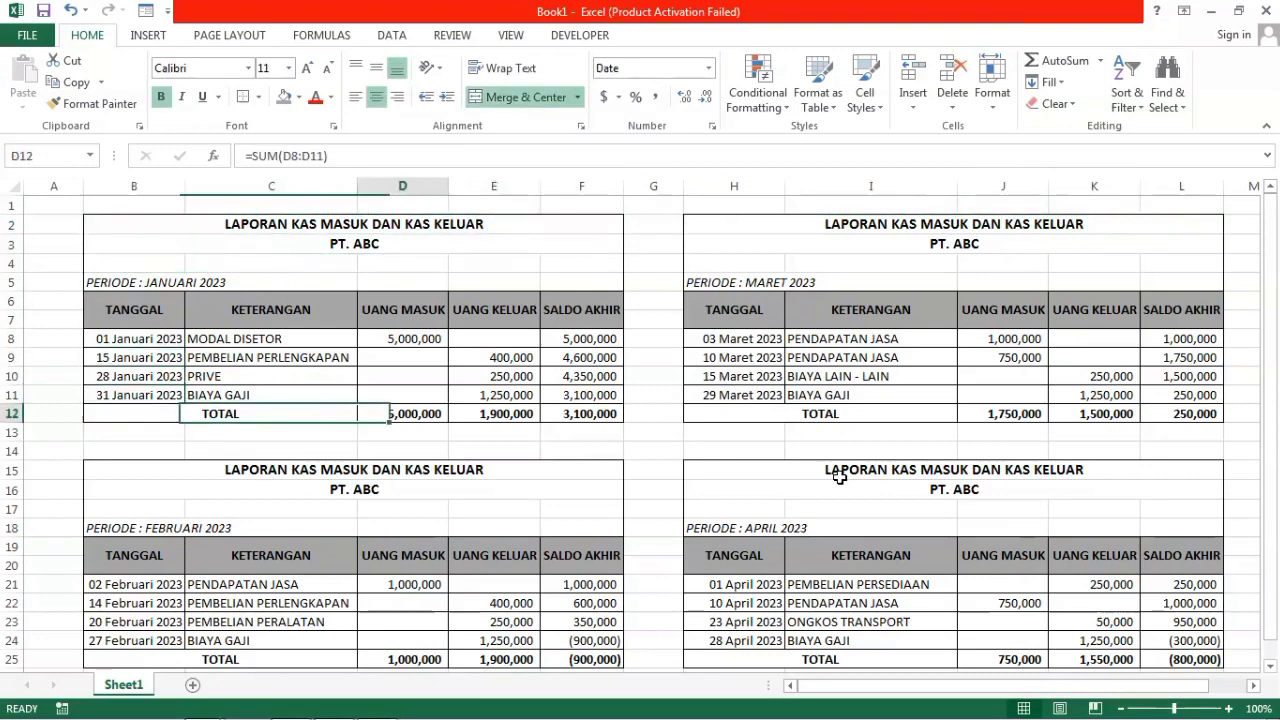
pyautogui.press('Right')
pyautogui.press('Right')
pyautogui.press('Right')
pyautogui.press('Left')
pyautogui.press('Left')
pyautogui.press('Left')
pyautogui.press('Left')
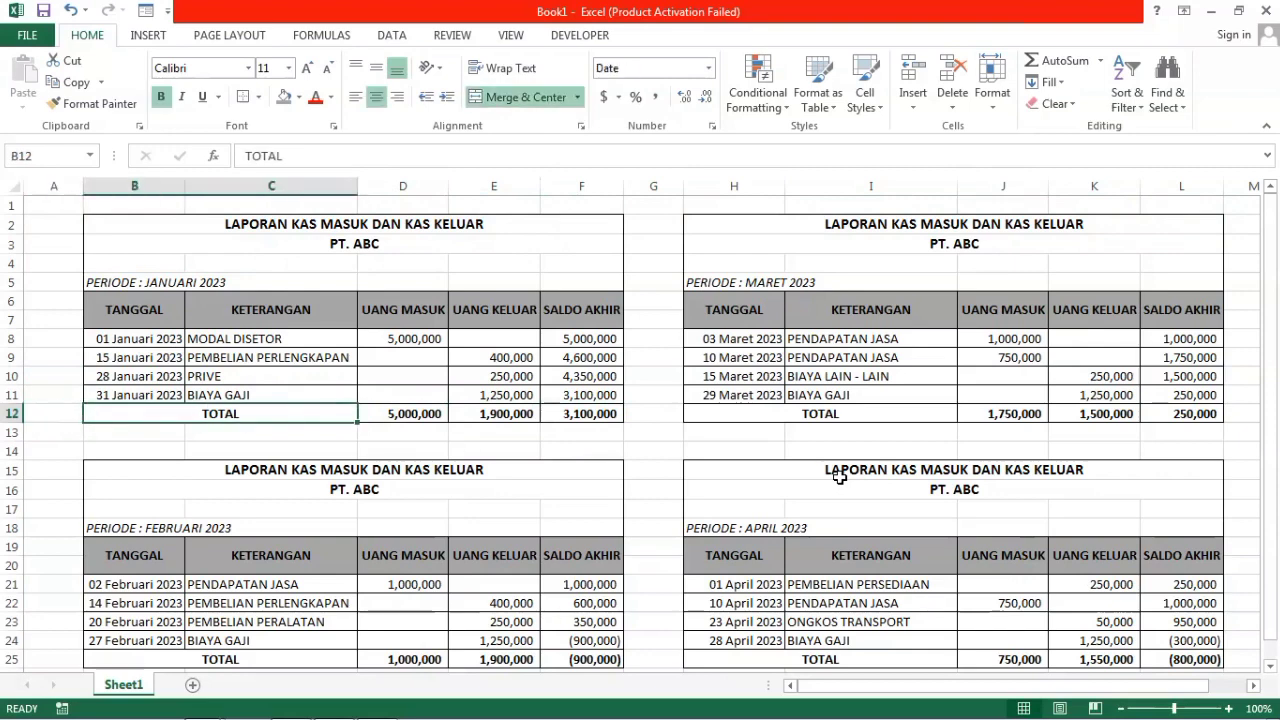
pyautogui.press('Right')
pyautogui.press('Right')
pyautogui.press('Right')
pyautogui.press('Left')
pyautogui.press('Left')
pyautogui.press('Left')
pyautogui.press('Right')
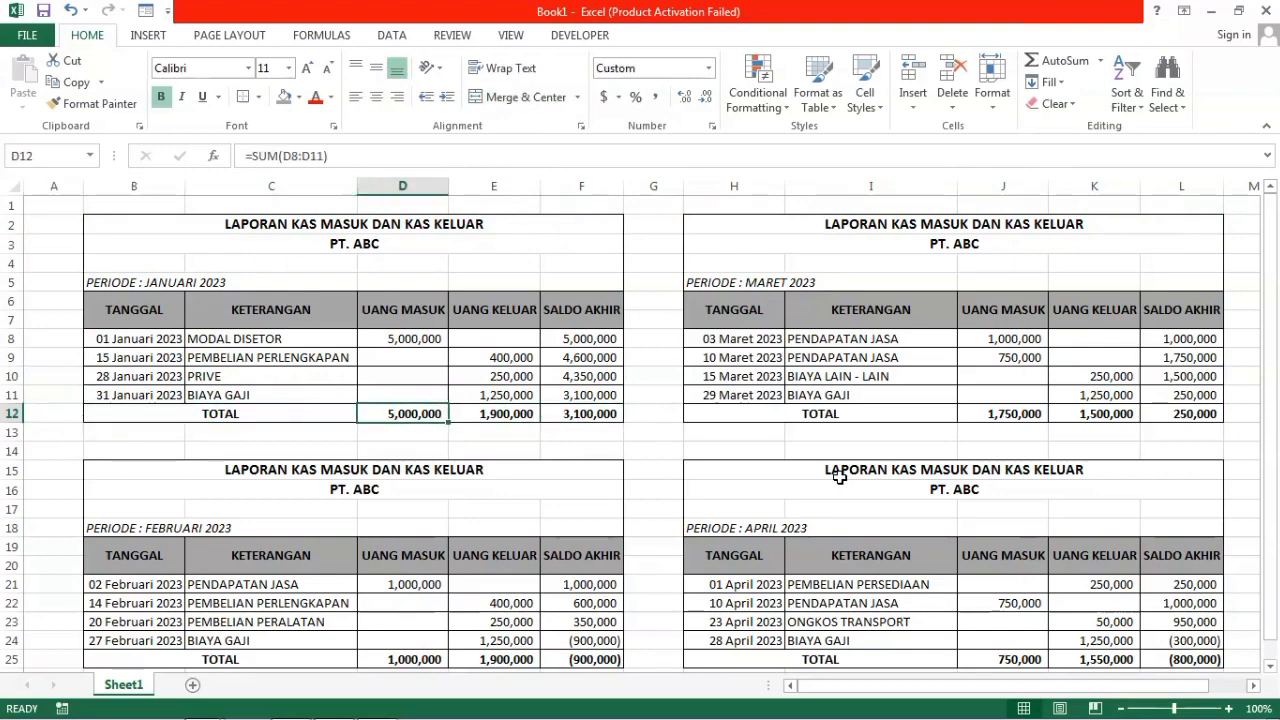
pyautogui.press('Down')
pyautogui.press('Down')
pyautogui.press('Down')
pyautogui.press('Down')
pyautogui.press('Down')
pyautogui.press('Down')
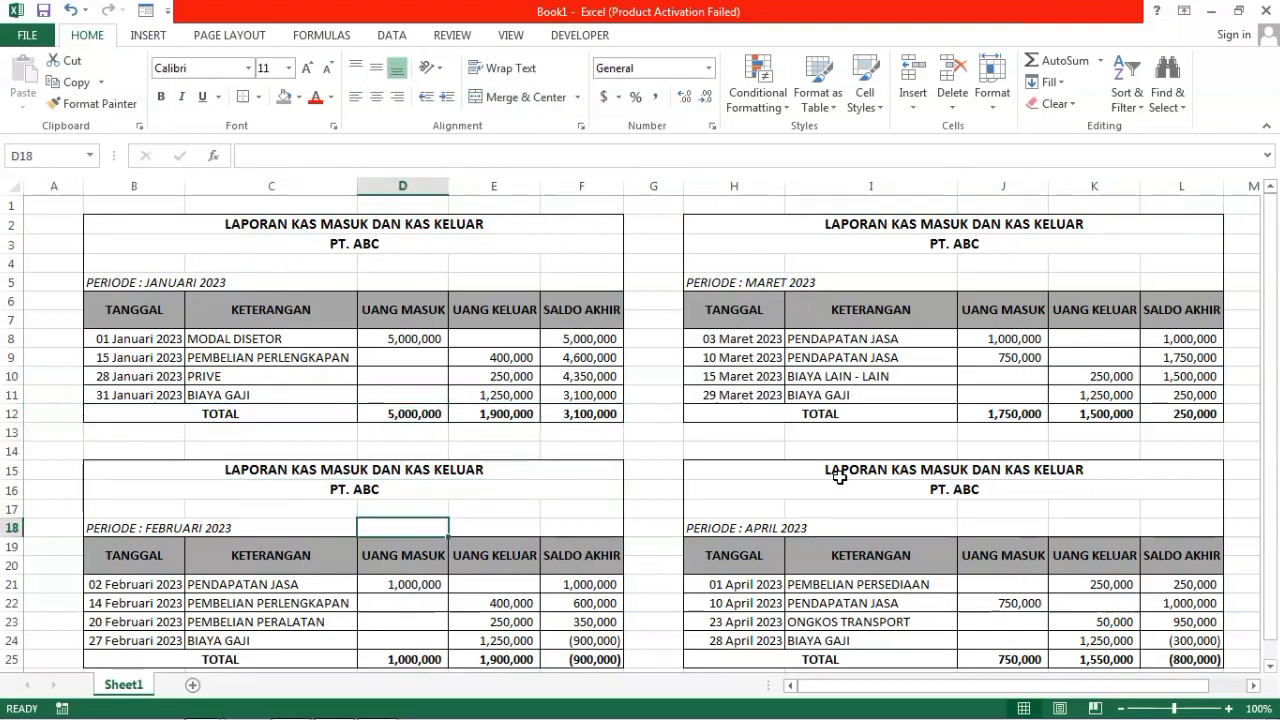
pyautogui.press('Up')
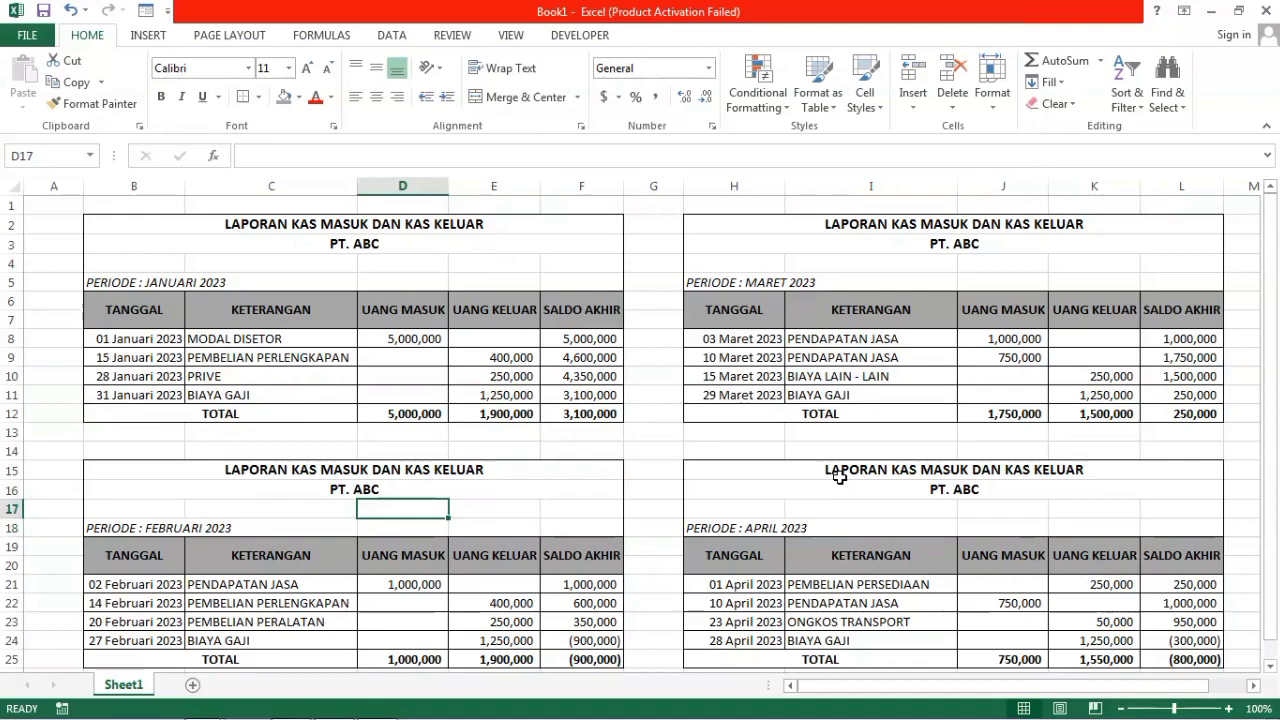
pyautogui.click(614, 493)
pyautogui.scroll(-1, 614, 495)
pyautogui.scroll(1, 614, 495)
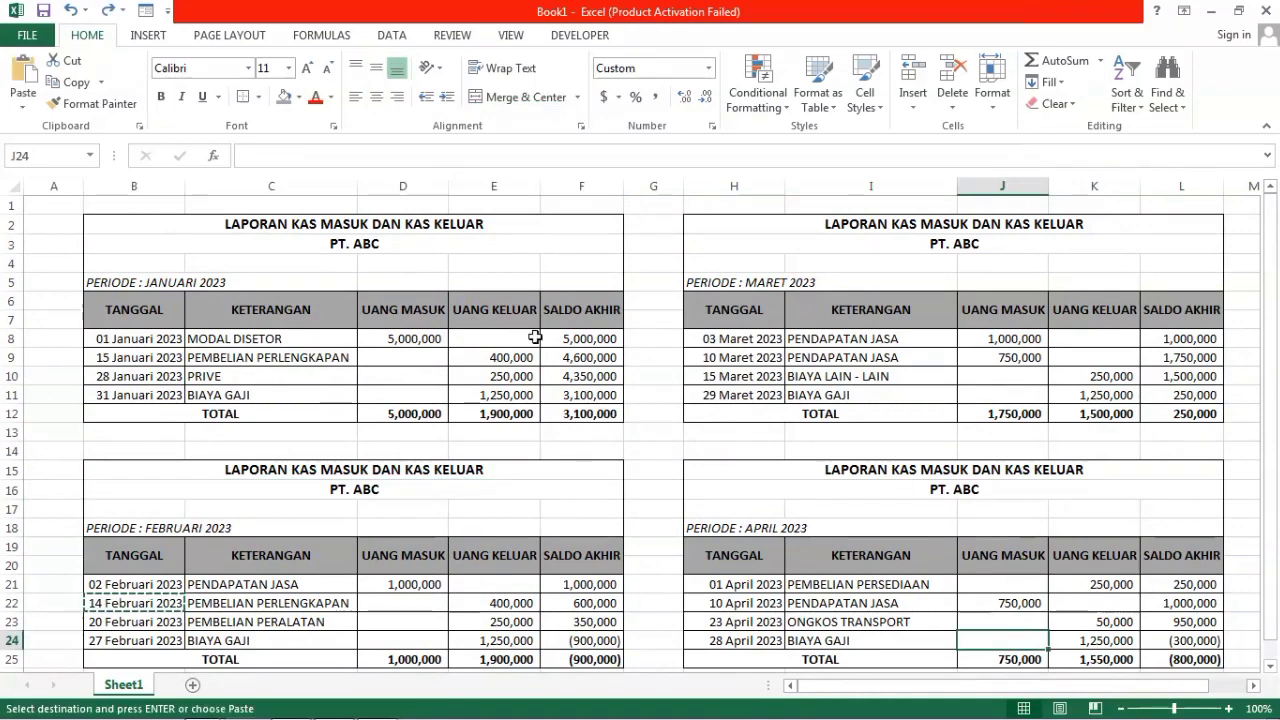
# Step: Highlight values less than 0 in the SALDO AKHIR columns of all four reports, including totals, with Light Red Fill with Dark Red Text
pyautogui.moveTo(586, 339); pyautogui.dragTo(588, 408)
pyautogui.moveTo(1178, 340); pyautogui.dragTo(1180, 413)
pyautogui.scroll(-1, 596, 538)
pyautogui.moveTo(583, 525); pyautogui.dragTo(582, 595)
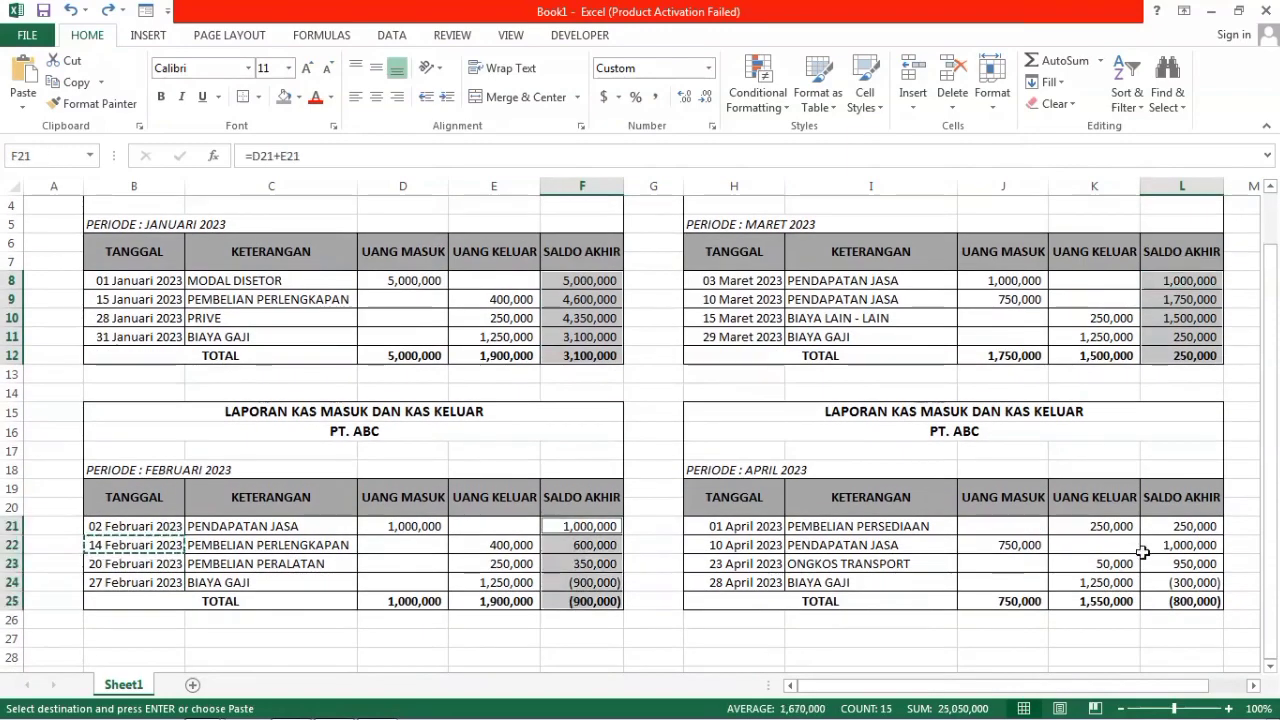
pyautogui.moveTo(1176, 526); pyautogui.dragTo(1180, 597)
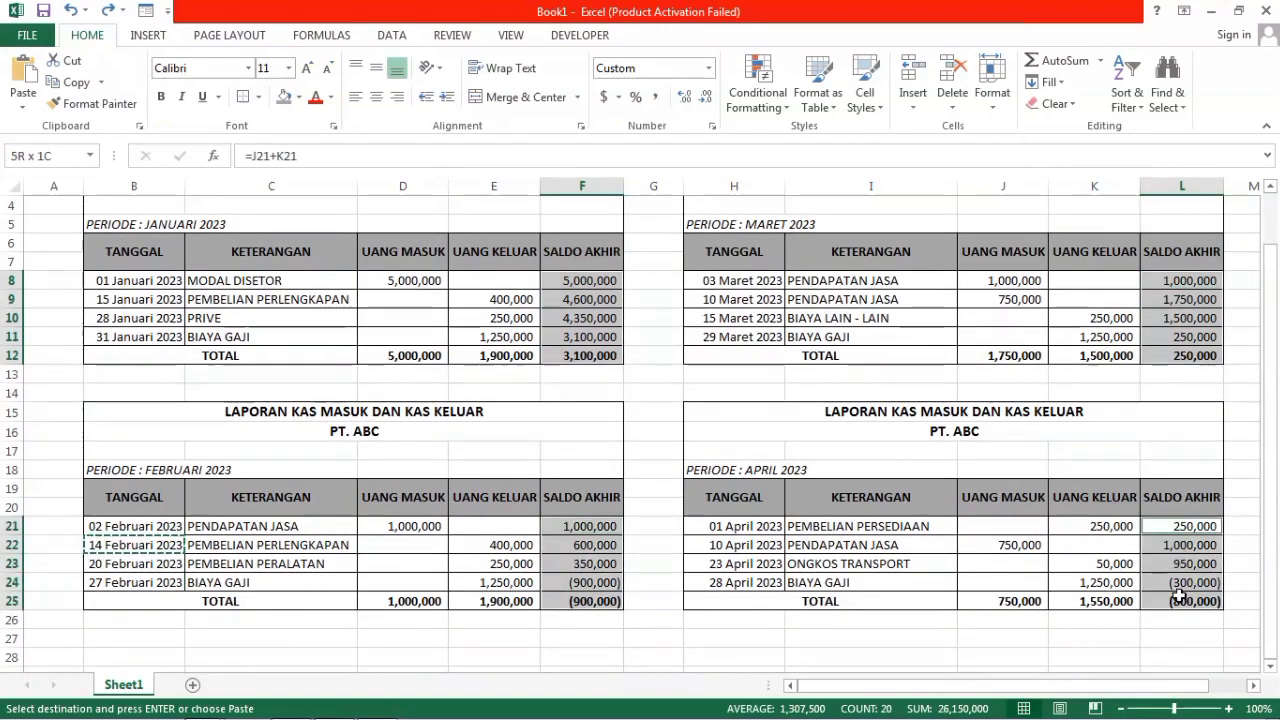
pyautogui.click(757, 88)
pyautogui.moveTo(797, 149)
pyautogui.click(990, 178)
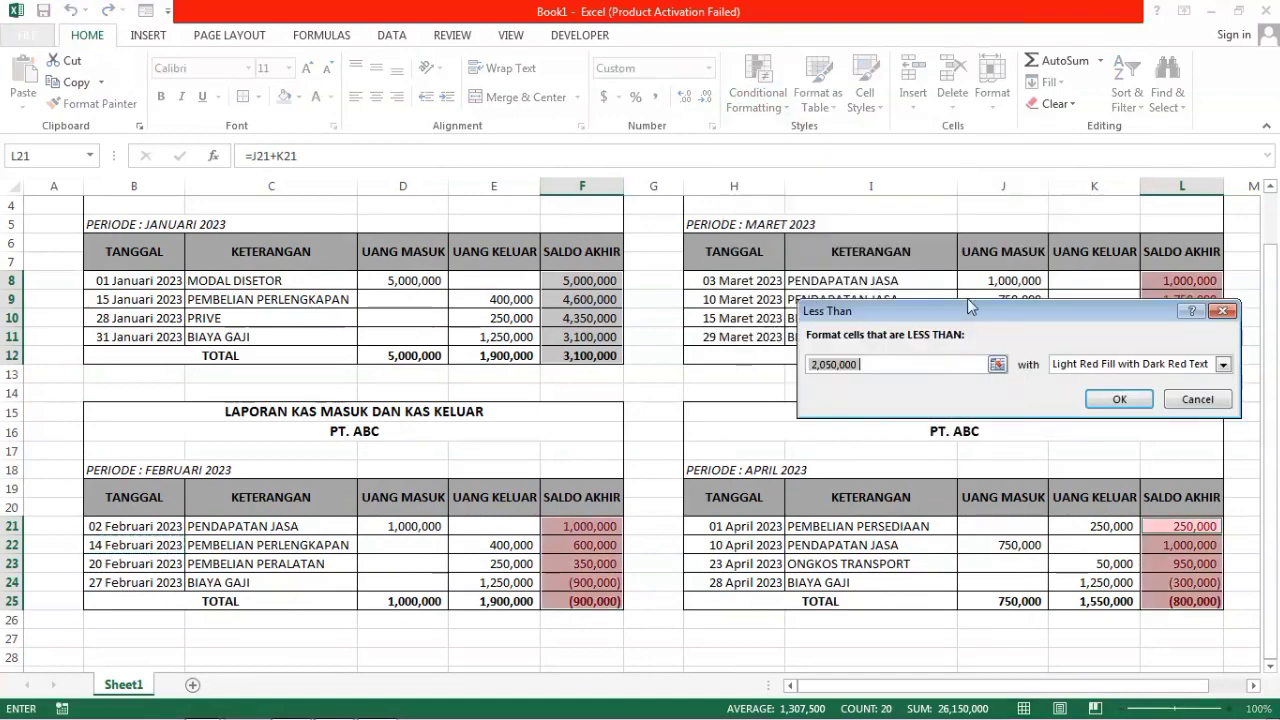
pyautogui.write('0')
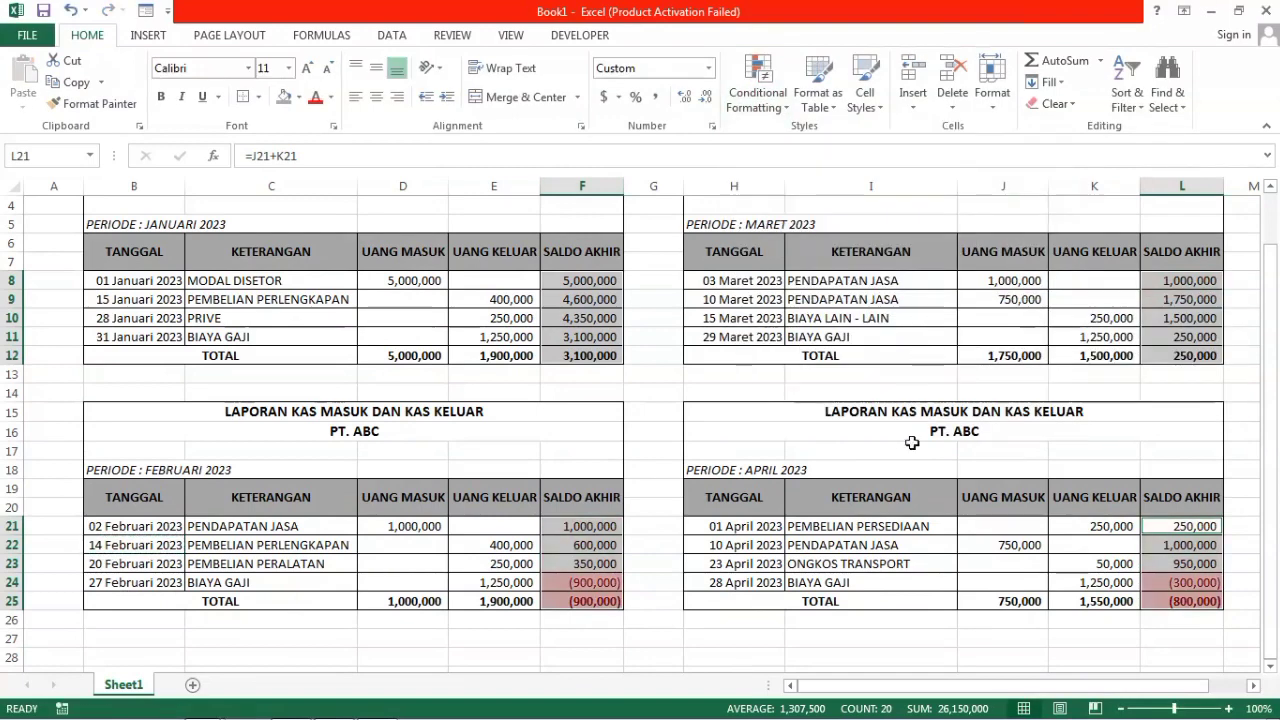
pyautogui.click(925, 576)
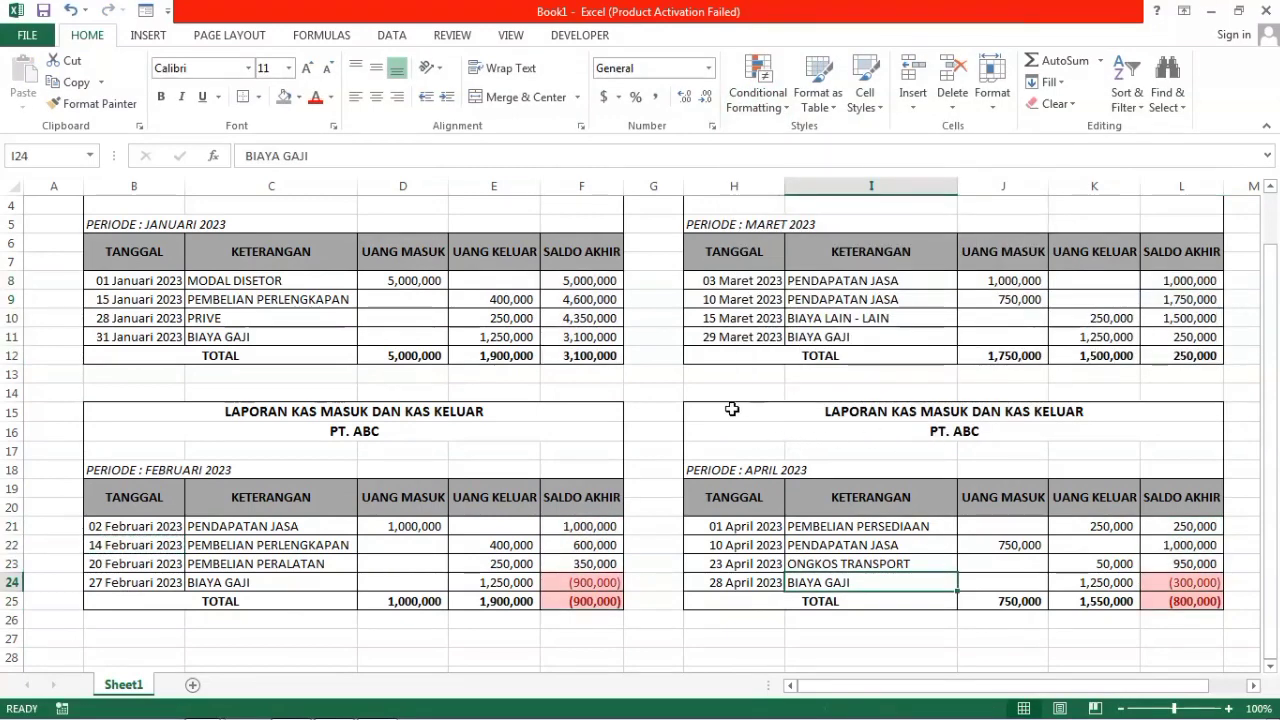